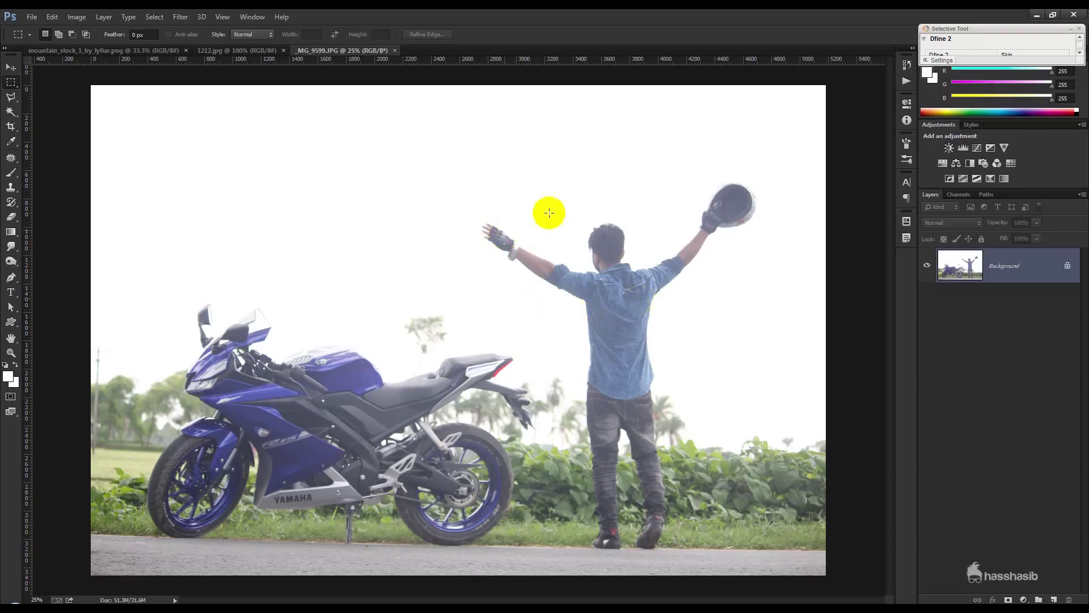
Apply Auto Tone to the motorcycle photo
click(10, 67)
click(77, 17)
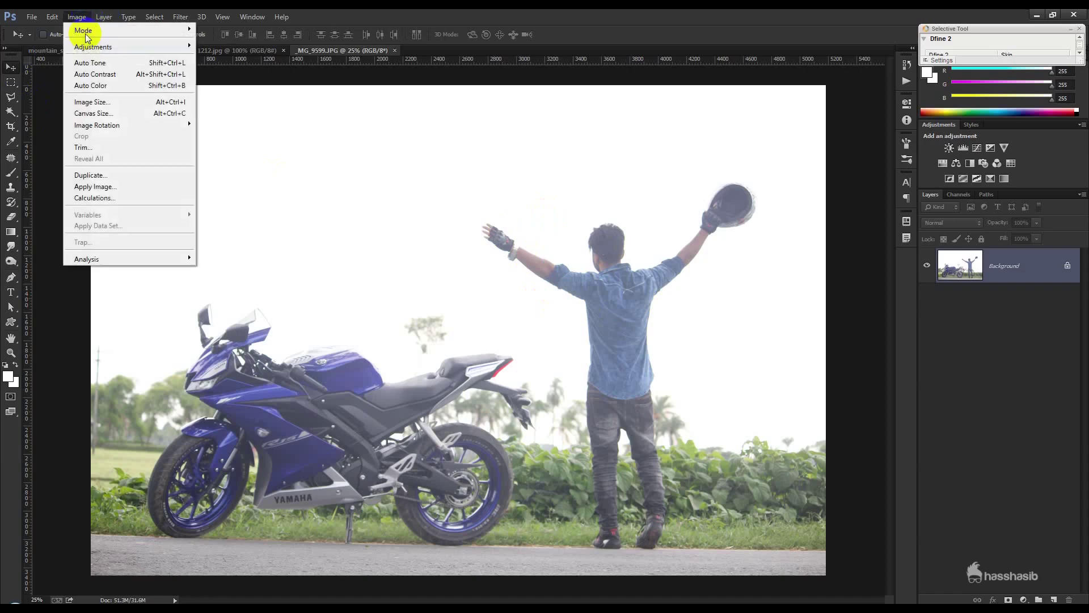
click(91, 69)
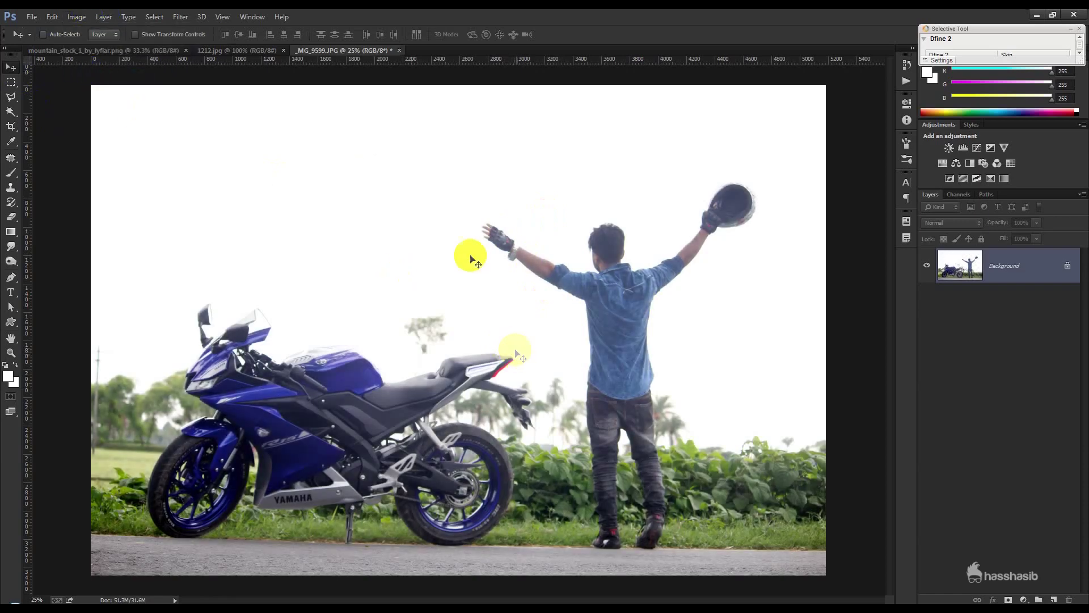
In the Camera Raw Filter, set Highlights -100, Shadows +39 and Whites -73
click(180, 17)
click(210, 86)
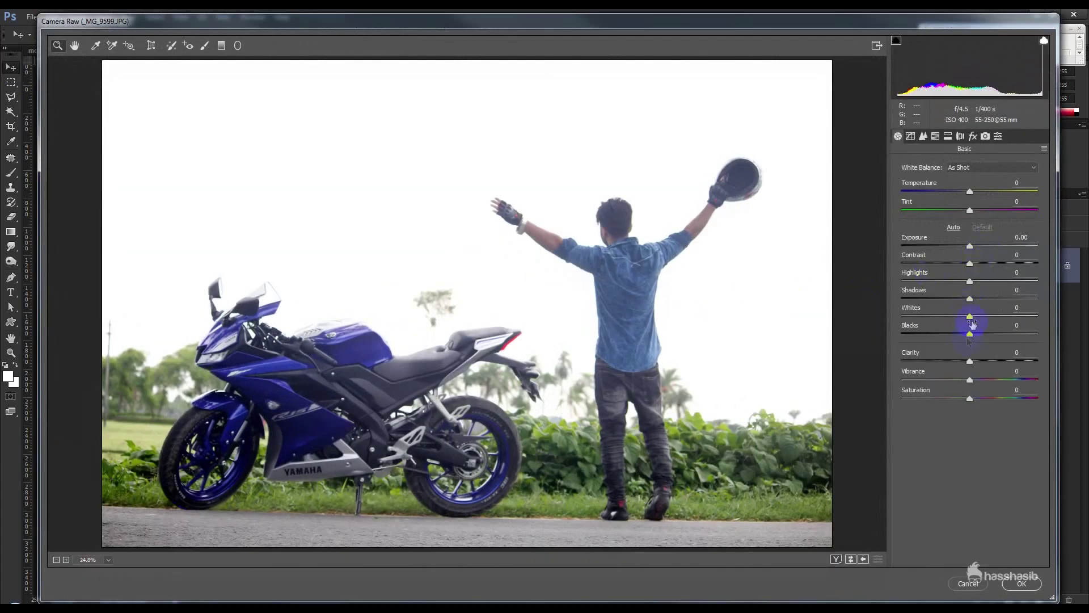
drag(943, 287, 876, 282)
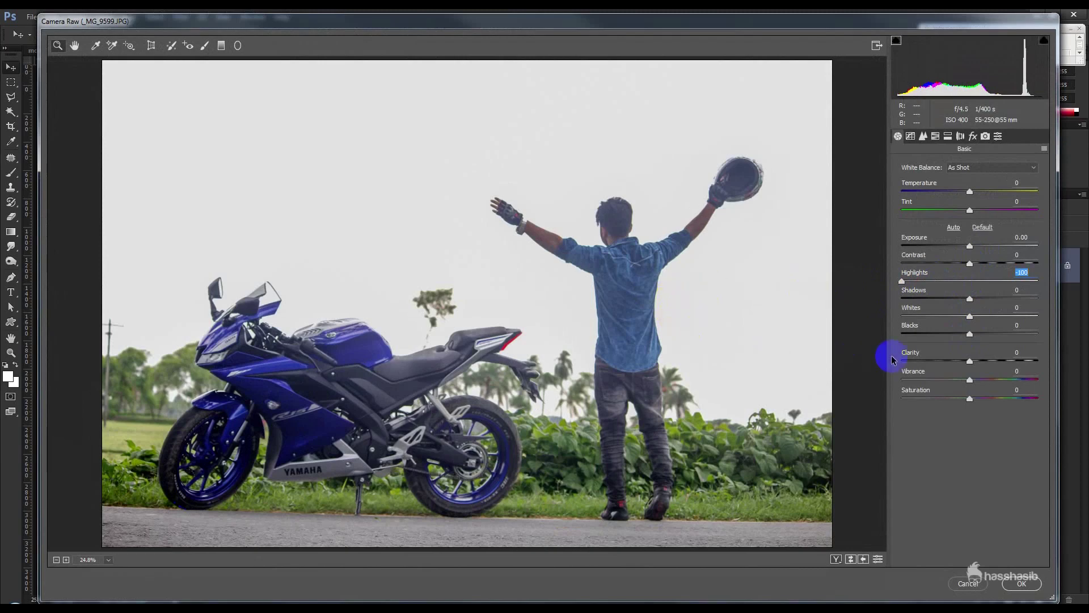
drag(976, 303, 1019, 299)
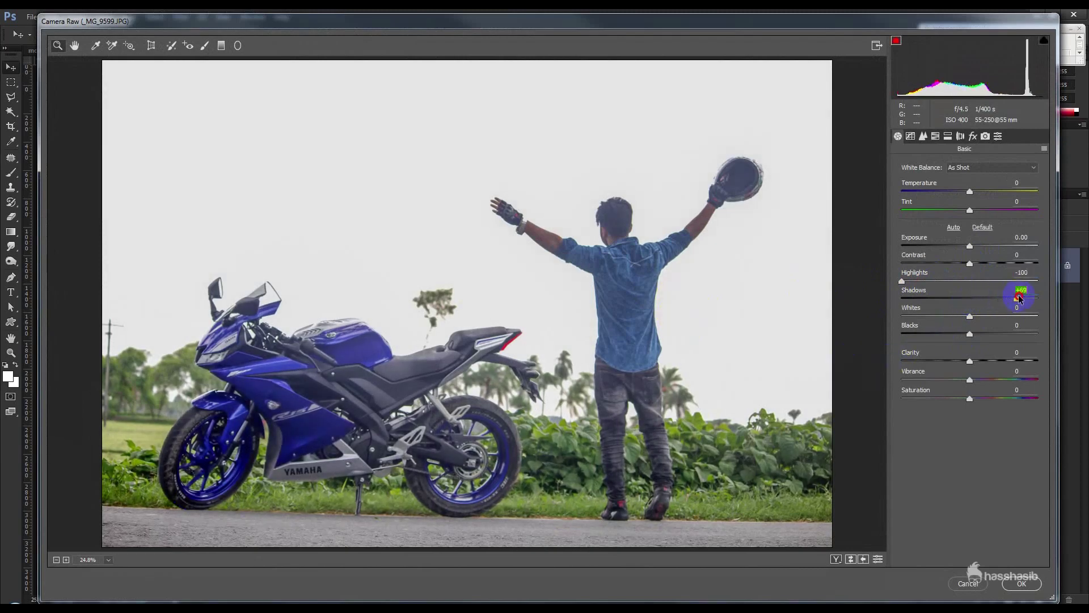
drag(1027, 301, 860, 329)
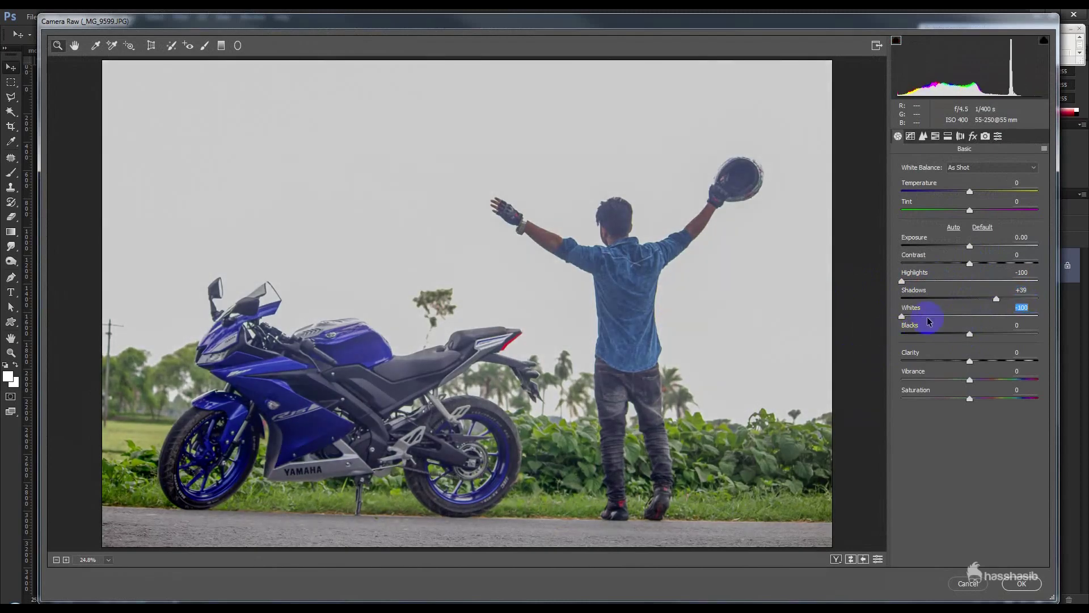
drag(925, 319, 900, 346)
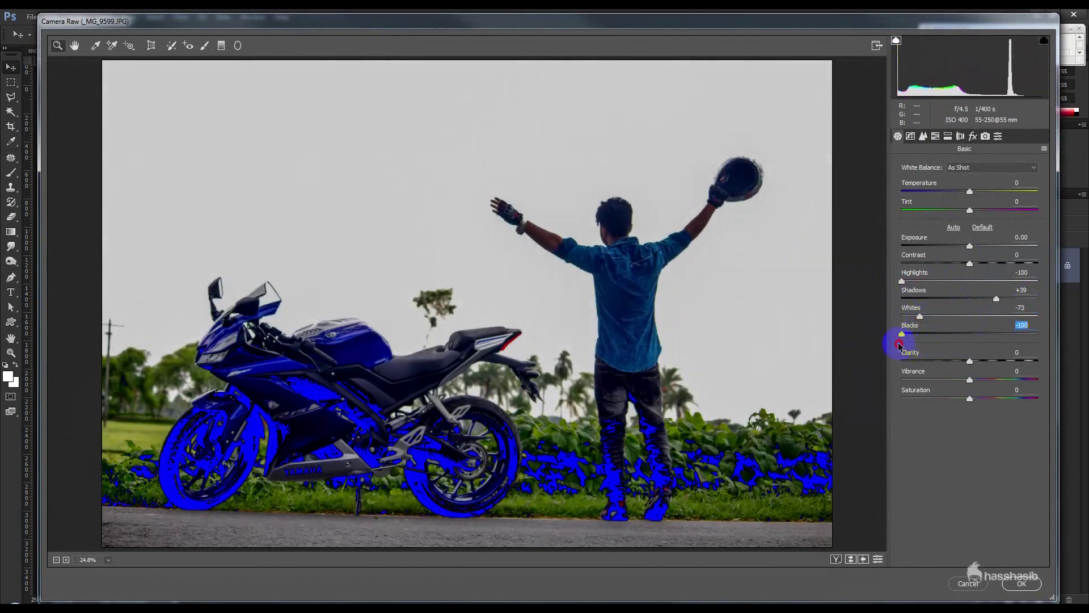
Set Blacks -38, Clarity +32, a touch more contrast and sharpening, then apply
drag(900, 346, 933, 343)
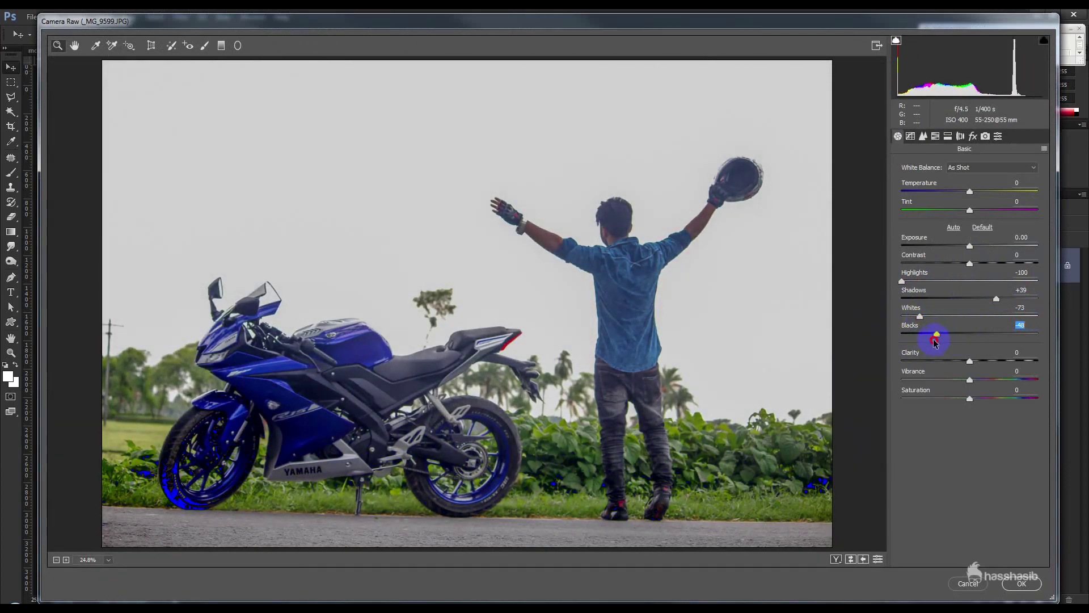
drag(973, 361, 993, 361)
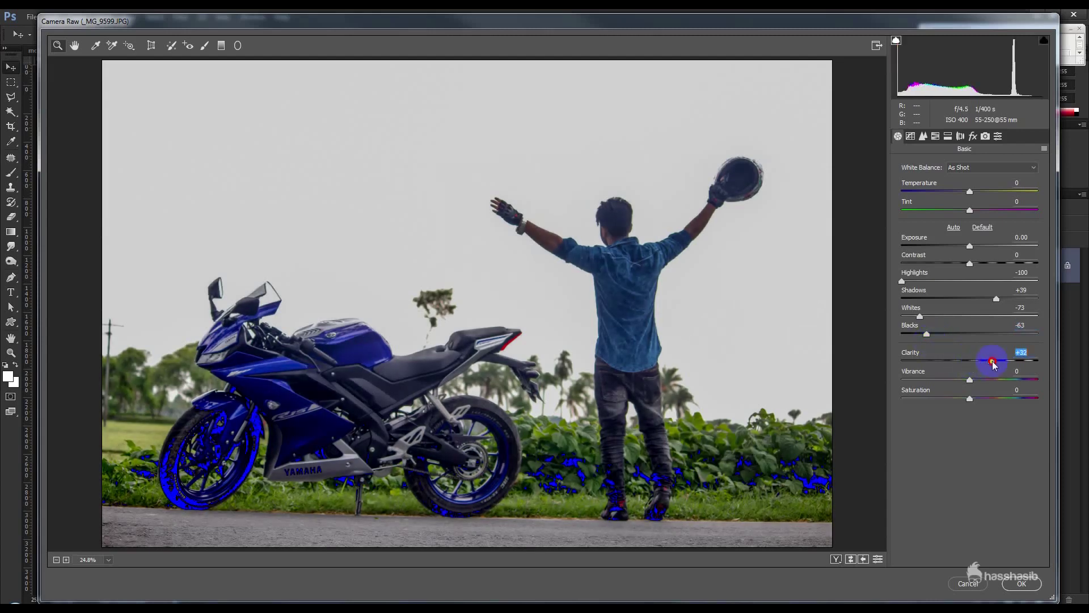
drag(937, 334, 945, 334)
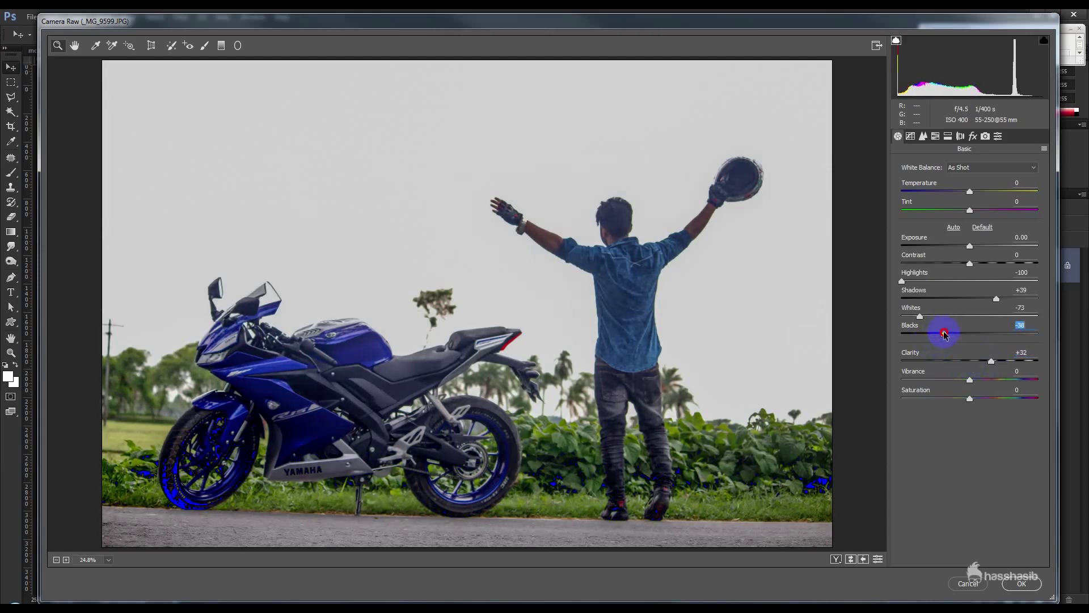
drag(987, 265, 991, 264)
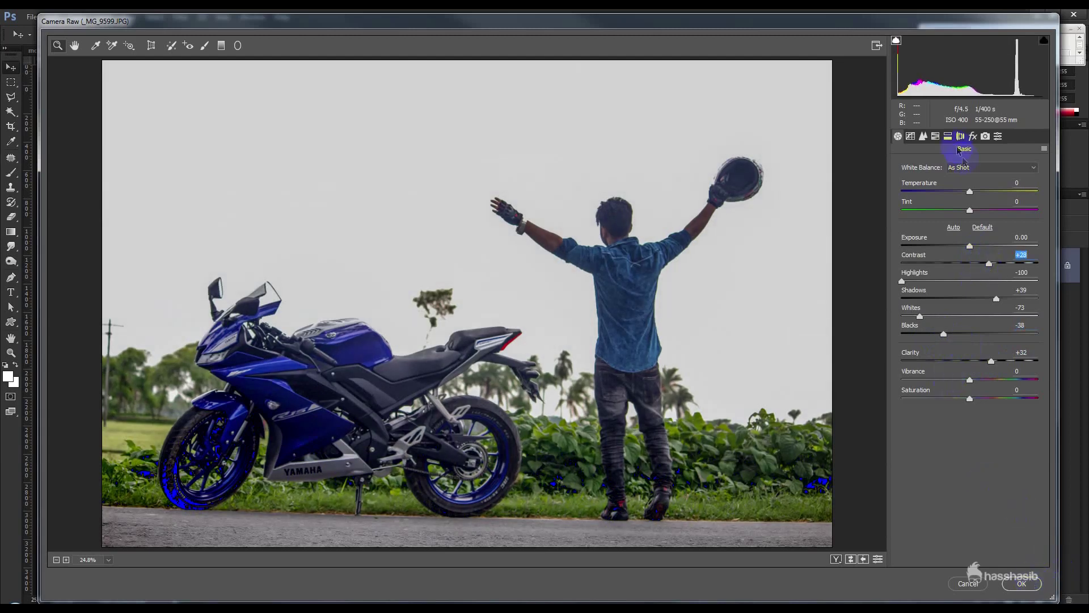
click(923, 136)
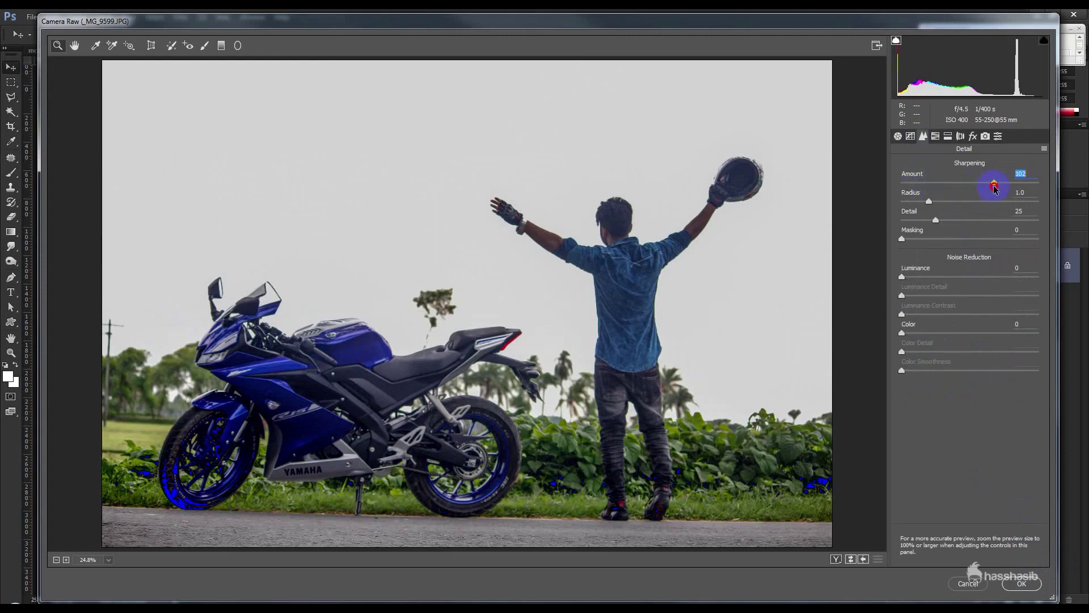
click(1031, 584)
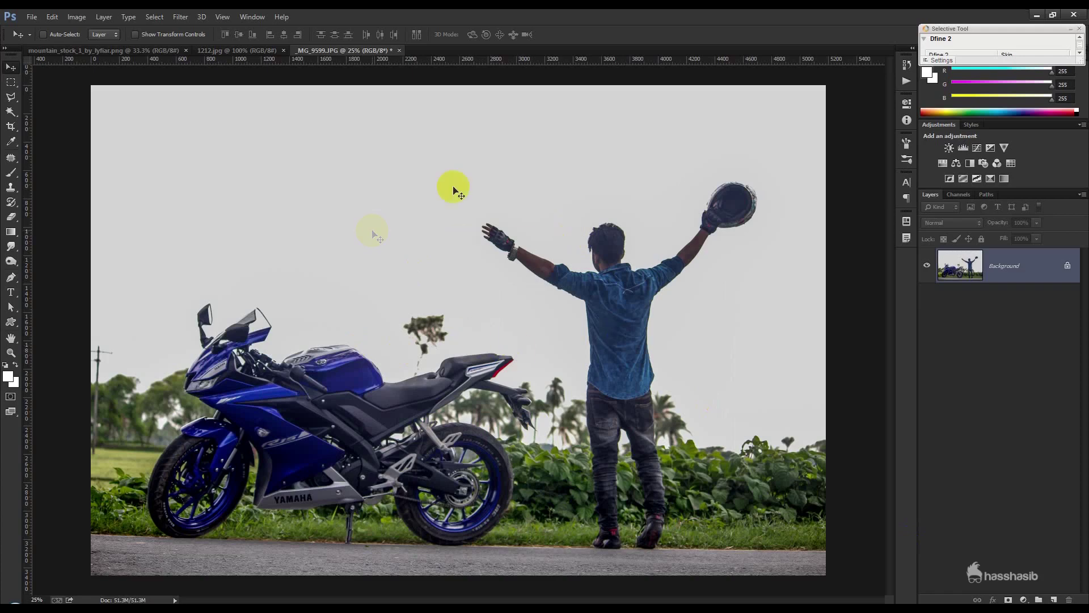
Start a Pen path around the subject, first anchor at the front wheel's left edge
click(10, 279)
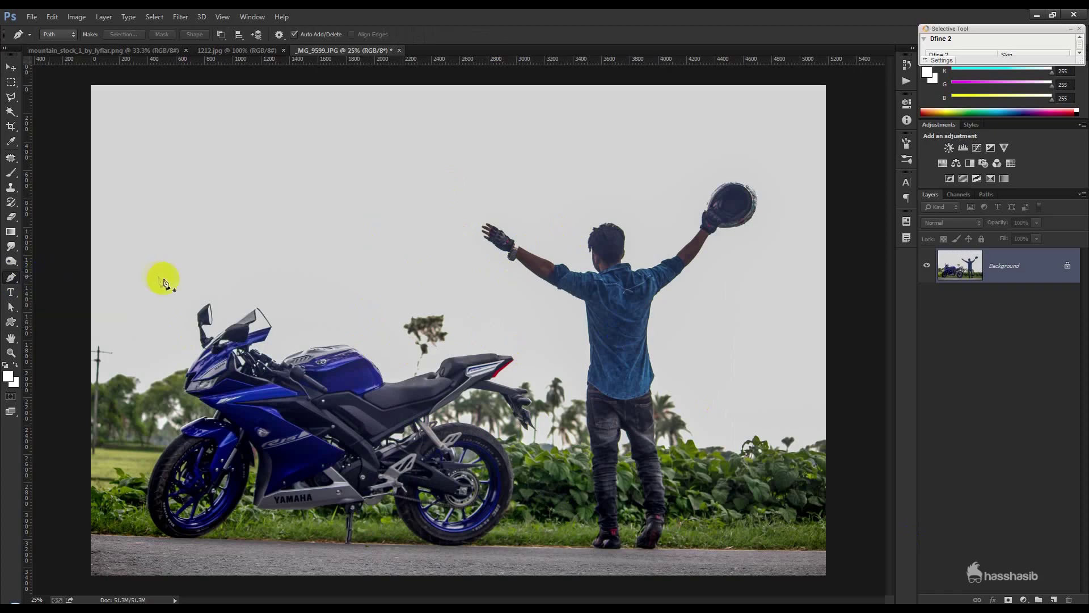
click(99, 504)
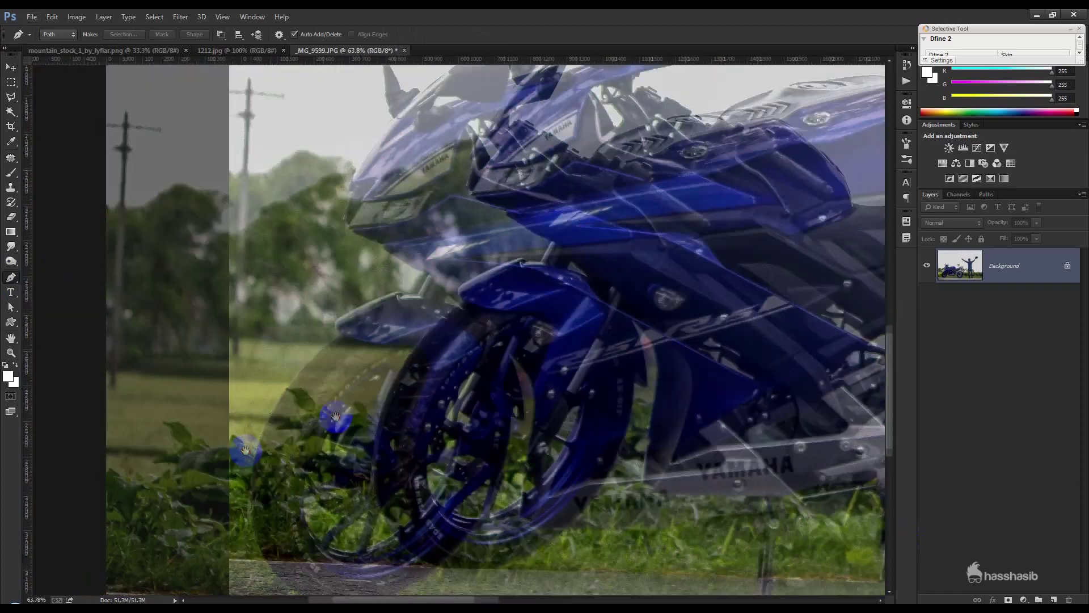
mouse_move(99, 501)
mouse_down()
mouse_move(337, 418)
mouse_move(395, 437)
mouse_move(202, 390)
mouse_up()
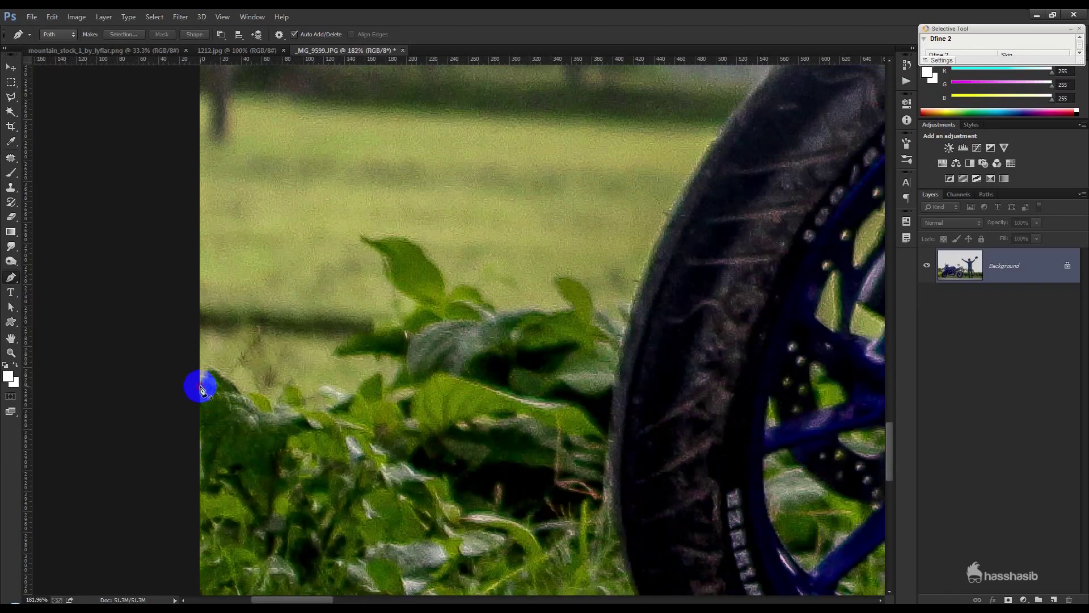
click(200, 386)
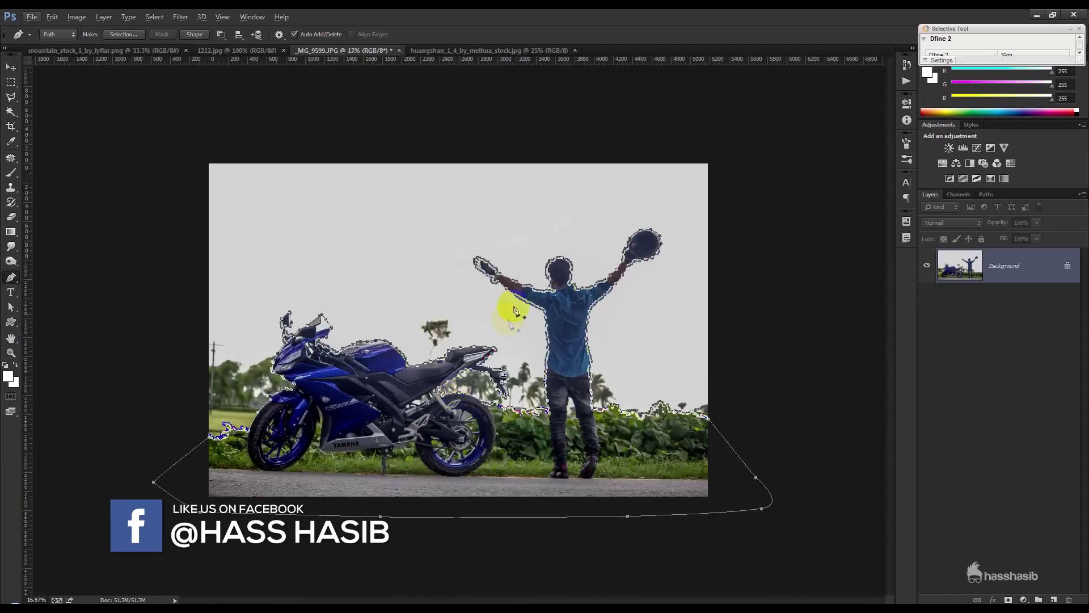
Turn the traced path into a selection, invert it, and mask out the sky
right_click(509, 308)
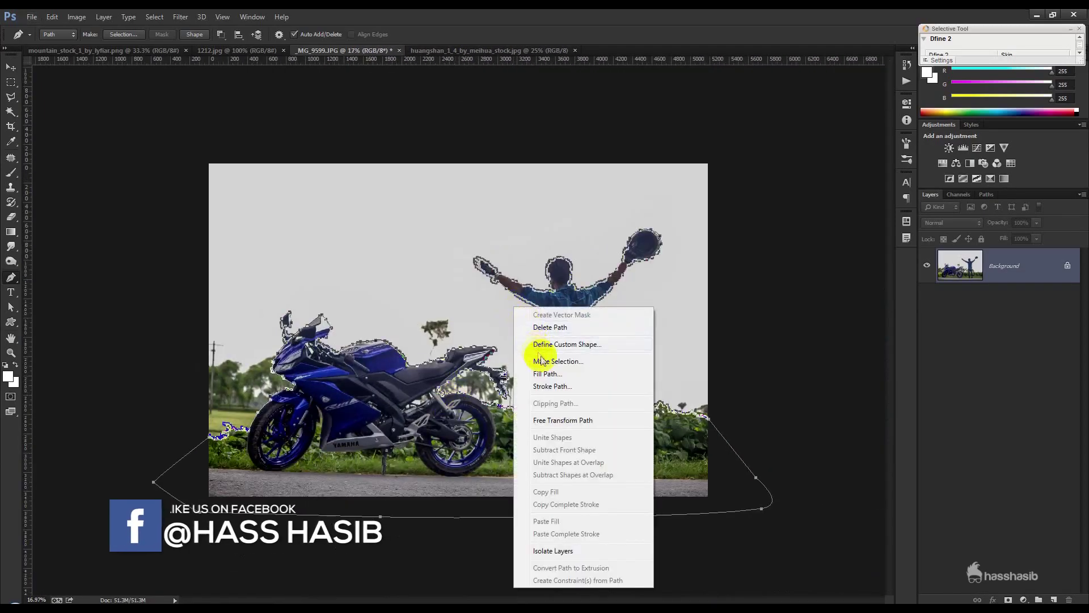
click(533, 358)
click(602, 189)
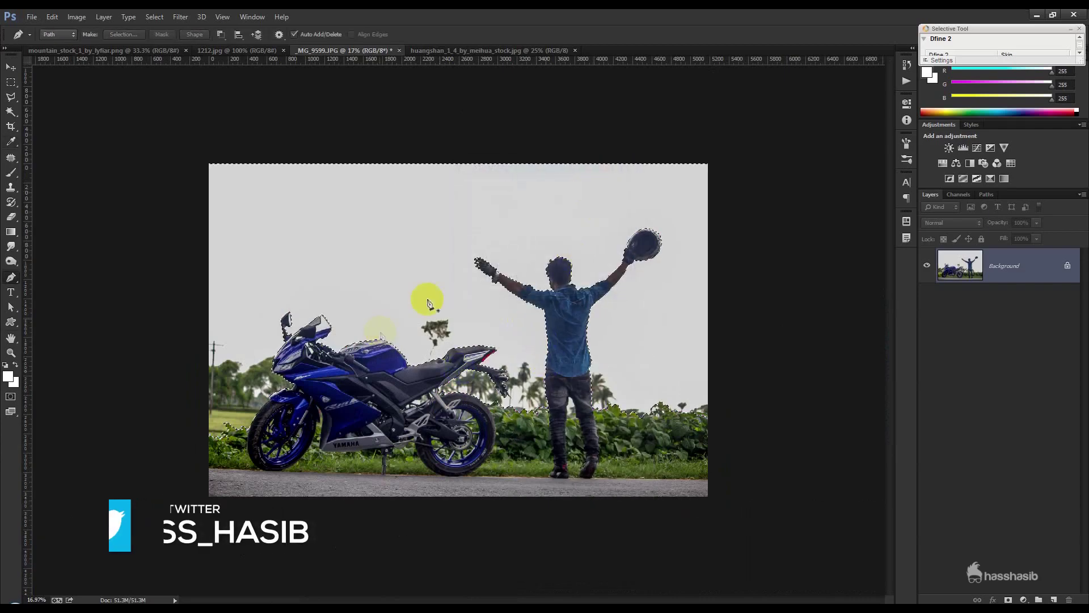
click(1009, 600)
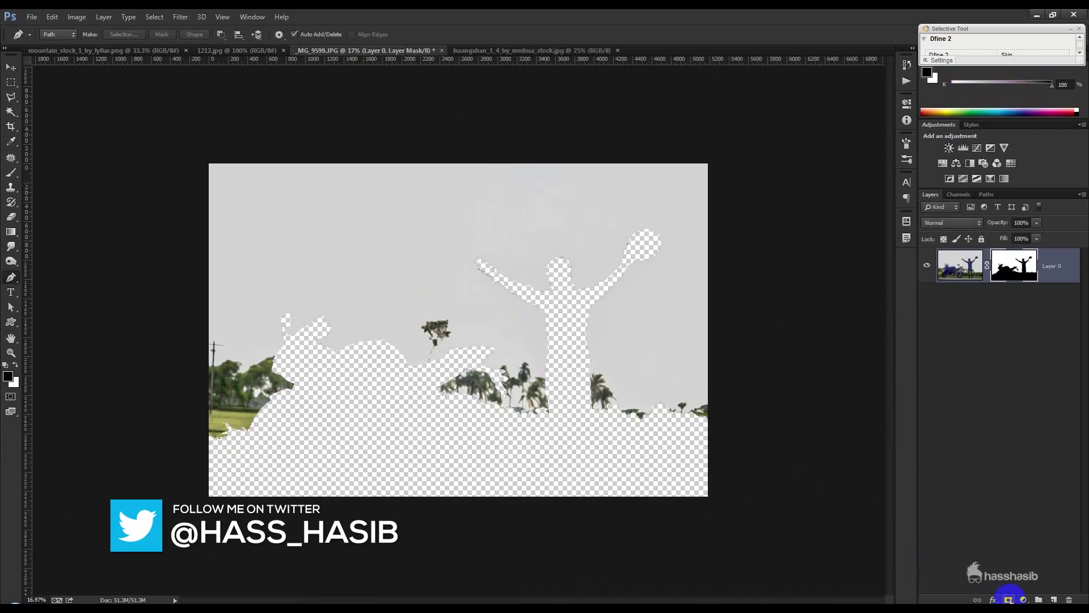
key(ctrl+z)
click(221, 34)
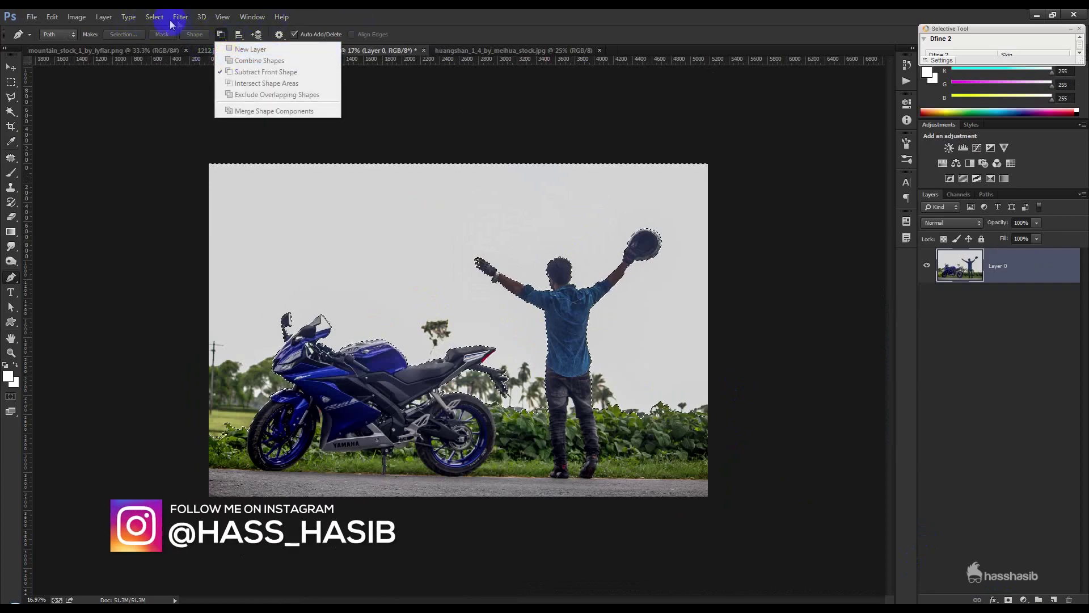
click(164, 21)
click(158, 60)
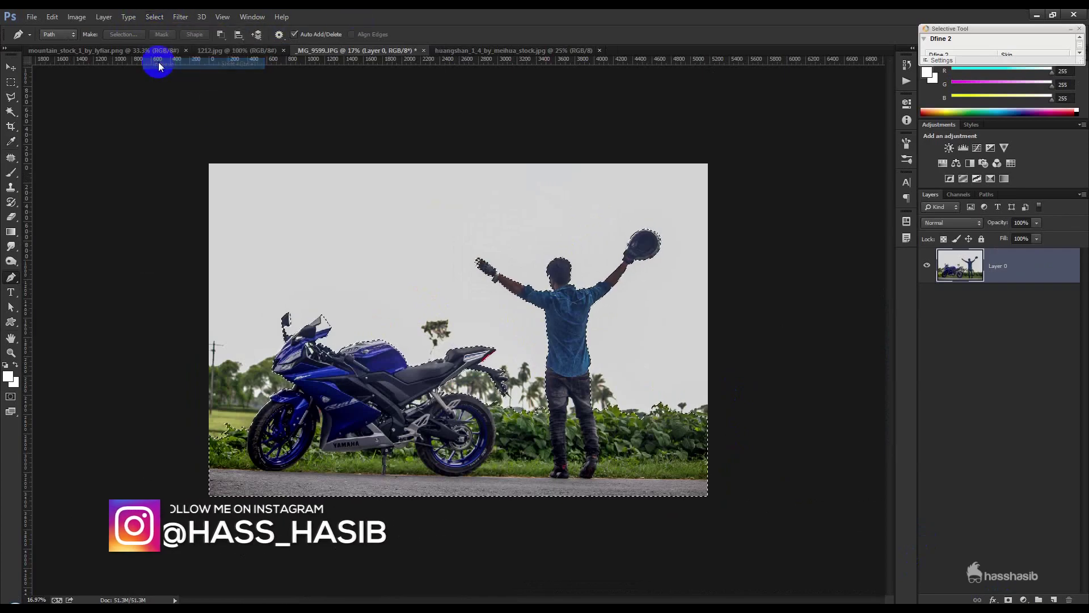
click(1008, 599)
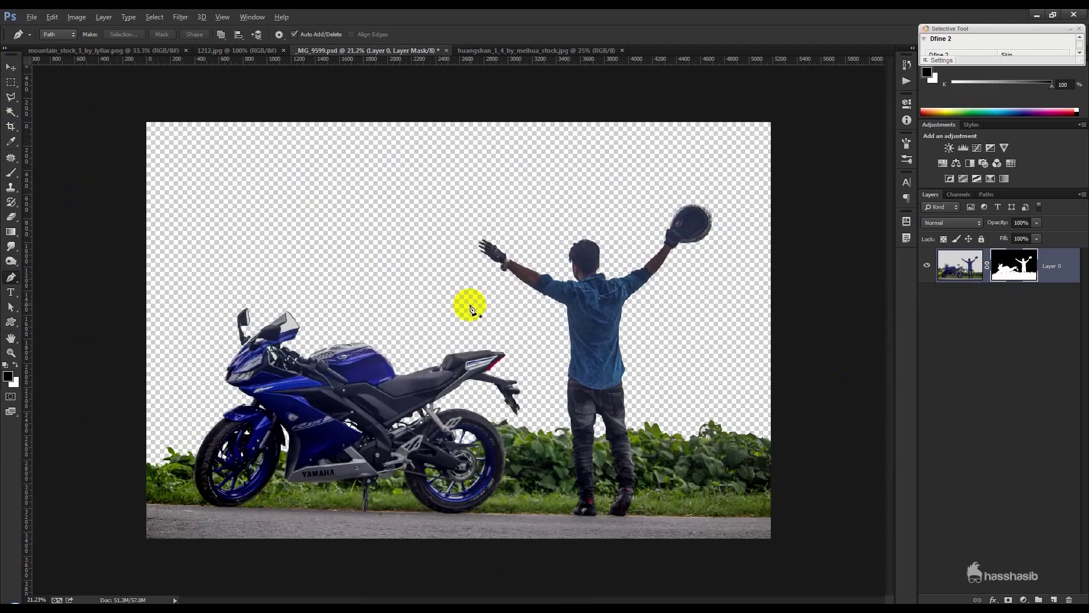
Crop the image rotated about -1.6°, extending both bottom corners outward
click(13, 127)
drag(817, 401, 822, 391)
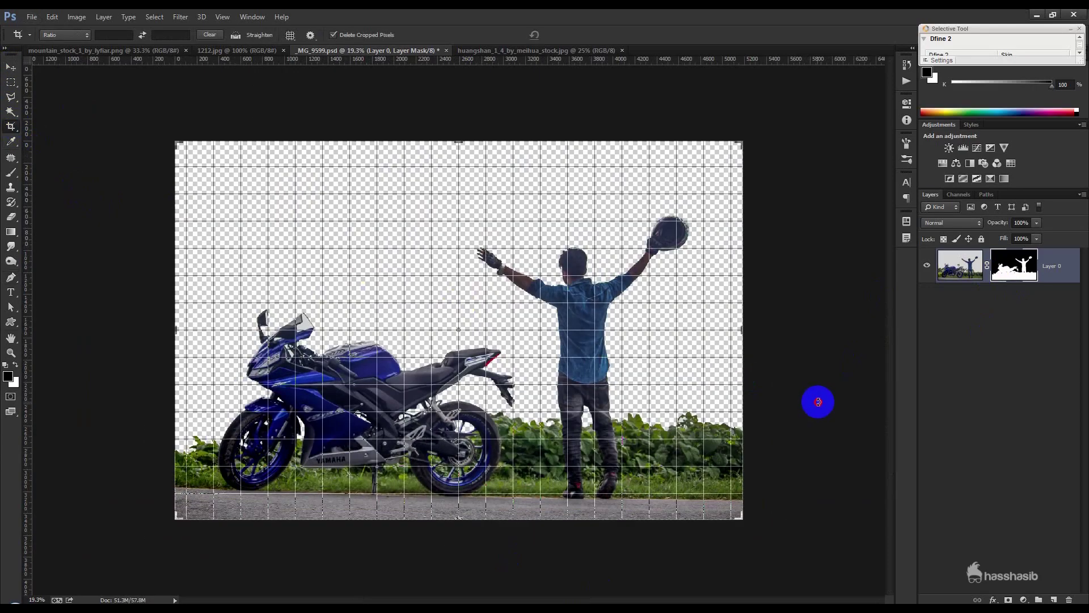
drag(728, 508, 736, 514)
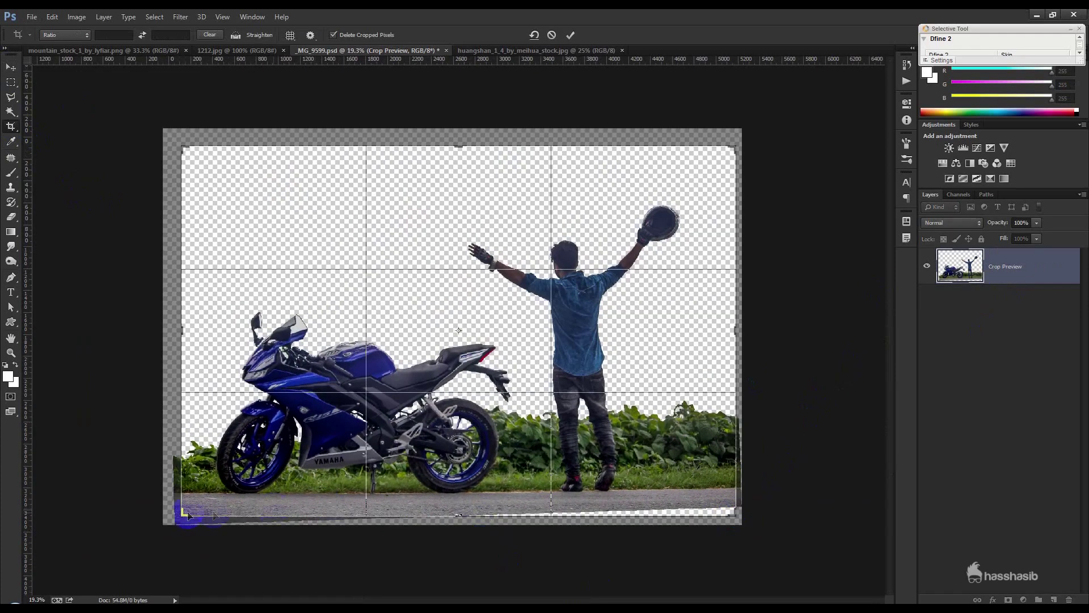
drag(184, 513, 181, 517)
drag(868, 390, 829, 396)
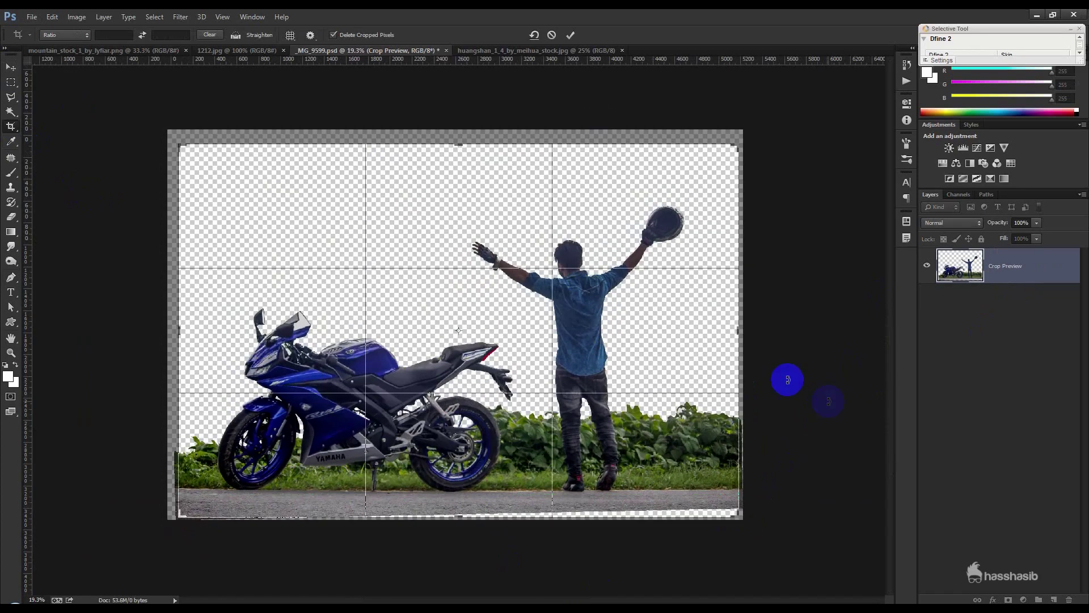
click(571, 36)
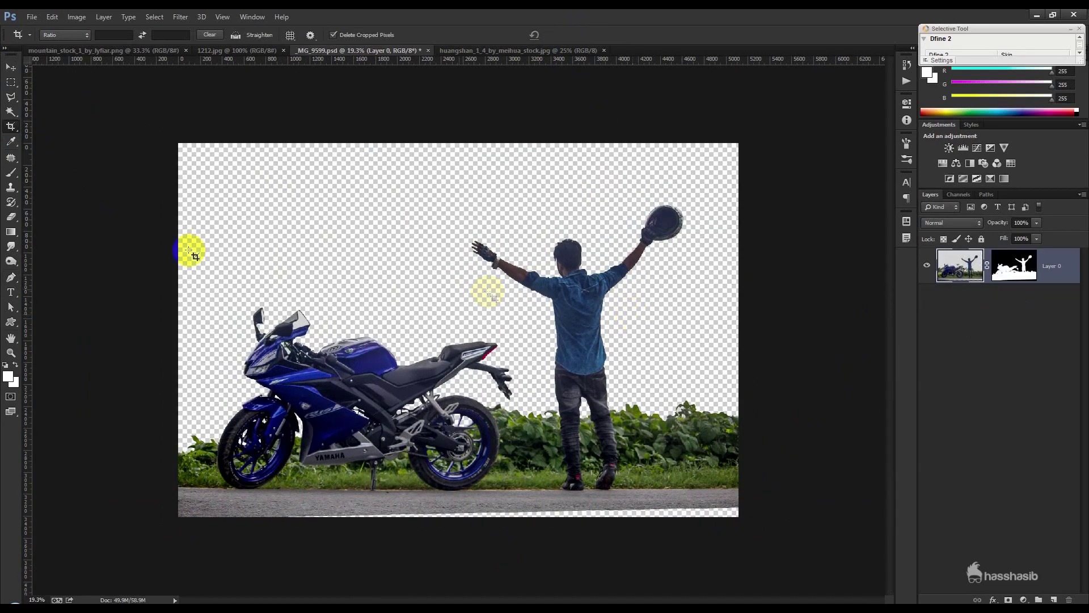
click(10, 187)
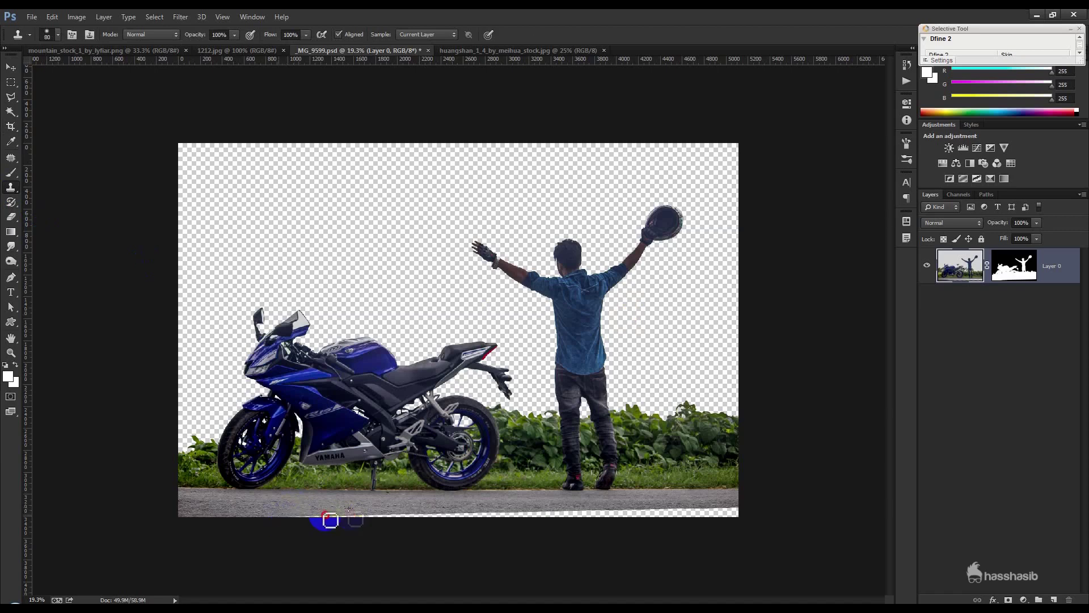
Clone road texture over the gap along the bottom edge of Layer 0
click(969, 275)
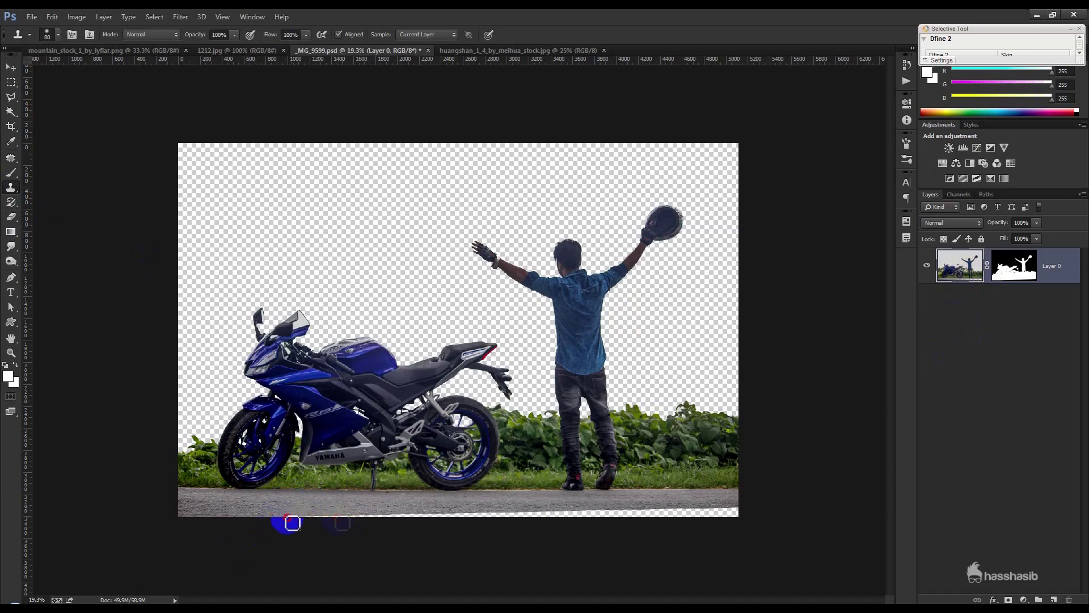
scroll(291, 523, up, 1)
click(343, 555)
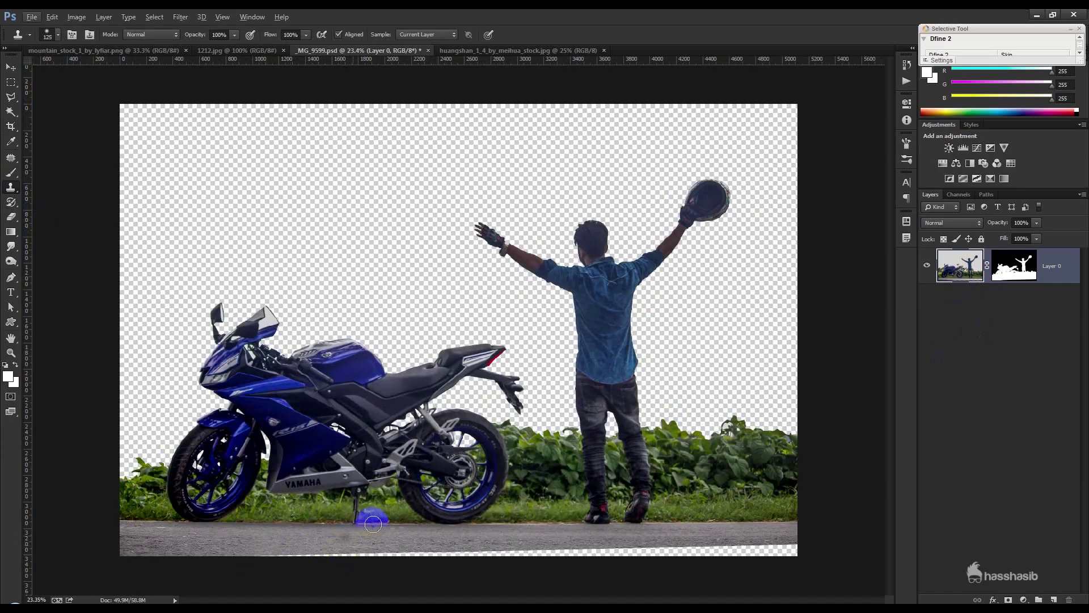
click(354, 551)
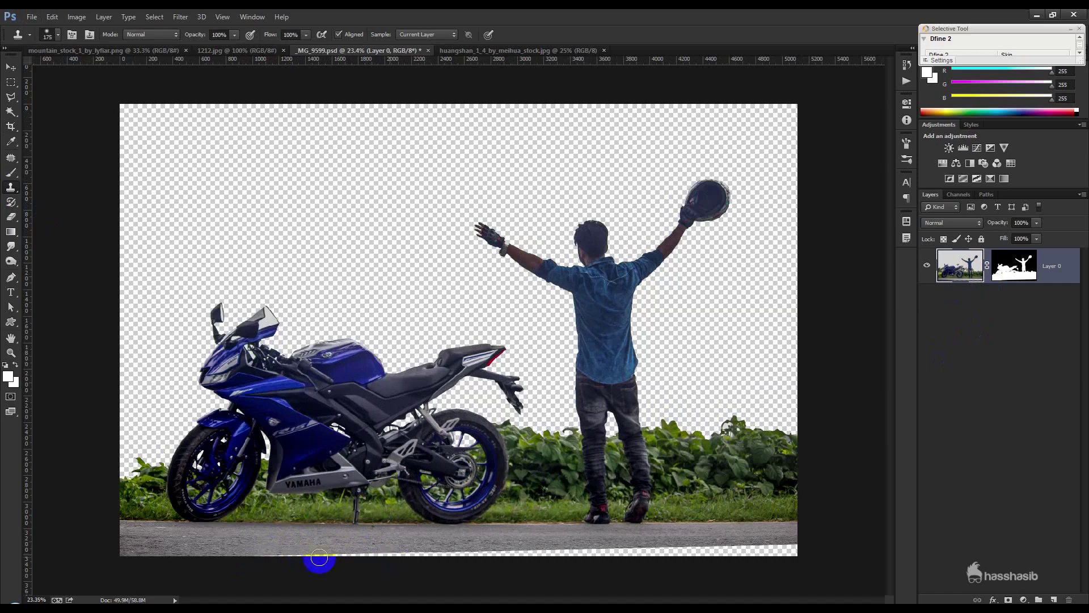
click(397, 554)
click(558, 551)
Convert Layer 0 to a Smart Object and then rasterize it
right_click(1060, 273)
click(962, 220)
right_click(1014, 267)
click(914, 267)
Sample road texture and fill the bottom strip and bottom-right corner
click(273, 553)
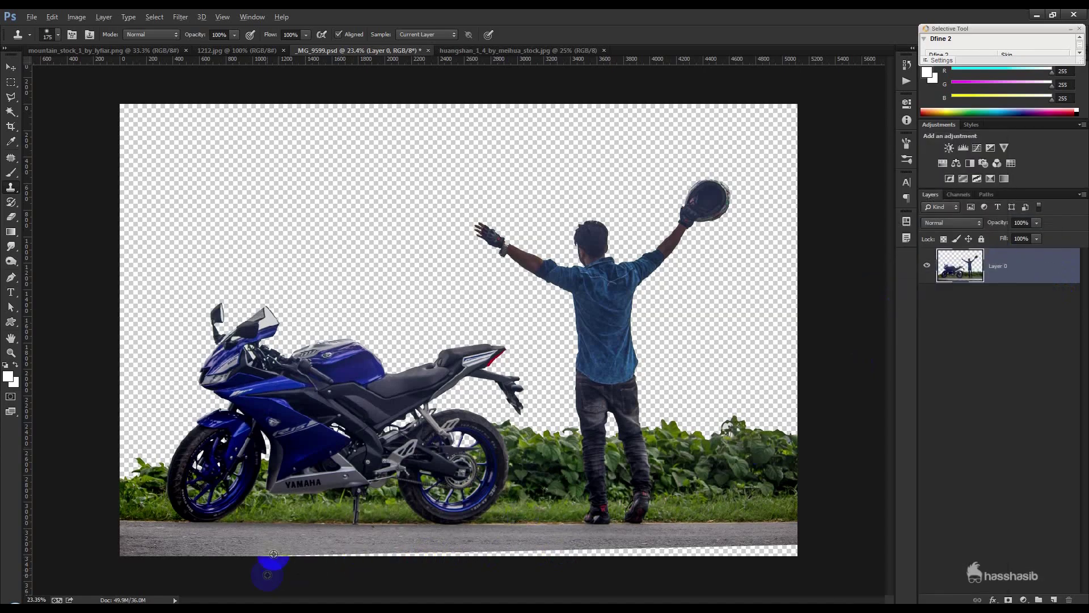
mouse_move(270, 550)
mouse_down()
mouse_move(799, 547)
mouse_move(529, 554)
mouse_move(573, 549)
mouse_up()
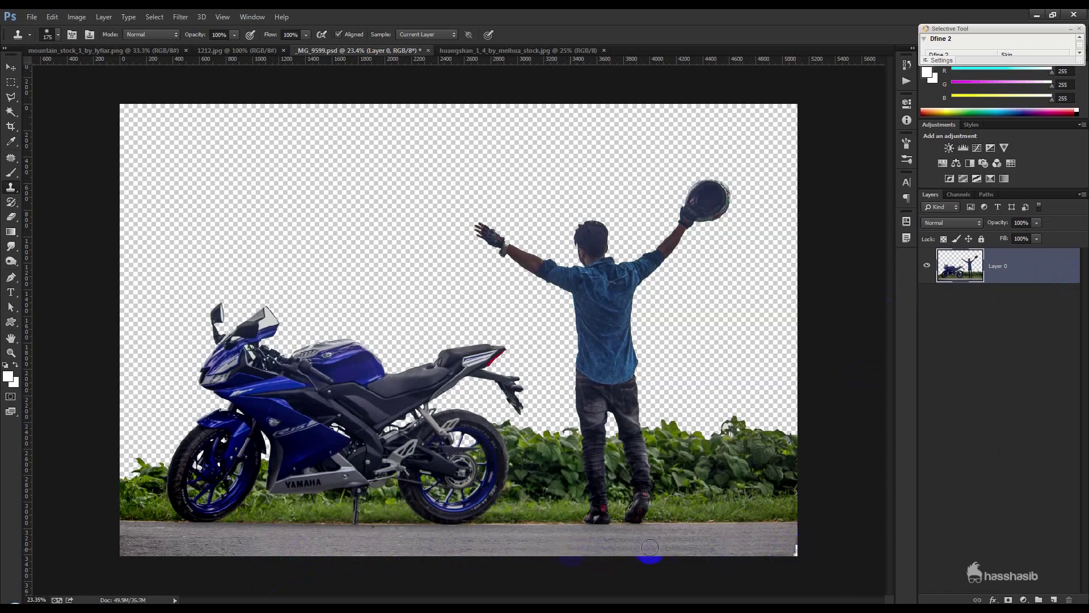
mouse_move(740, 547)
mouse_down()
mouse_move(793, 550)
mouse_move(704, 551)
mouse_up()
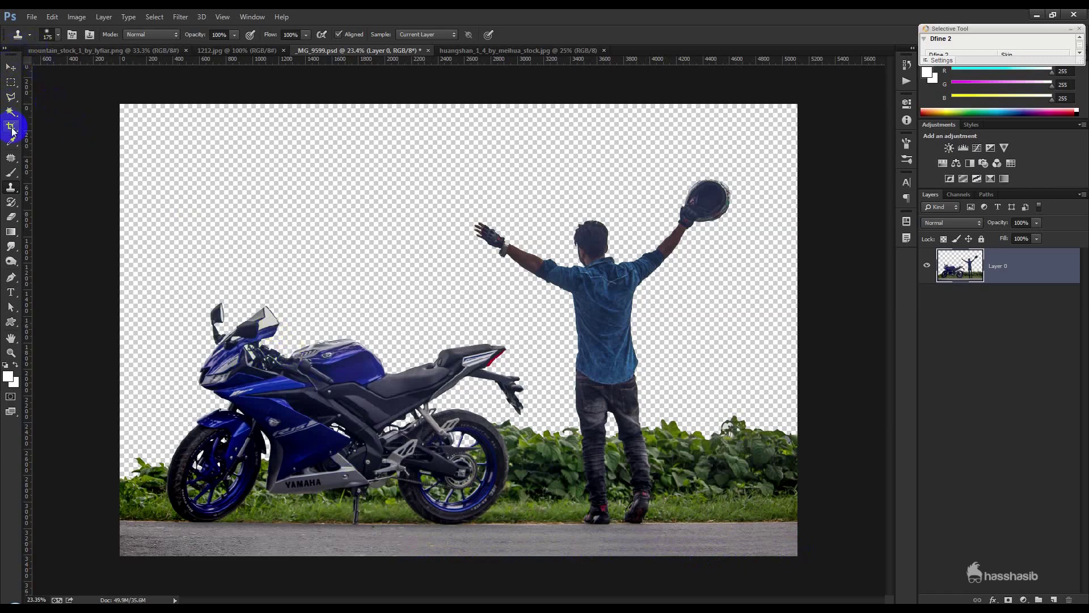
click(10, 67)
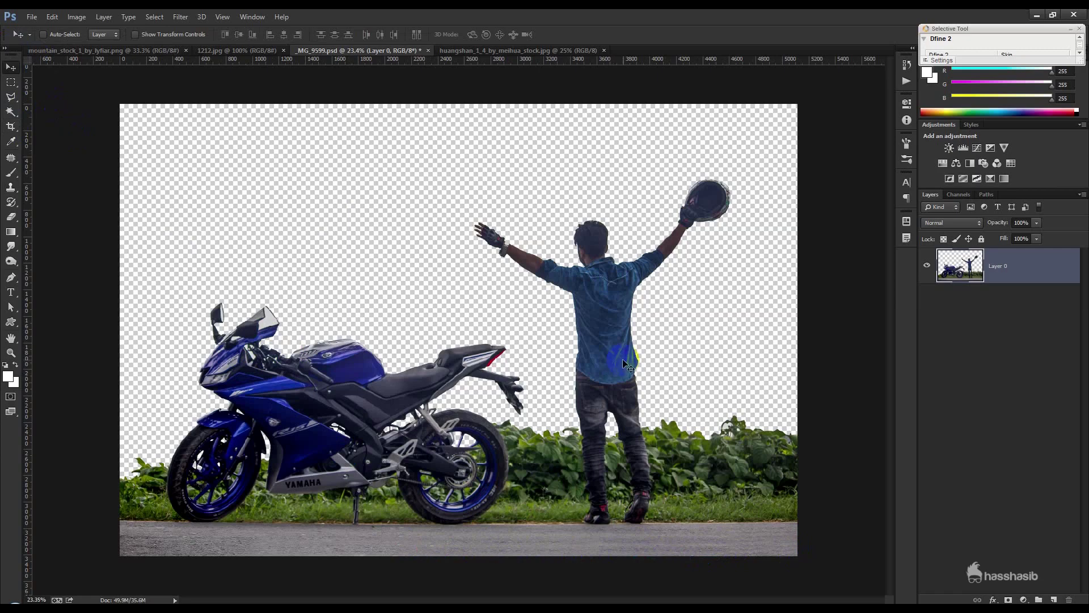
Save the composition and drag the mountain image into it
key(ctrl+s)
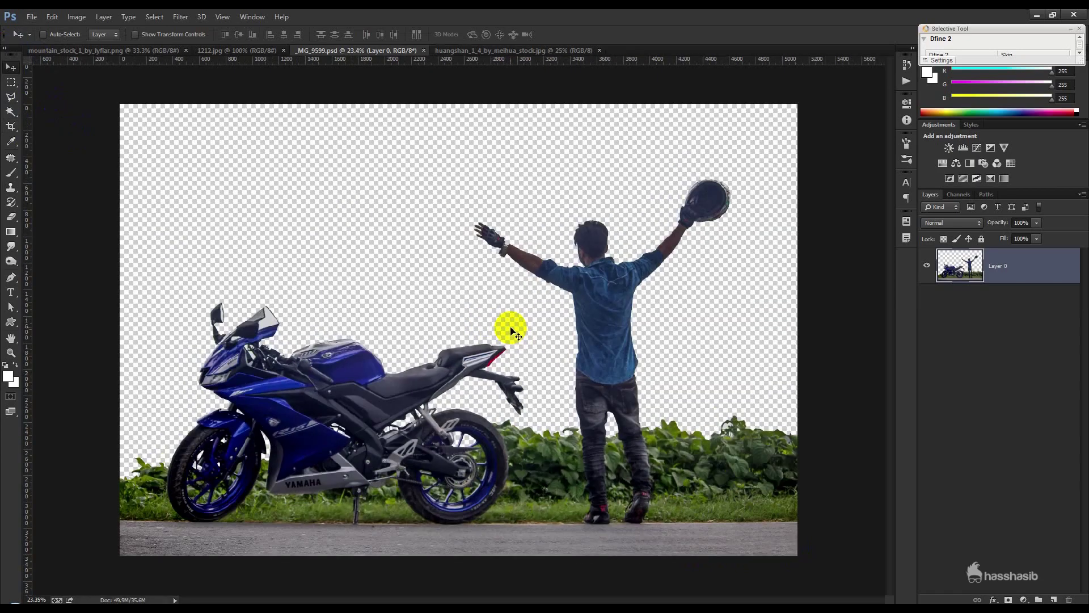
mouse_move(519, 246)
mouse_down()
mouse_move(97, 55)
mouse_move(469, 259)
mouse_up()
drag(552, 386, 456, 134)
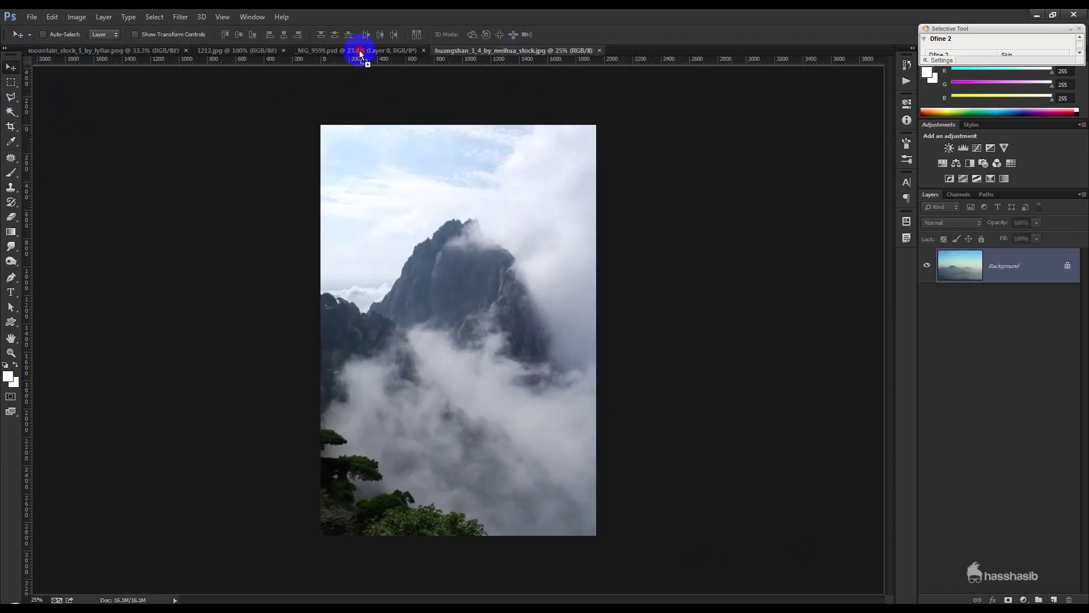
drag(457, 134, 470, 241)
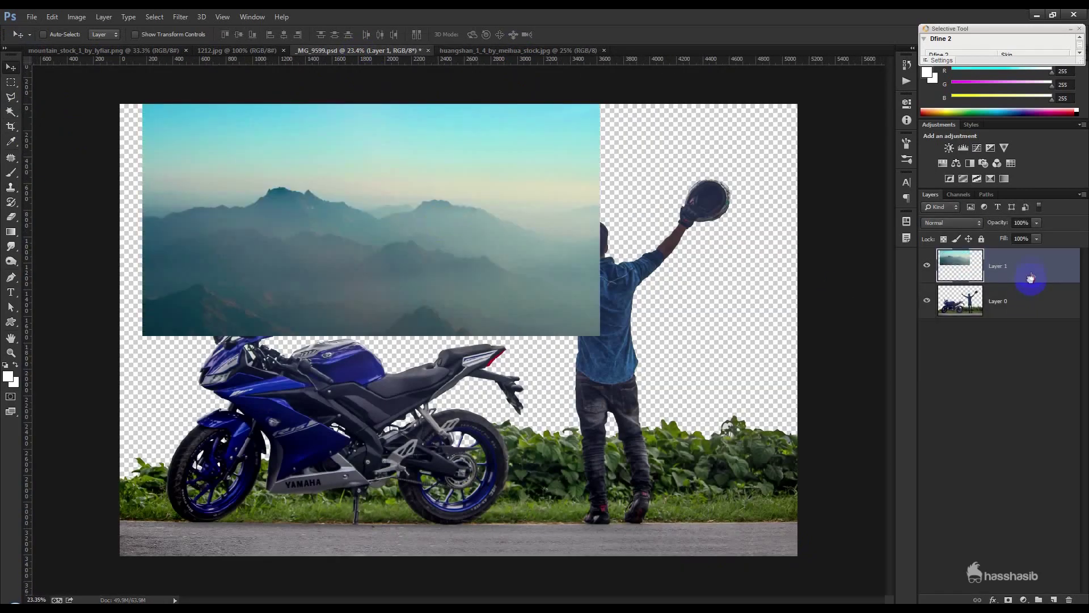
Put the mountain layer beneath Layer 0 and scale it to cover the canvas
drag(1012, 271, 1015, 318)
drag(471, 269, 448, 342)
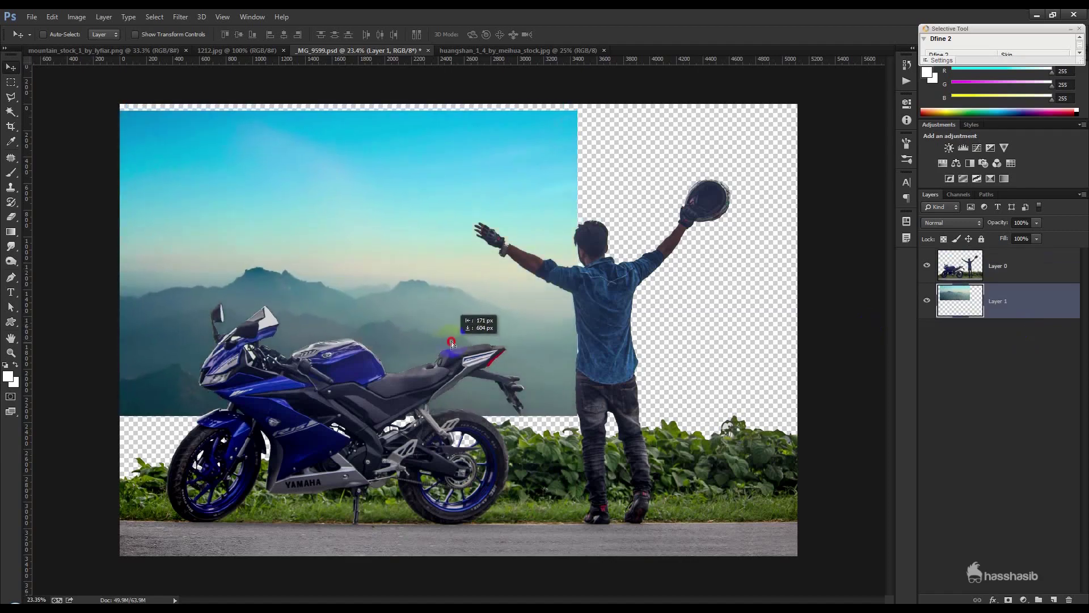
key(ctrl+t)
mouse_move(578, 409)
mouse_down()
mouse_move(798, 506)
mouse_move(801, 520)
mouse_up()
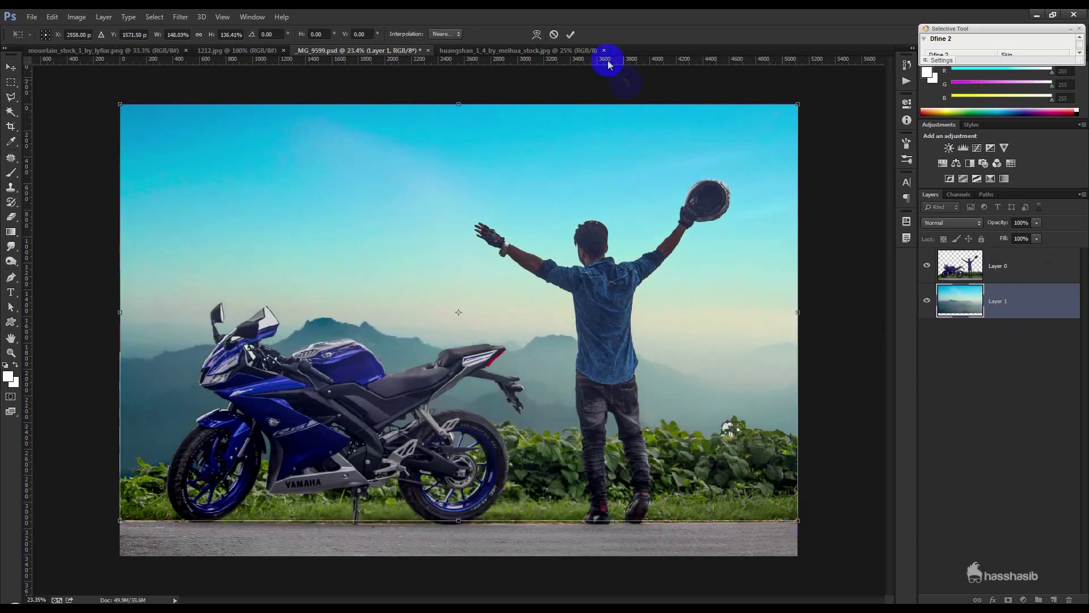
click(570, 34)
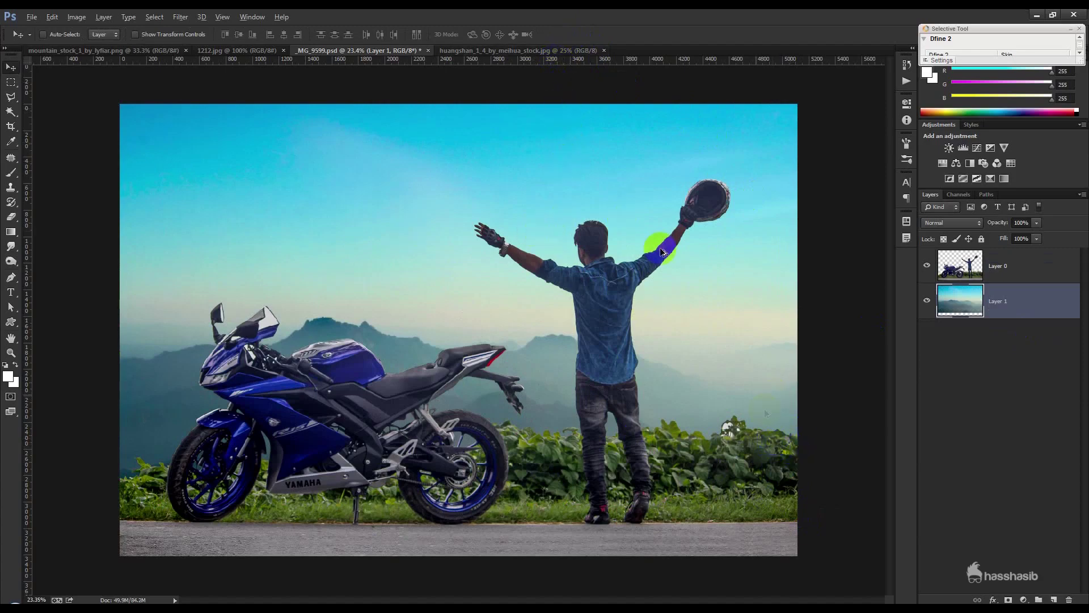
Background-erase around the man's hair on Layer 0, then delete the mountain layer
scroll(640, 185, up, 3)
scroll(590, 187, up, 3)
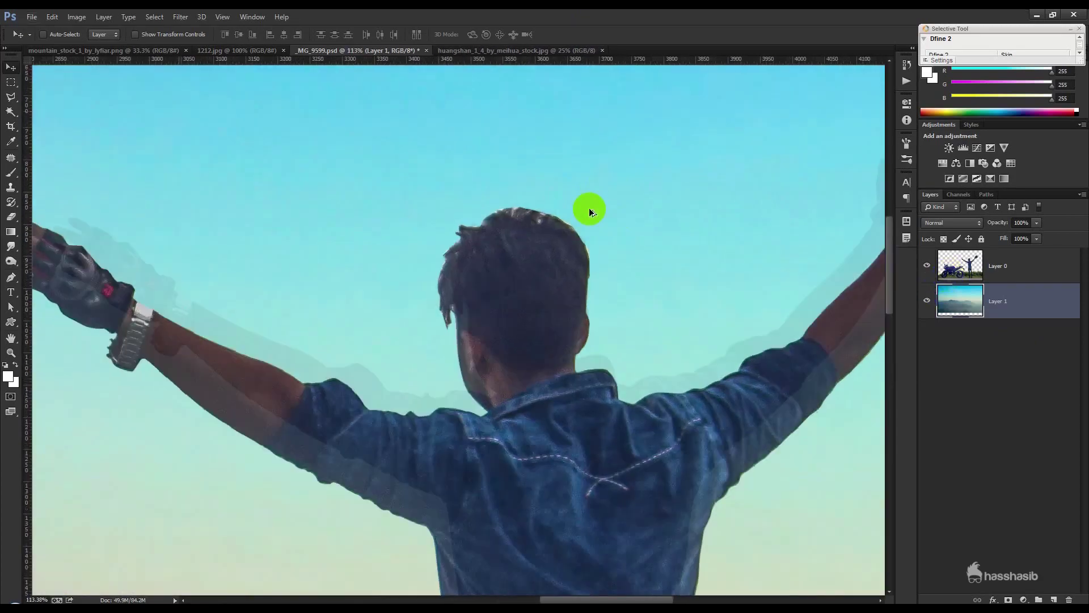
scroll(589, 210, up, 1)
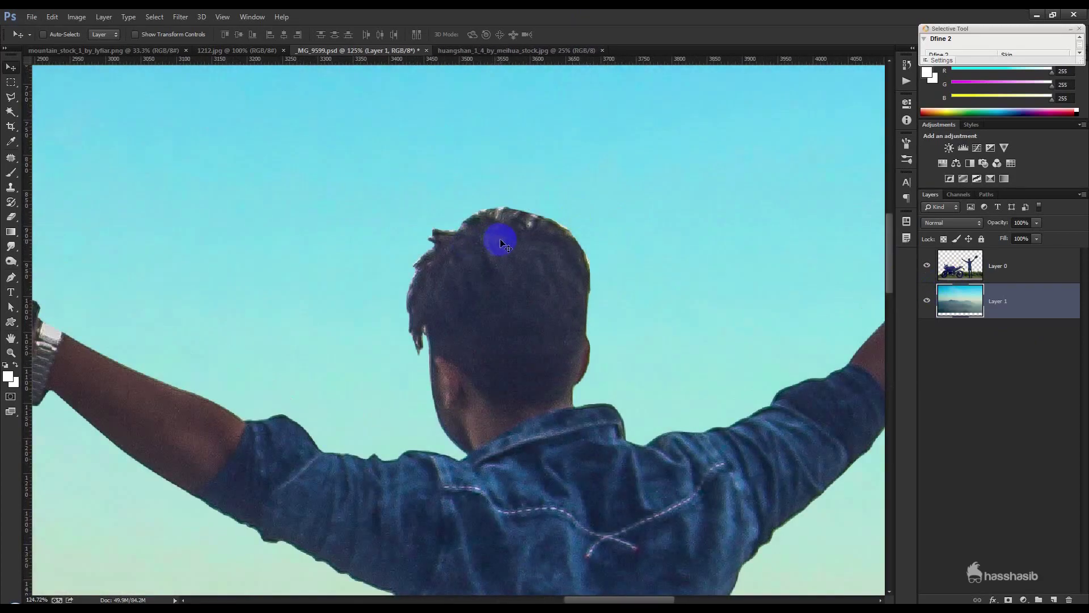
click(12, 201)
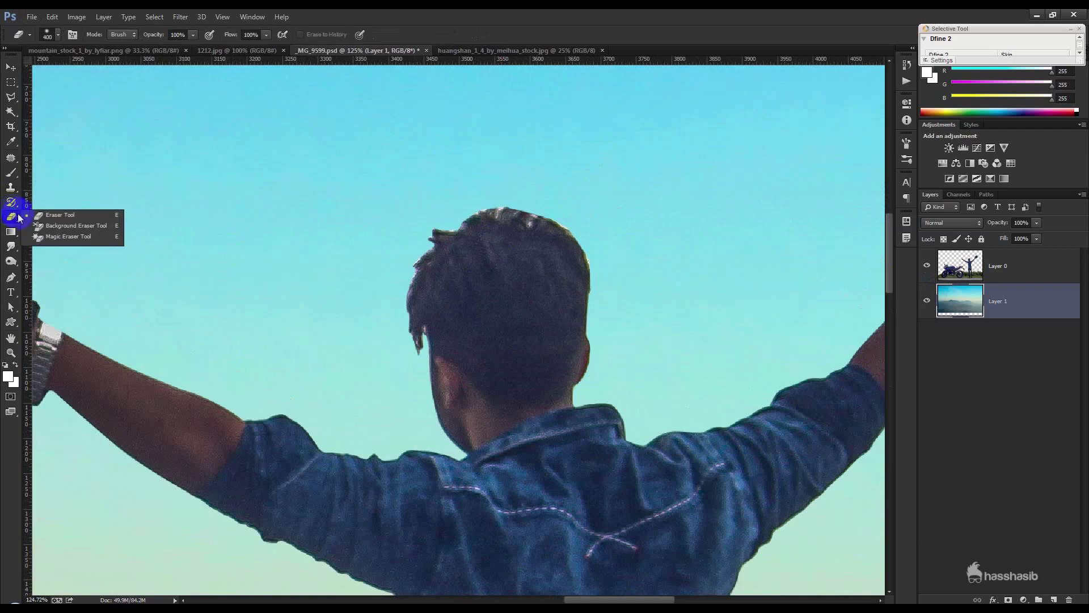
click(63, 225)
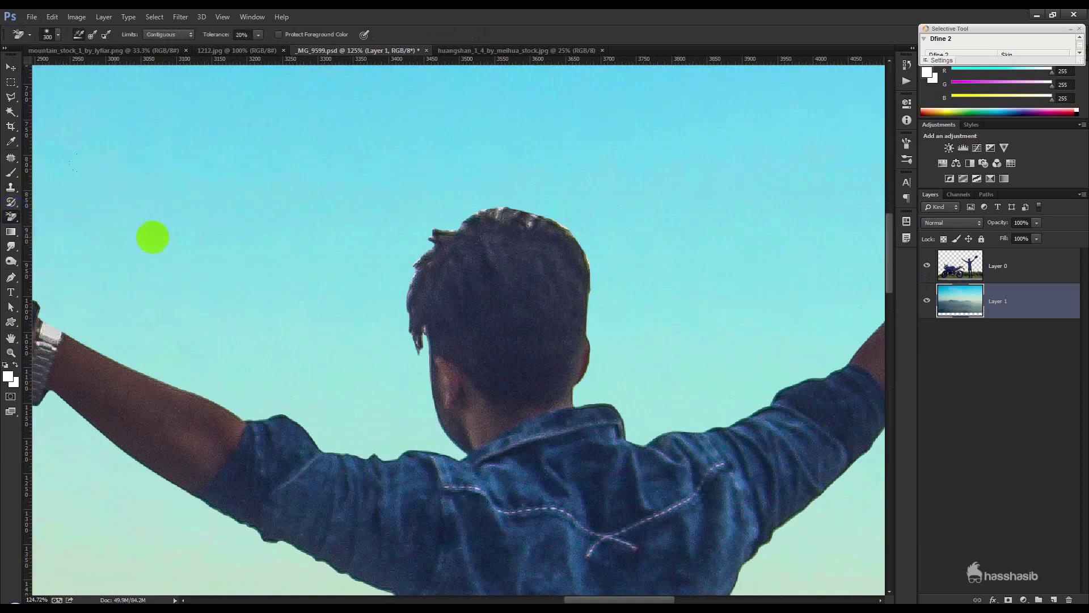
click(956, 276)
key(bracketleft)
click(579, 257)
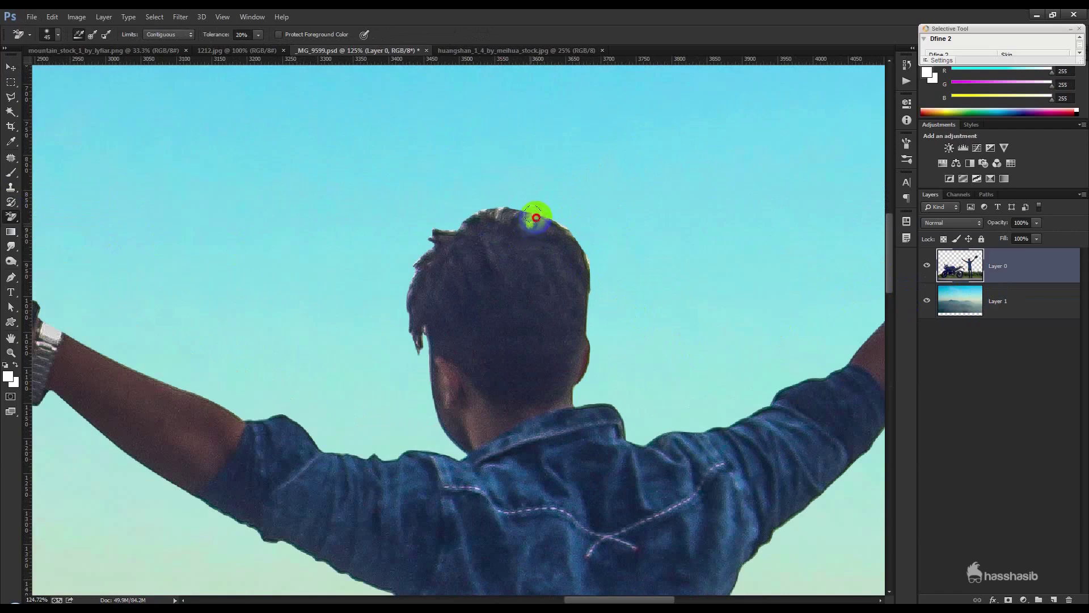
drag(503, 209, 476, 212)
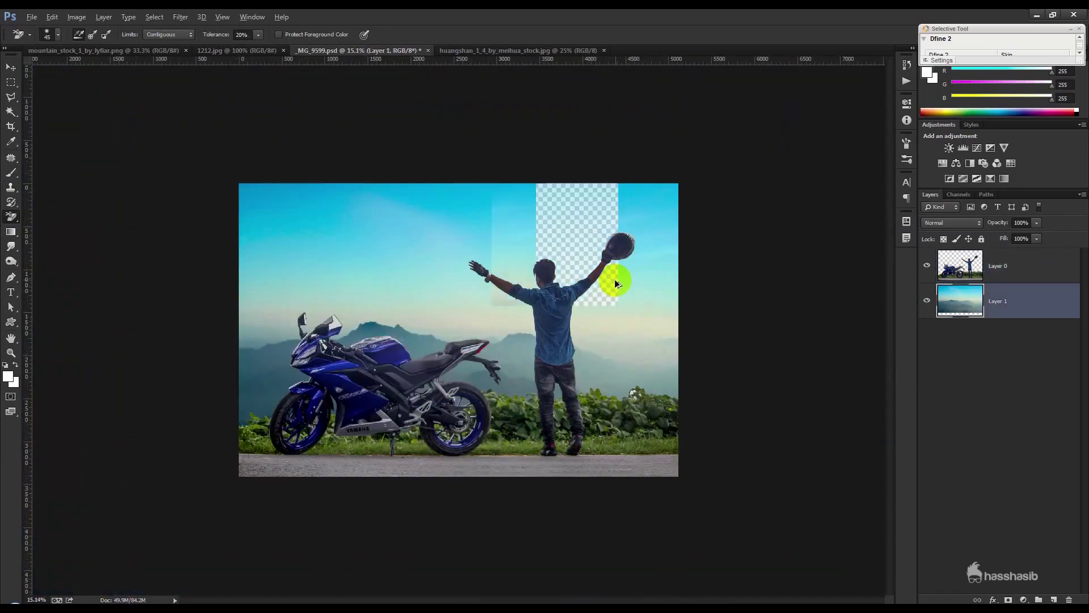
key(Delete)
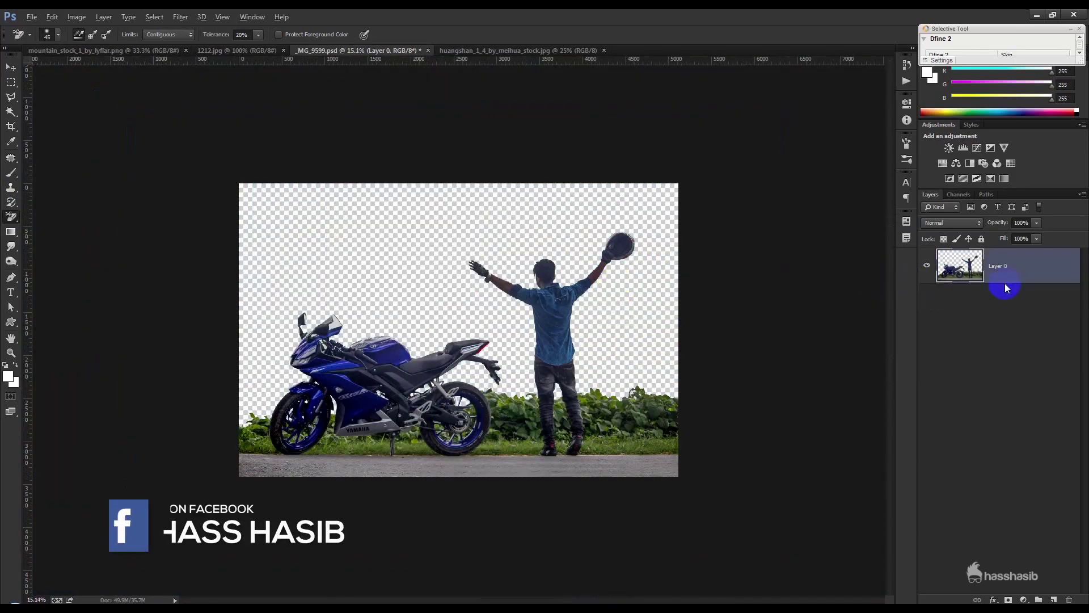
click(906, 65)
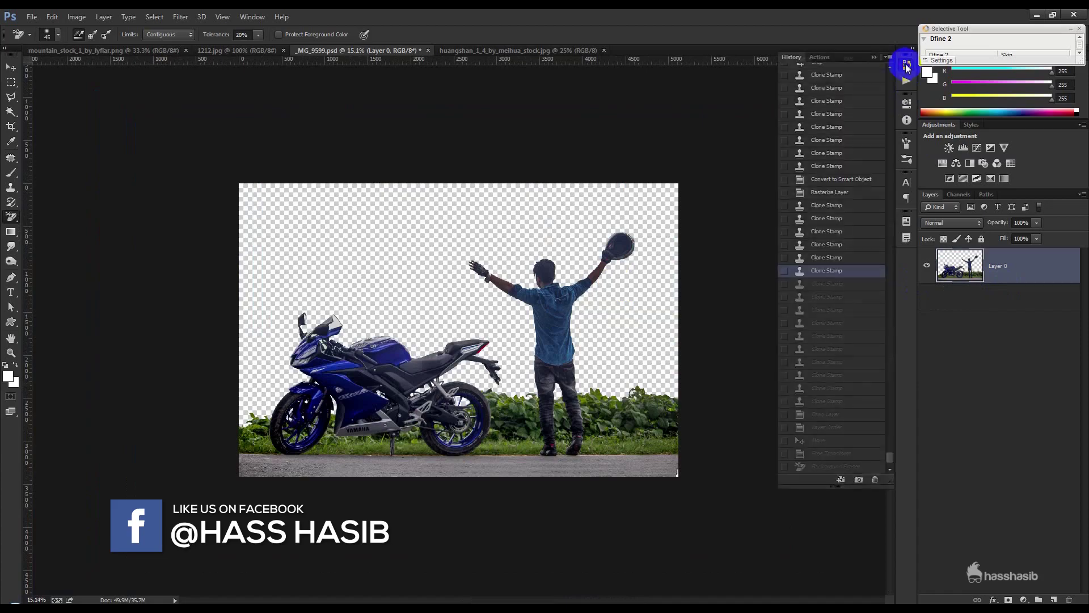
Revert to the earlier Clone Stamp state and refine mask edges over hair, ear, neck and shoulder
click(828, 179)
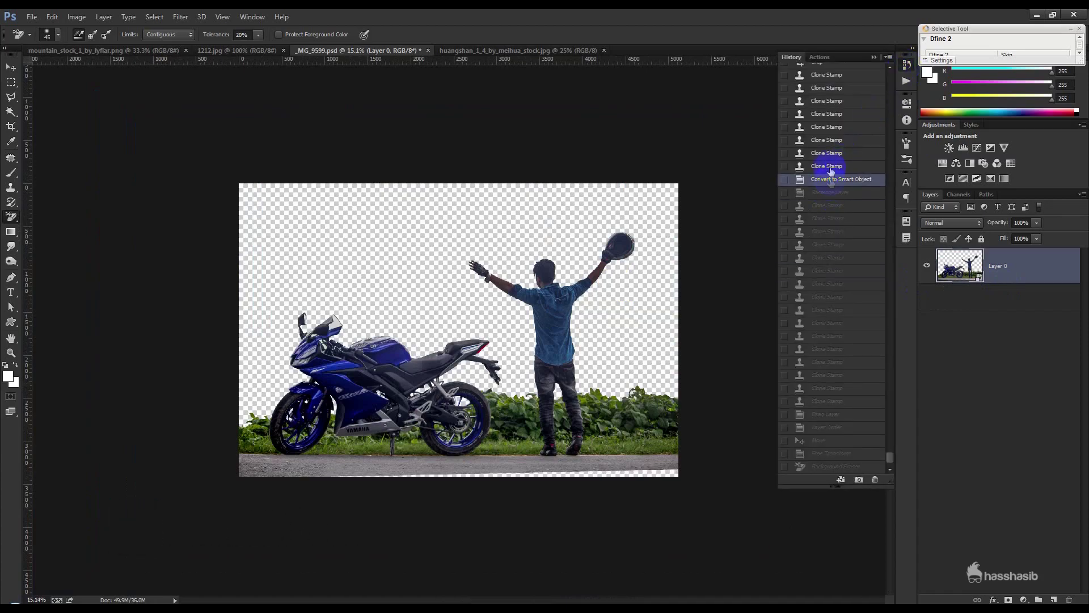
click(1013, 265)
scroll(656, 251, up, 5)
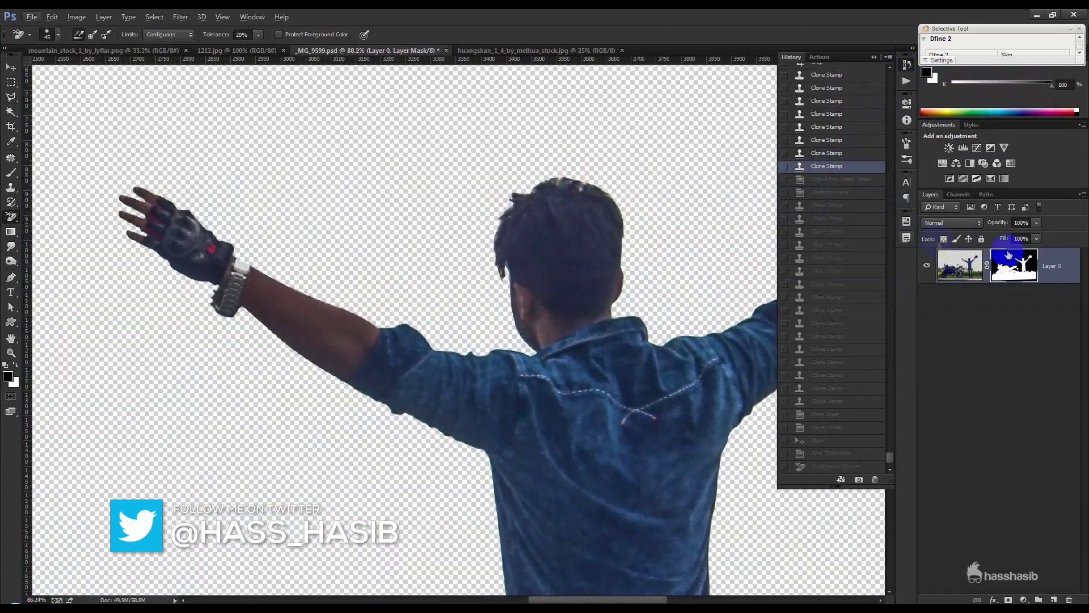
right_click(1013, 265)
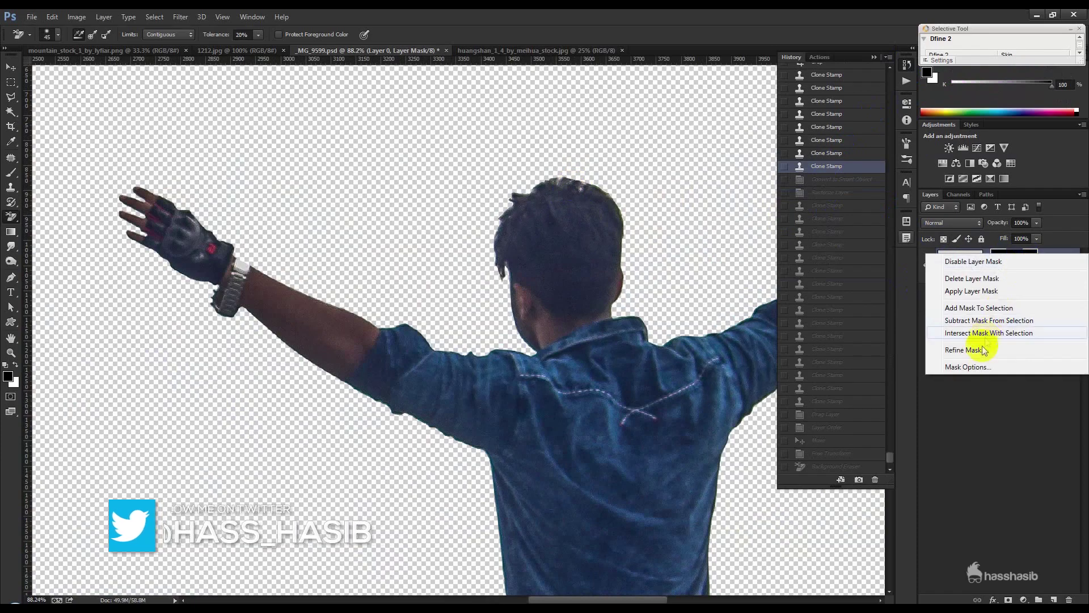
click(965, 350)
mouse_move(624, 242)
mouse_down()
mouse_move(531, 178)
mouse_move(499, 273)
mouse_up()
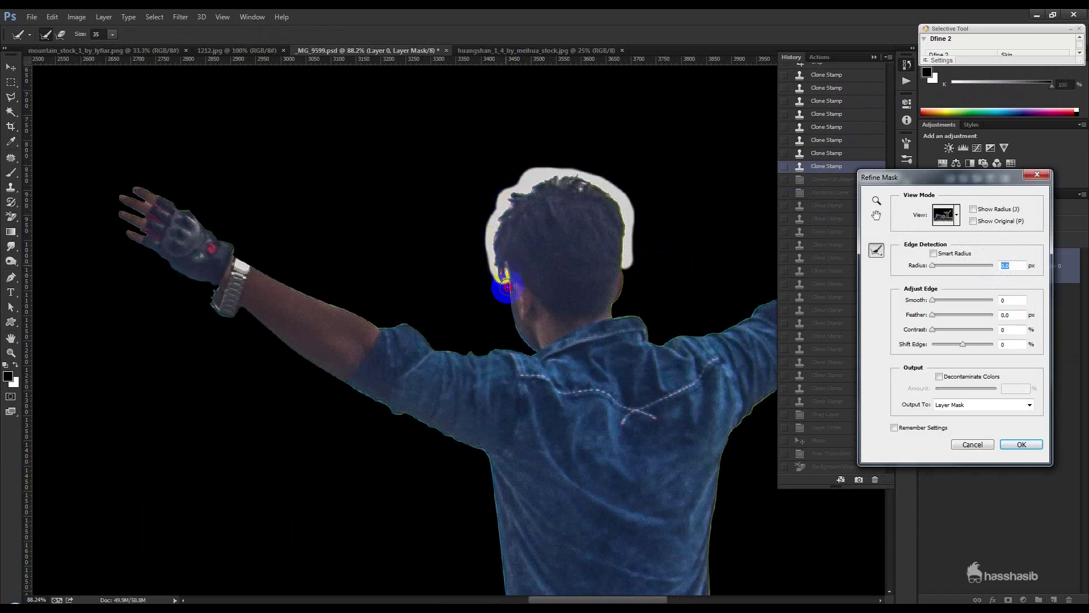
drag(506, 305, 501, 318)
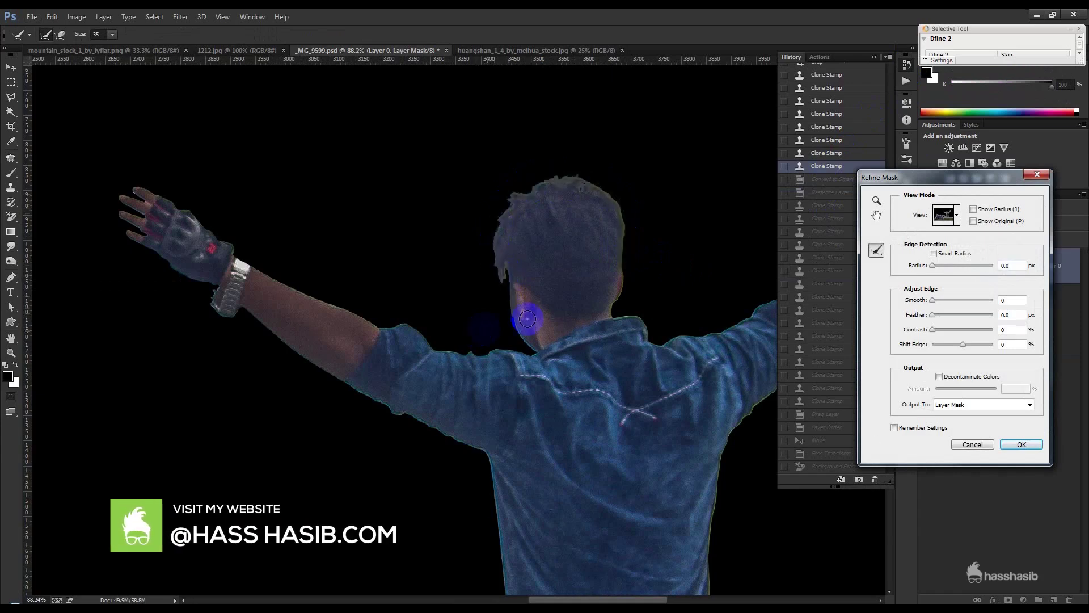
drag(621, 311, 630, 255)
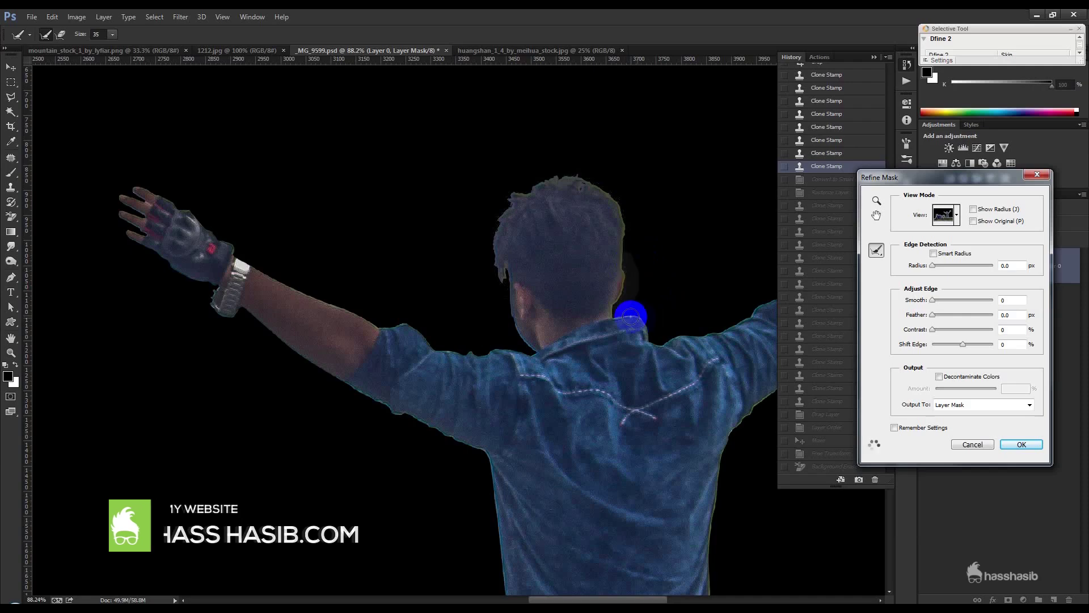
drag(622, 314, 690, 354)
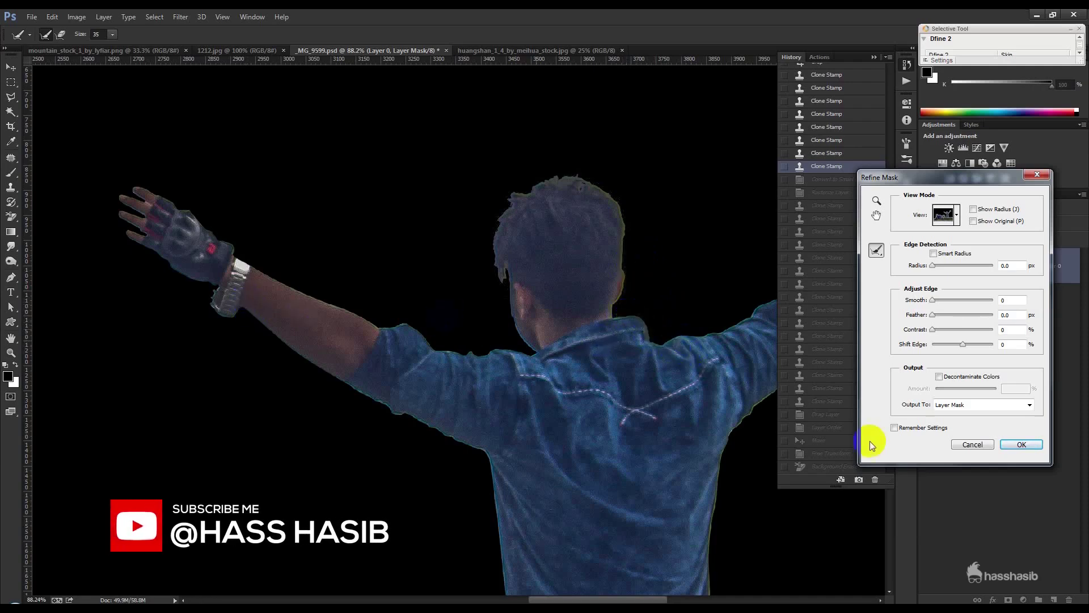
click(1021, 444)
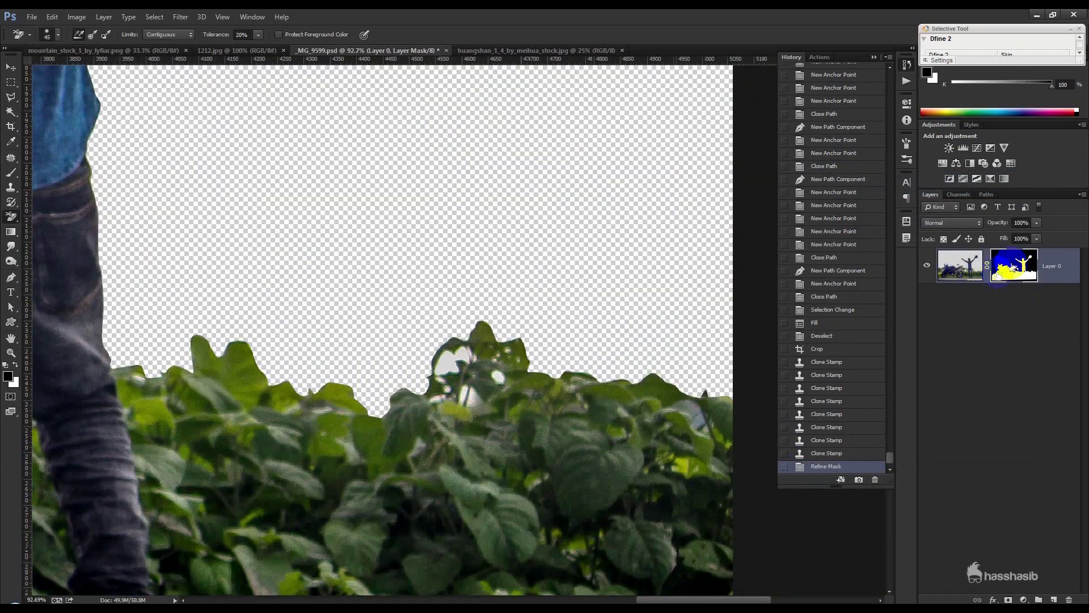
Refine the layer mask edges along the leaf tops and around the motorbike
right_click(1012, 266)
click(1001, 359)
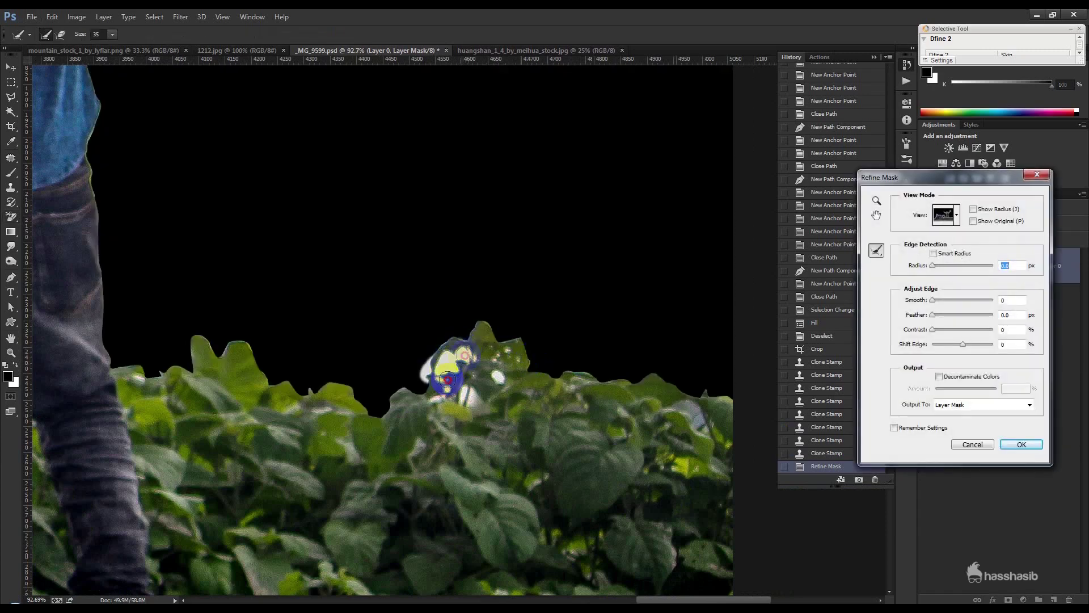
mouse_move(472, 396)
mouse_down()
mouse_move(491, 357)
mouse_move(704, 418)
mouse_move(142, 379)
mouse_move(264, 380)
mouse_up()
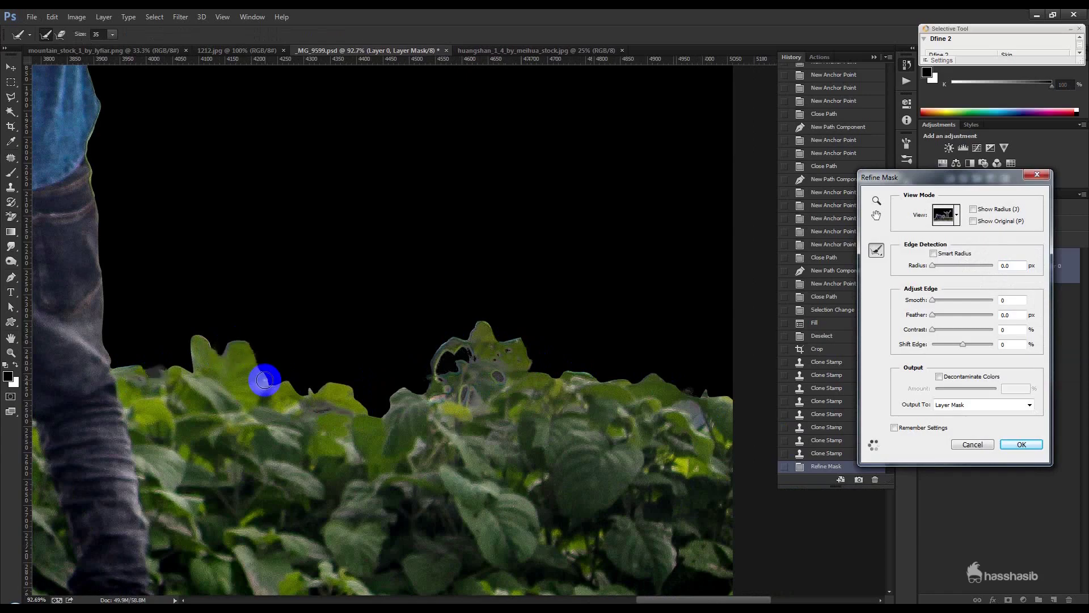
scroll(265, 381, down, 3)
scroll(224, 396, down, 3)
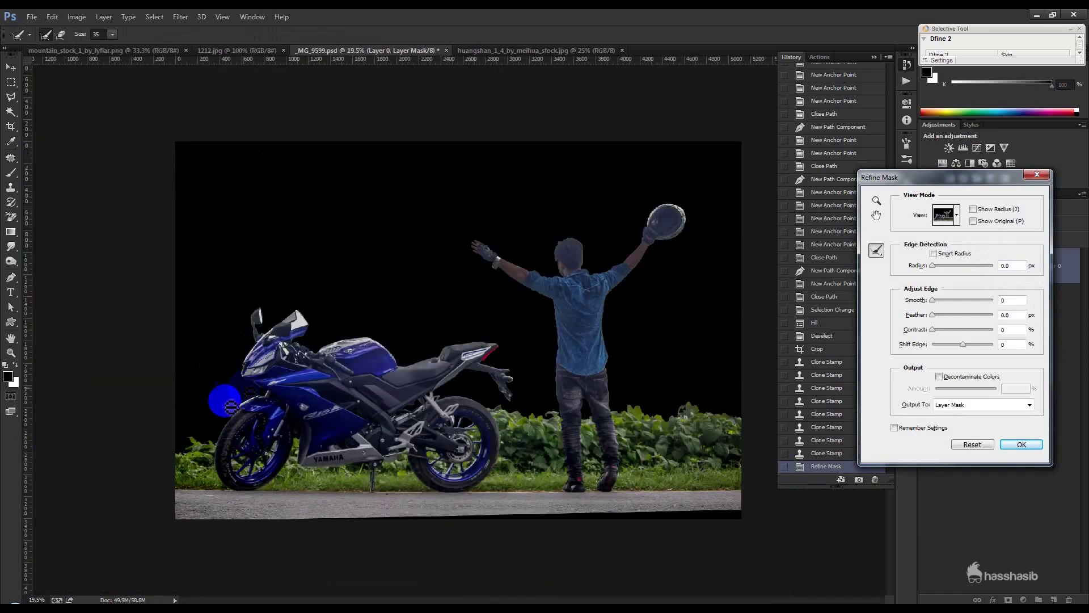
click(429, 483)
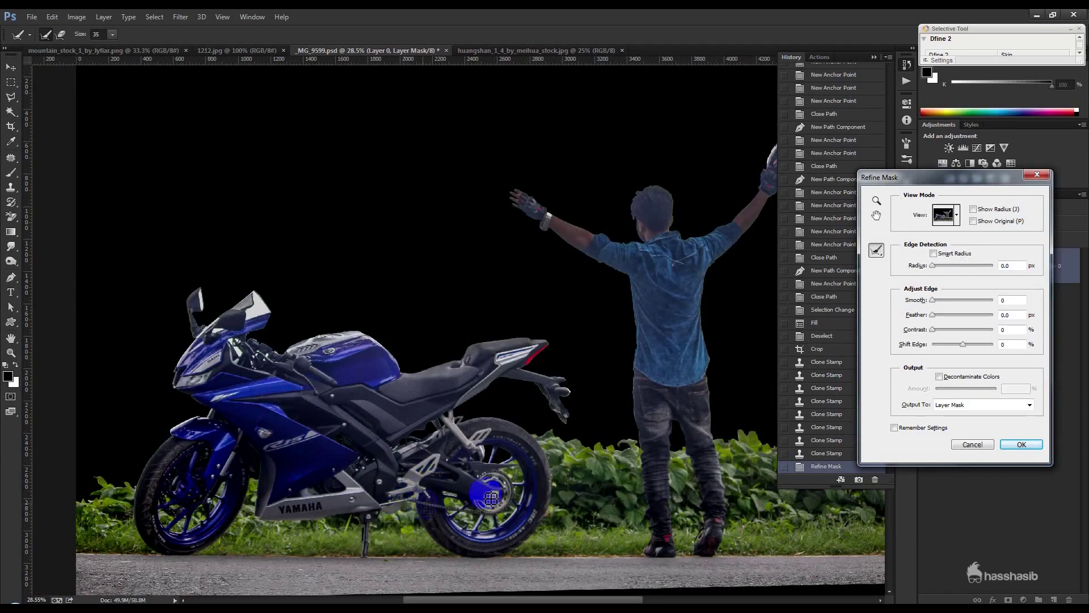
click(1020, 444)
scroll(512, 314, down, 1)
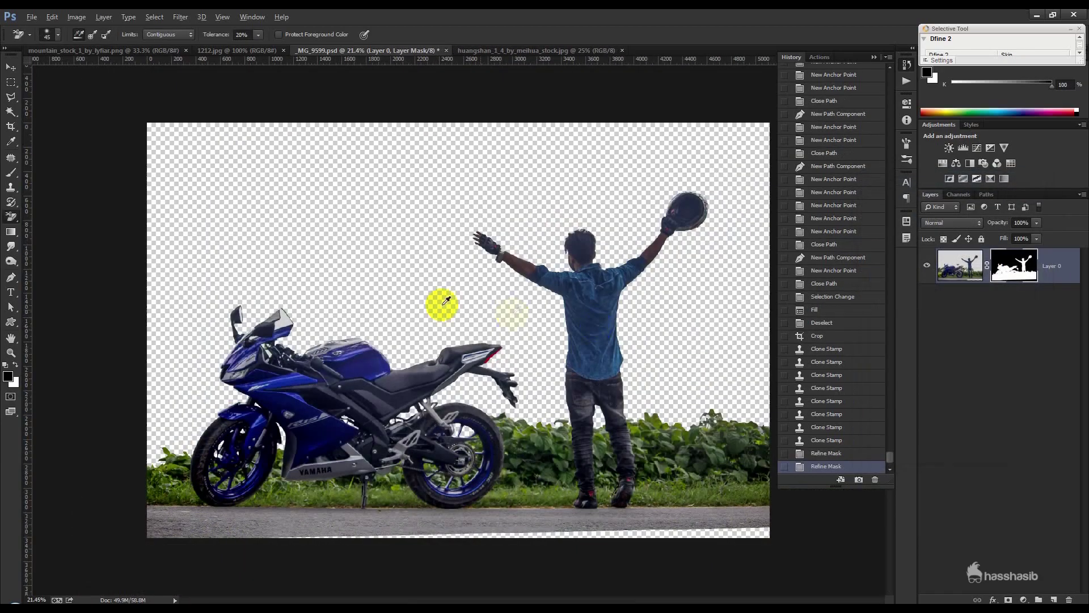
scroll(445, 300, up, 1)
click(10, 67)
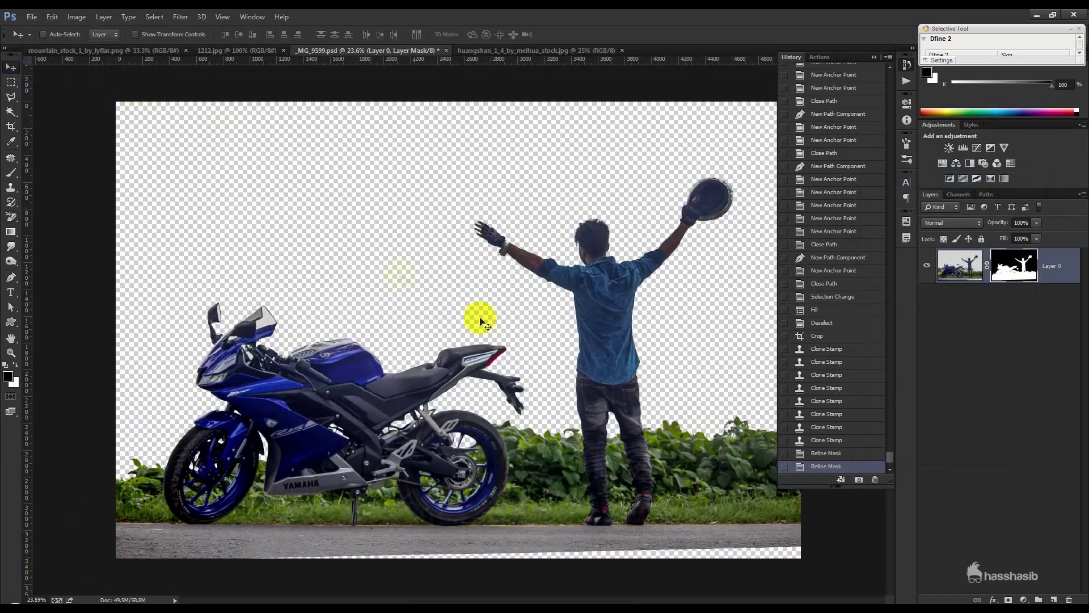
Convert the cutout layer to a Smart Object, then rasterize it
right_click(1053, 274)
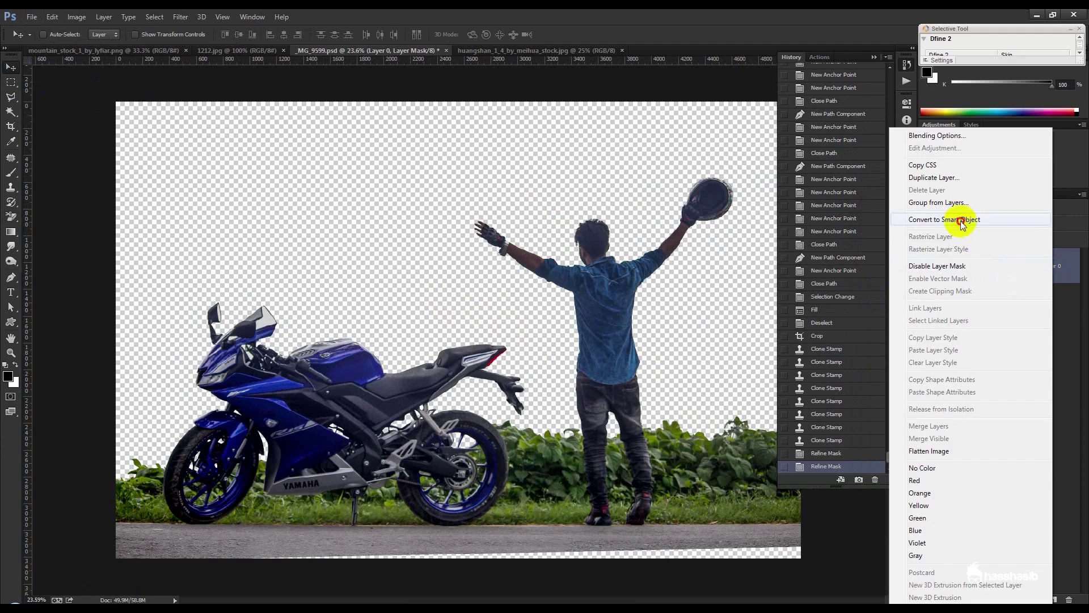
click(962, 219)
right_click(1012, 281)
click(954, 266)
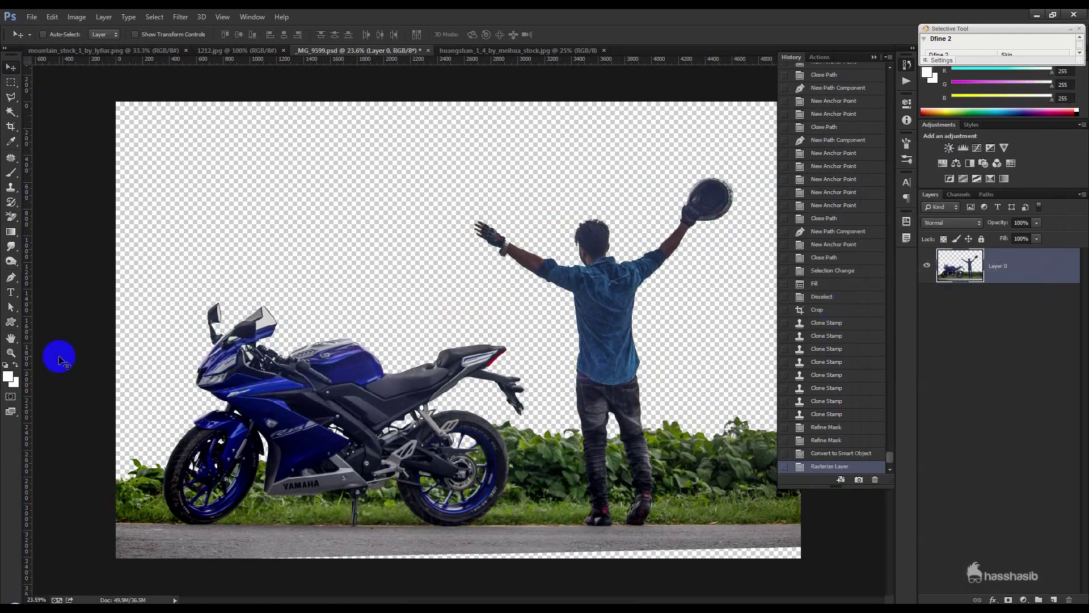
Clone road texture across the transparent bottom edge and corner, then save
click(17, 193)
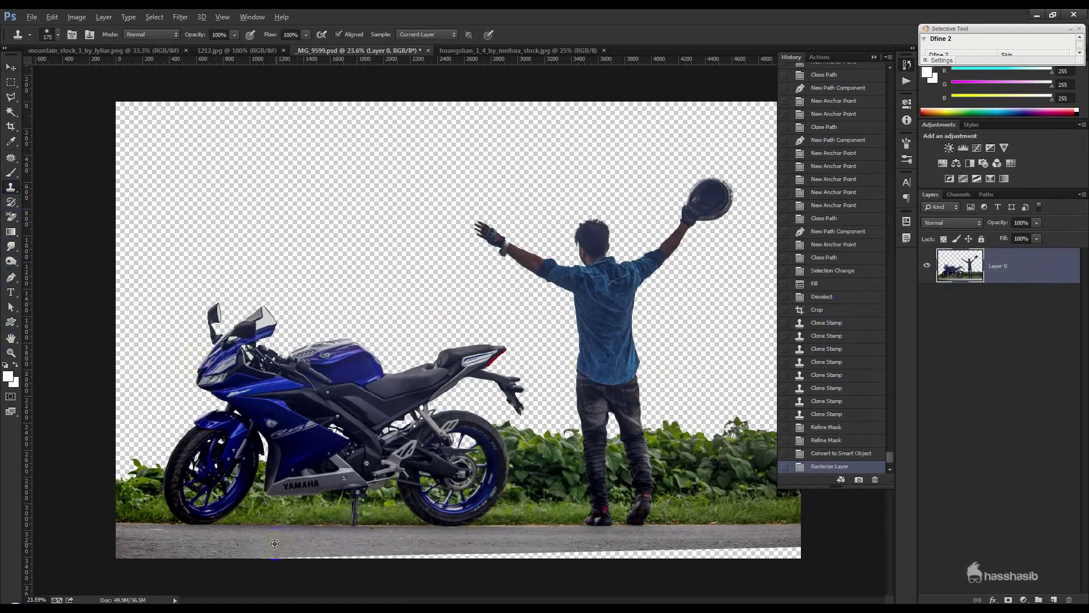
drag(357, 557, 376, 557)
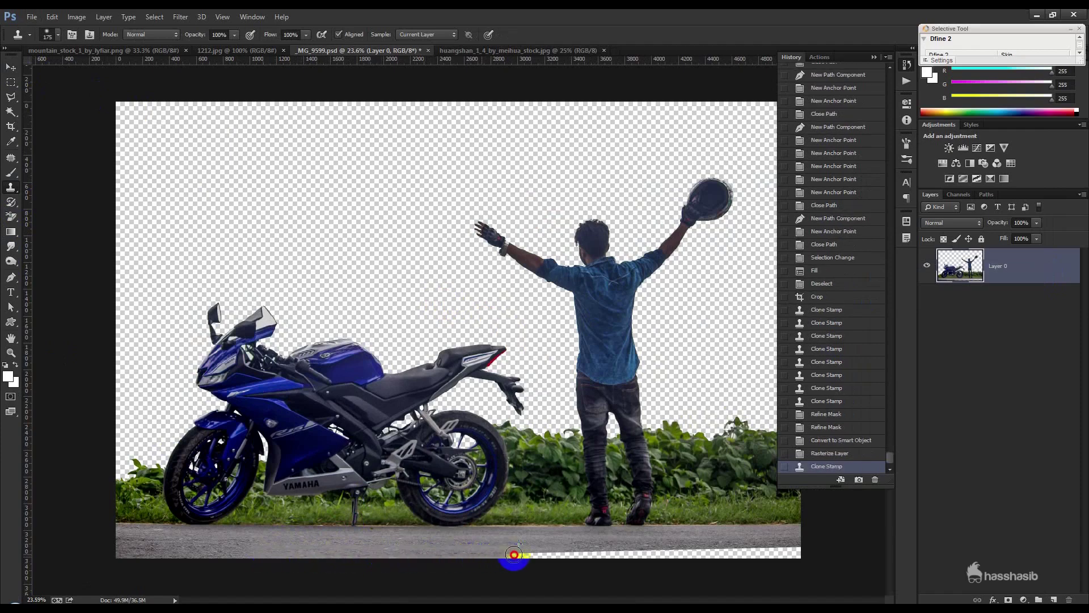
click(652, 552)
drag(653, 553, 793, 550)
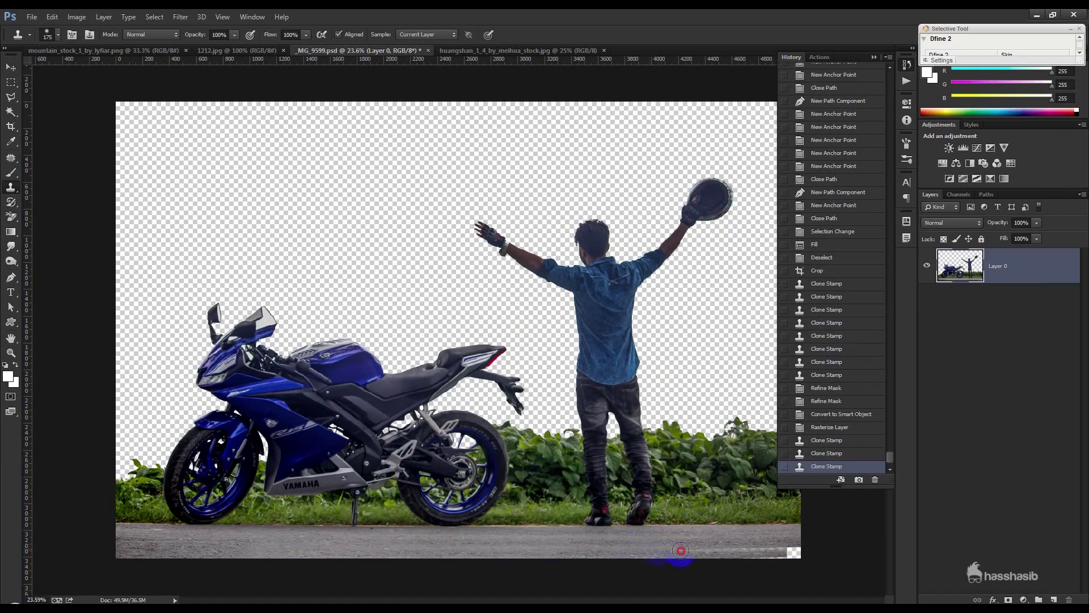
click(794, 549)
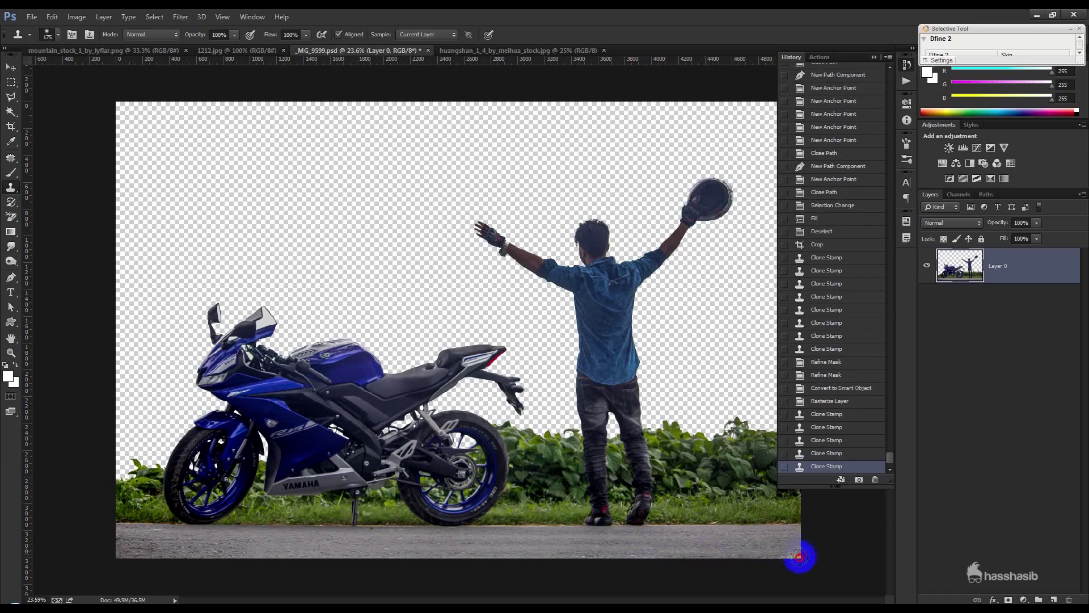
drag(281, 559, 163, 567)
key(ctrl+s)
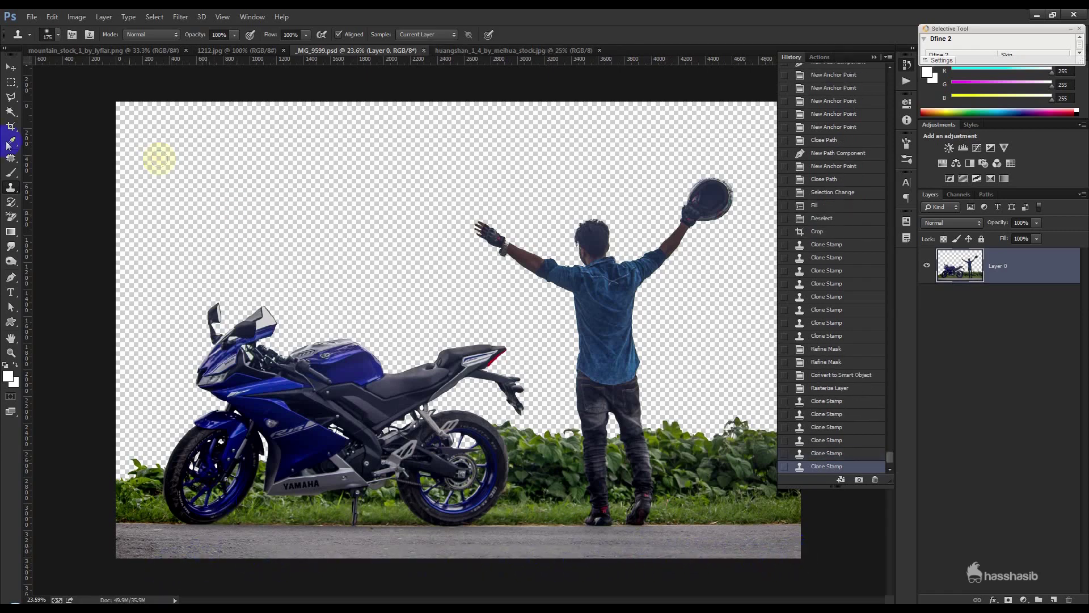
Select the Move tool and undo an accidental drag into the misty peak photo
click(12, 74)
click(874, 57)
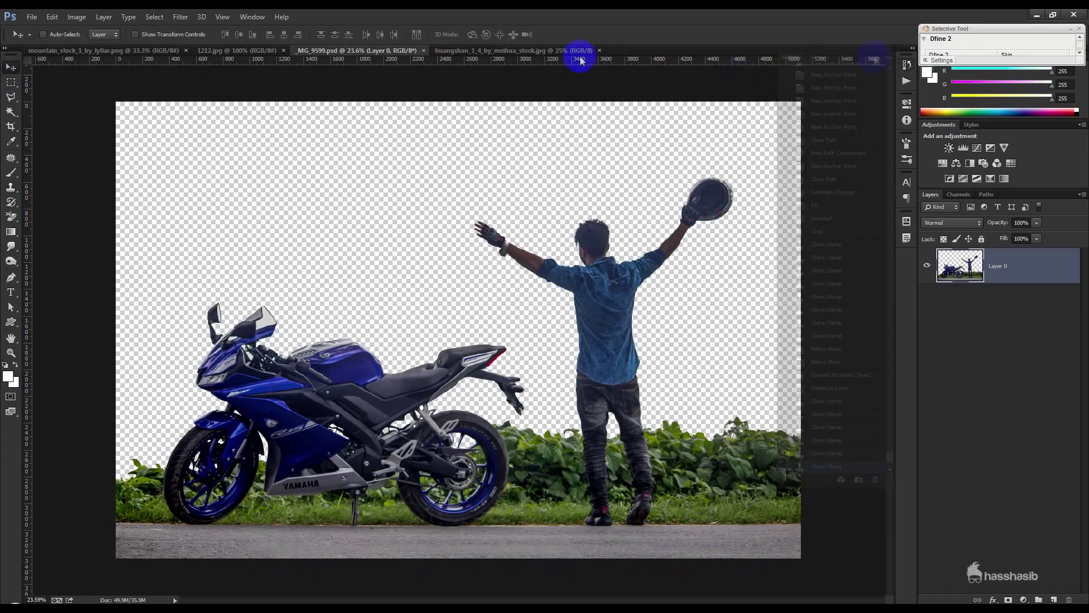
click(121, 50)
mouse_move(396, 267)
mouse_down()
mouse_move(459, 74)
mouse_move(470, 222)
mouse_up()
key(ctrl+z)
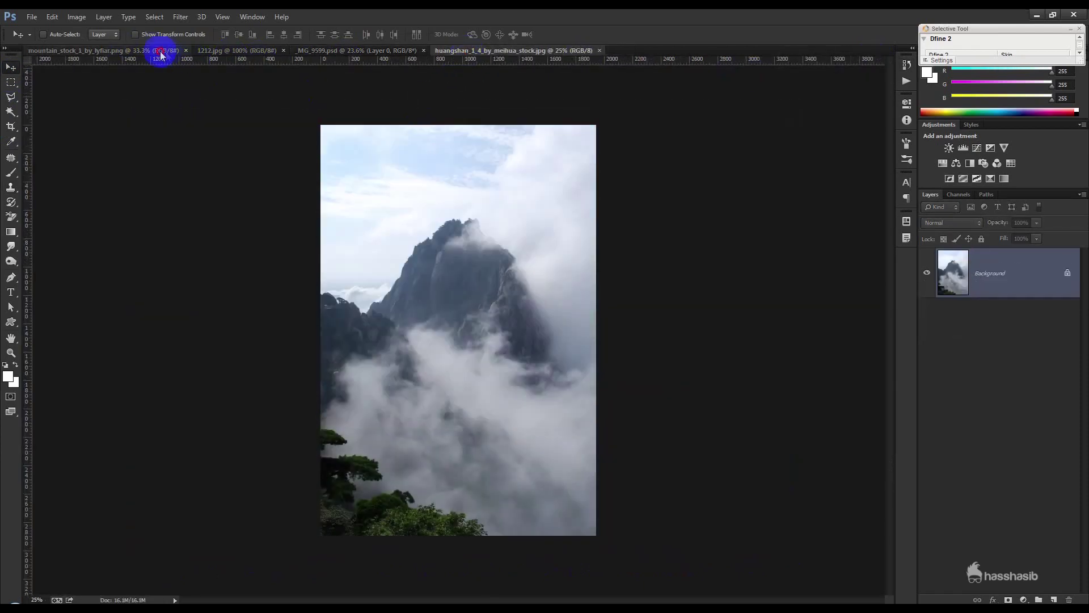
Bring the blue mountain sky photo into the composite below the cutout, aligned top-left
click(159, 50)
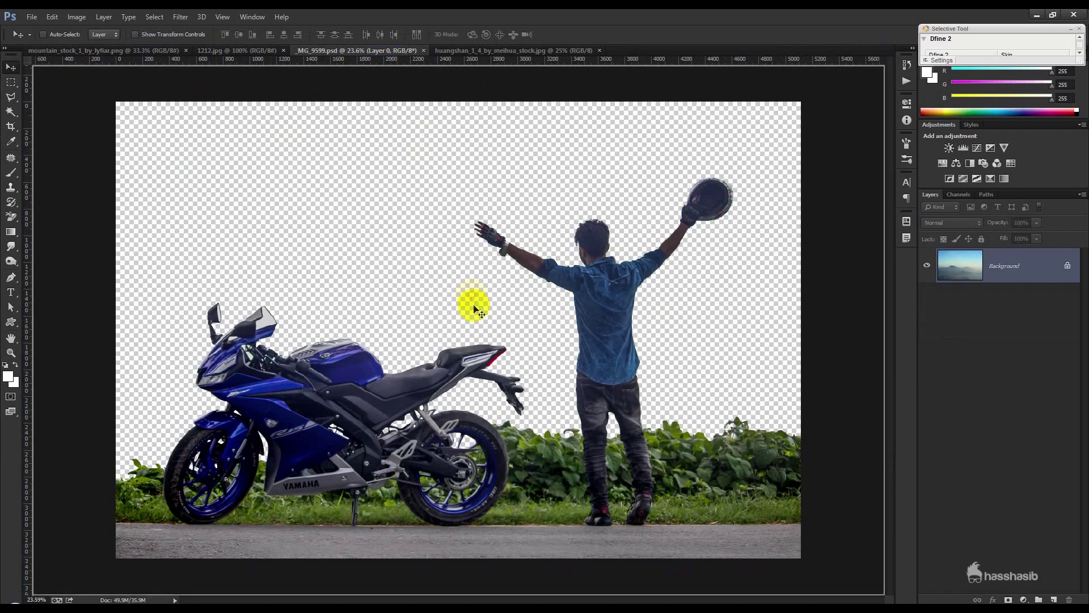
drag(385, 50, 472, 299)
drag(998, 266, 998, 318)
mouse_move(406, 227)
mouse_down()
mouse_move(506, 289)
mouse_move(363, 221)
mouse_up()
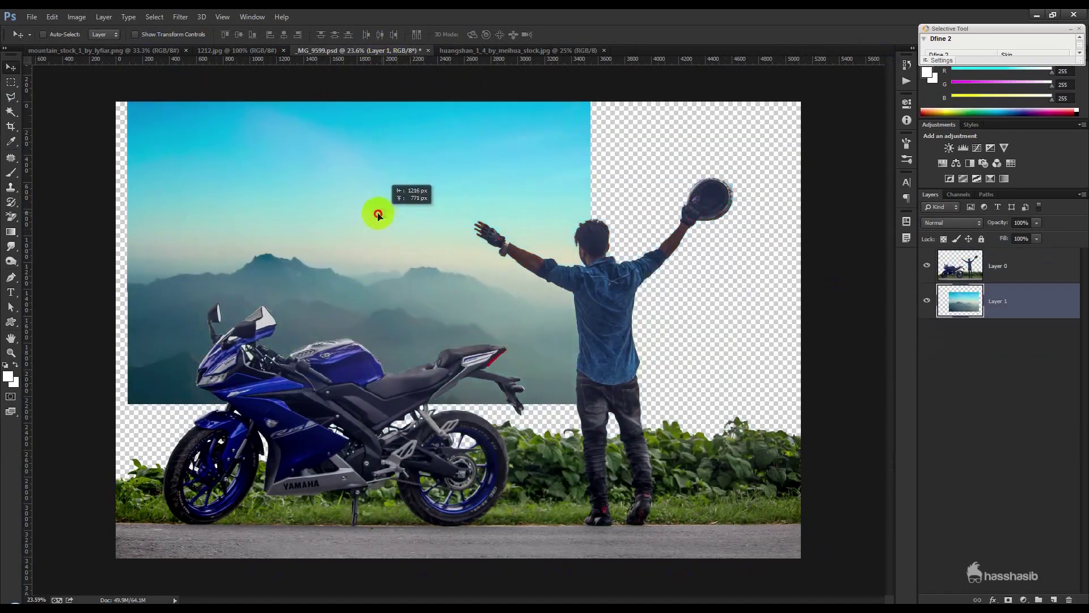
Free Transform the mountain sky layer to fill the whole canvas
key(ctrl+t)
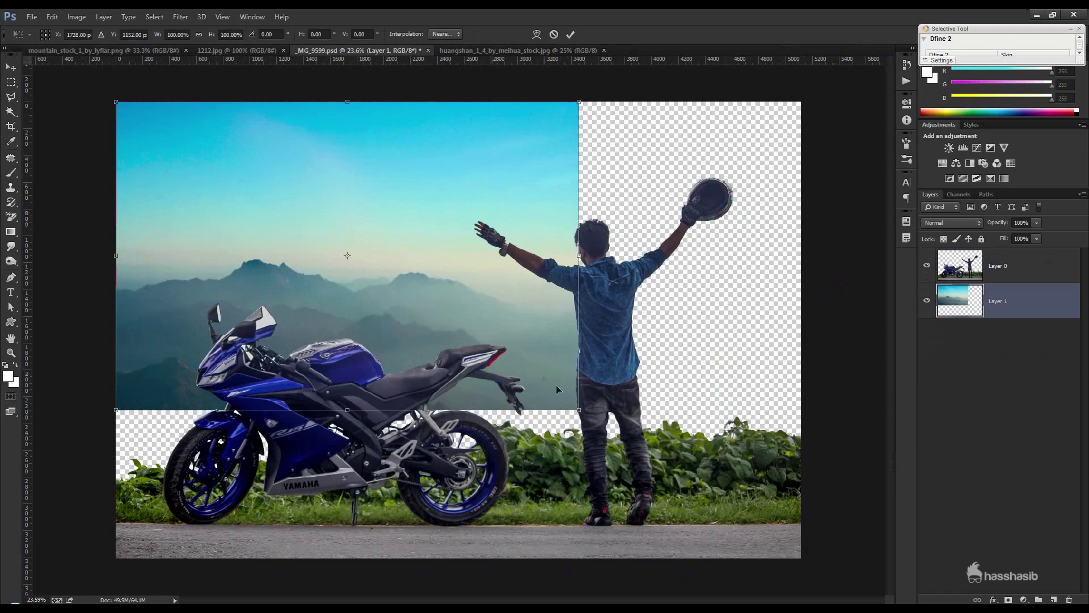
drag(579, 410, 799, 492)
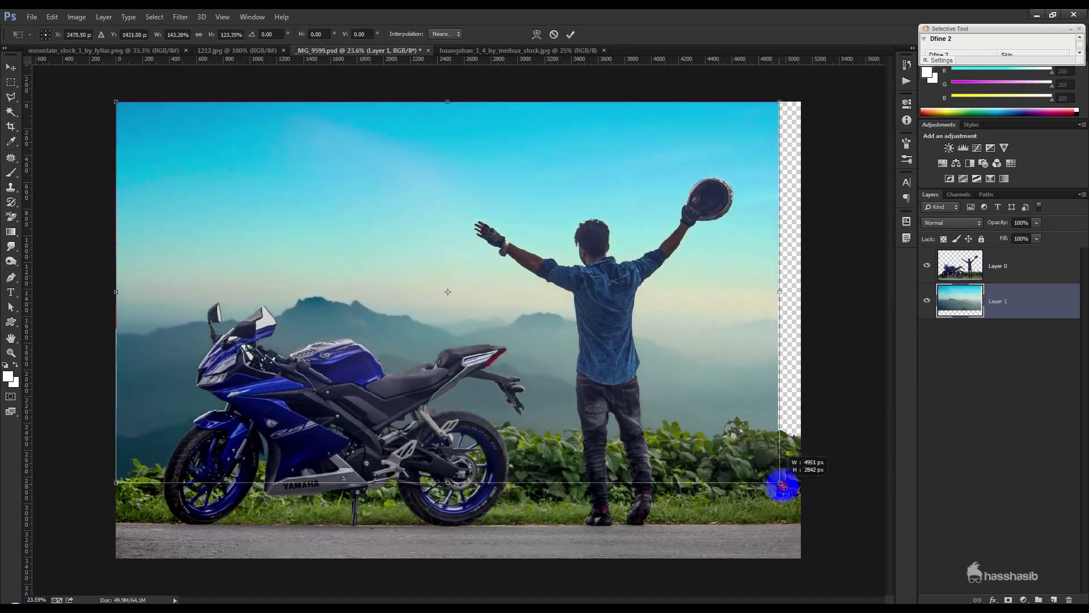
drag(798, 493, 801, 496)
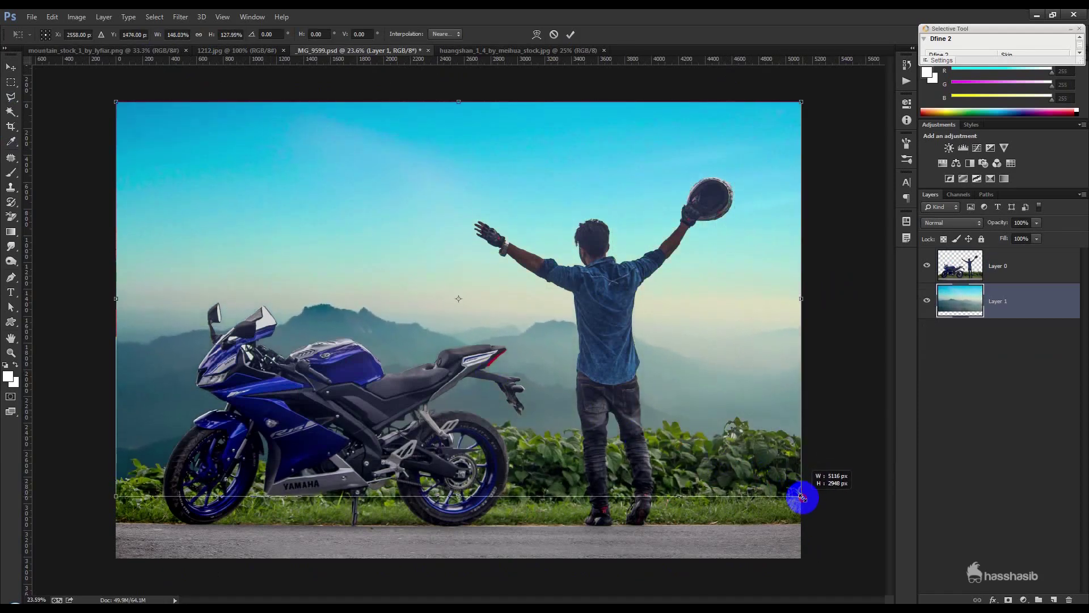
click(570, 35)
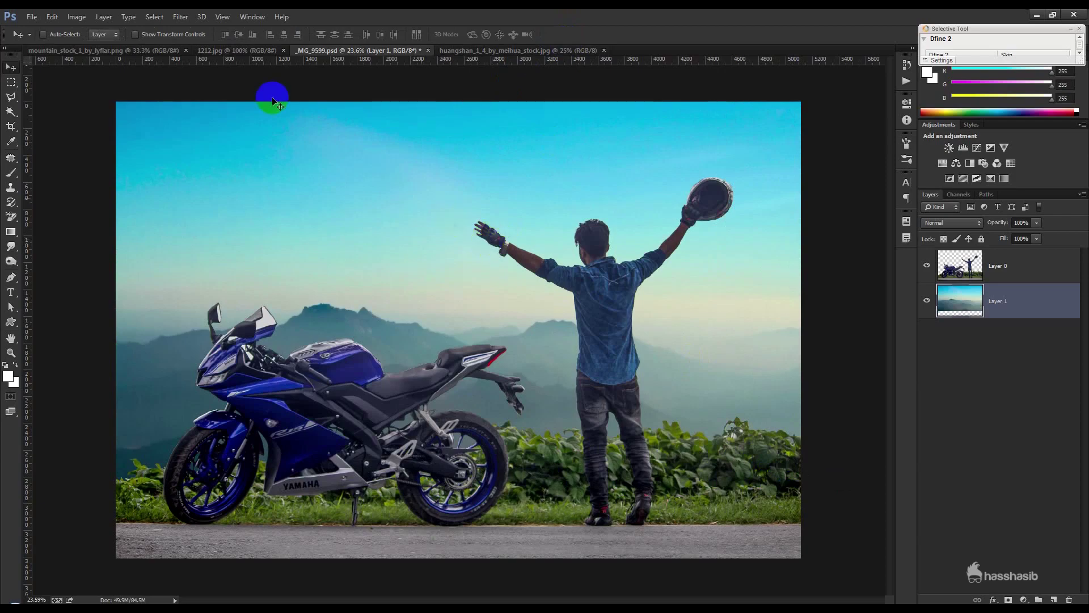
click(244, 50)
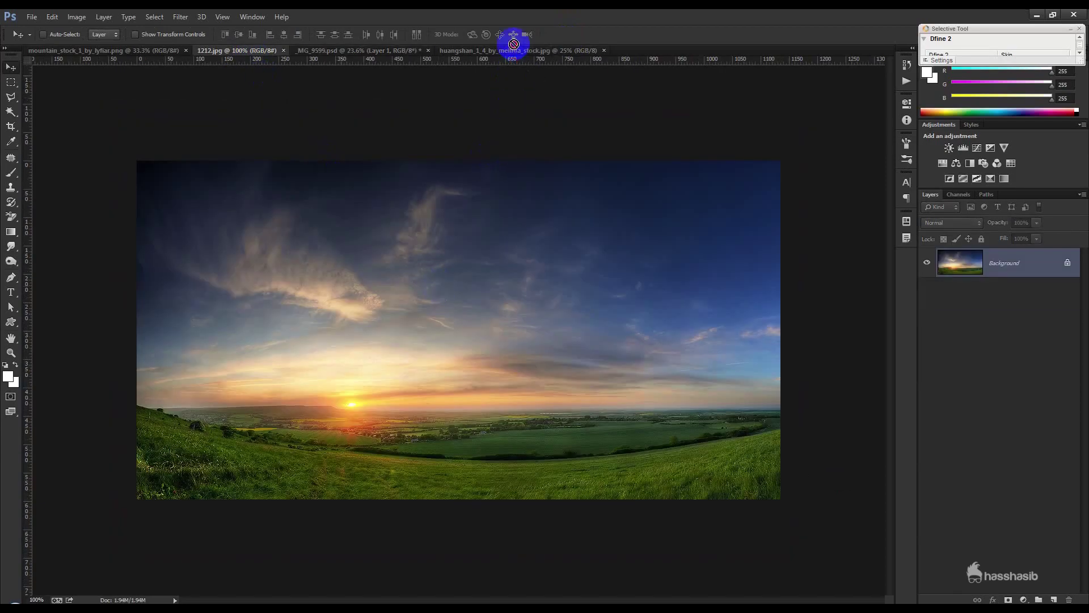
Drag the 1212.jpg sunset into the composite and scale it to cover most of the canvas
drag(386, 48, 416, 195)
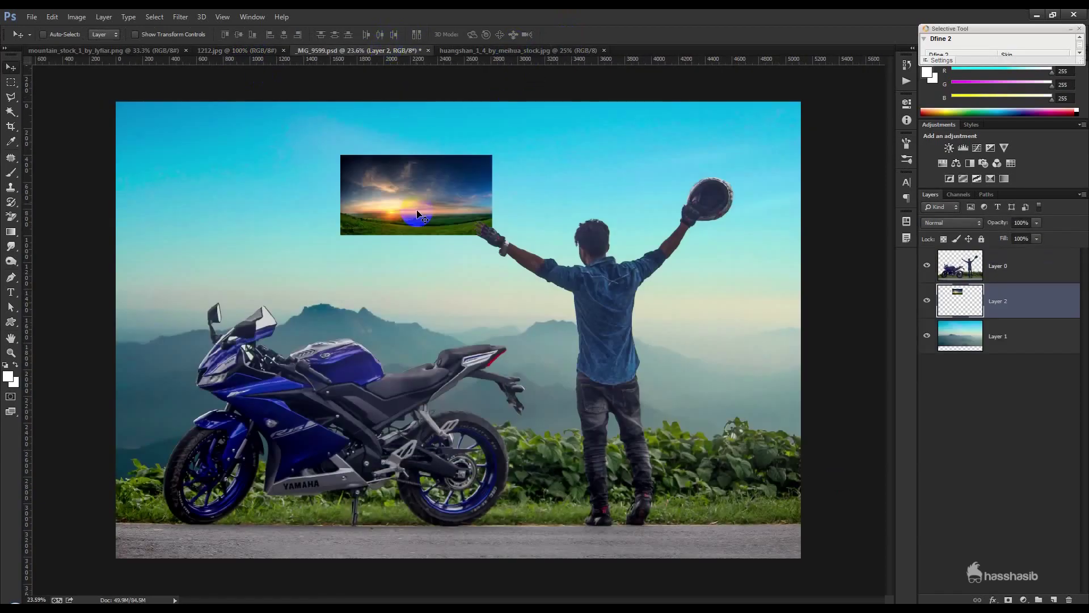
key(ctrl+t)
drag(388, 209, 164, 157)
drag(268, 180, 801, 466)
click(744, 437)
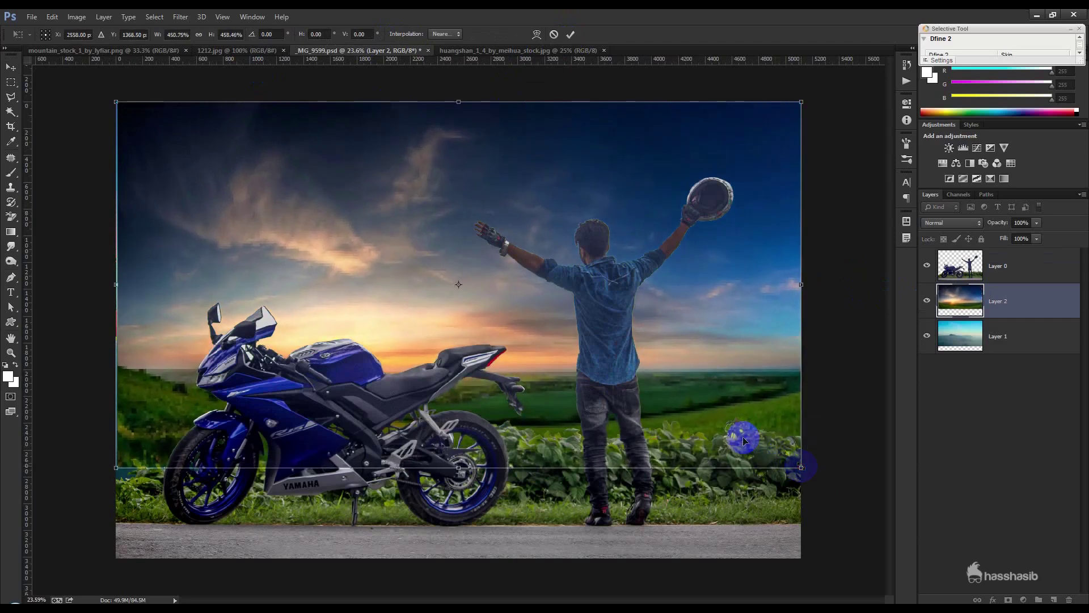
drag(116, 467, 110, 485)
Flip the sunset horizontally, enlarge and raise it further, then commit and fit to screen
right_click(293, 372)
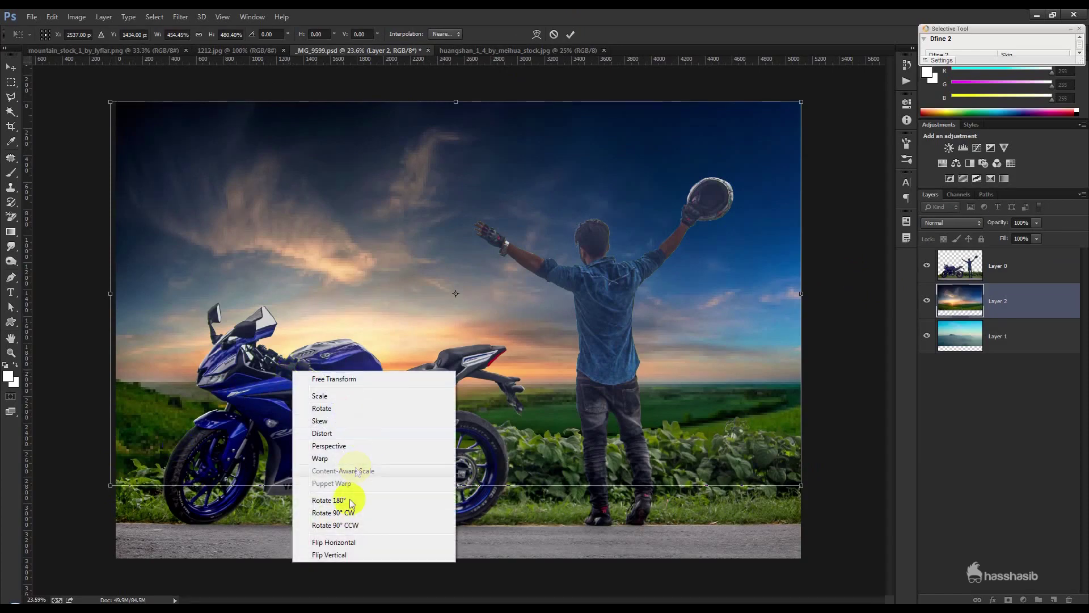
click(348, 542)
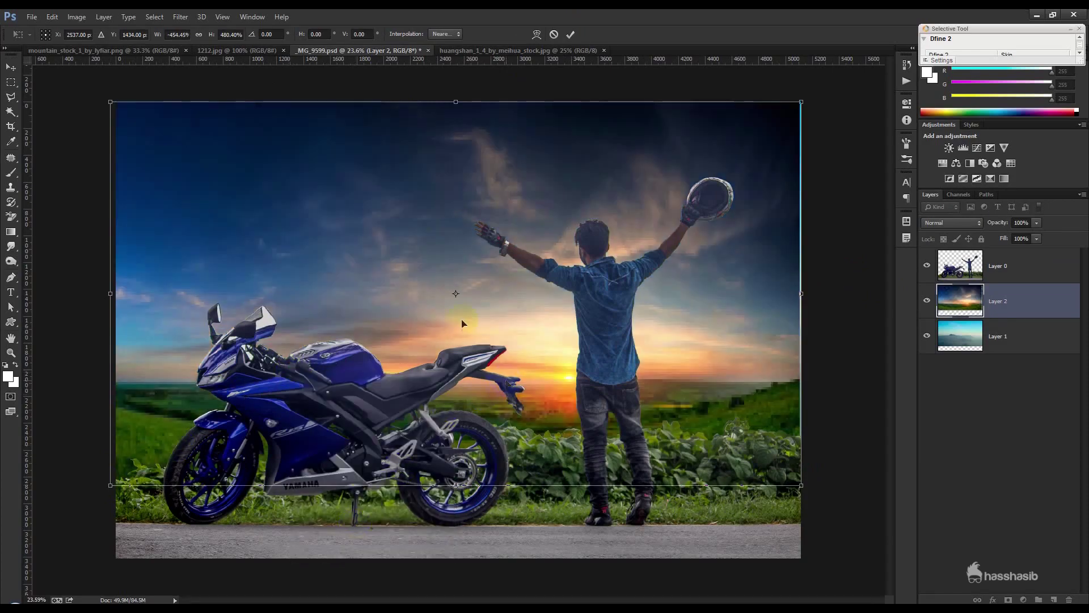
scroll(307, 204, down, 1)
scroll(309, 203, down, 3)
drag(266, 210, 222, 164)
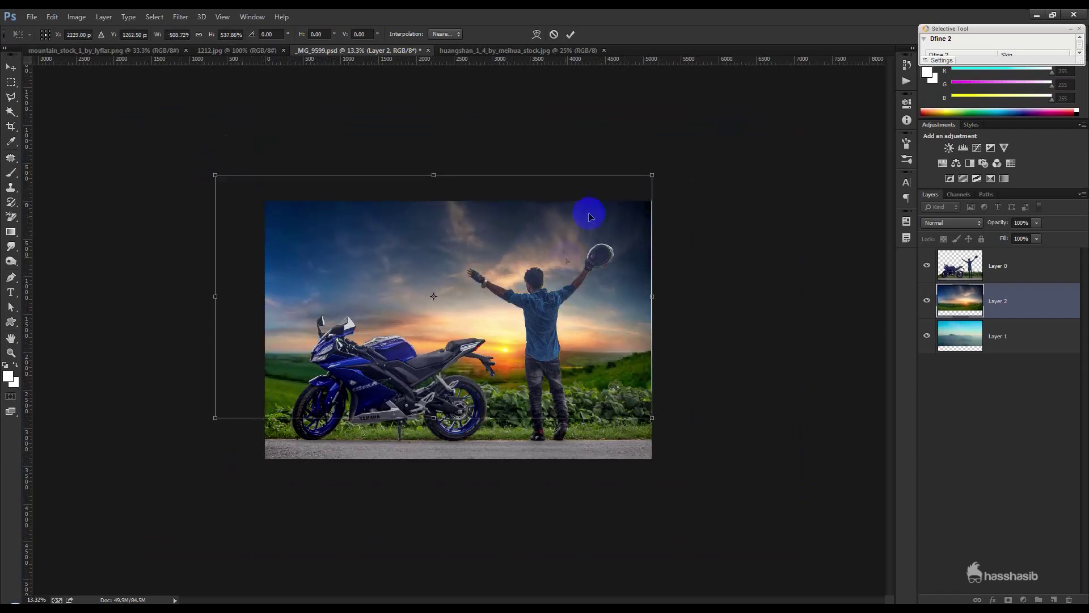
drag(650, 175, 655, 173)
mouse_move(591, 271)
mouse_down()
mouse_move(593, 240)
mouse_move(594, 249)
mouse_up()
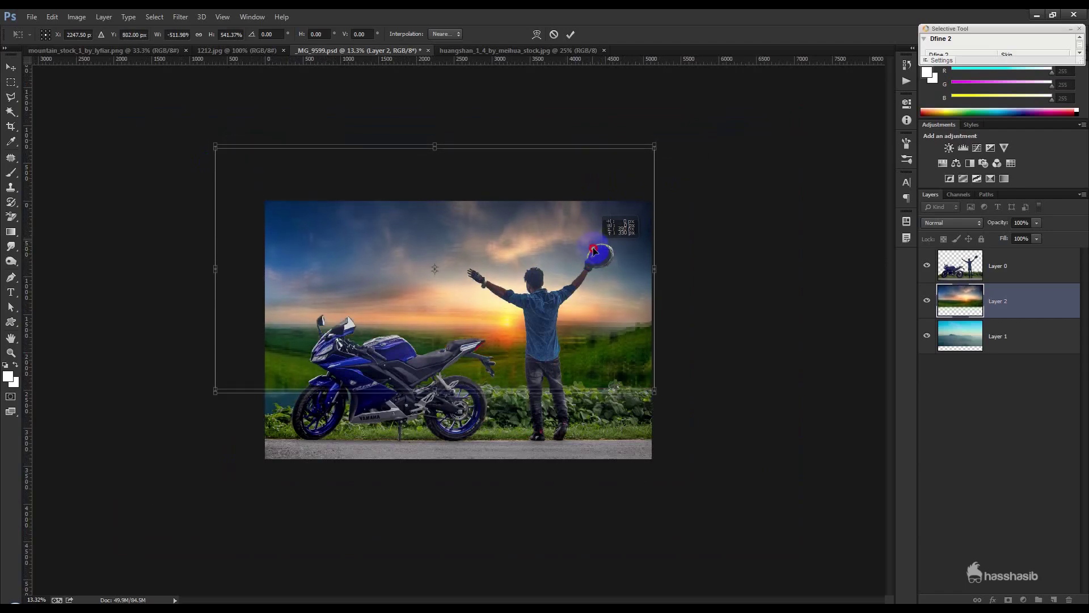
click(570, 36)
key(ctrl+0)
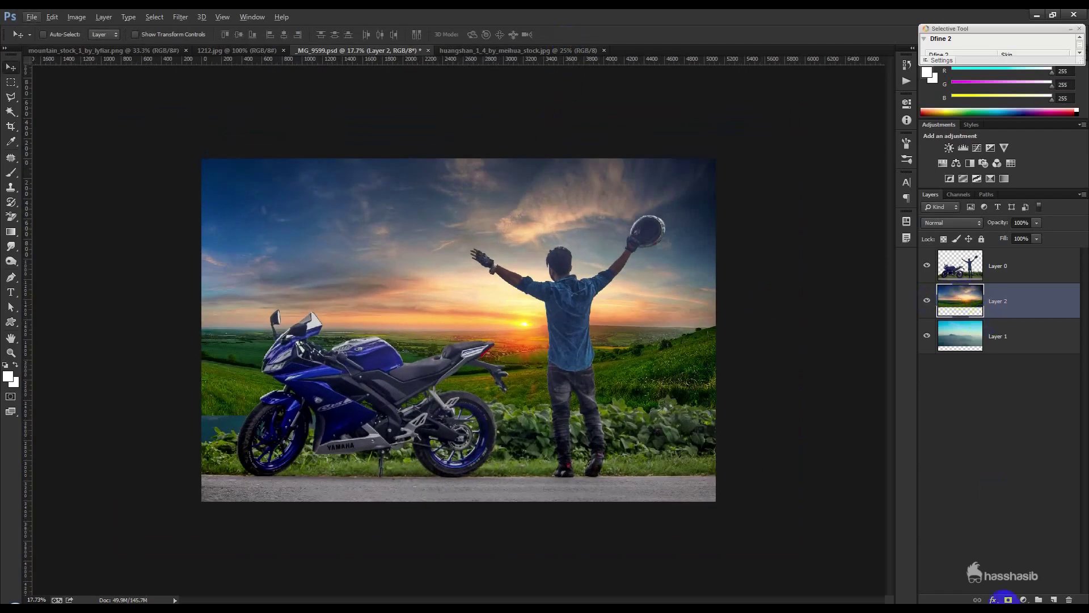
Add a mask to the sunset Layer 2 with a gradient fading its lower half into the mountains
click(1008, 600)
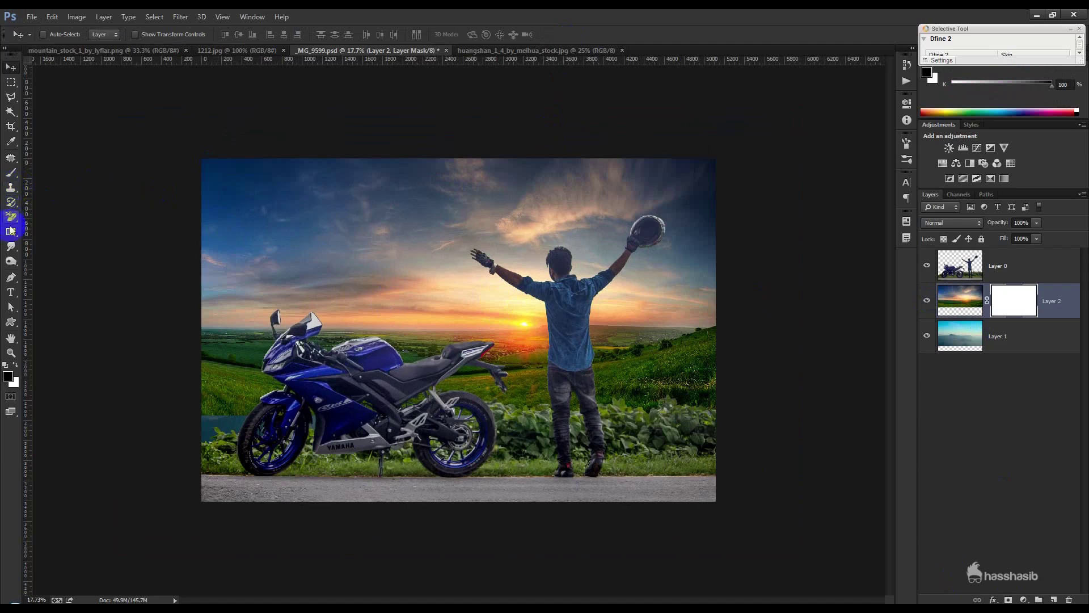
click(10, 231)
drag(527, 409, 526, 341)
key(ctrl+z)
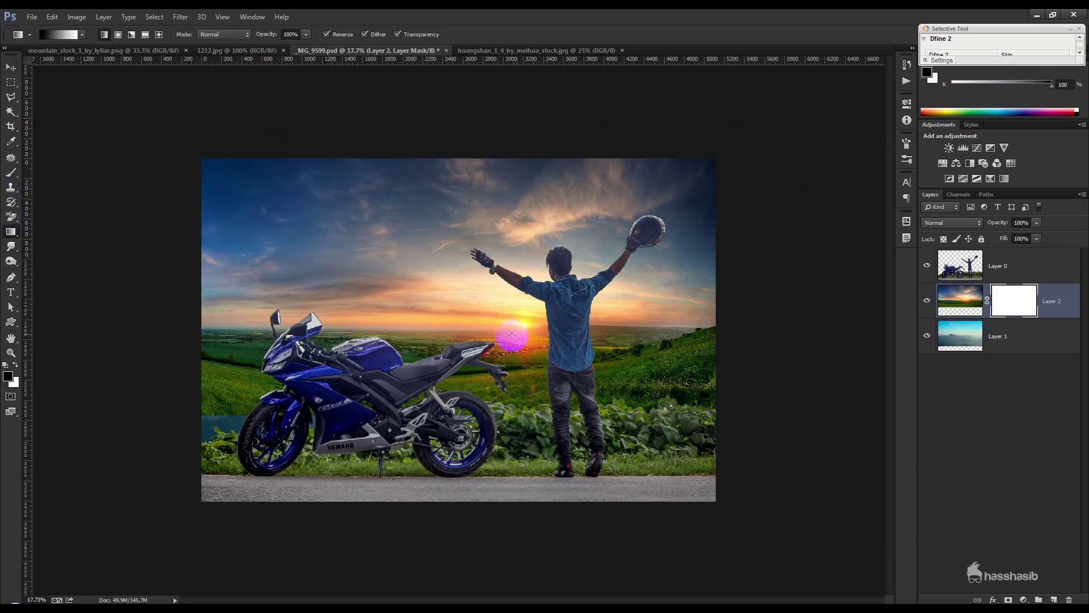
mouse_move(514, 391)
mouse_down()
mouse_move(506, 384)
mouse_move(492, 416)
mouse_up()
drag(474, 314, 466, 375)
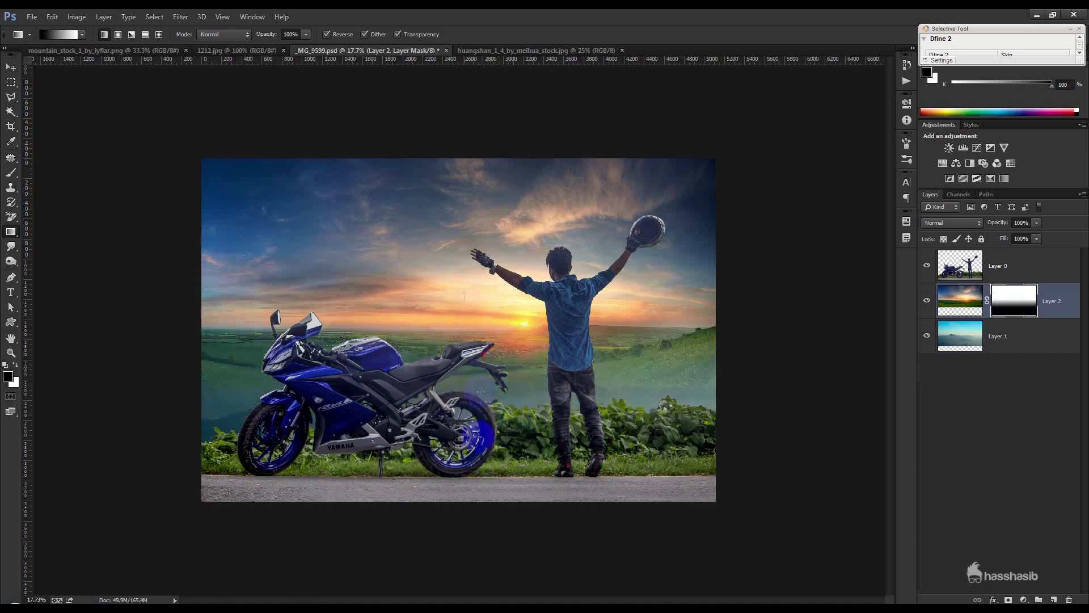
drag(464, 295, 464, 372)
drag(458, 298, 461, 454)
scroll(453, 432, up, 2)
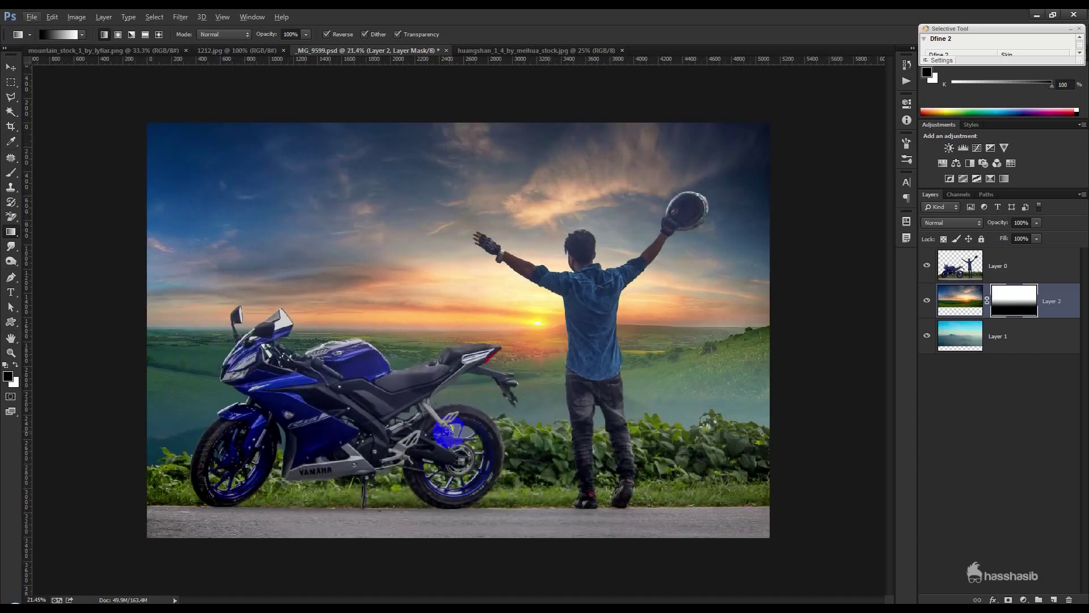
Move the sunset sky up and brush its mask around the bike and the man
click(10, 67)
mouse_move(401, 313)
mouse_down()
mouse_move(395, 261)
mouse_move(394, 274)
mouse_up()
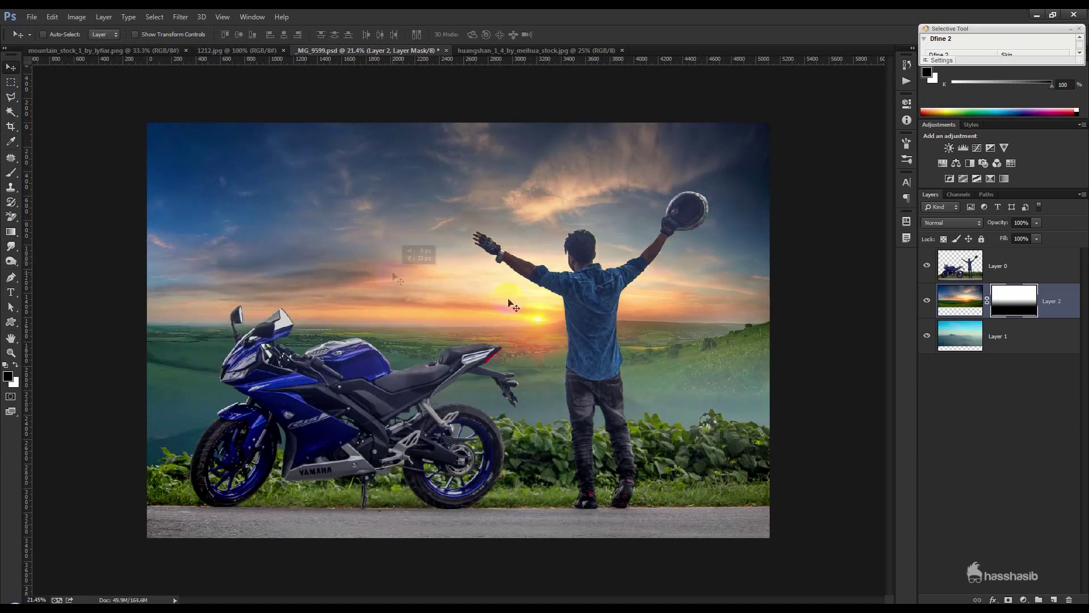
click(5, 176)
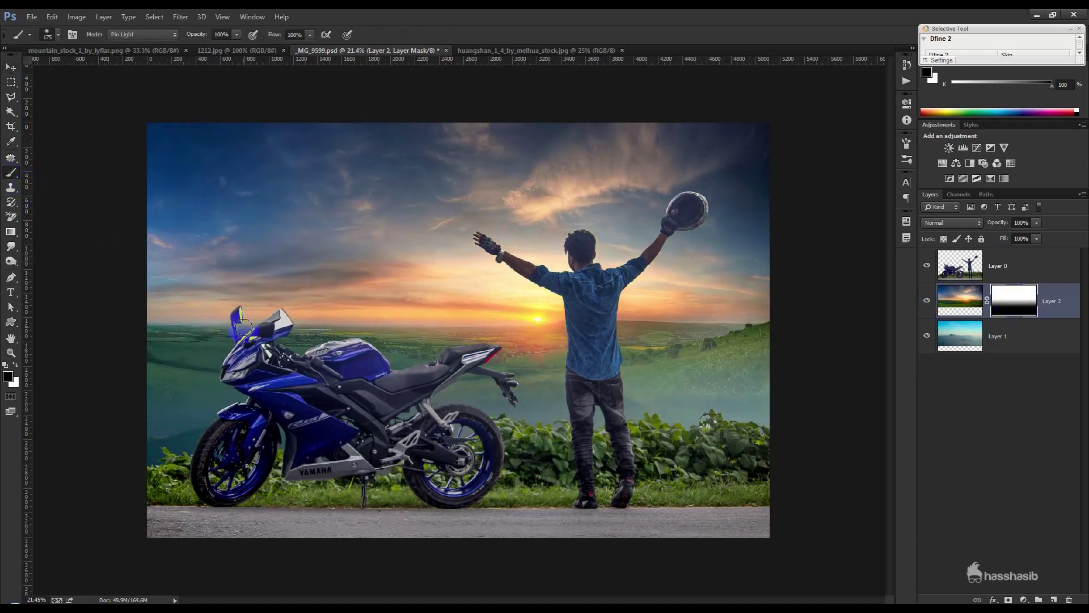
drag(176, 384, 445, 395)
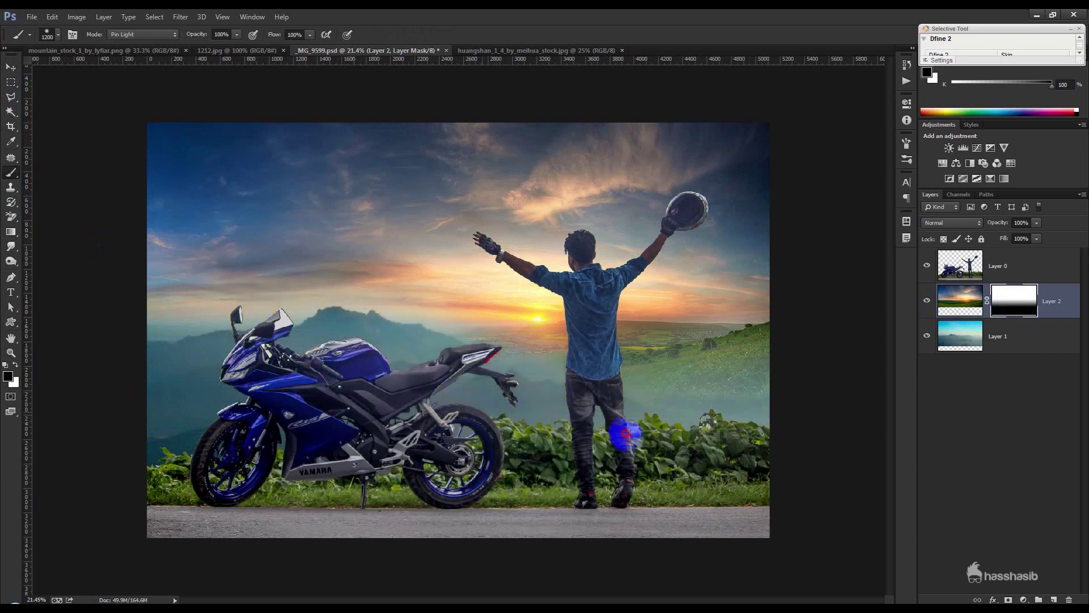
drag(625, 433, 754, 420)
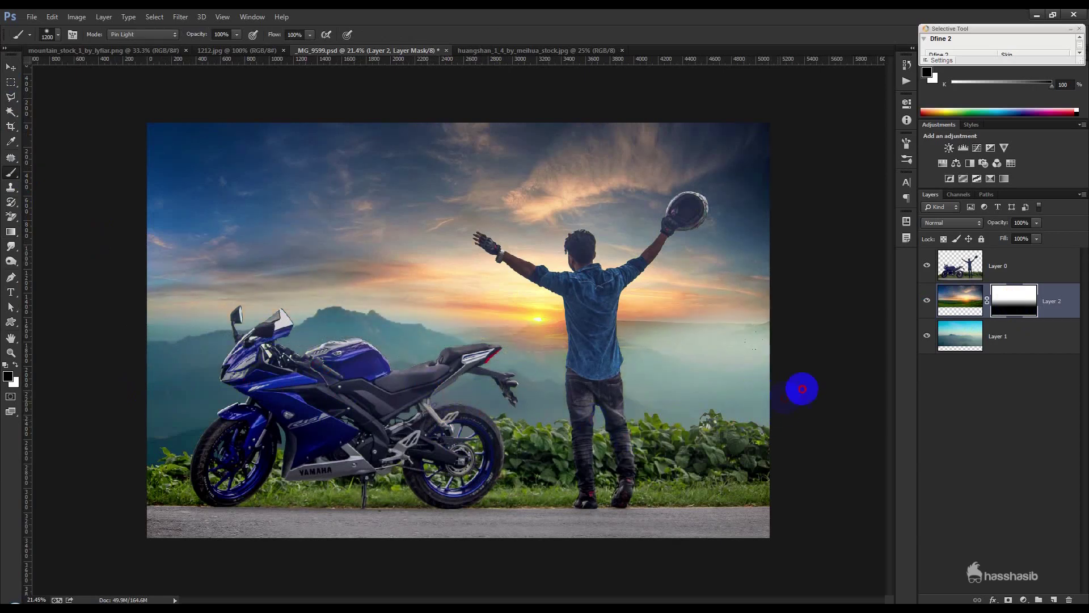
drag(758, 377, 650, 395)
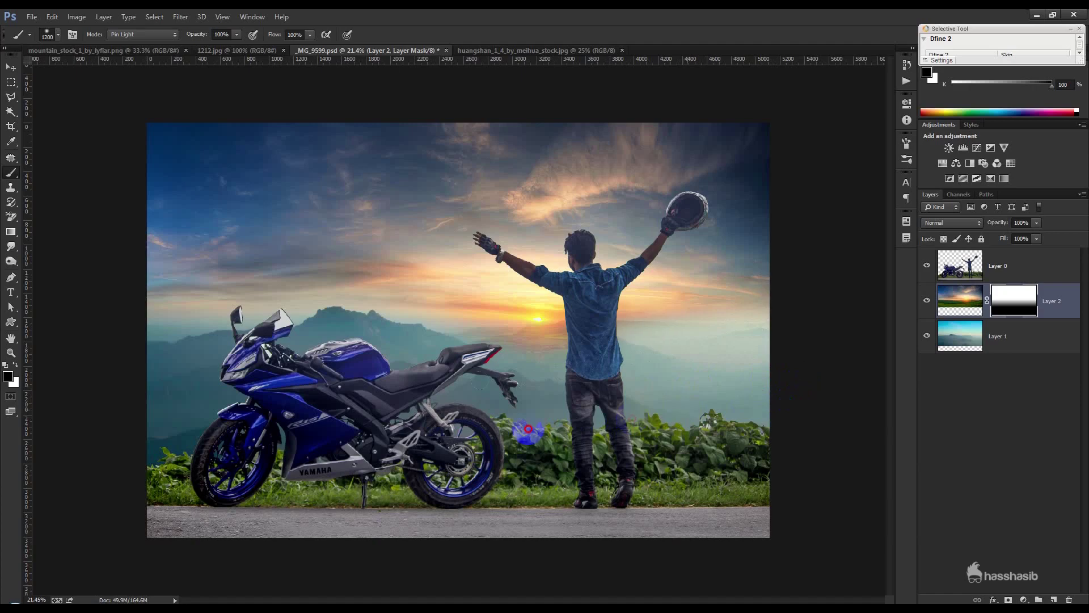
Nudge the sunset layer and scale it up slightly with Free Transform
click(11, 67)
drag(705, 366, 709, 370)
key(ctrl+t)
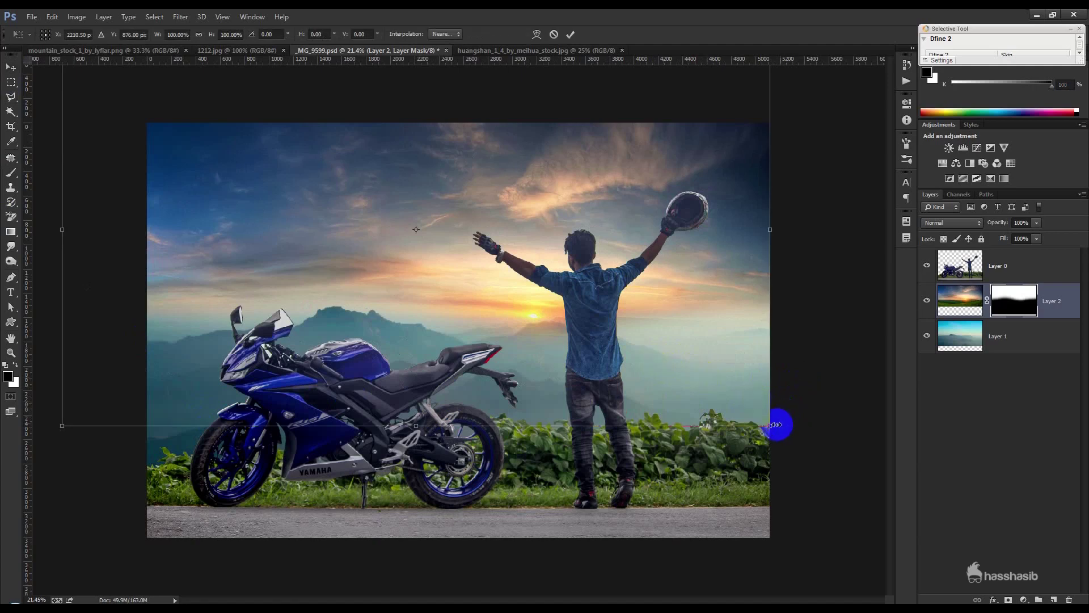
drag(777, 423, 797, 438)
drag(727, 408, 718, 399)
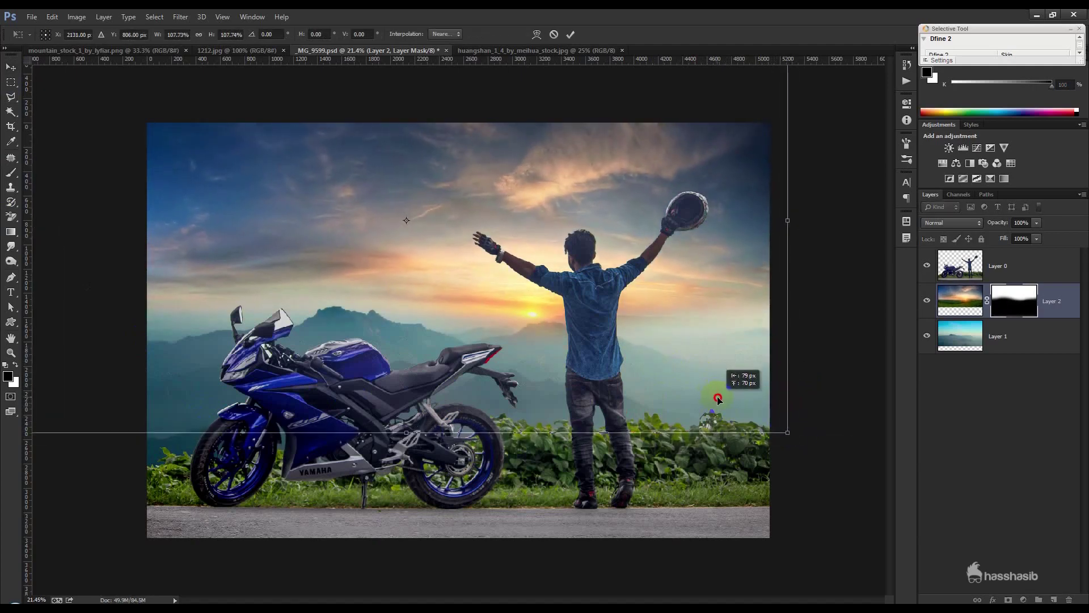
key(Return)
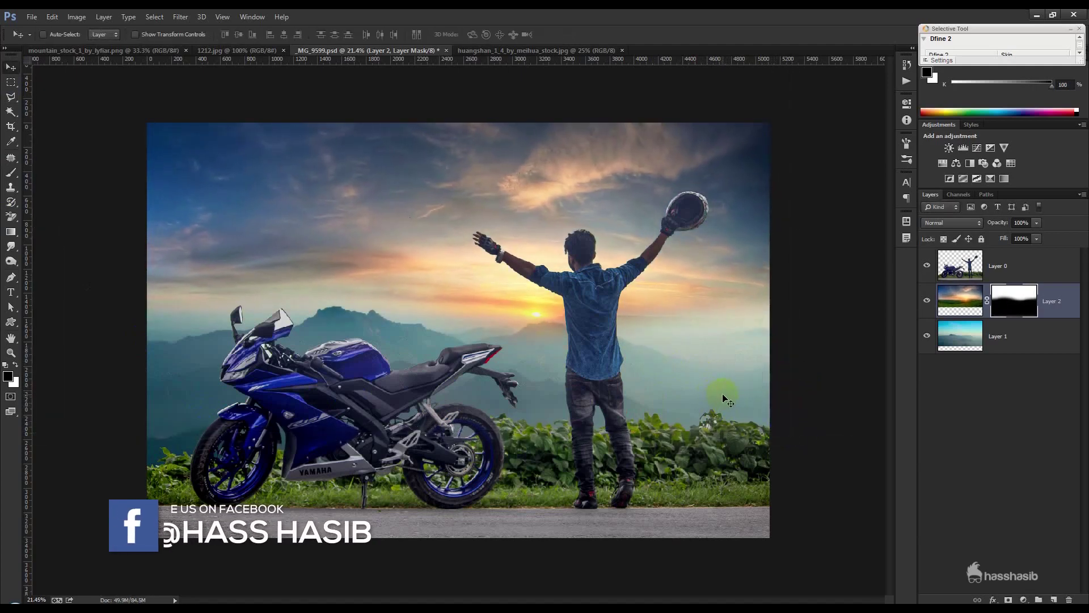
Add a Curves layer above mountain Layer 1, raising highlights and midtones, then reselect Layer 2's mask
click(998, 336)
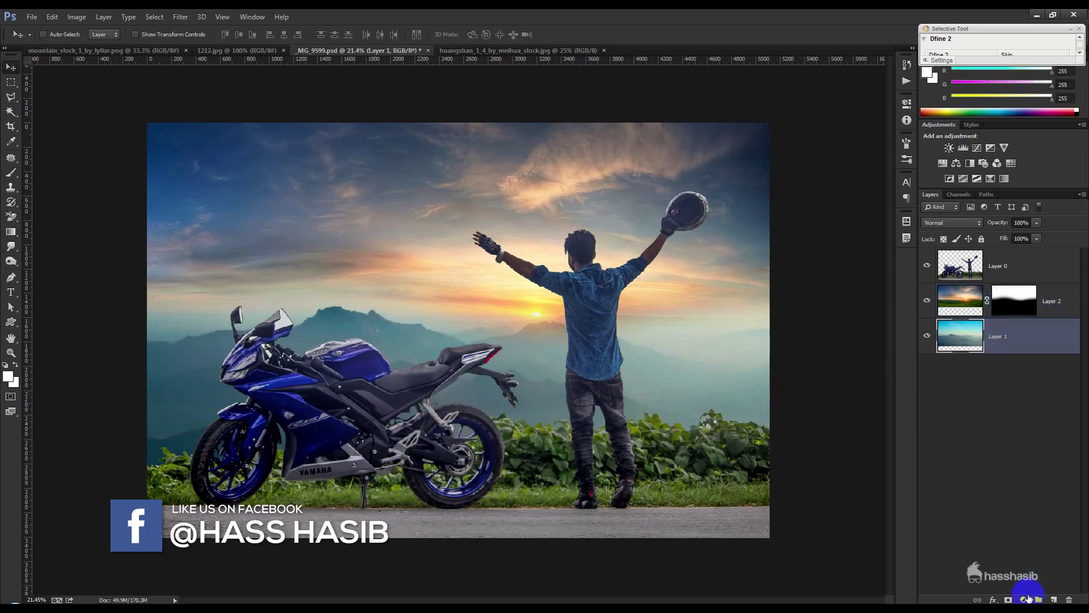
click(1024, 600)
click(992, 417)
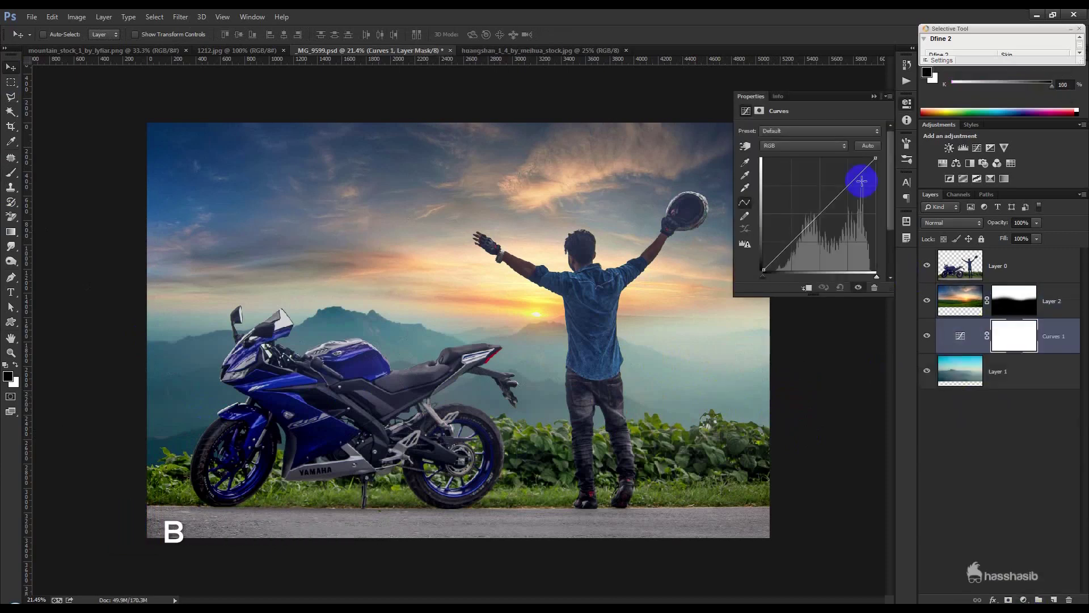
drag(875, 159, 906, 204)
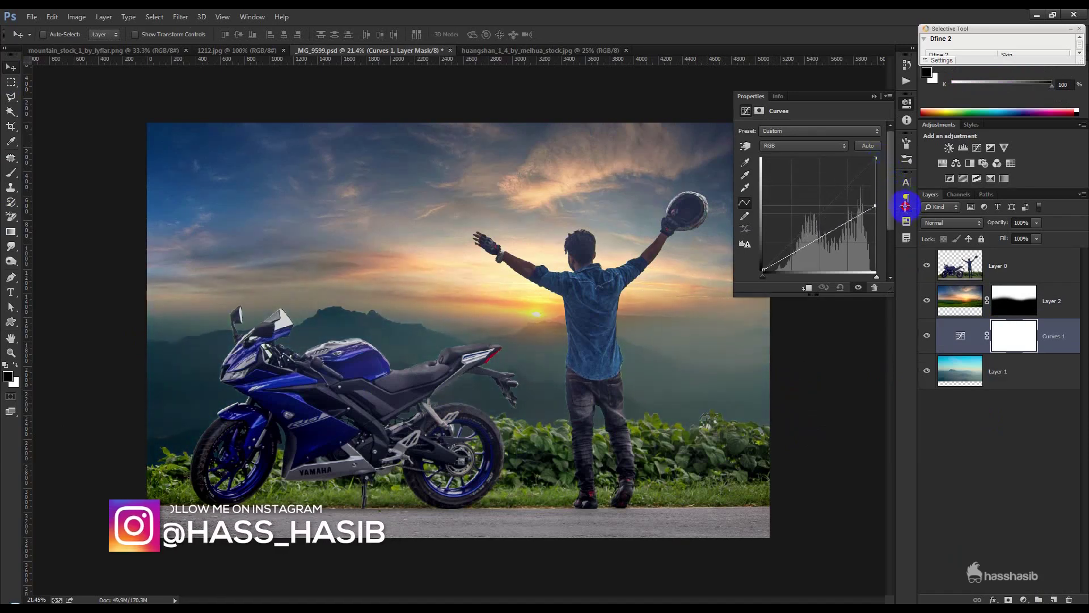
drag(833, 229, 830, 232)
drag(876, 199, 875, 182)
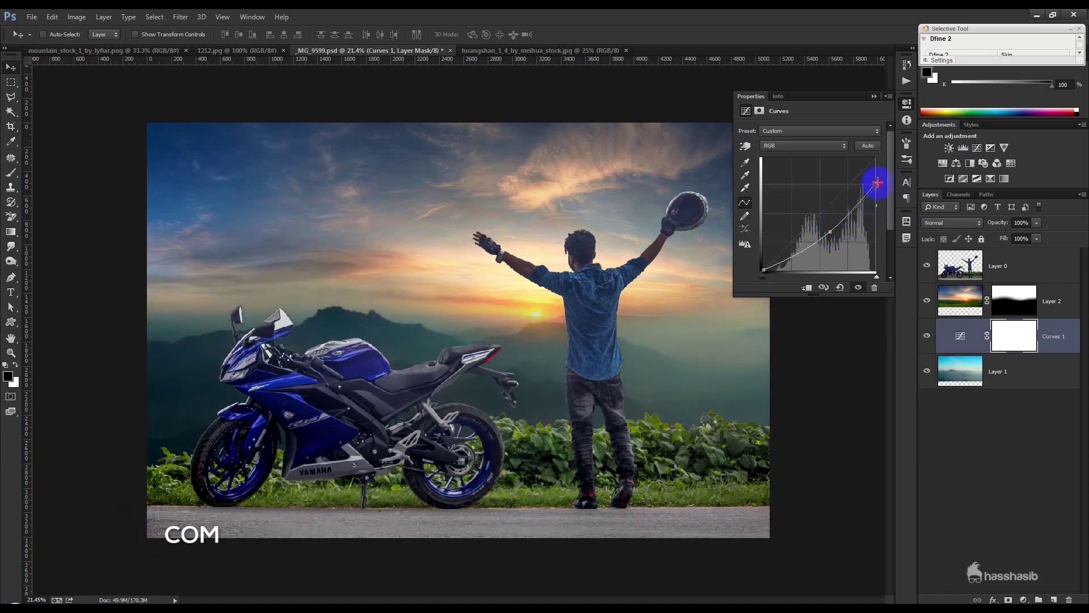
drag(831, 233, 829, 227)
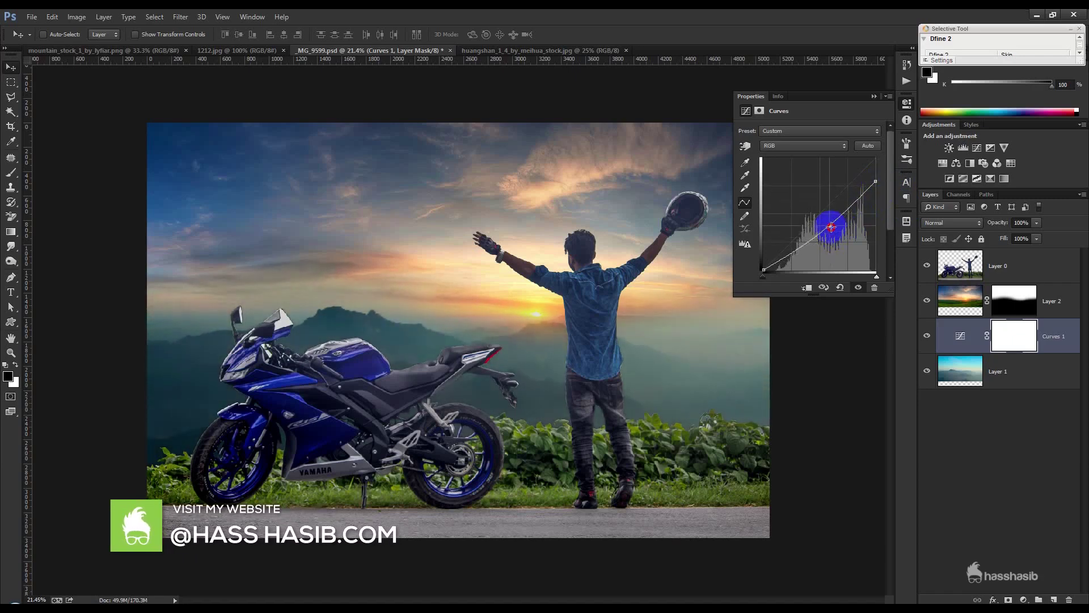
mouse_move(874, 180)
mouse_down()
mouse_move(868, 161)
mouse_move(882, 173)
mouse_up()
drag(837, 221, 826, 216)
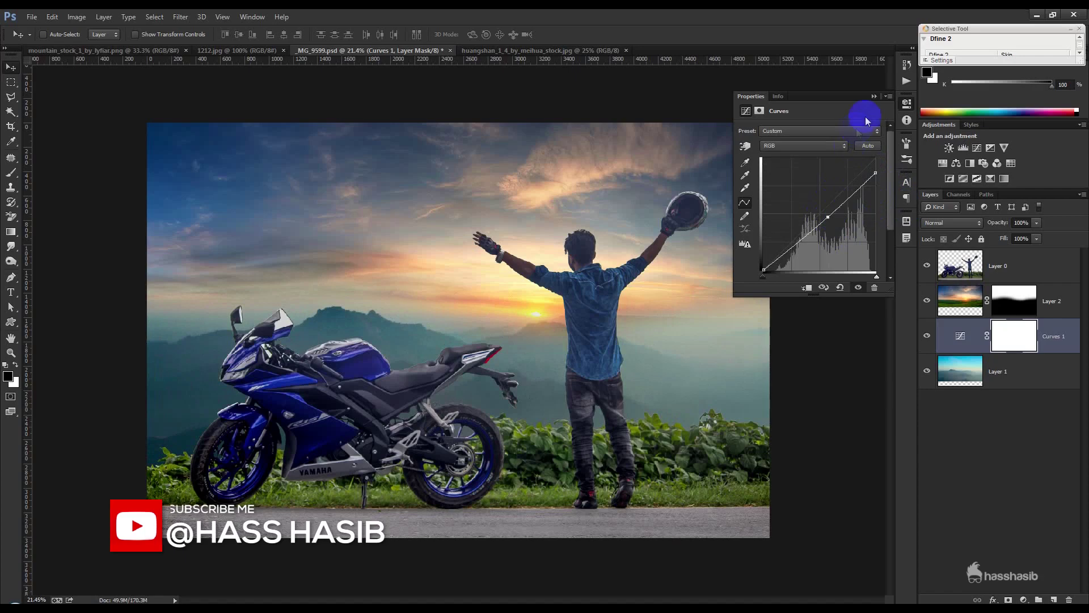
click(874, 96)
key(alt+bracketright)
click(11, 172)
Paint white on the sunset mask along the left horizon and right-side mountains
click(15, 364)
drag(144, 284, 228, 254)
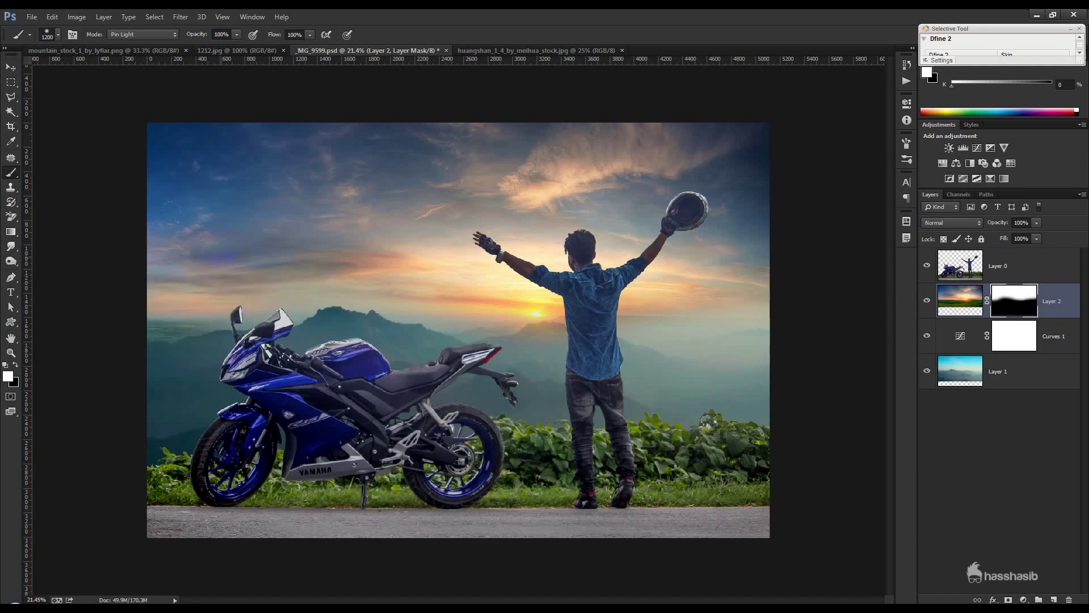
click(190, 250)
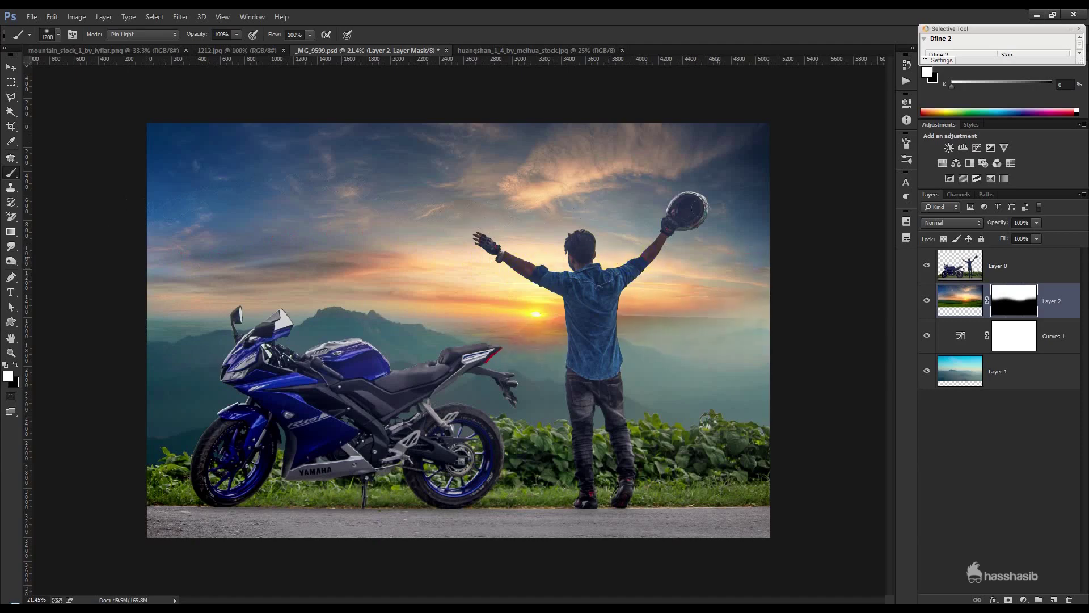
drag(629, 258, 556, 221)
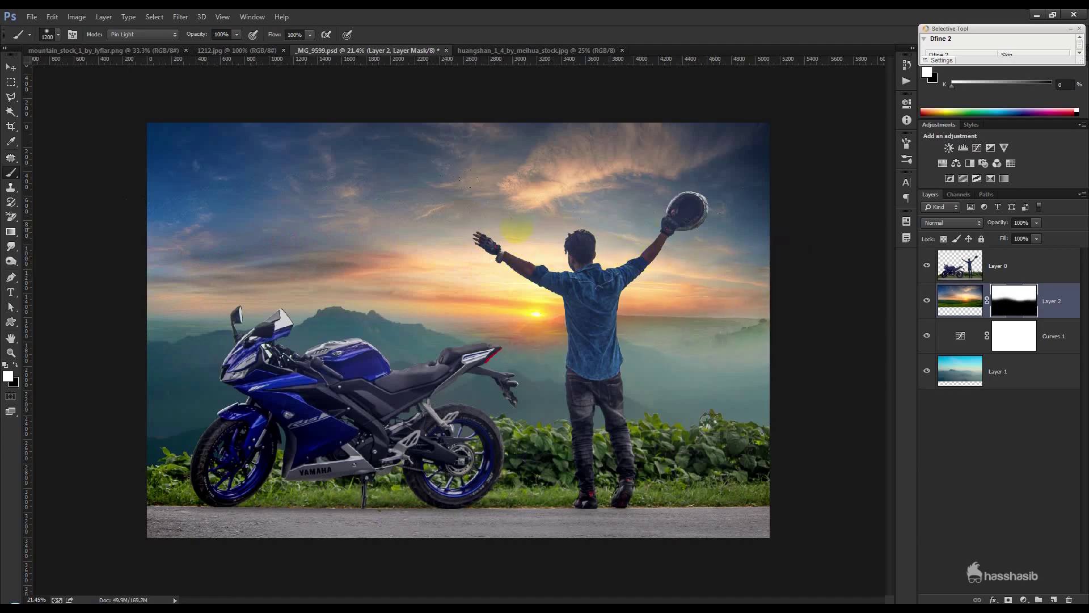
Paint black at 20% opacity to thin the mist on the right and edges
click(15, 364)
drag(768, 358, 691, 382)
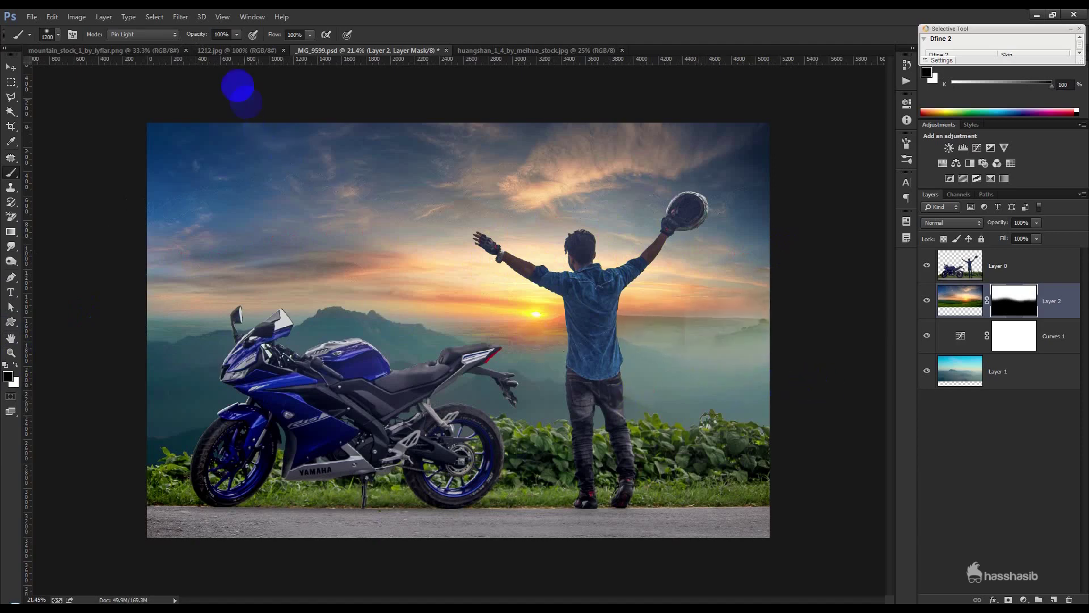
key(2)
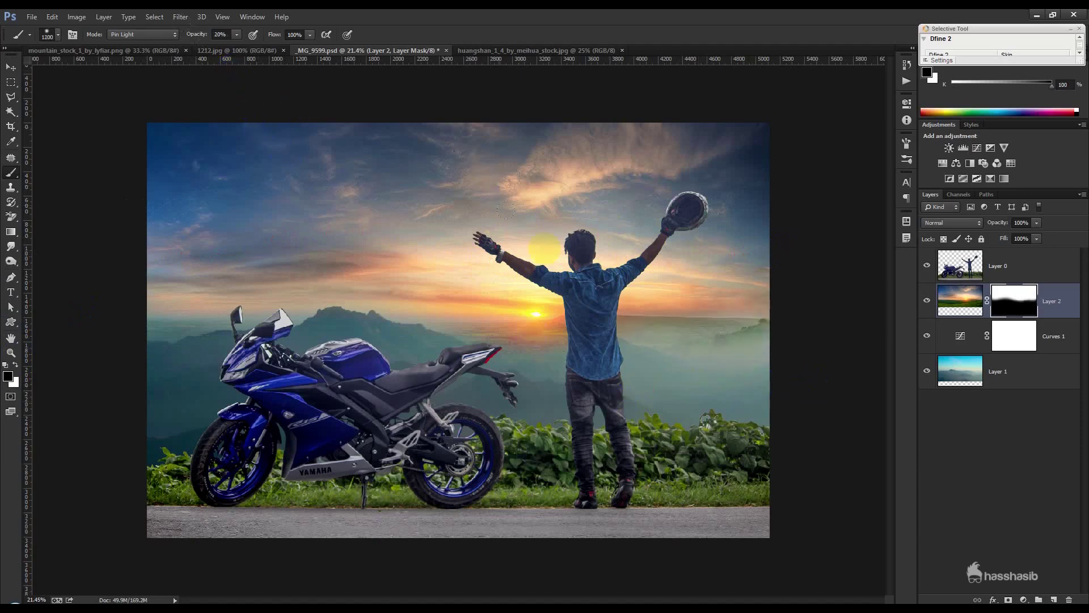
mouse_move(743, 355)
mouse_down()
mouse_move(782, 348)
mouse_move(661, 359)
mouse_move(739, 352)
mouse_up()
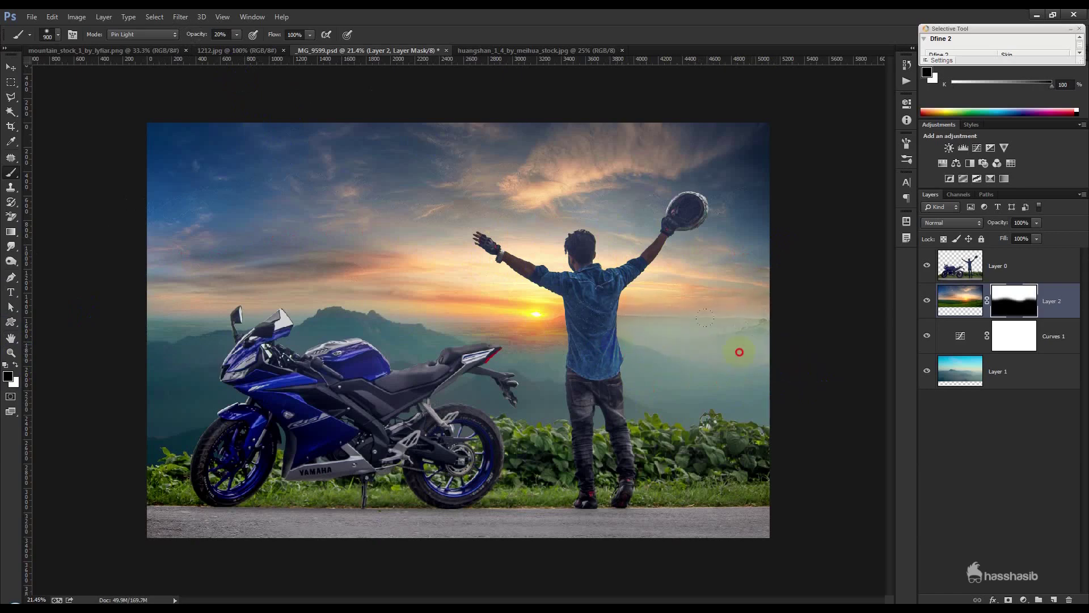
mouse_move(678, 315)
mouse_down()
mouse_move(735, 309)
mouse_move(746, 325)
mouse_up()
click(547, 341)
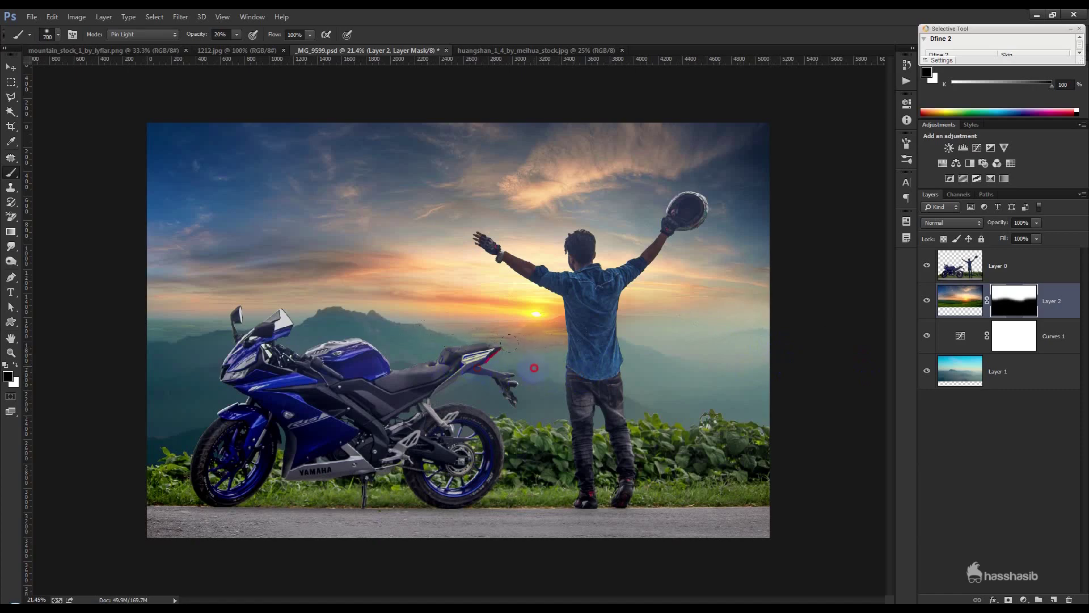
drag(129, 344, 145, 344)
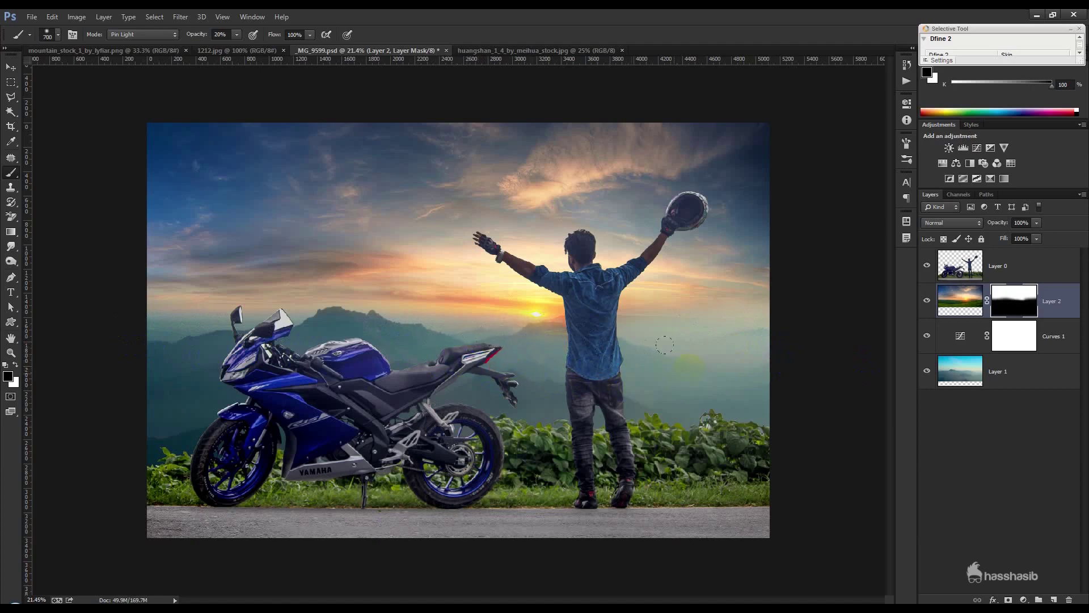
key(v)
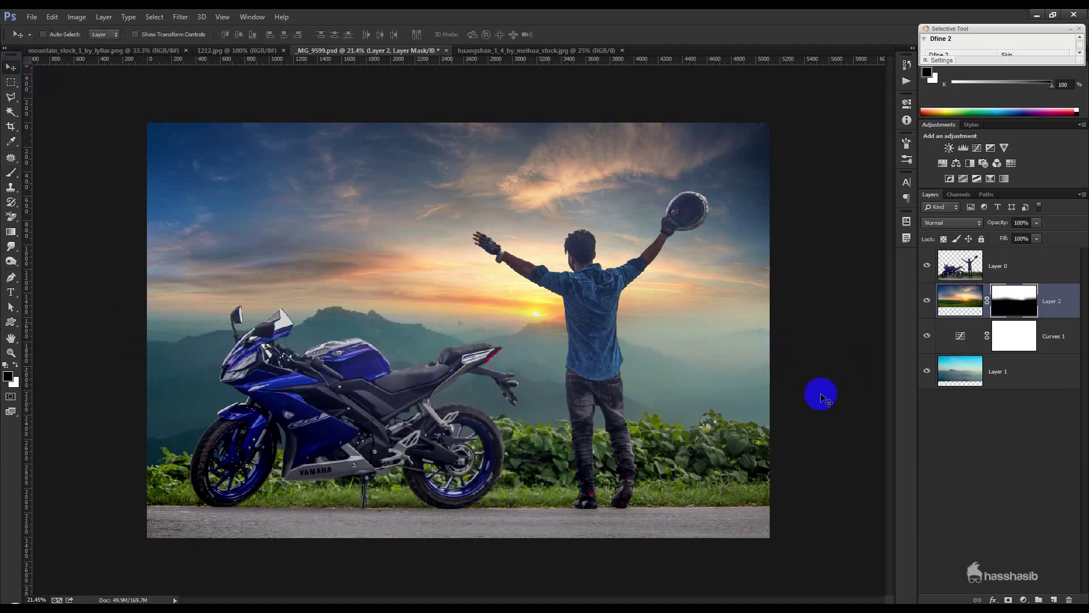
Add a Curves layer clipped to Layer 0, lowering the black point and lifting midtones of man and bike
click(1004, 270)
click(1019, 600)
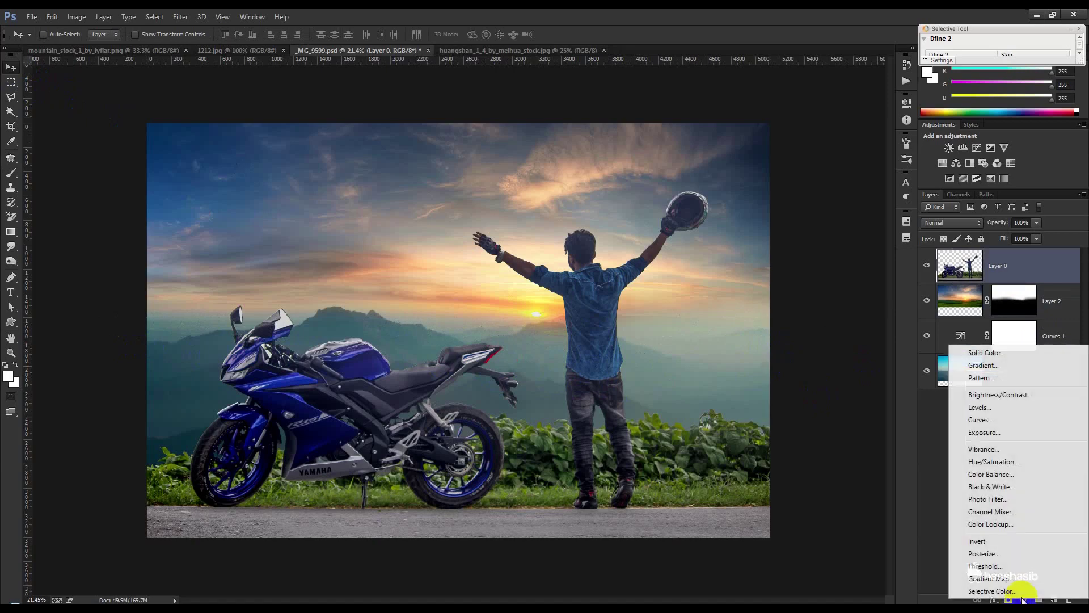
click(987, 421)
click(807, 287)
drag(833, 207, 831, 213)
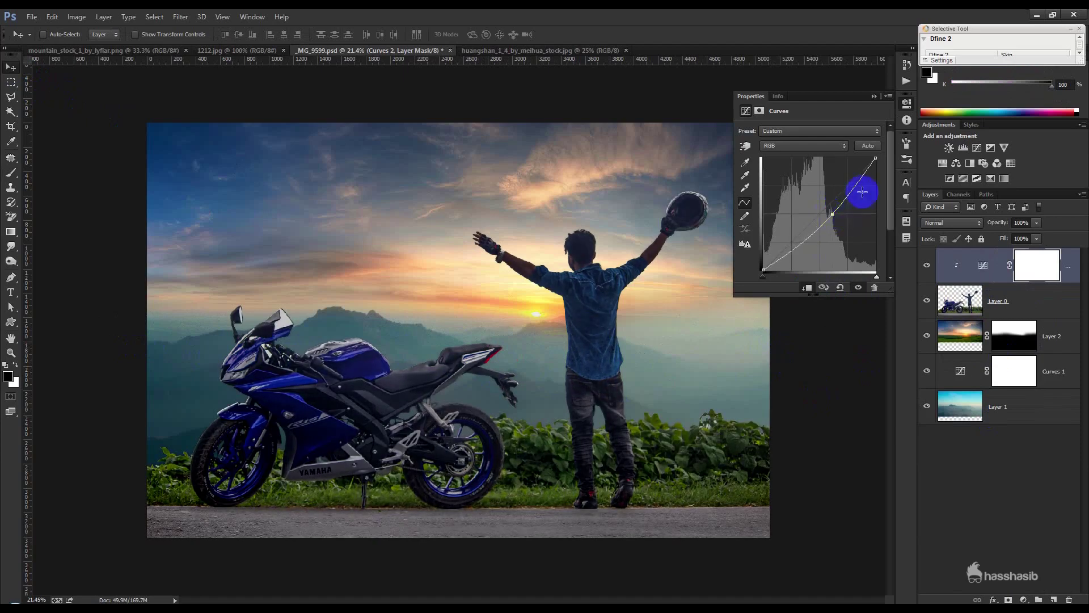
drag(875, 159, 886, 187)
drag(830, 217, 834, 218)
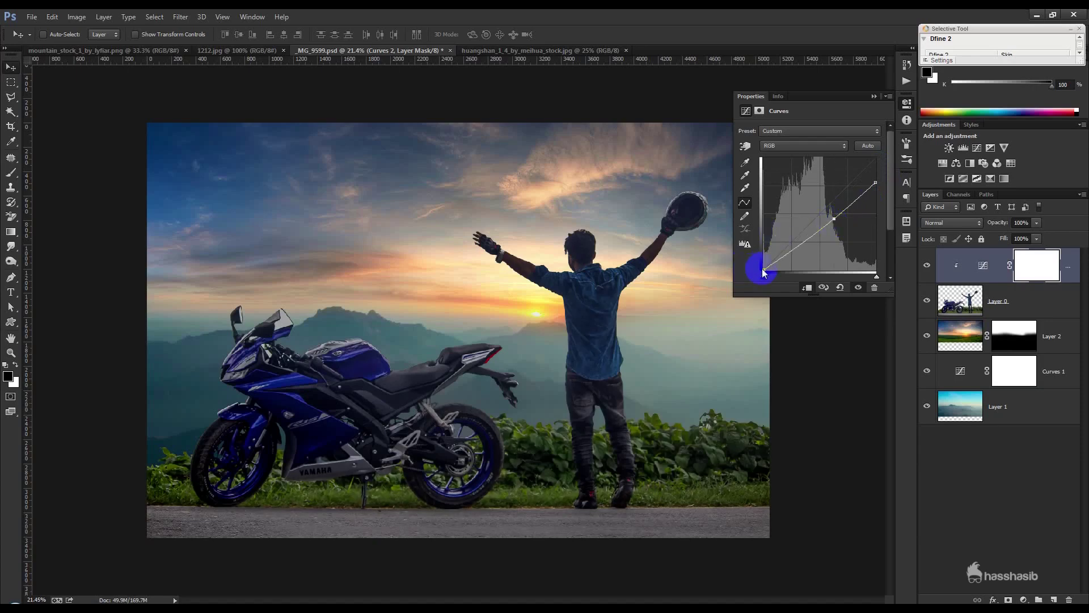
drag(774, 279, 767, 278)
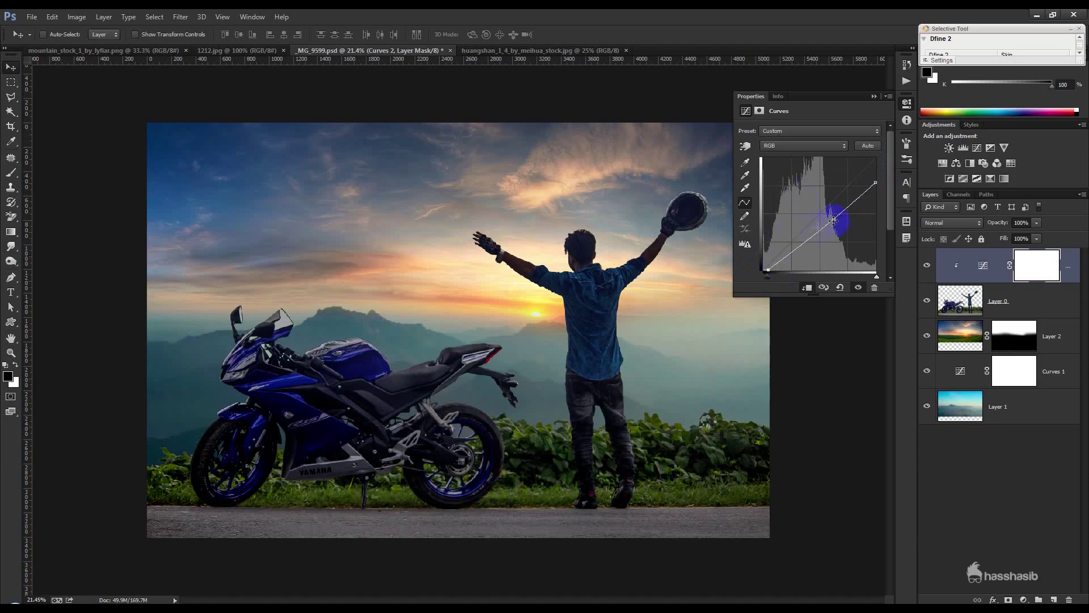
drag(833, 220, 829, 217)
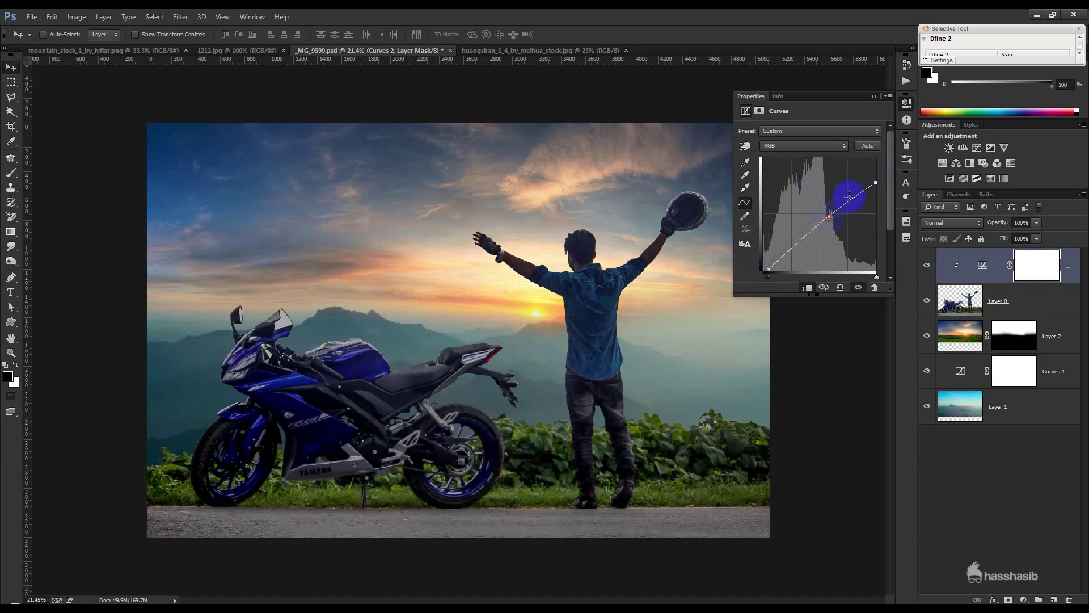
click(874, 112)
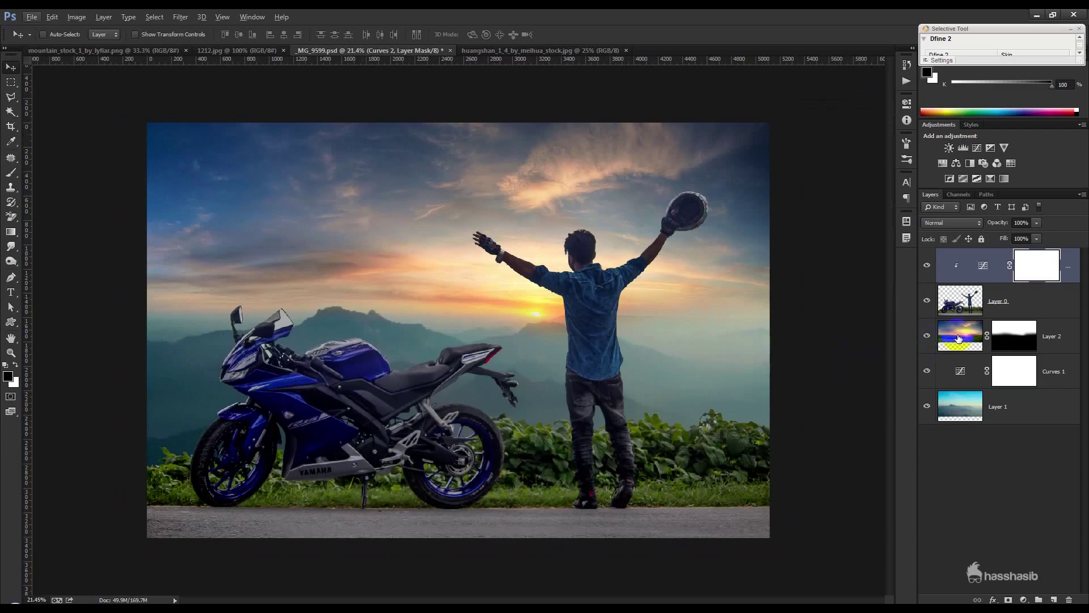
click(960, 335)
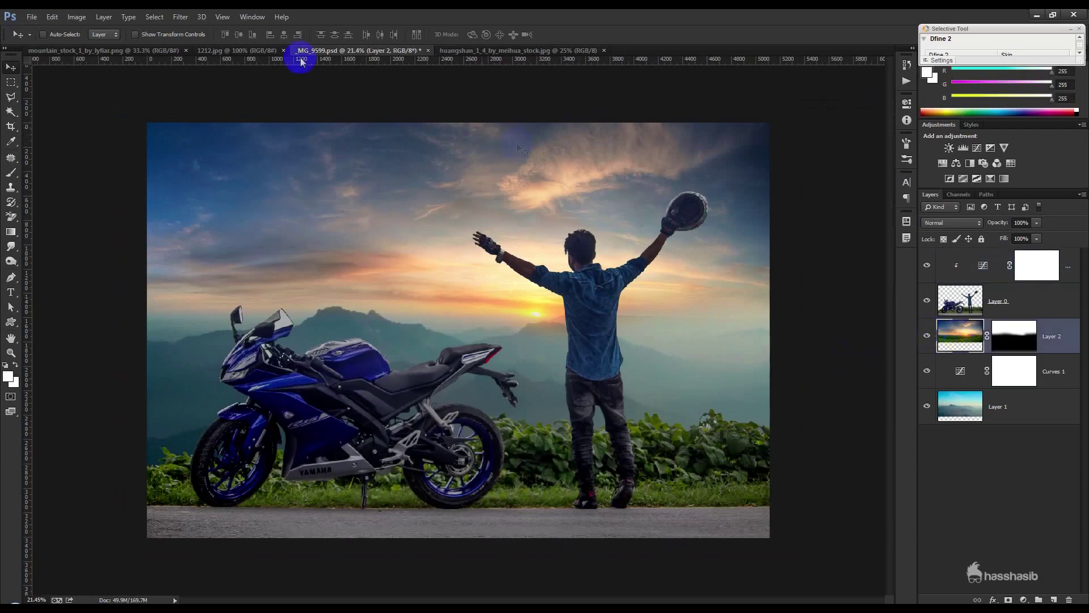
Apply a low-radius Gaussian Blur to Layer 2's mask, then switch to the huangshan photo
click(181, 17)
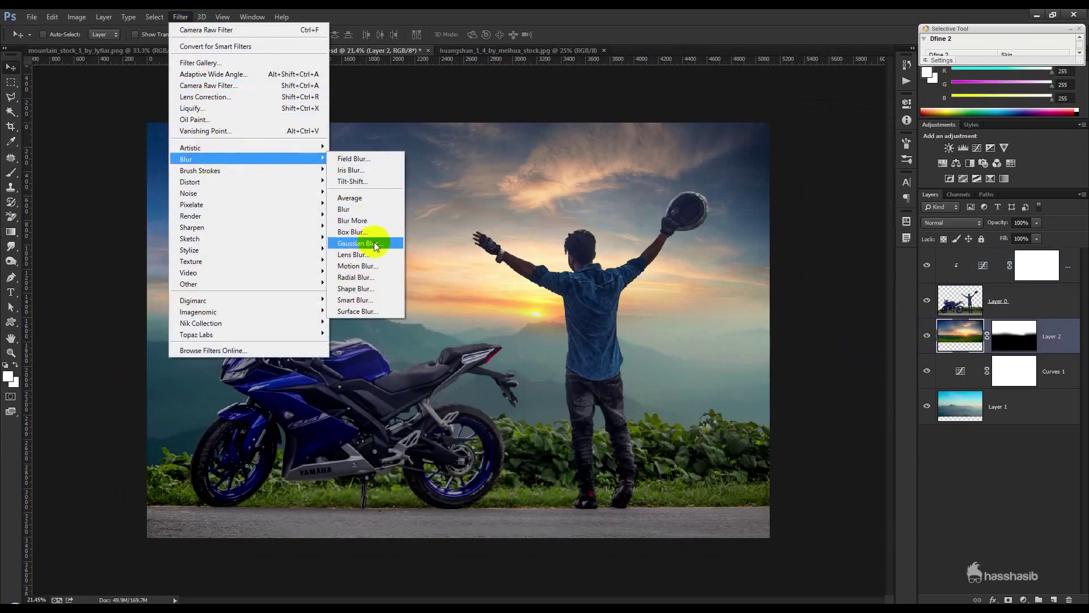
mouse_move(221, 158)
click(370, 243)
click(719, 270)
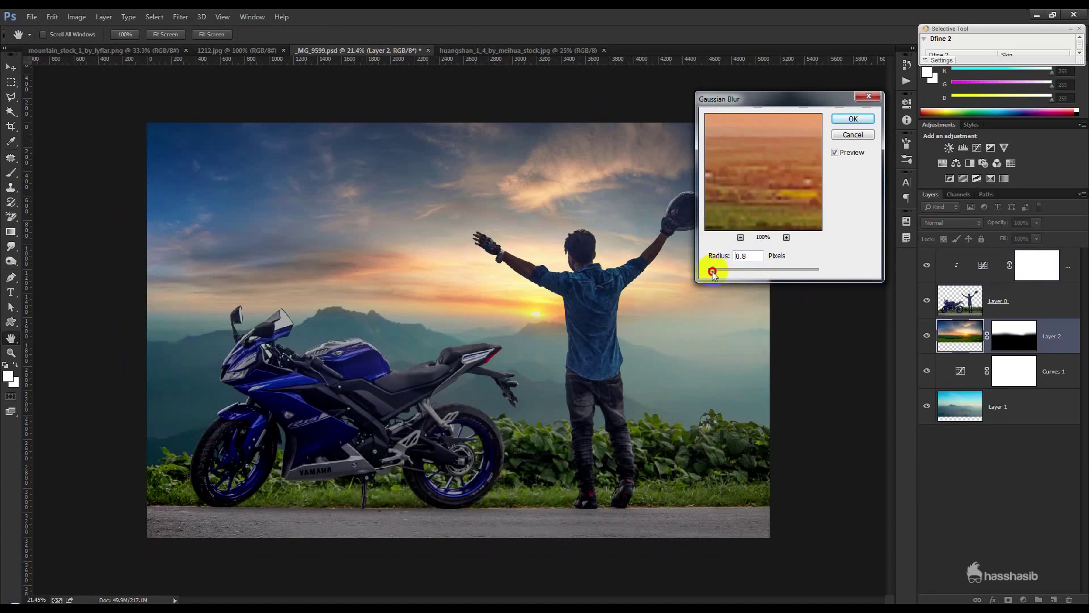
click(853, 119)
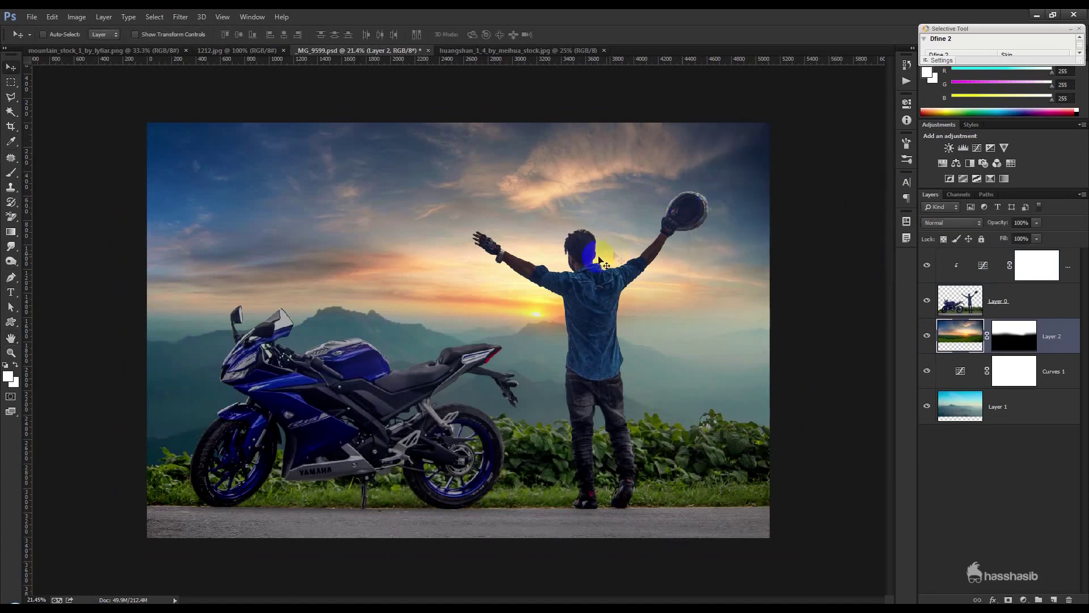
drag(600, 261, 213, 59)
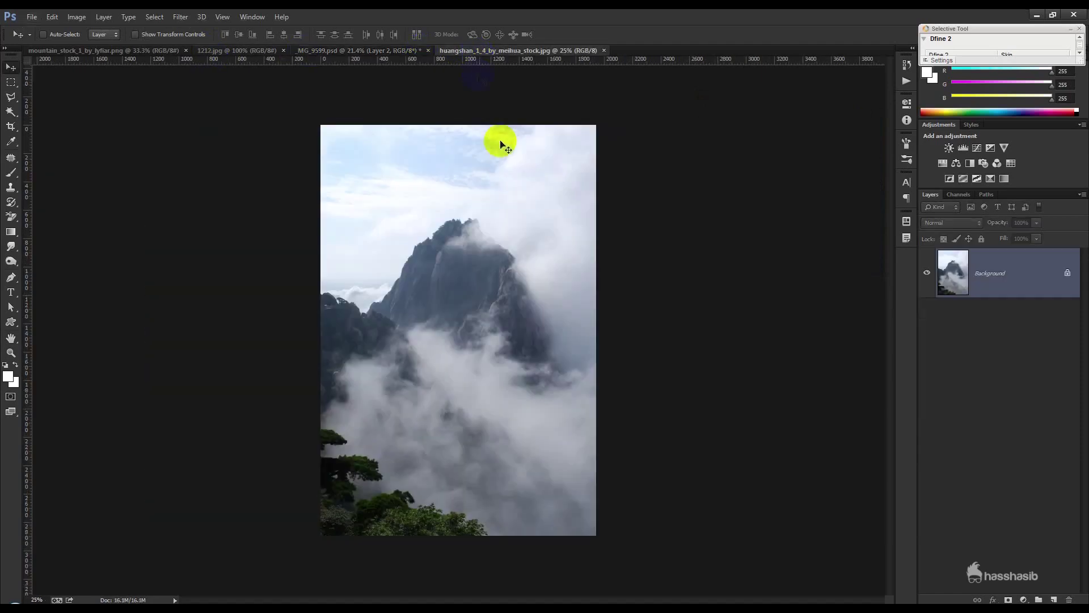
Copy the misty mountain into the composite as a Multiply layer, moved toward lower left
mouse_move(477, 57)
mouse_down()
mouse_move(409, 53)
mouse_move(505, 194)
mouse_up()
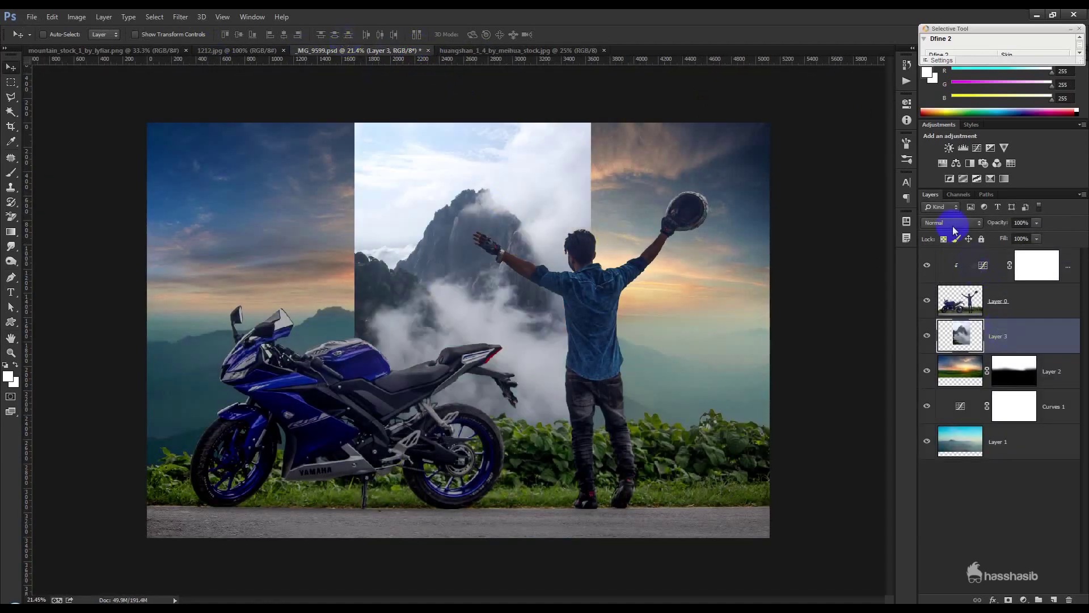
click(953, 223)
click(941, 315)
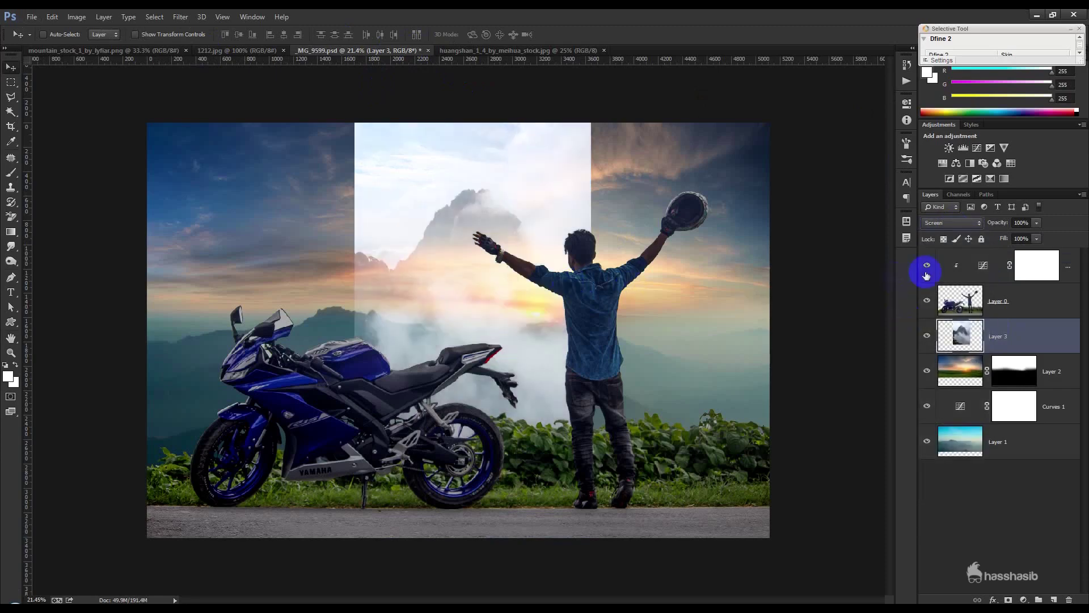
click(944, 222)
click(936, 246)
drag(521, 277, 299, 327)
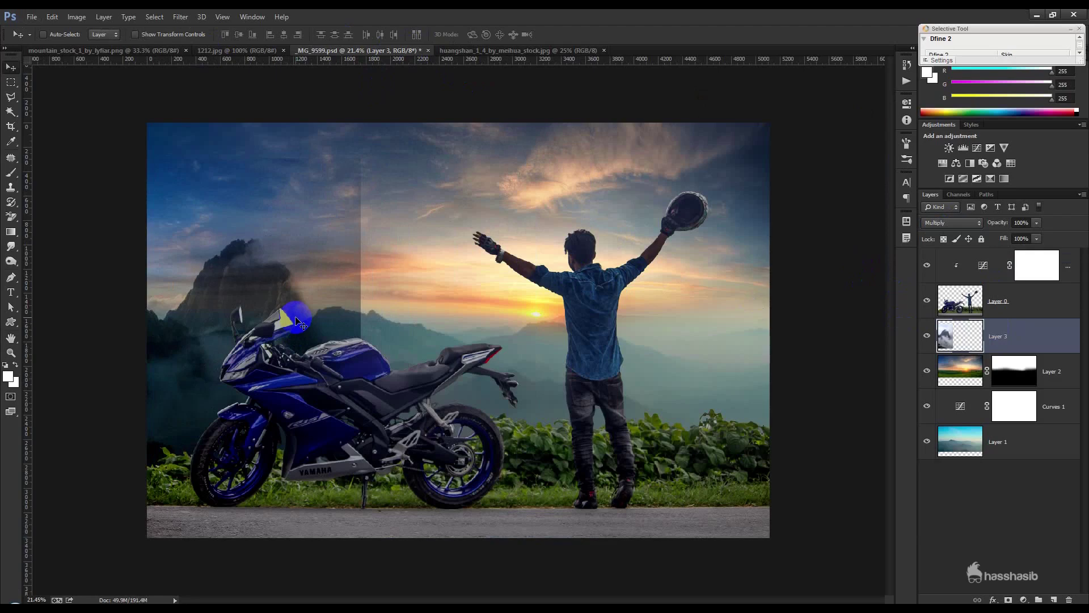
Flip the mountain horizontally, enlarge it, commit, and reposition it
key(ctrl+t)
right_click(297, 317)
click(346, 488)
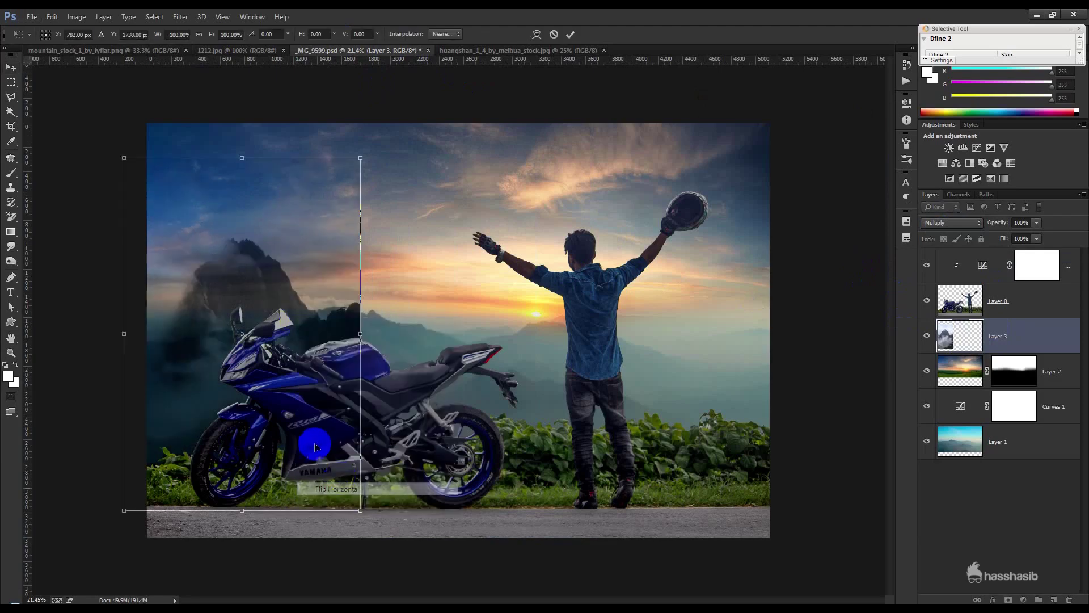
drag(361, 510, 406, 575)
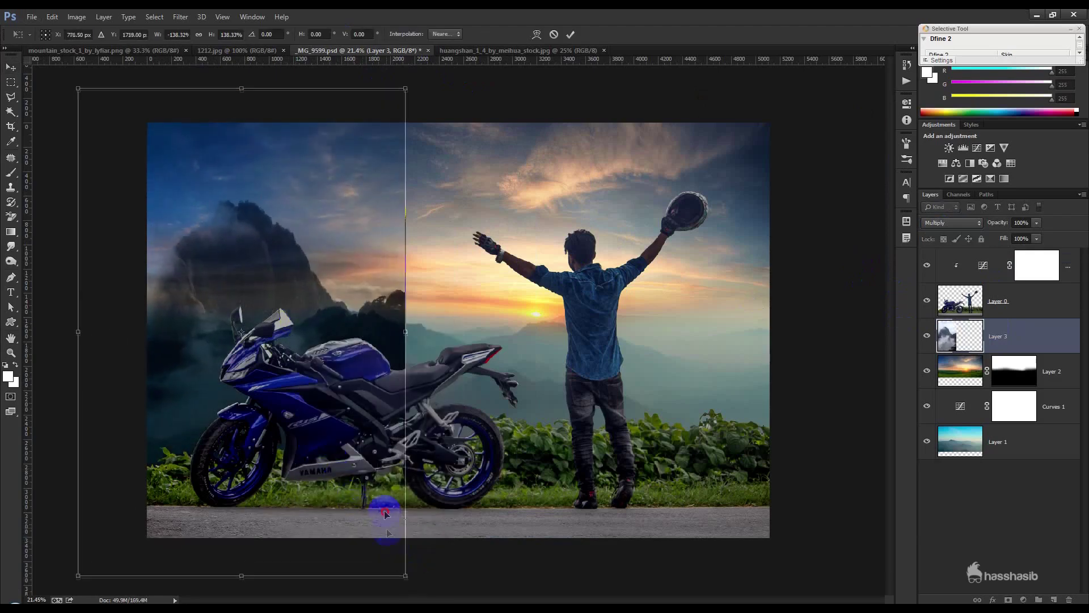
drag(385, 514, 383, 479)
key(Return)
mouse_move(333, 339)
mouse_down()
mouse_move(411, 347)
mouse_move(374, 344)
mouse_move(340, 324)
mouse_move(334, 422)
mouse_up()
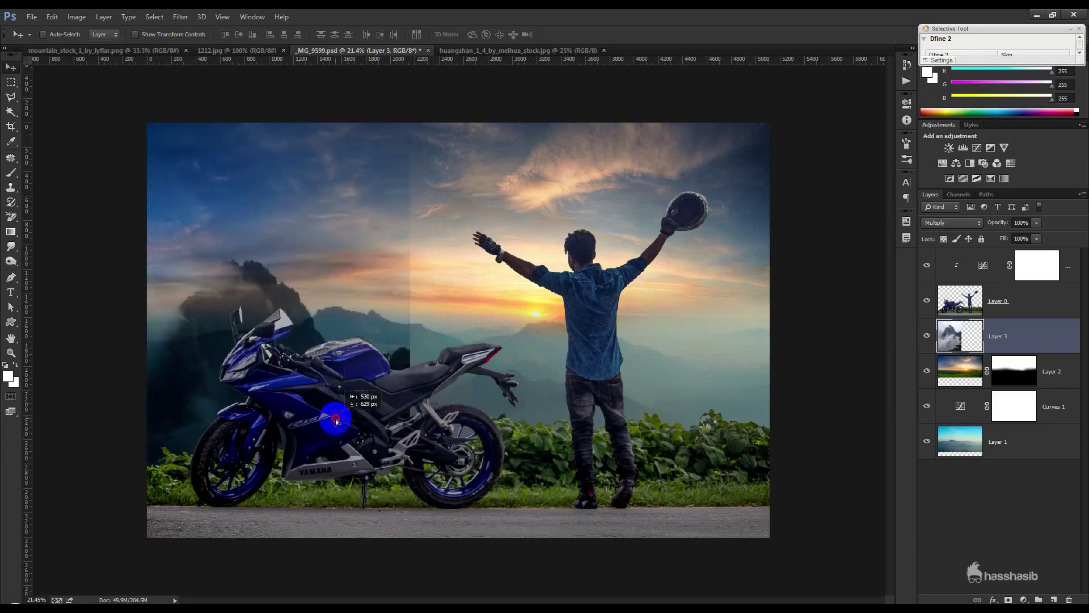
Transform the mountain again, scaling it up and flipping it horizontally back
key(ctrl+t)
drag(409, 148, 438, 104)
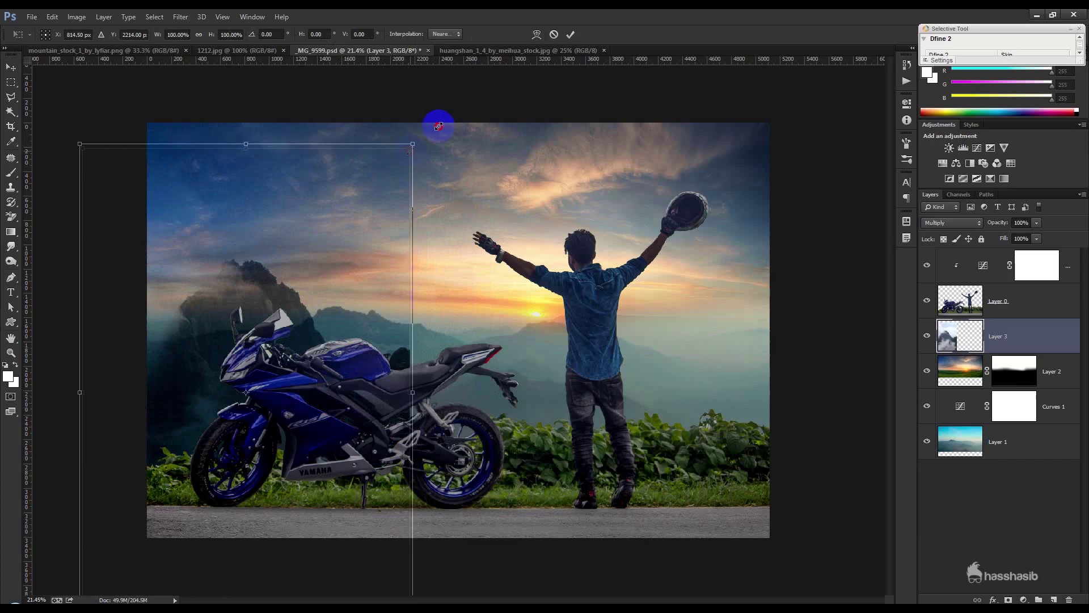
drag(308, 279, 300, 265)
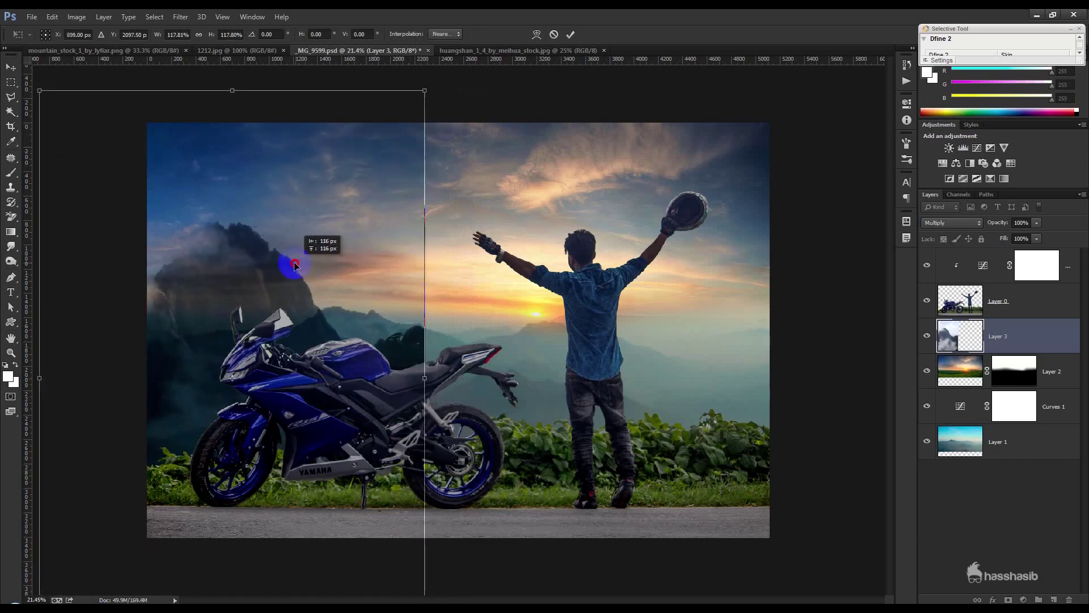
mouse_move(306, 267)
mouse_down()
mouse_move(328, 268)
mouse_move(335, 243)
mouse_up()
right_click(324, 277)
click(364, 449)
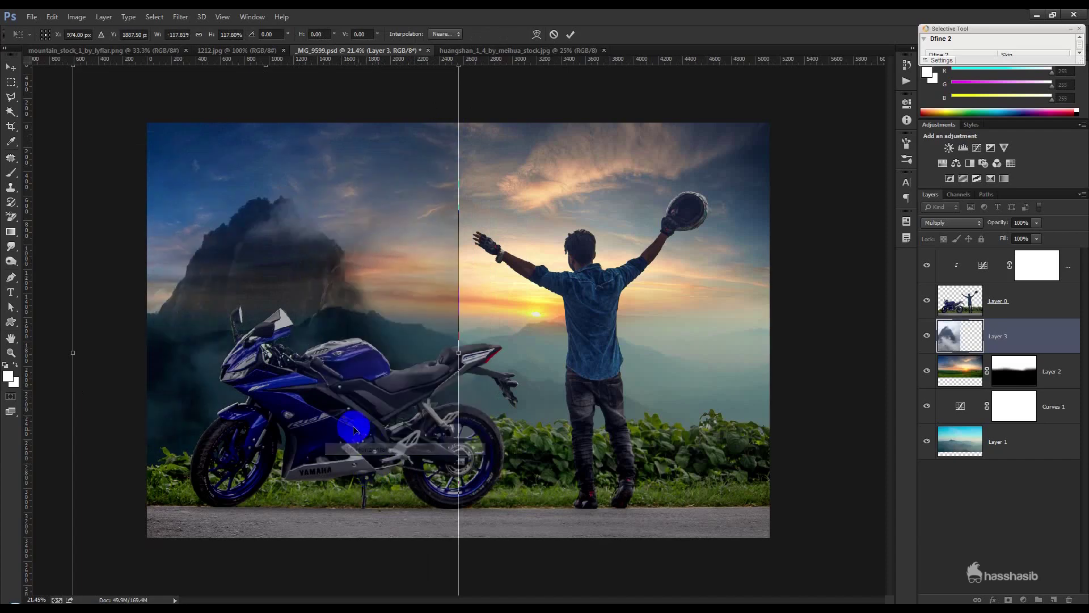
Place the mountain peak in the left sky at about 84% size and add a layer mask
mouse_move(352, 428)
mouse_down()
mouse_move(334, 391)
mouse_move(414, 383)
mouse_up()
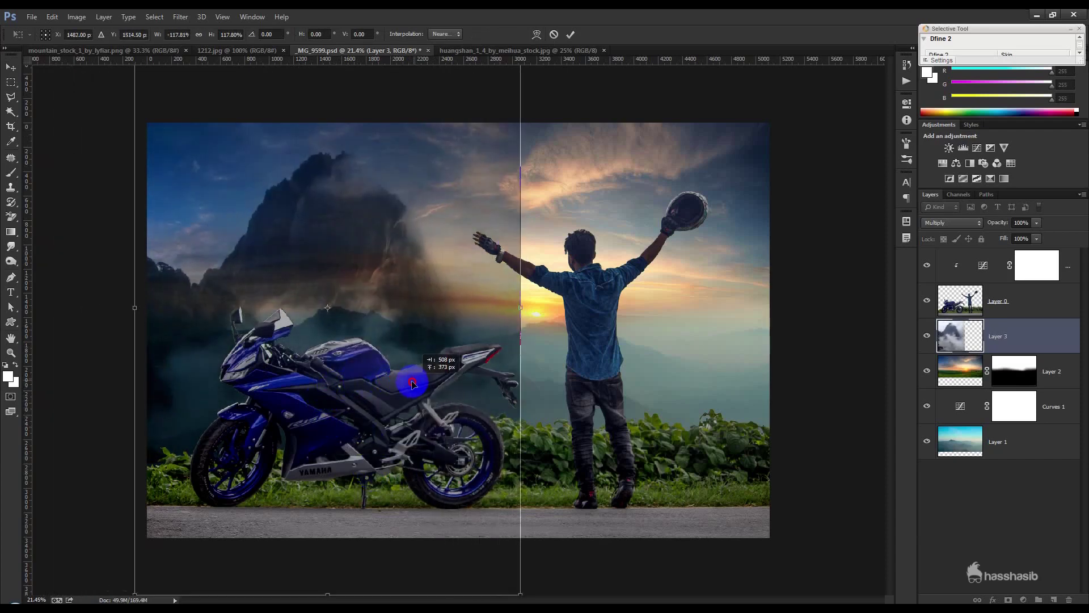
mouse_move(414, 383)
mouse_down()
mouse_move(370, 389)
mouse_move(422, 372)
mouse_up()
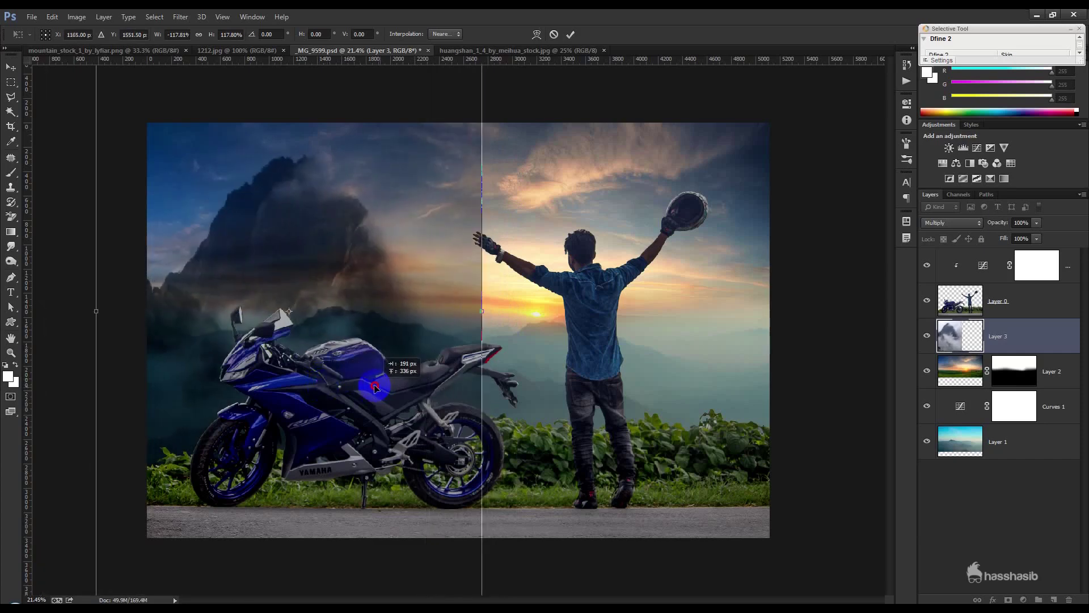
drag(168, 34, 168, 35)
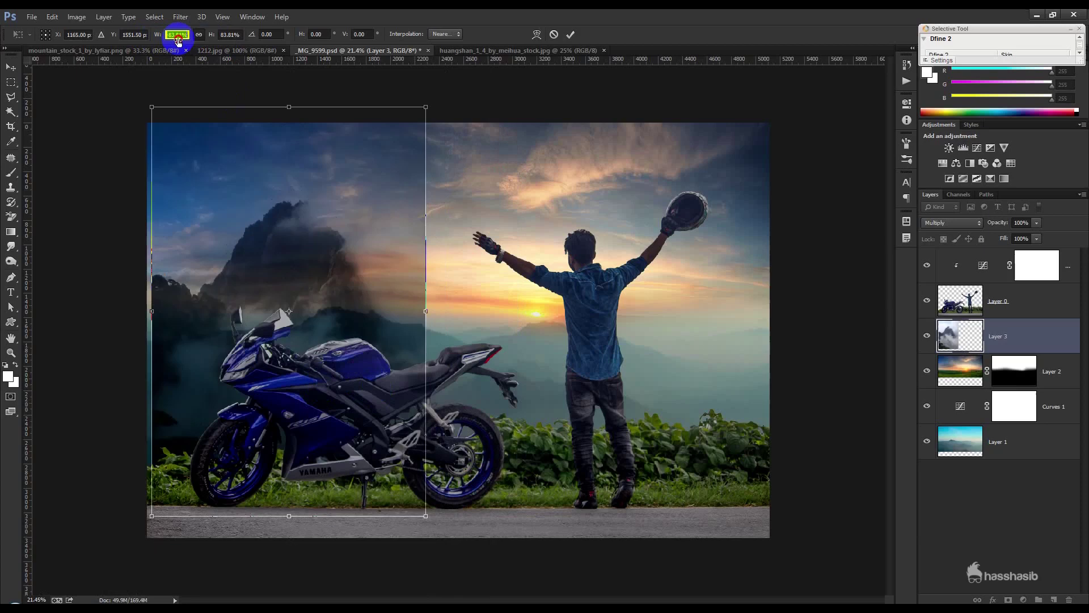
drag(304, 192, 299, 223)
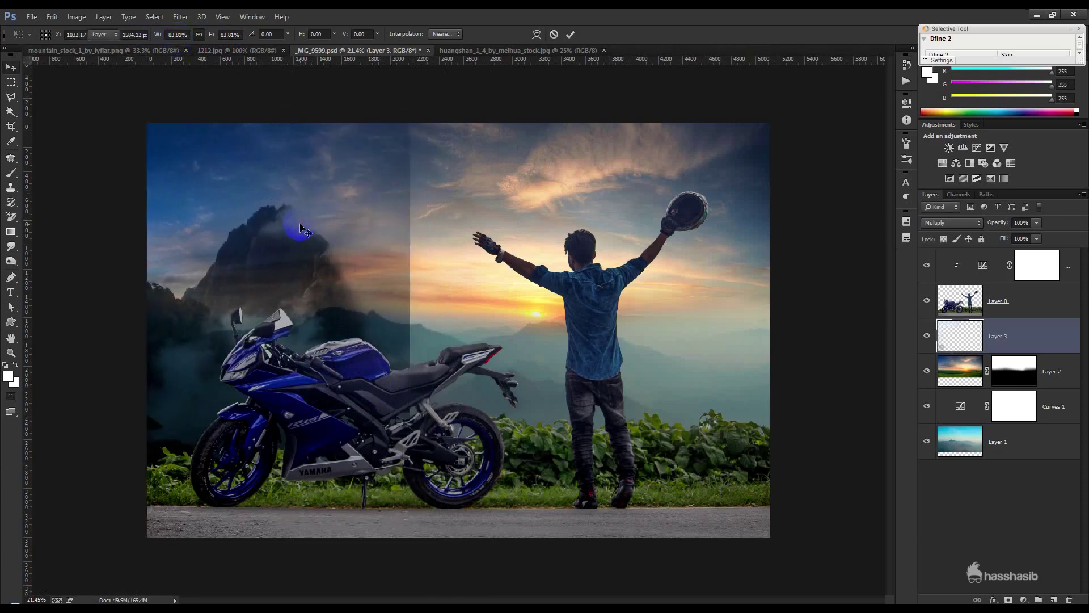
key(Return)
click(1008, 599)
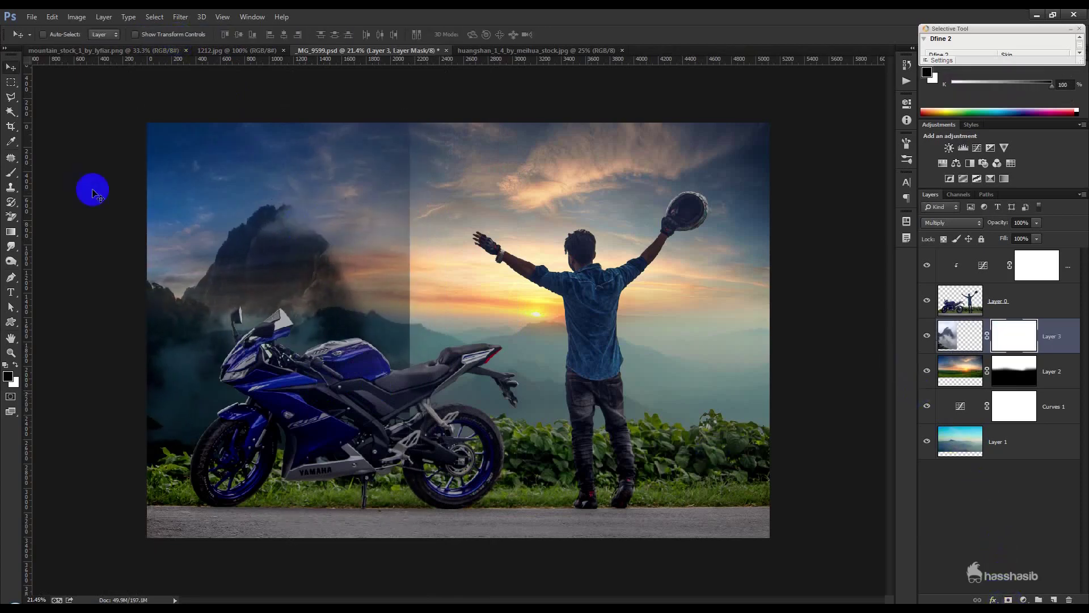
Brush black on Layer 3's mask to fade the mountain's hard right edge
click(11, 173)
drag(416, 324, 377, 286)
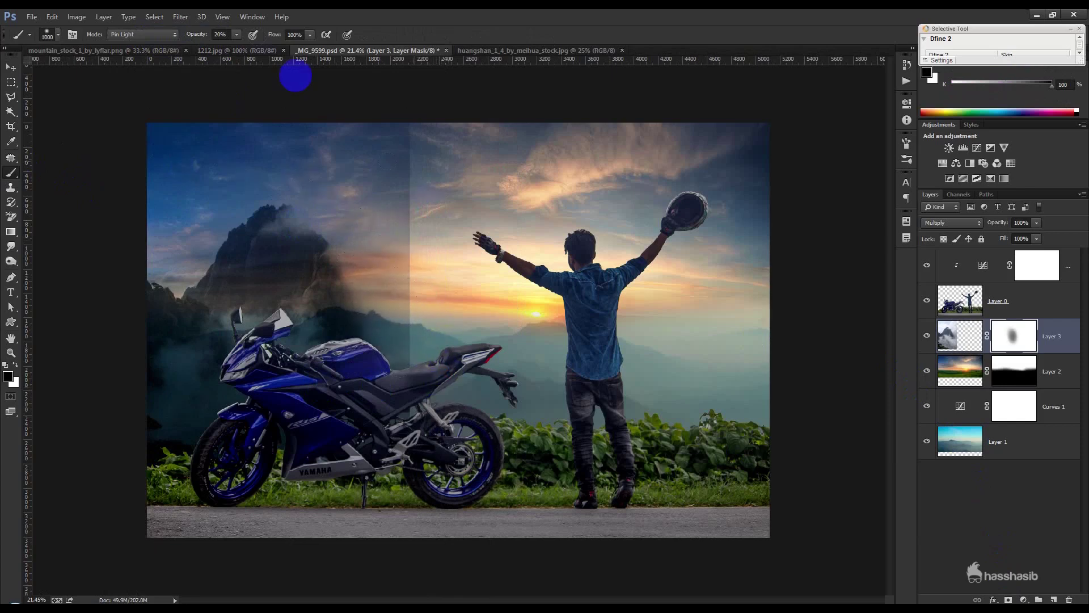
drag(444, 383, 427, 319)
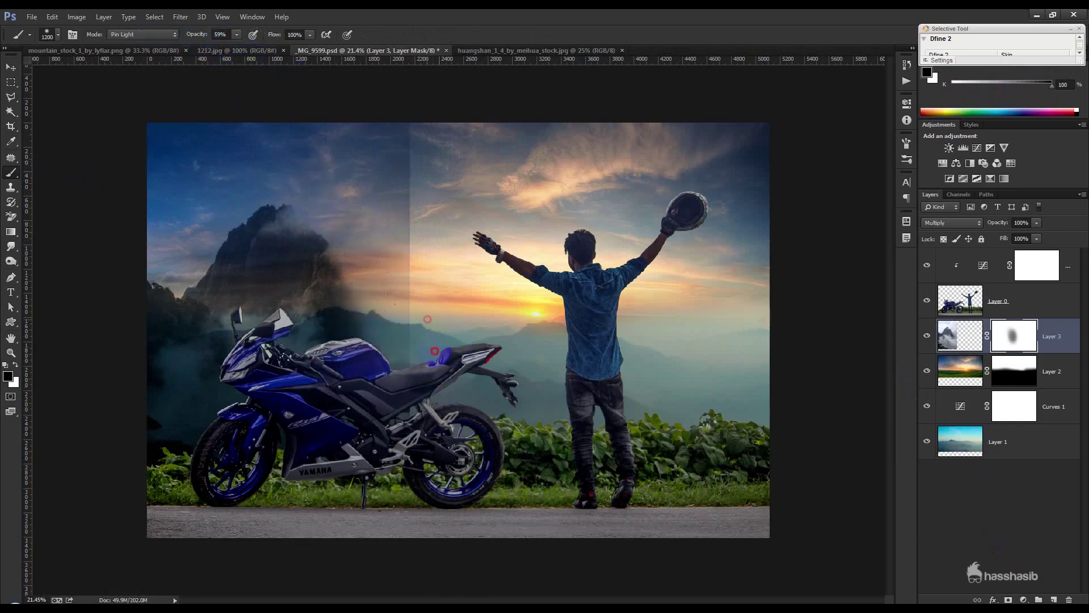
mouse_move(447, 267)
mouse_down()
mouse_move(389, 105)
mouse_move(406, 149)
mouse_up()
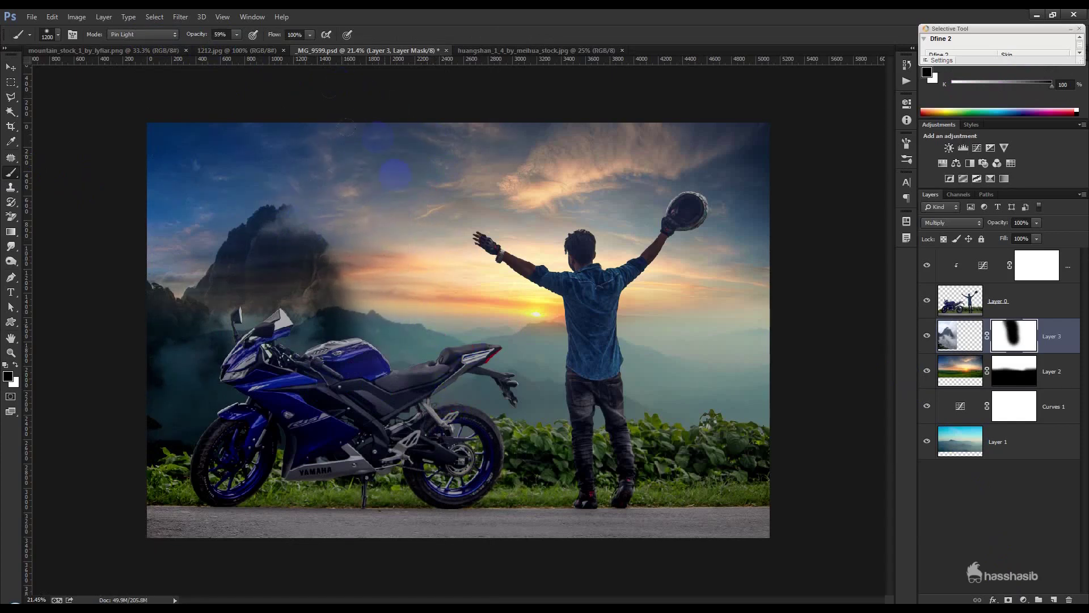
key(backslash)
key(backslash)
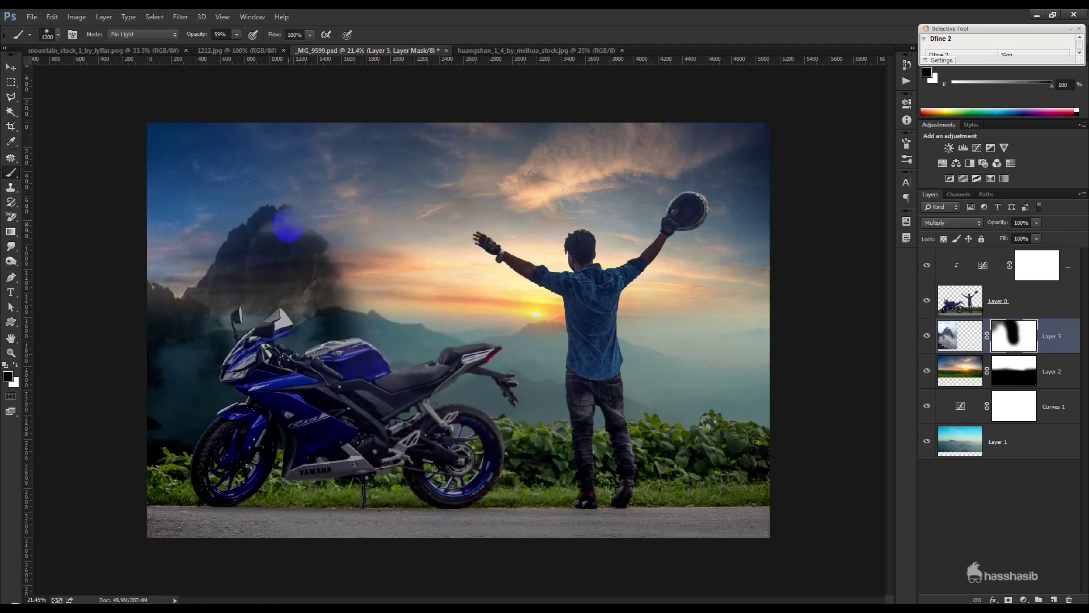
click(399, 259)
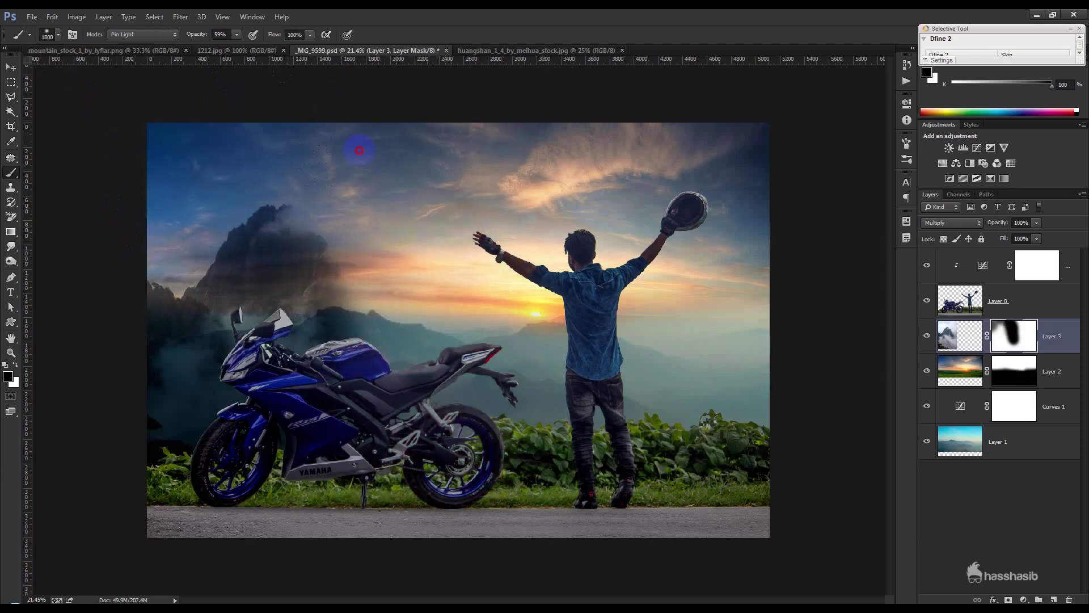
key(ctrl+z)
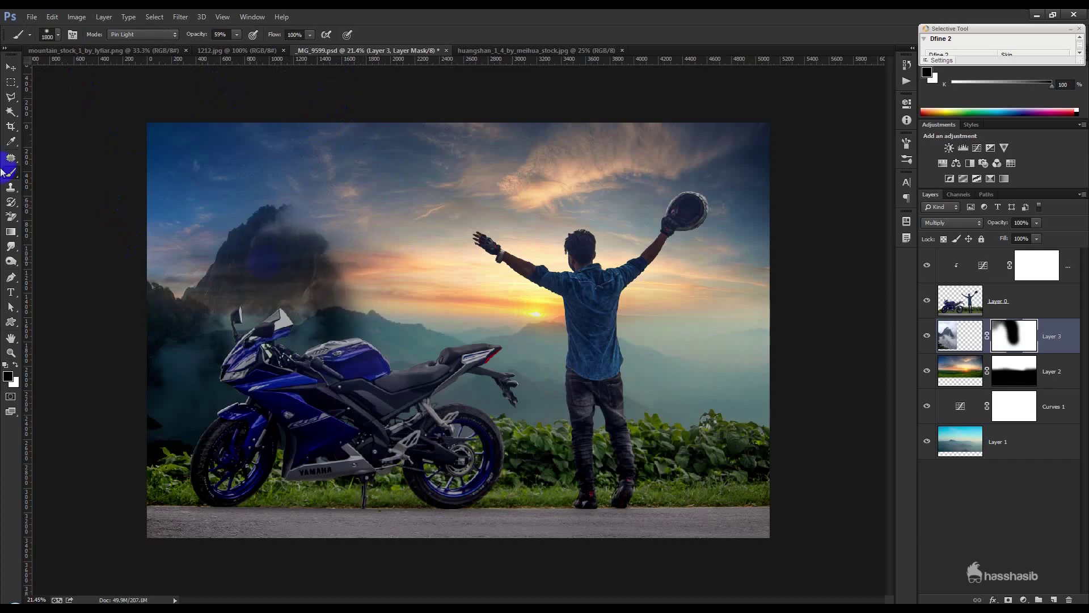
Shift the mountain slightly left and move its layer below the sunset layer
click(11, 66)
drag(389, 285, 382, 284)
drag(1053, 340, 1056, 378)
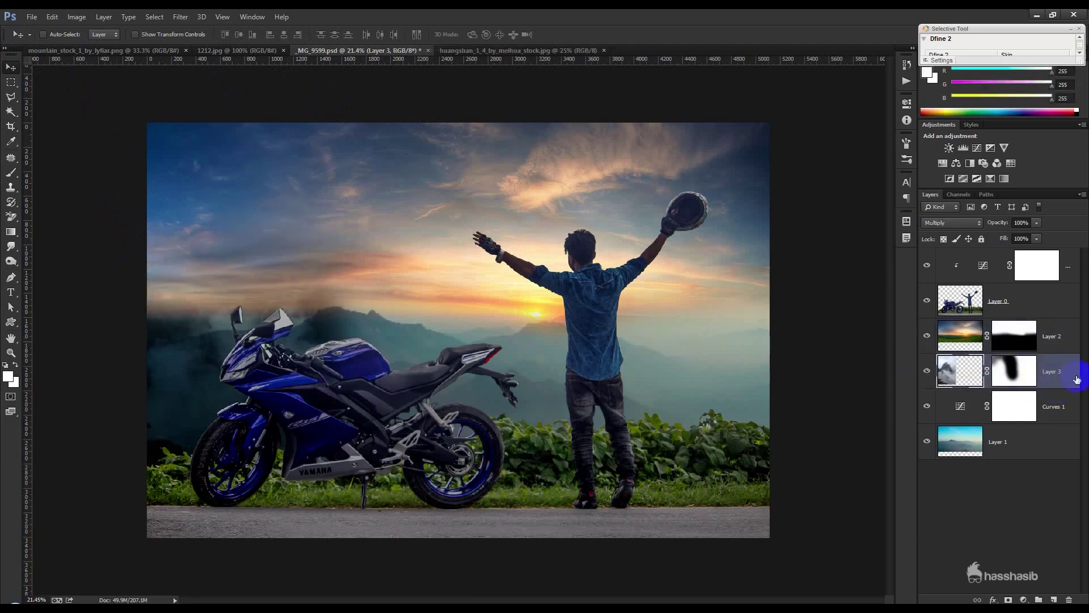
Put Layer 3 back above Layer 2 and move the mountain to the right side
drag(1058, 335, 1057, 337)
drag(997, 225, 1001, 225)
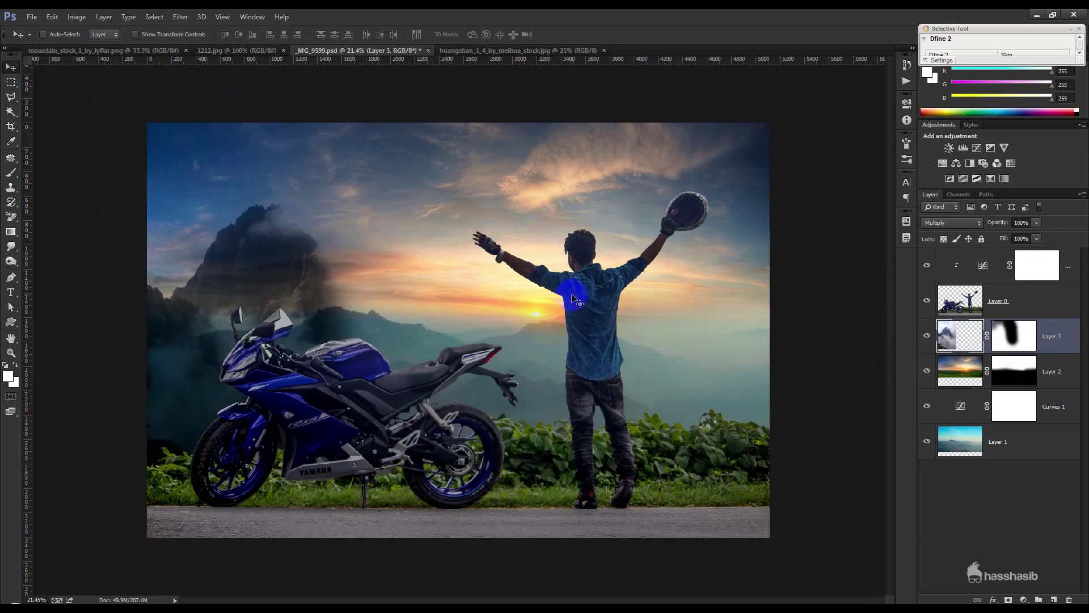
drag(504, 301, 493, 299)
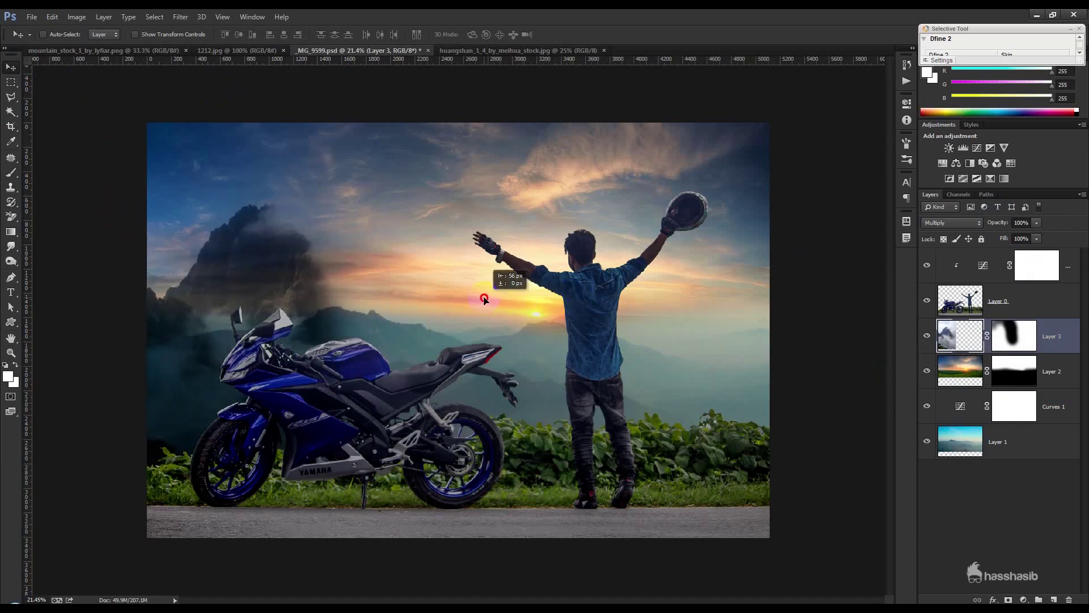
drag(404, 300, 766, 342)
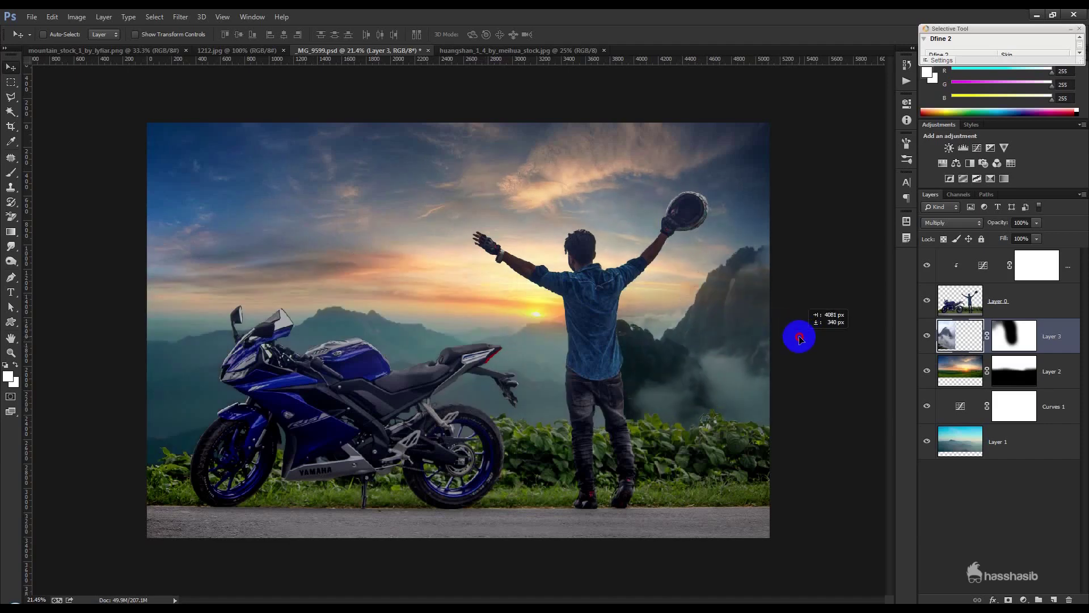
drag(766, 342, 797, 335)
Flip the mountain horizontally, shrink it to about 87%, and set its opacity to 79%
key(ctrl+t)
right_click(703, 320)
click(725, 486)
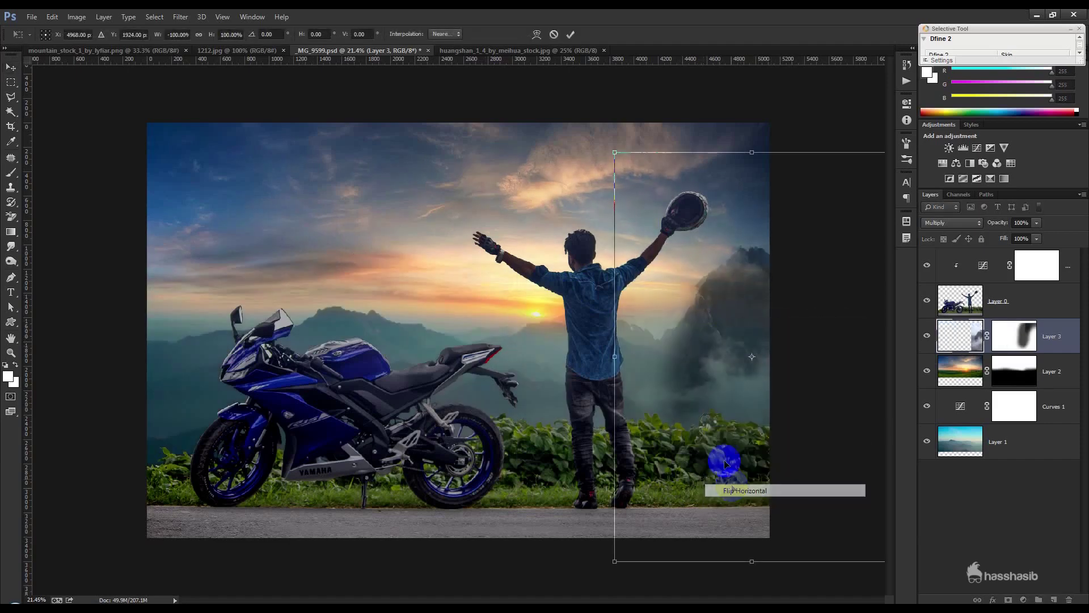
drag(671, 408, 697, 381)
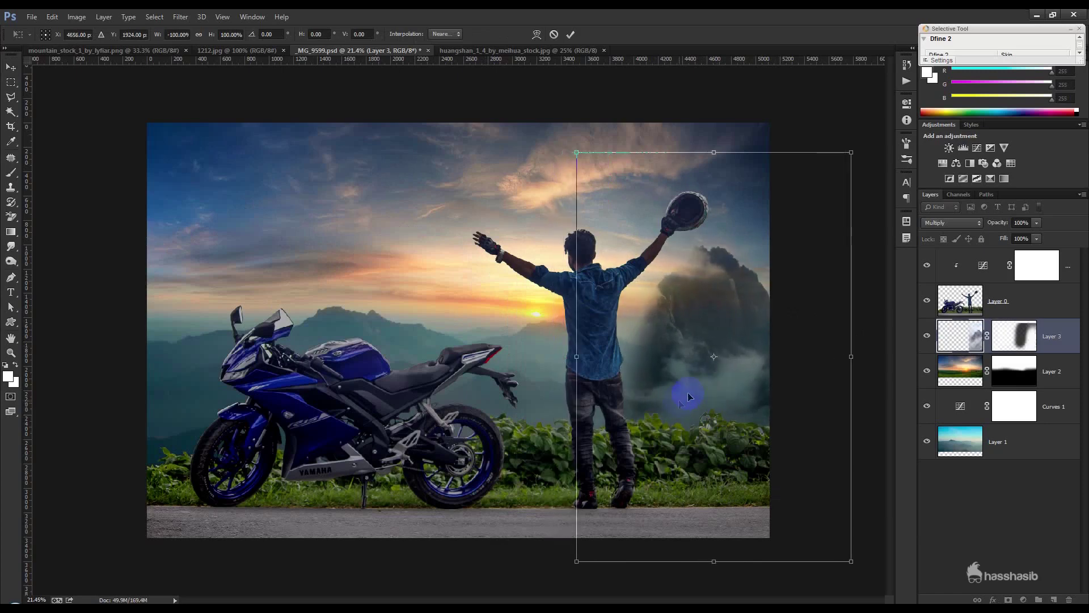
mouse_move(695, 381)
mouse_down()
mouse_move(704, 388)
mouse_move(692, 372)
mouse_up()
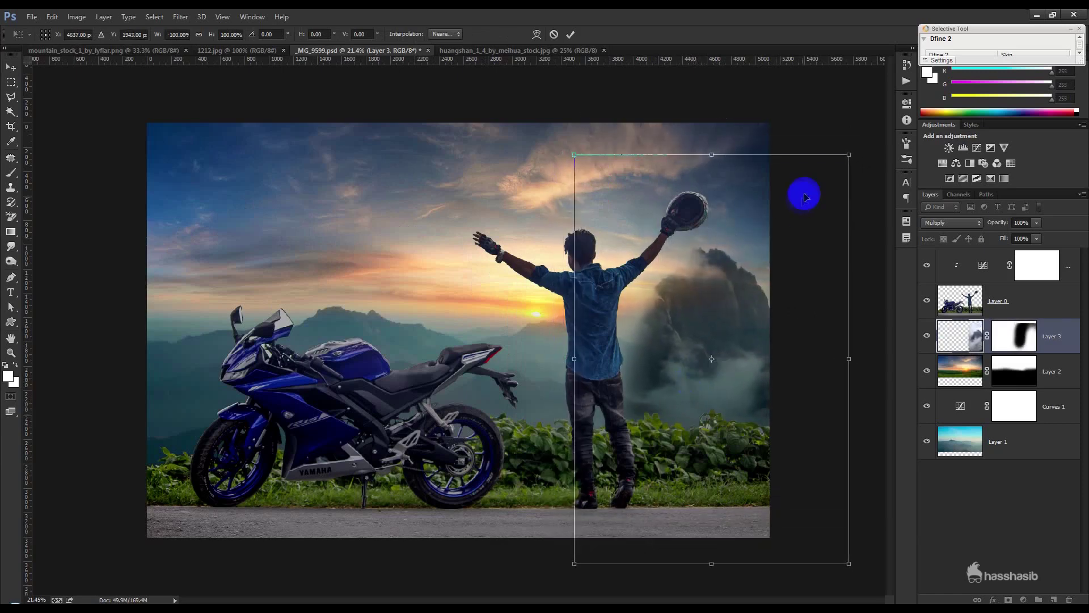
drag(845, 154, 826, 191)
drag(761, 273, 748, 258)
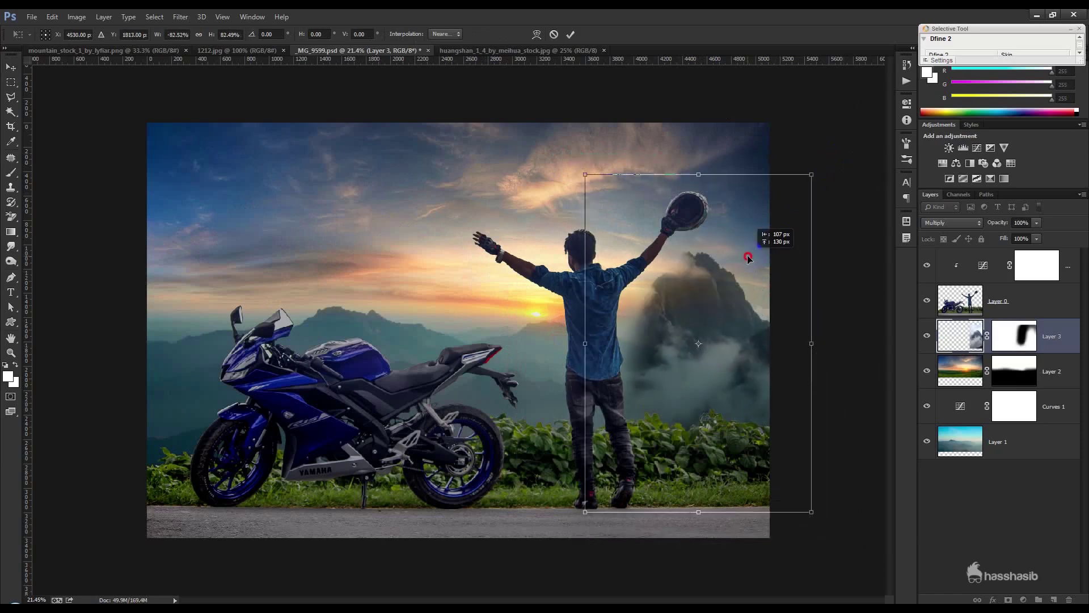
key(Return)
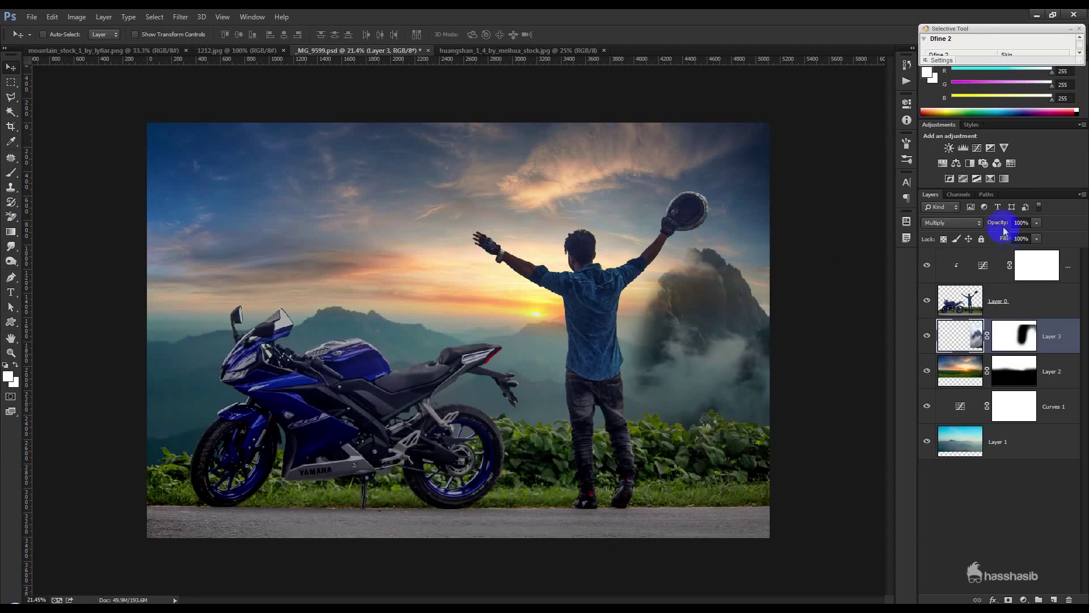
drag(992, 228, 991, 228)
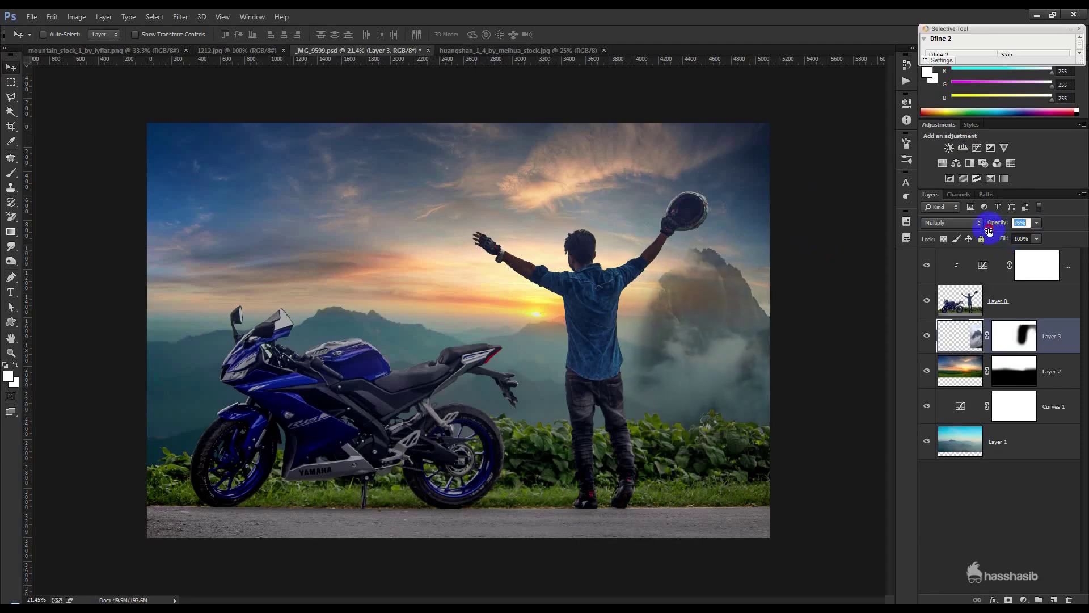
click(851, 271)
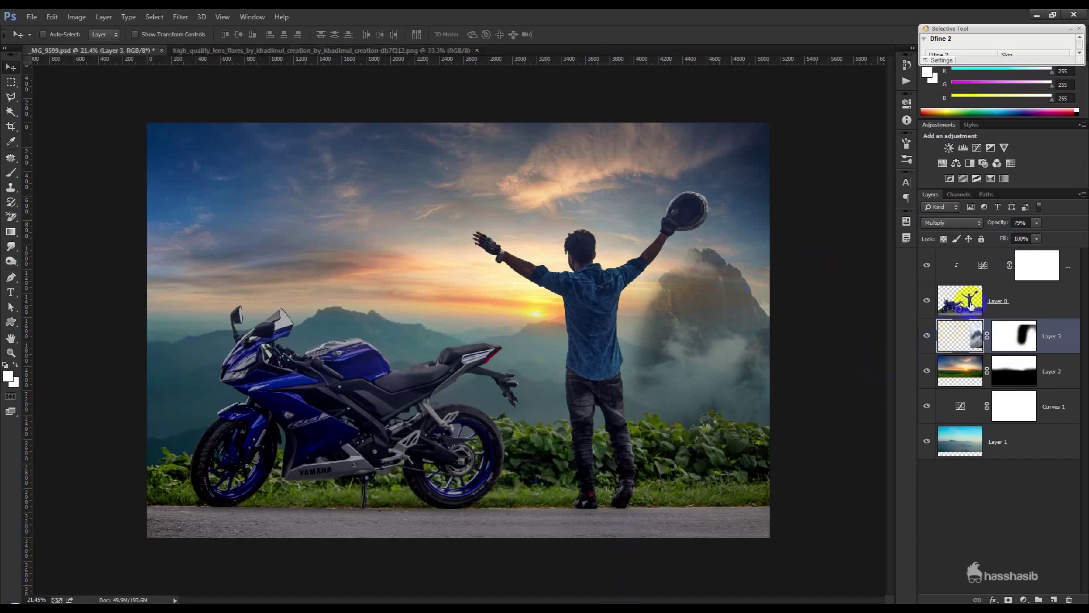
Drag the lens flare into the composite, set it to Screen, and place it over the sun
click(986, 271)
click(360, 50)
mouse_move(409, 229)
mouse_down()
mouse_move(435, 271)
mouse_move(481, 253)
mouse_up()
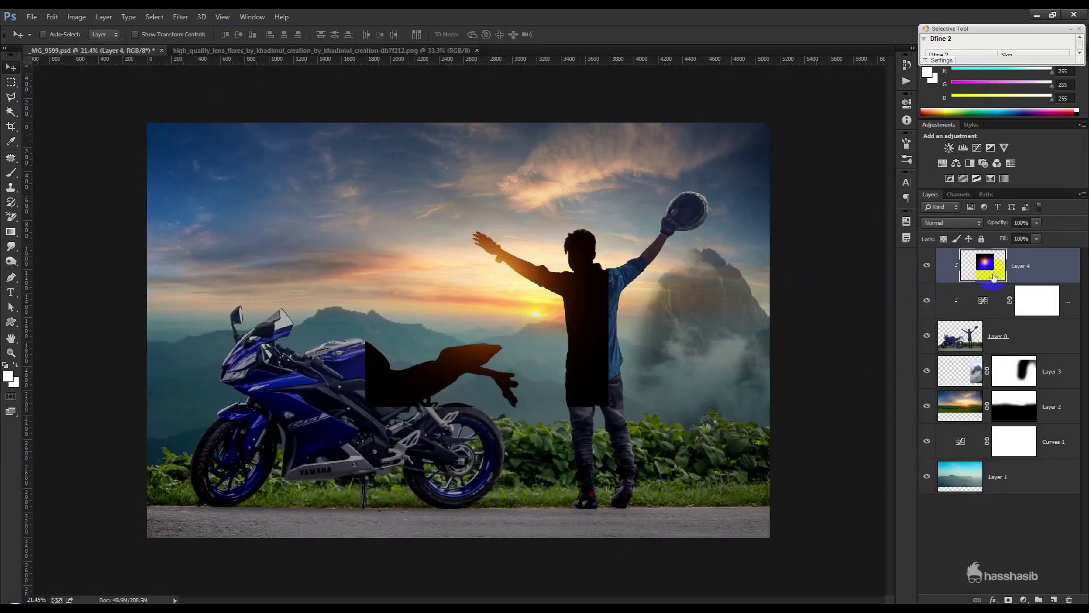
click(965, 224)
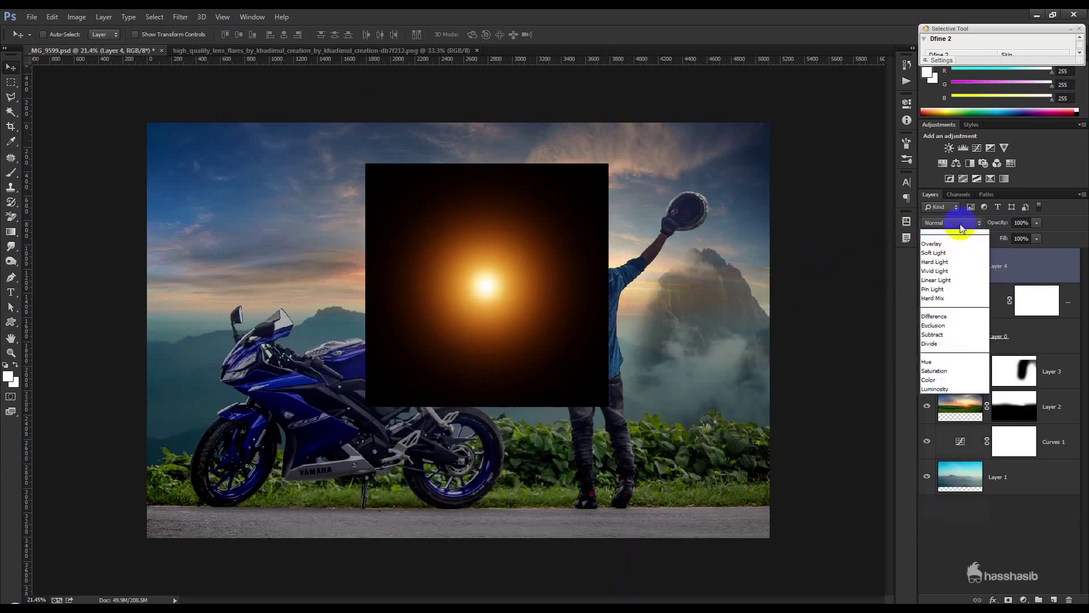
click(930, 325)
drag(548, 292, 601, 321)
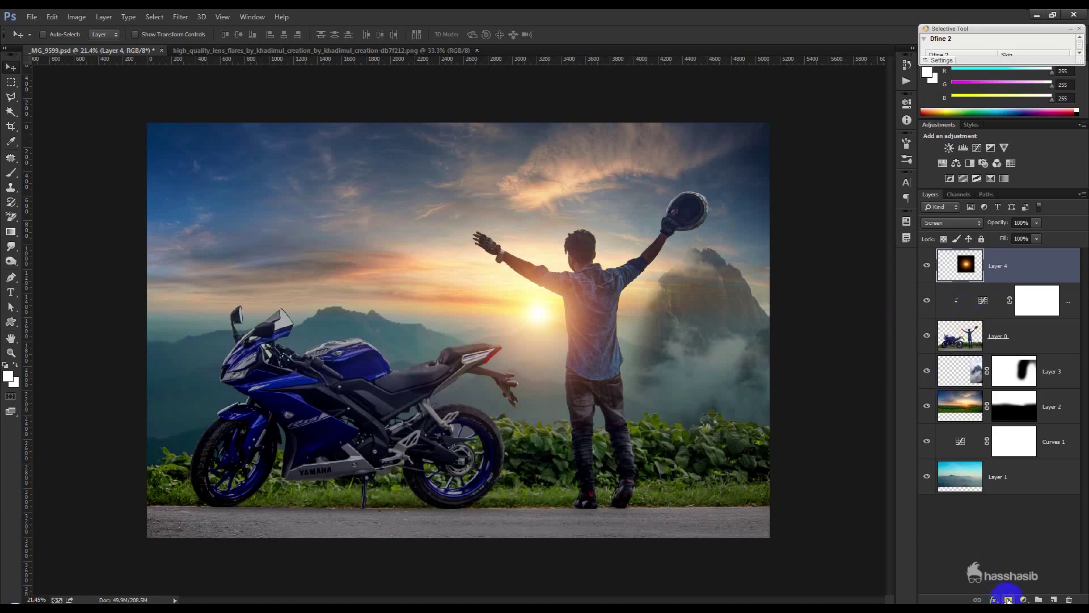
Apply a Gaussian Blur to the lens-flare layer, discarding an accidental mask
click(1008, 600)
key(ctrl+z)
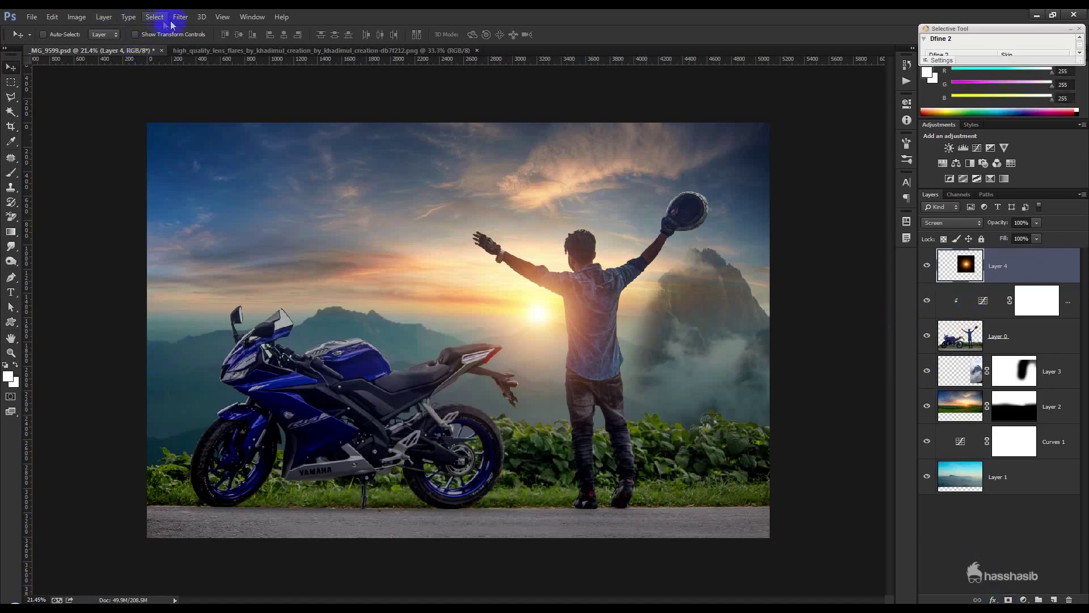
click(180, 17)
mouse_move(199, 165)
click(361, 238)
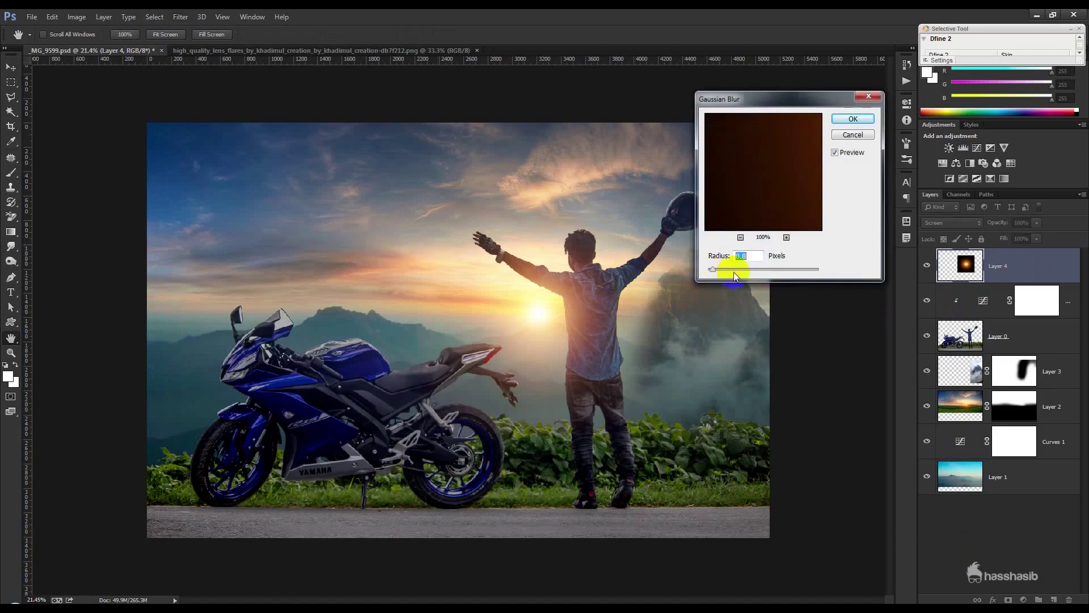
click(853, 119)
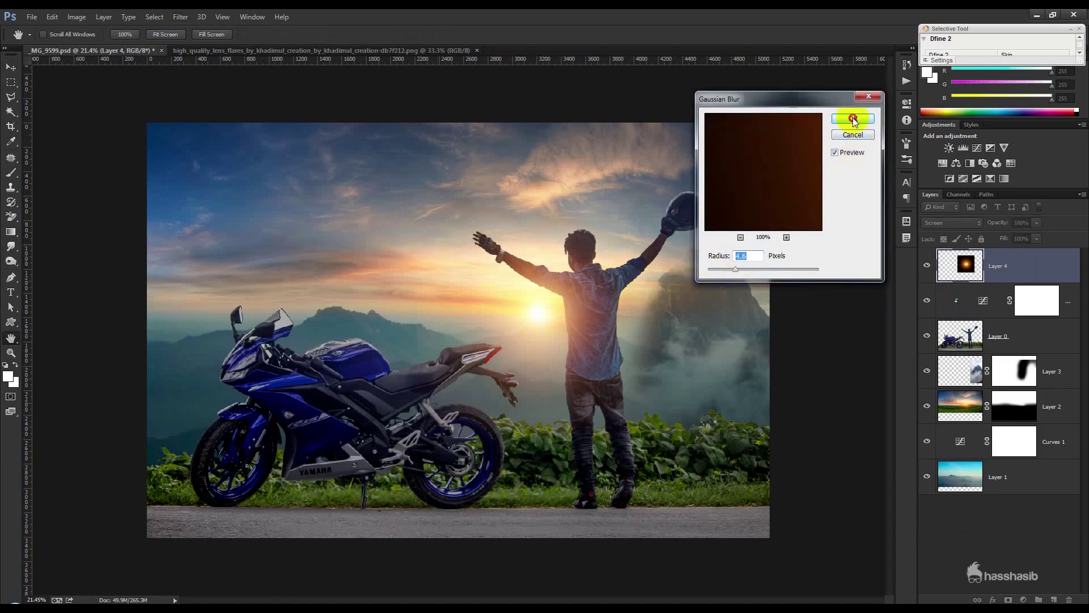
Scale the flare down to about two-thirds size, then stretch it wider horizontally
key(ctrl+t)
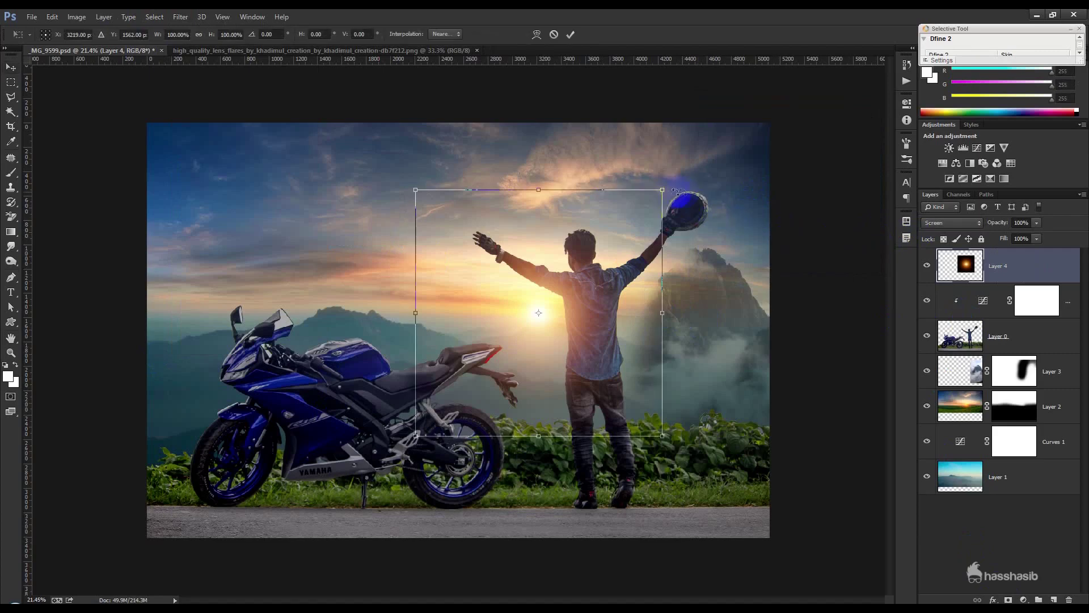
drag(658, 193, 620, 236)
drag(611, 240, 610, 241)
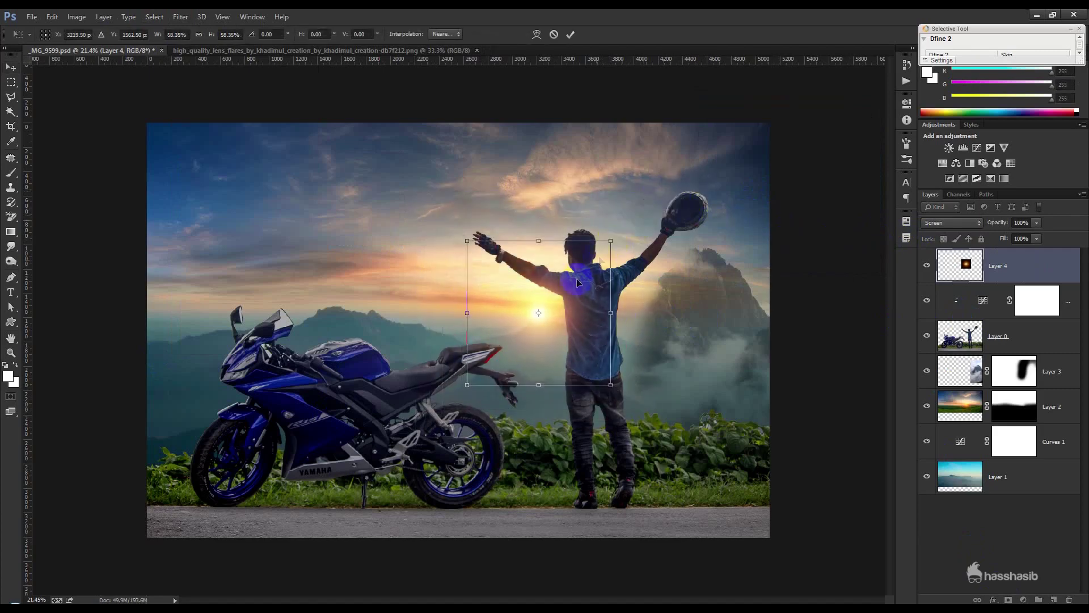
key(Return)
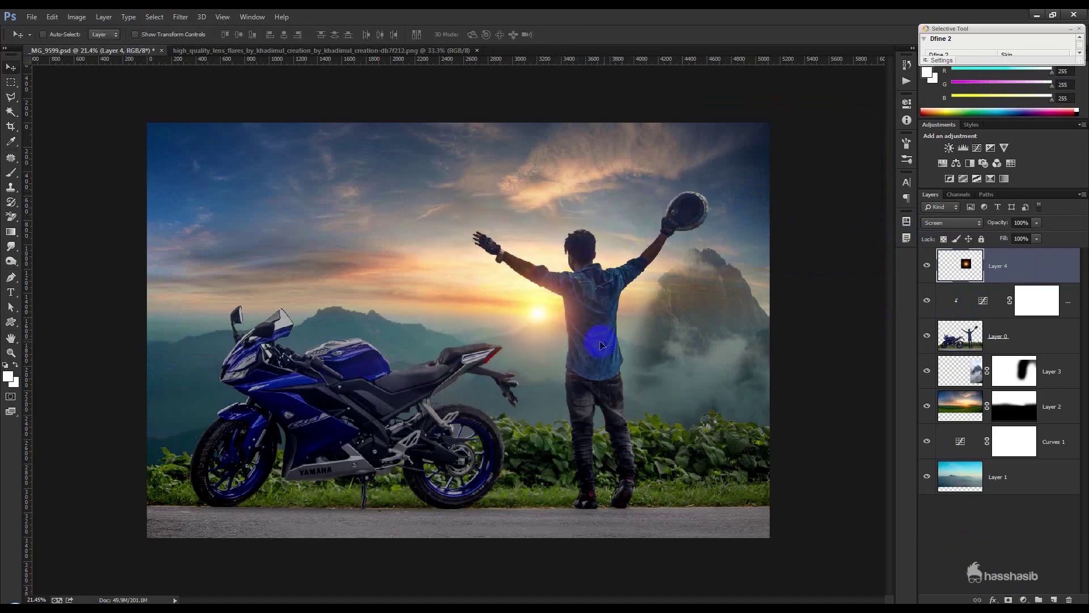
key(ctrl+t)
mouse_move(607, 385)
mouse_down()
mouse_move(658, 386)
mouse_move(706, 406)
mouse_up()
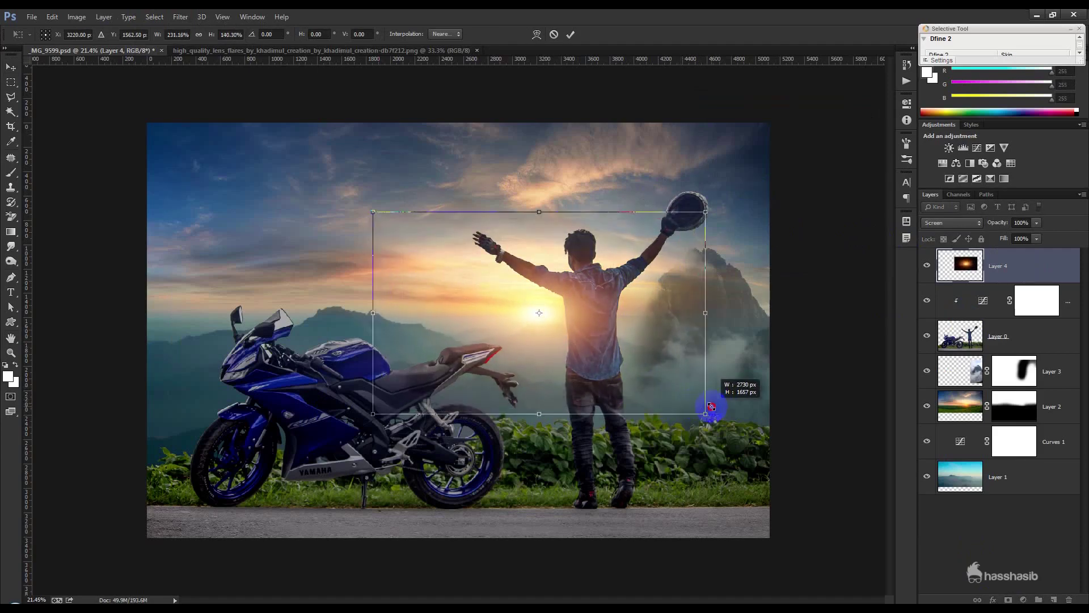
key(Return)
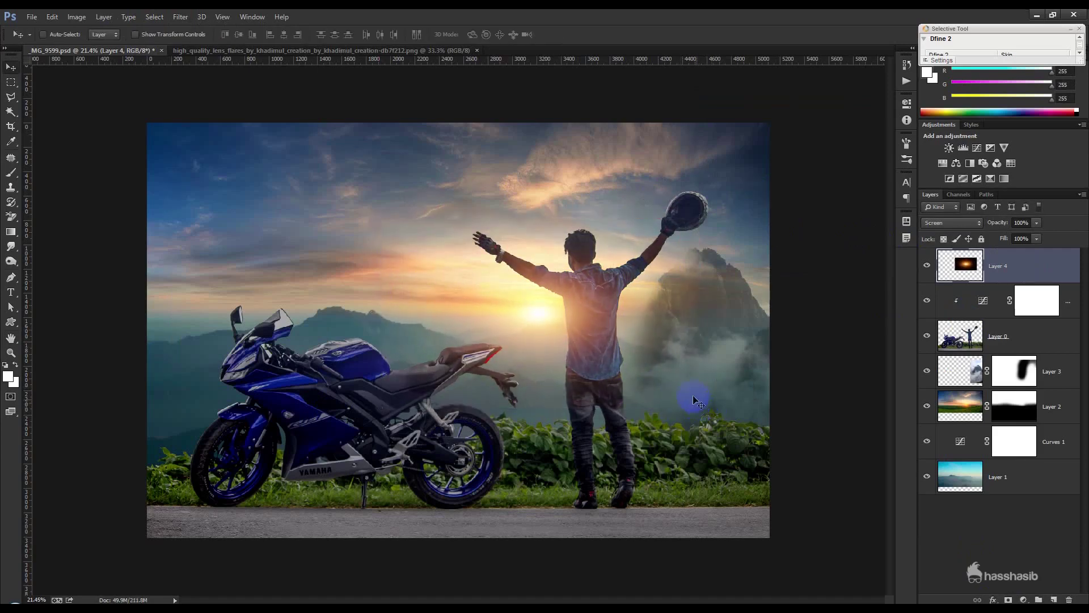
scroll(691, 392, up, 1)
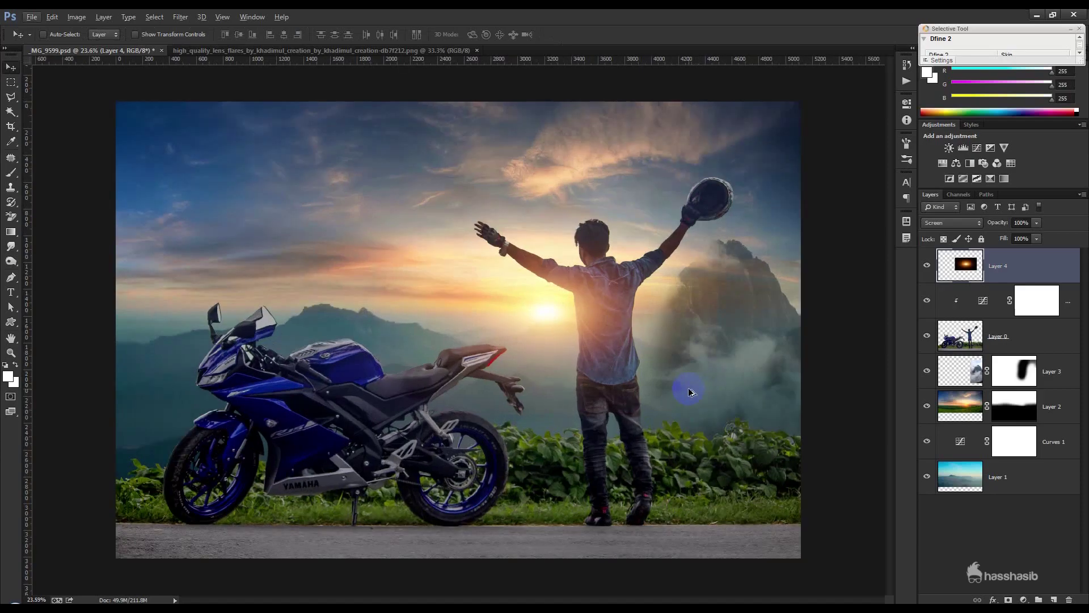
scroll(663, 381, down, 1)
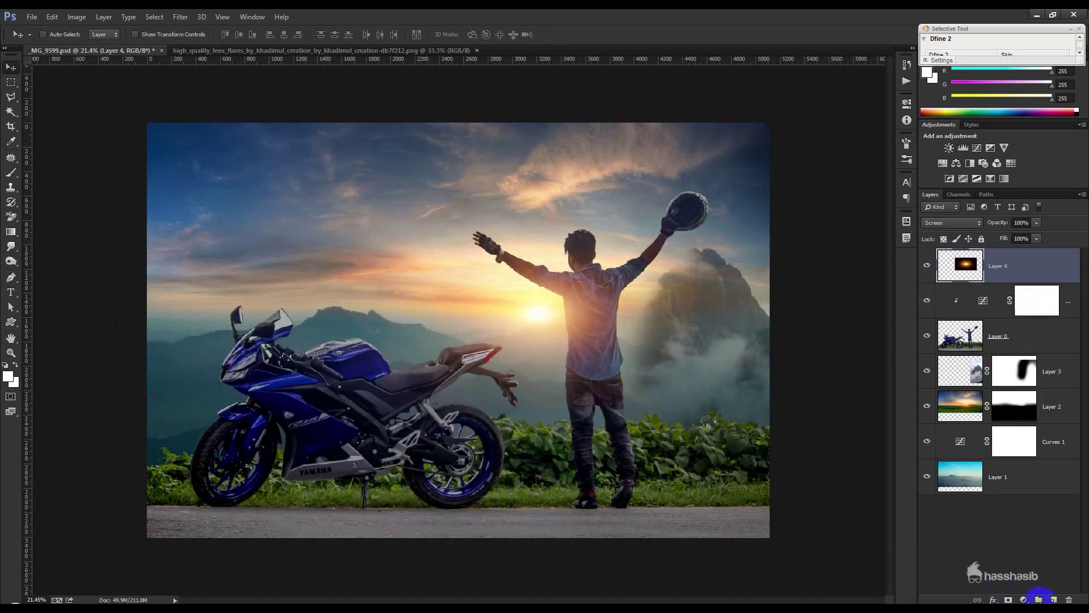
click(1024, 600)
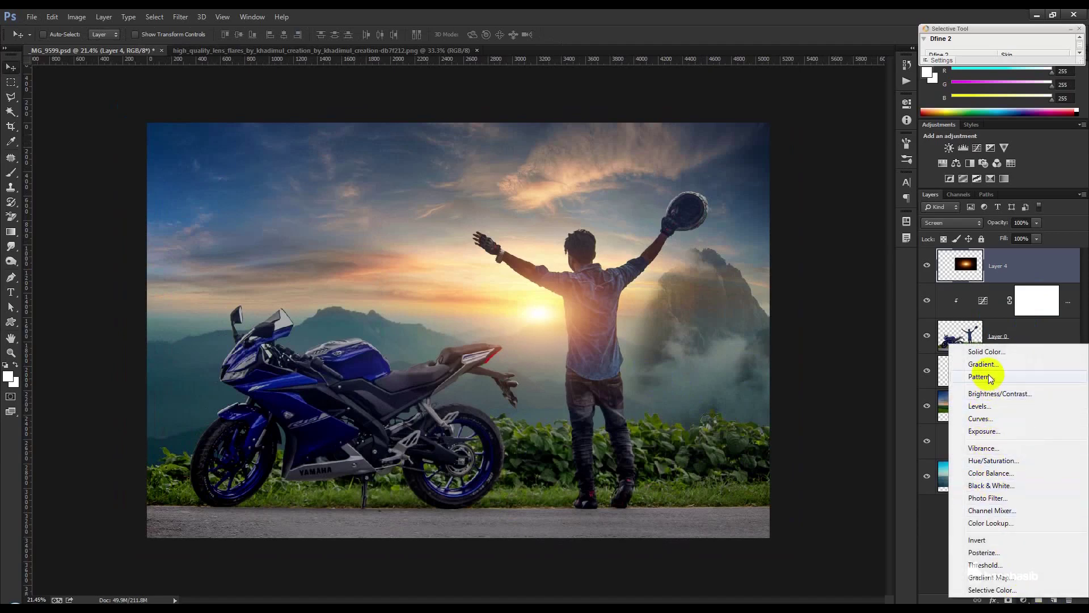
Add a Curves 3 adjustment pulling highlights and midtones down to darken the whole image
click(990, 419)
drag(871, 159, 875, 181)
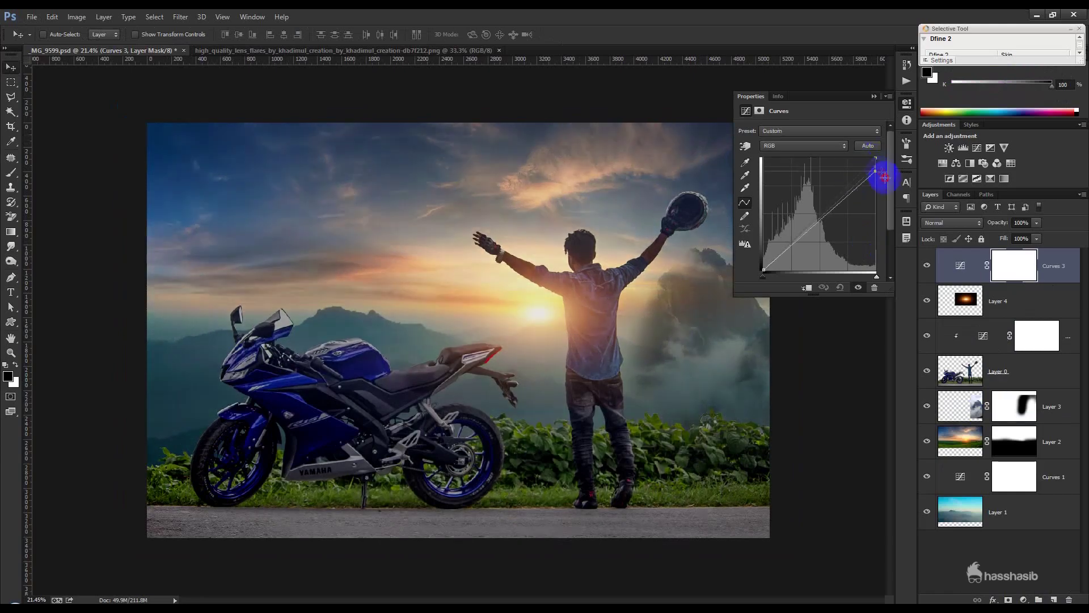
drag(825, 223, 825, 235)
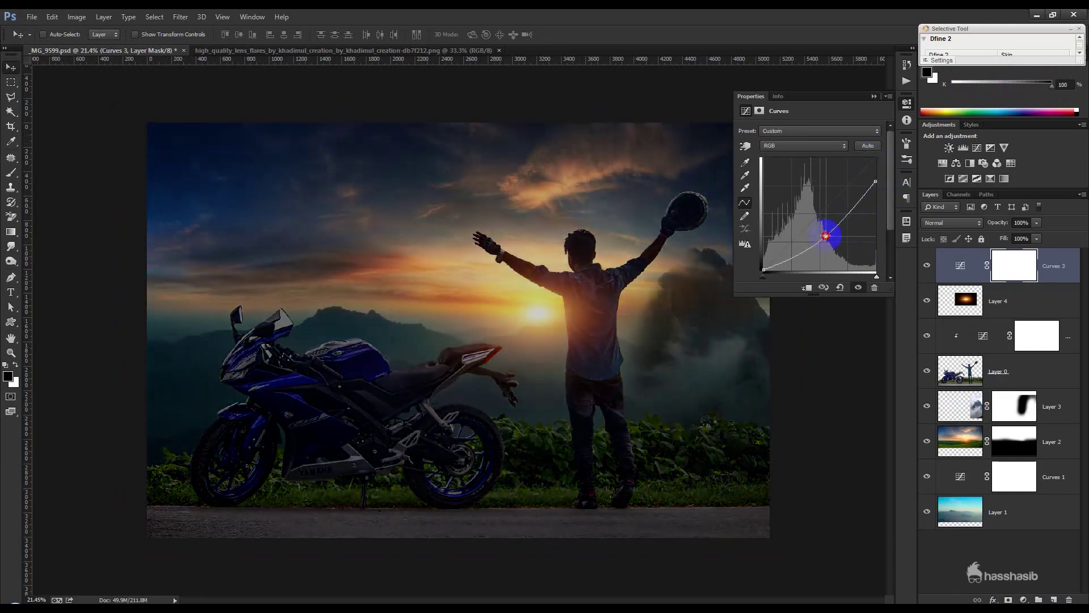
click(756, 270)
drag(765, 270, 748, 262)
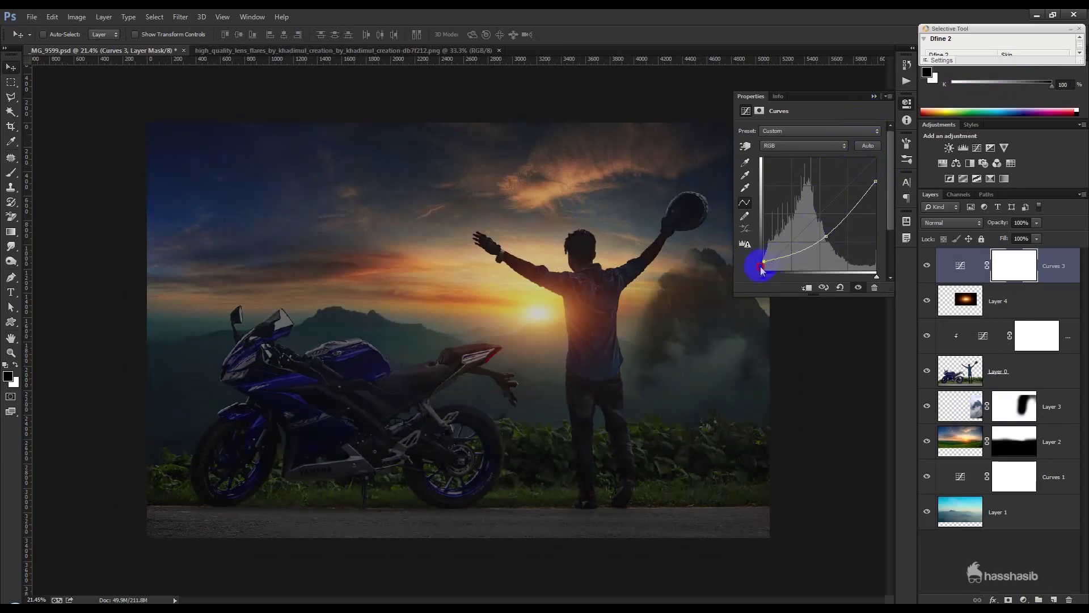
drag(759, 259, 749, 274)
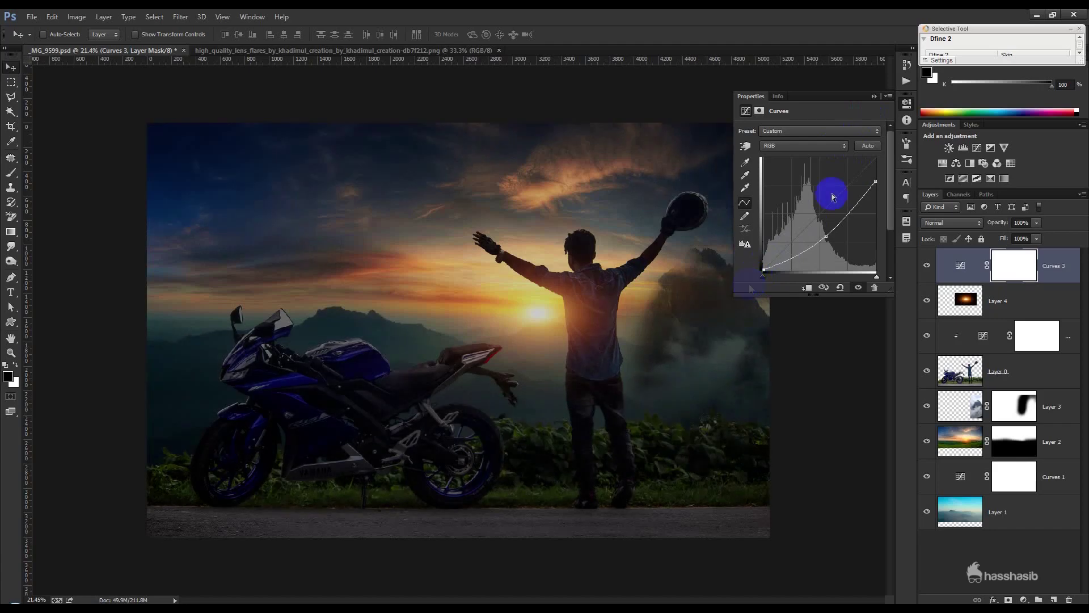
click(873, 96)
Brush soft dabs on the Curves 3 mask to keep the centre and sun glow bright
click(11, 173)
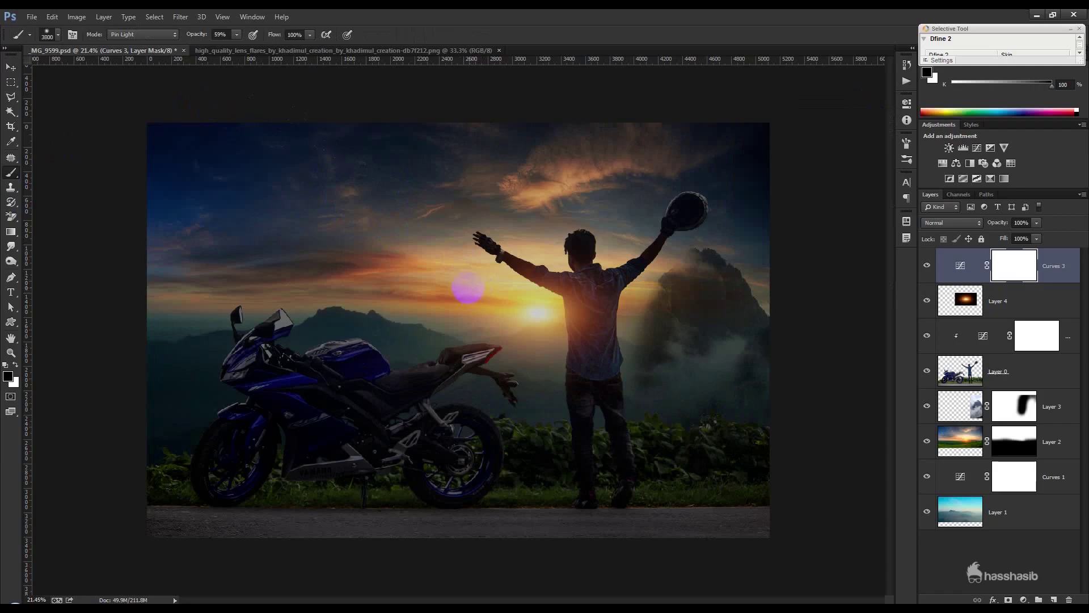
click(458, 293)
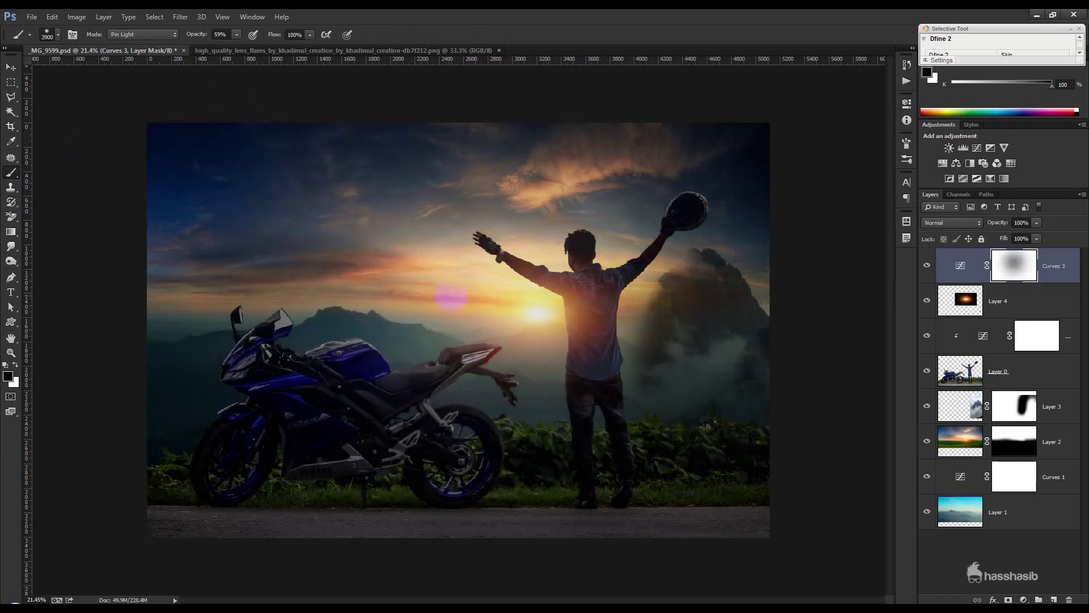
click(446, 281)
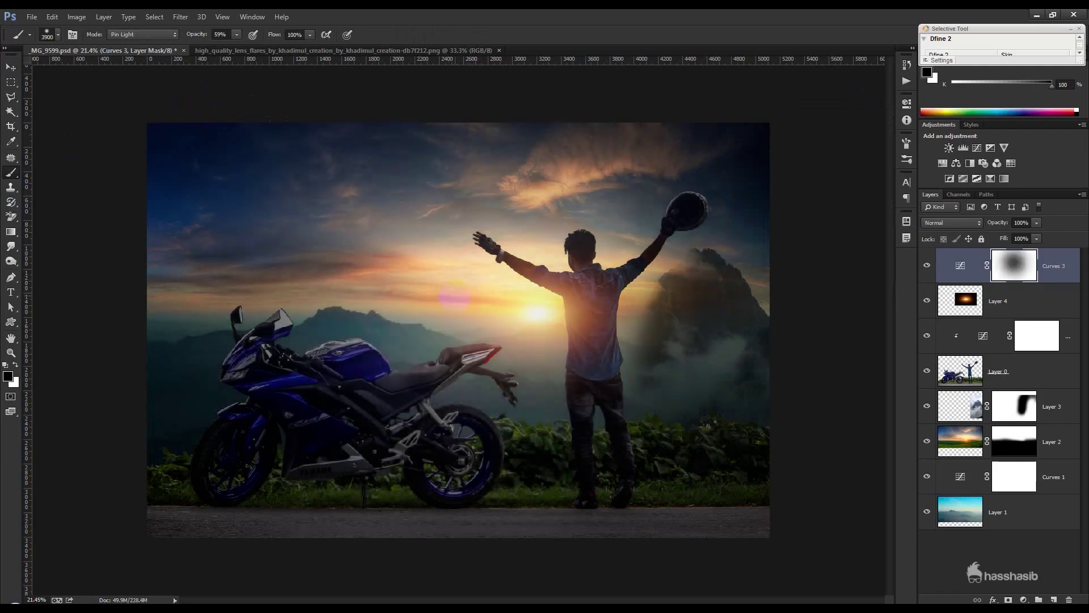
key(ctrl+z)
key(ctrl+z)
key(ctrl+z)
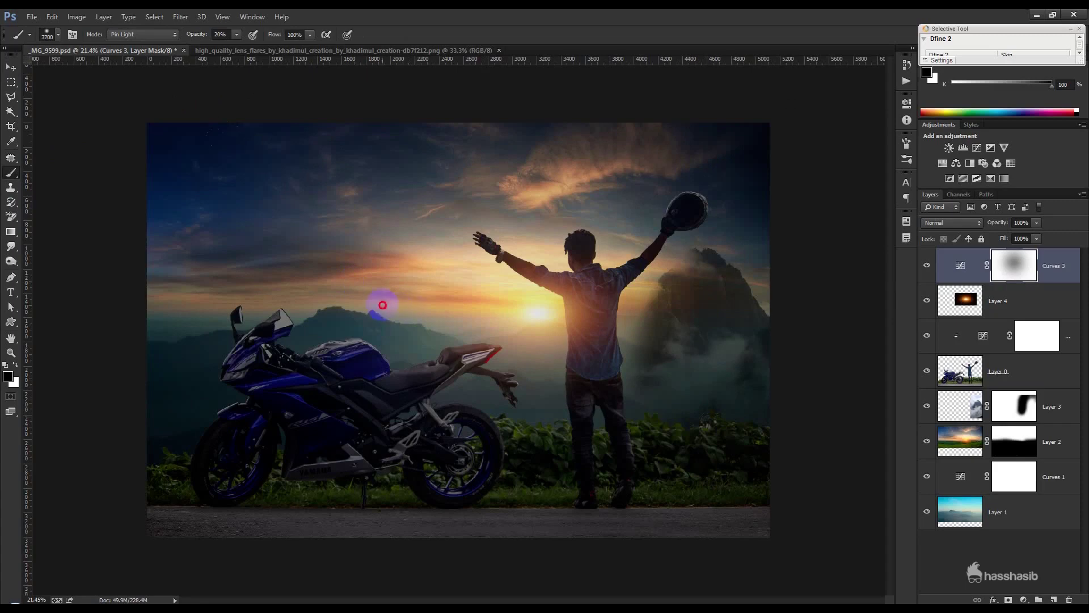
click(585, 266)
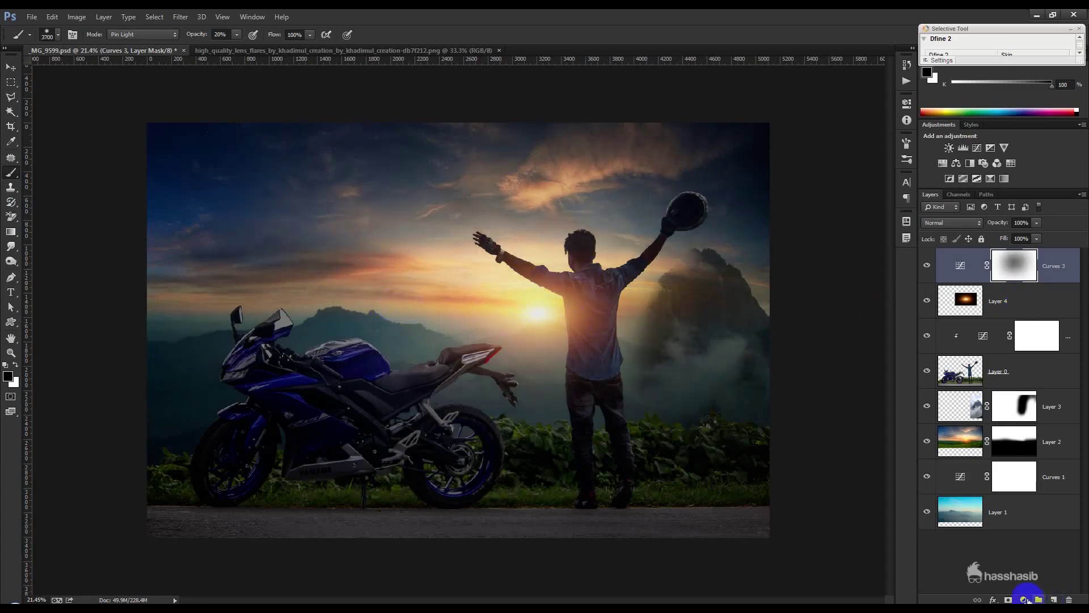
Add a Curves 4 adjustment with darkened highlights and midtones
click(1024, 600)
click(972, 420)
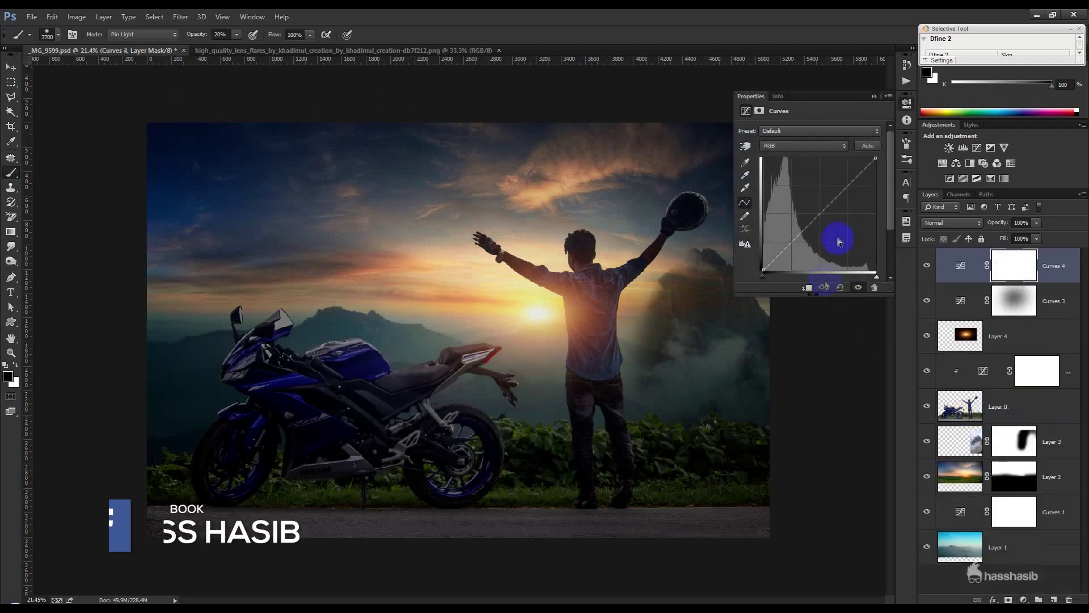
drag(763, 271, 759, 269)
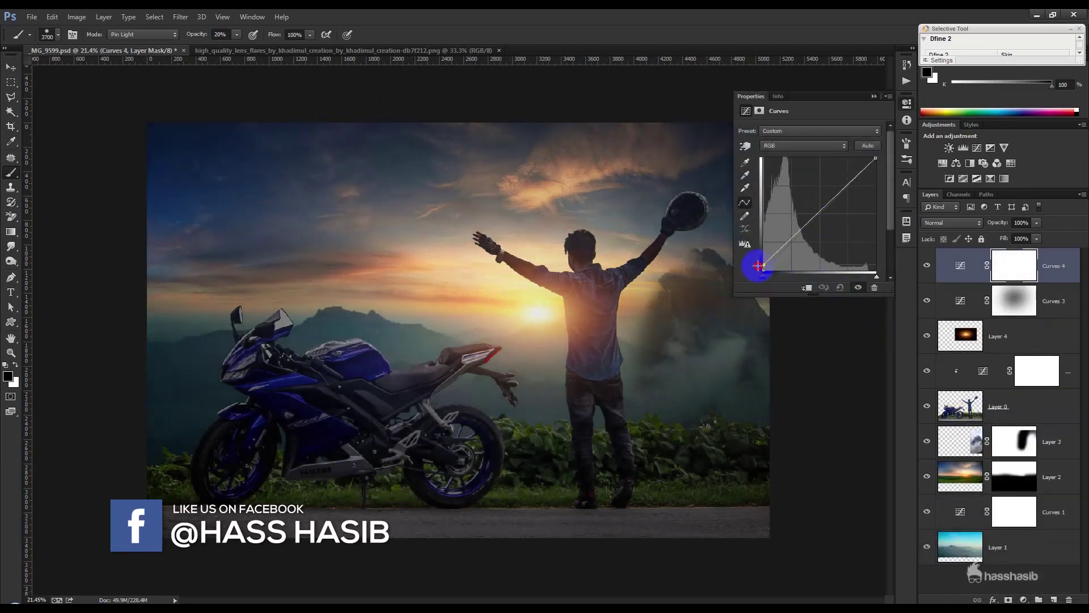
drag(875, 159, 883, 179)
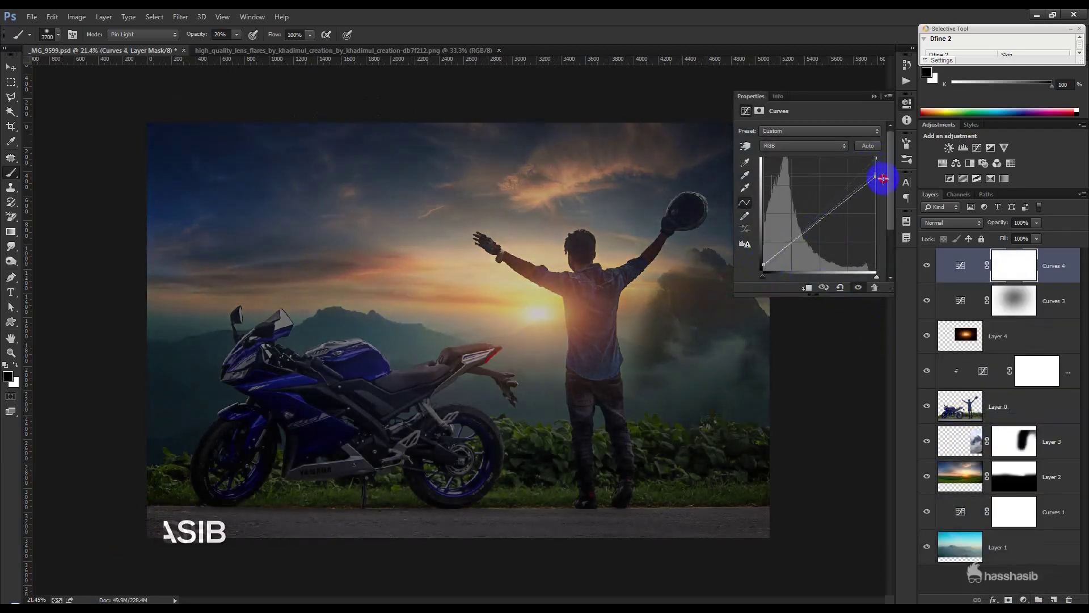
drag(834, 214, 818, 235)
drag(763, 264, 759, 268)
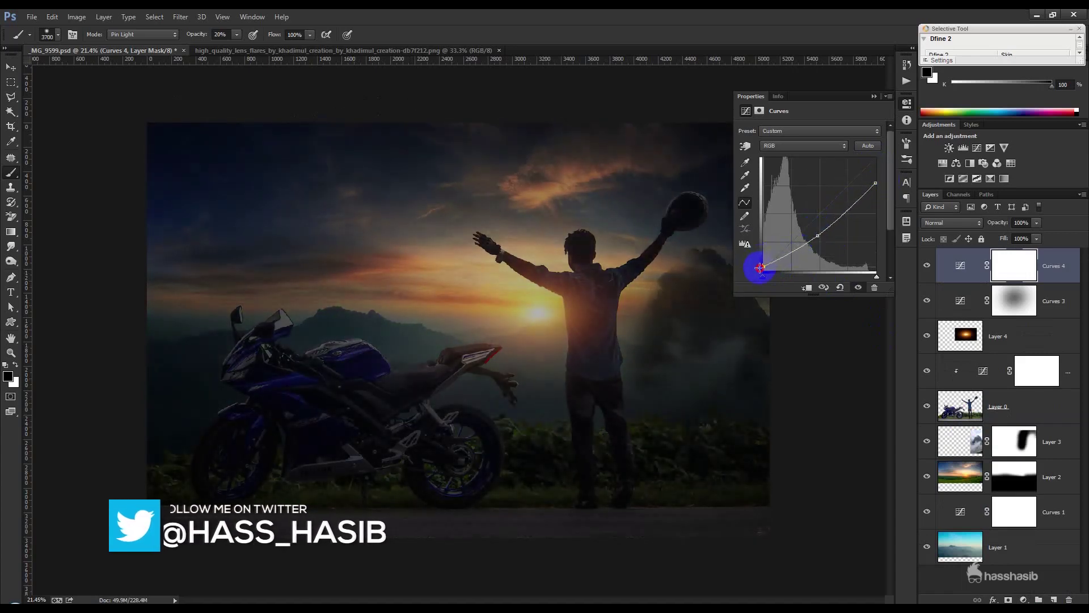
click(875, 183)
drag(875, 183, 875, 166)
click(817, 236)
drag(817, 236, 816, 233)
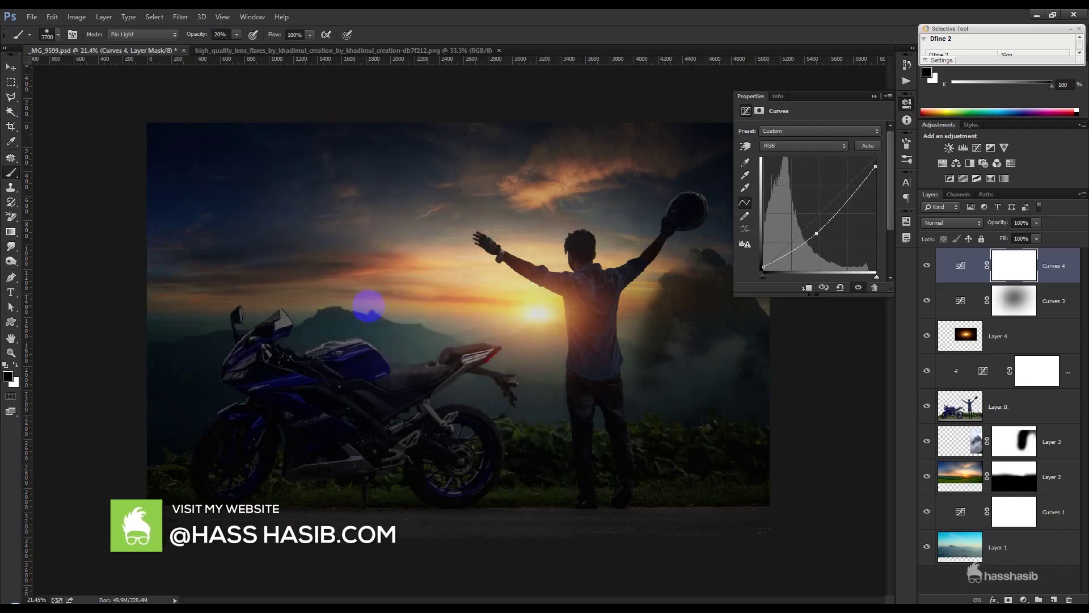
Brush the Curves 4 mask to lift the darkening off the image centre
key(bracketleft)
drag(368, 306, 378, 306)
key(bracketleft)
key(bracketleft)
key(bracketleft)
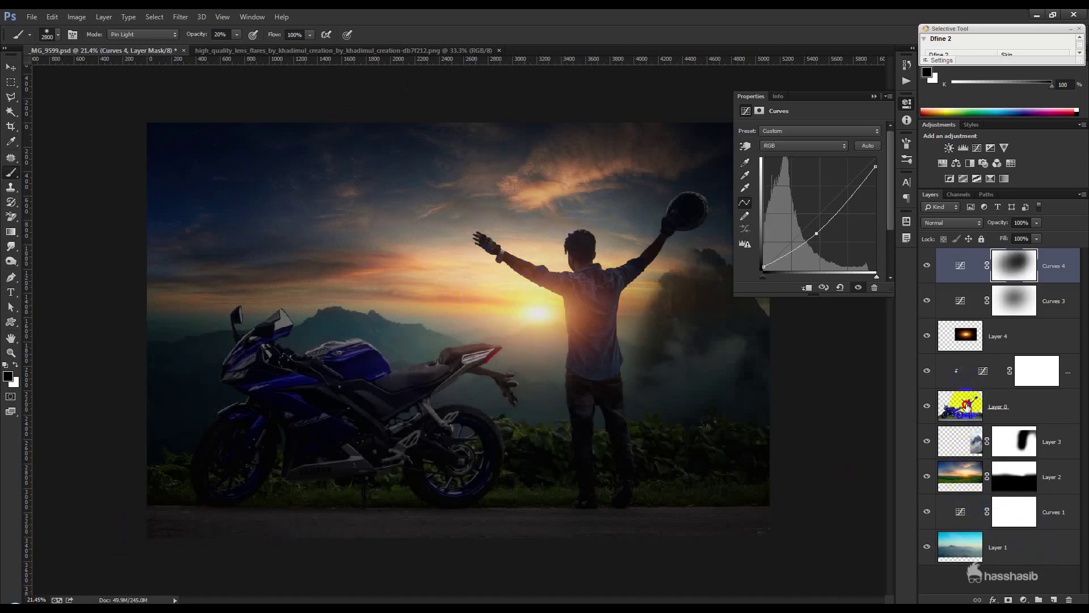
Clone road texture onto Layer 0 near the bottom right
click(967, 404)
click(11, 188)
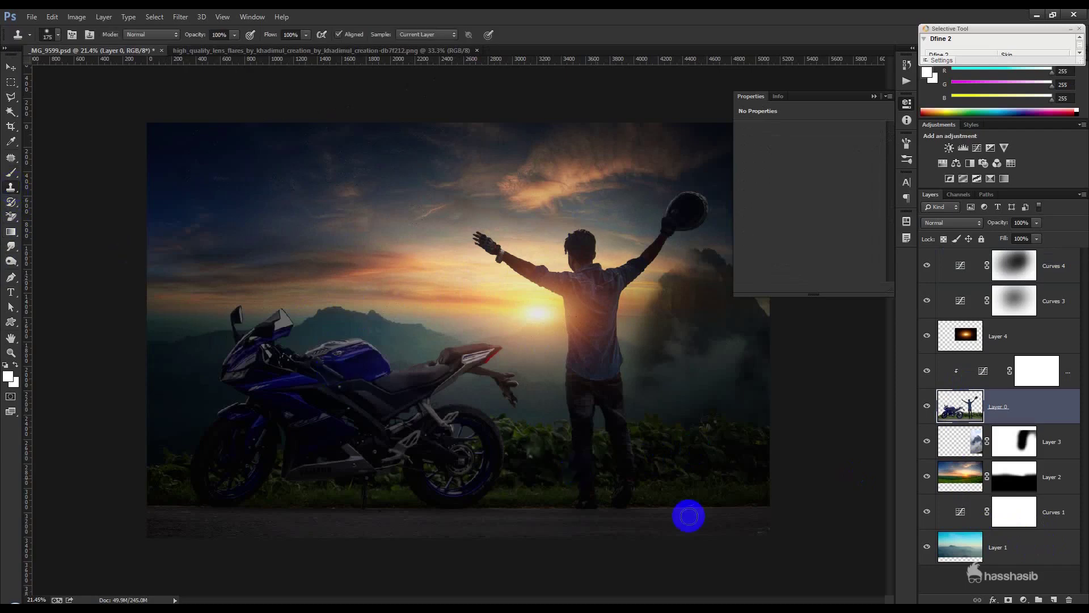
alt+click(723, 525)
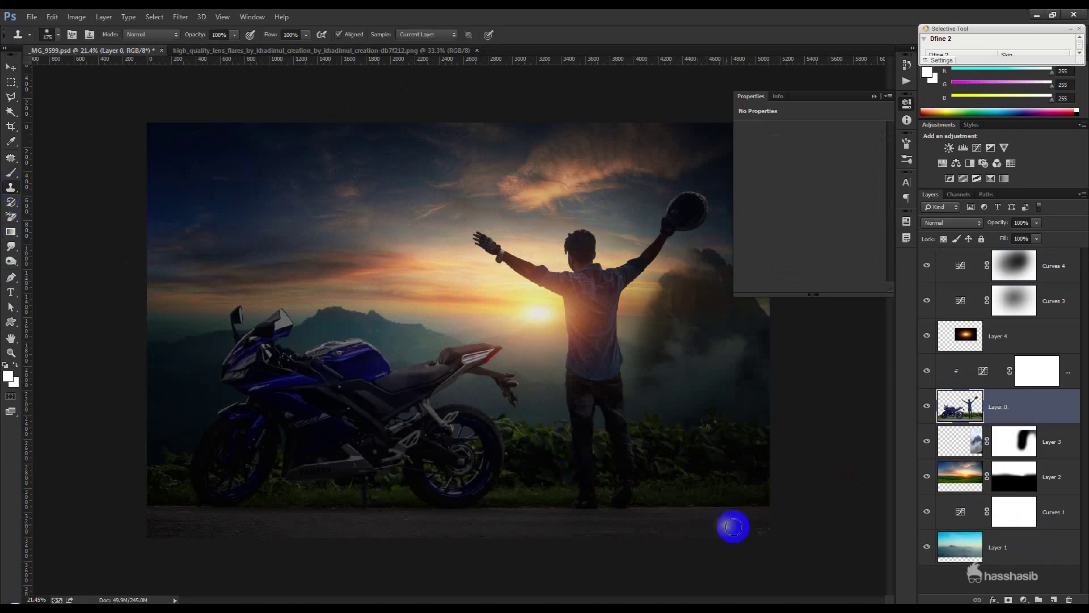
drag(745, 529, 795, 555)
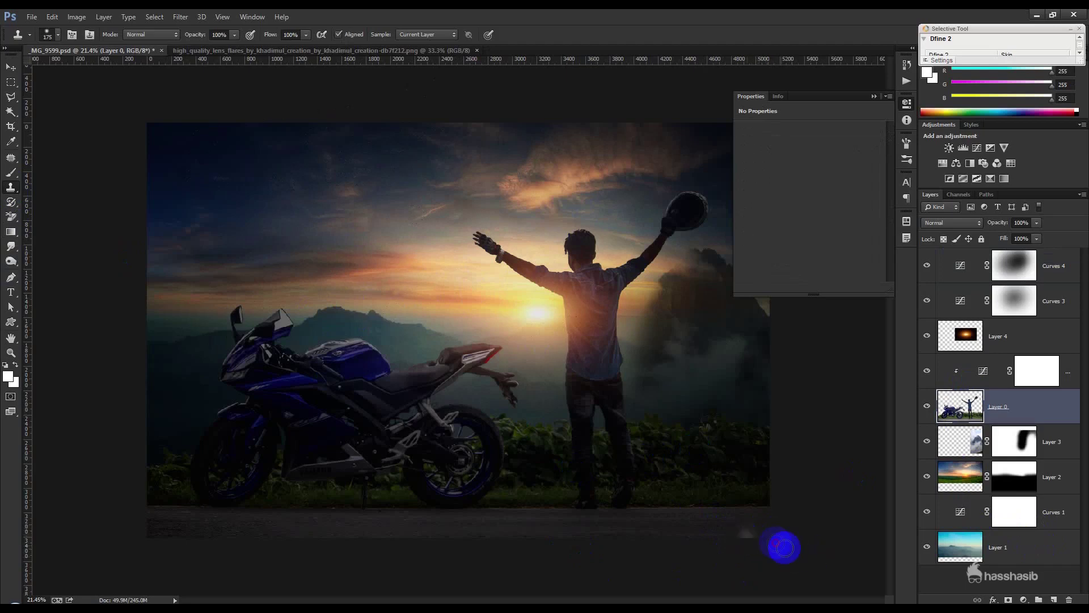
Compare the Curves 3 vignette on and off, then lower Curves 3 and Curves 4 opacity
click(11, 67)
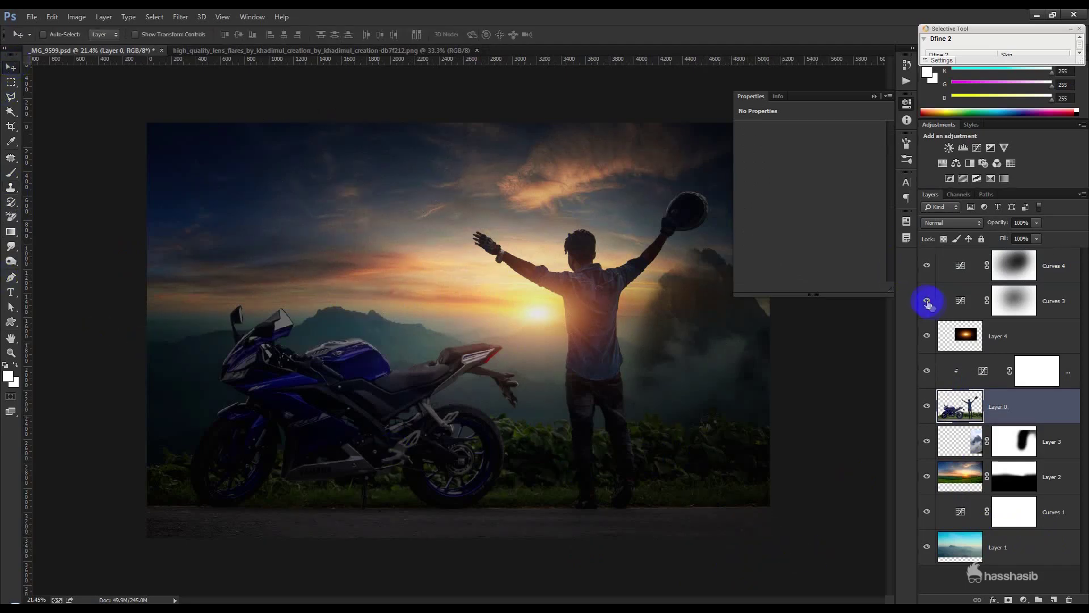
click(927, 300)
click(927, 302)
click(966, 295)
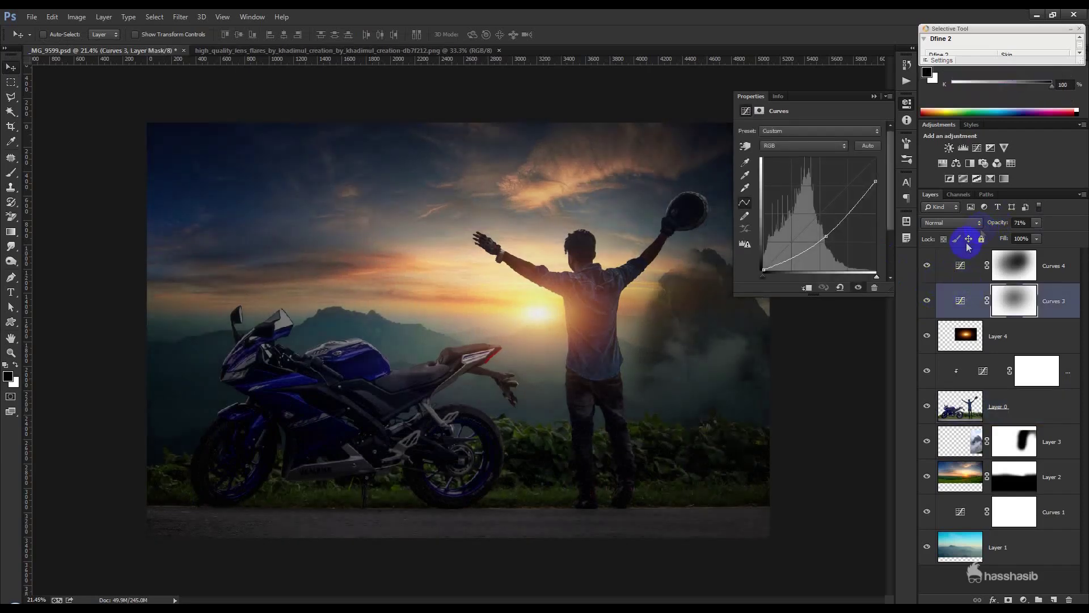
click(967, 261)
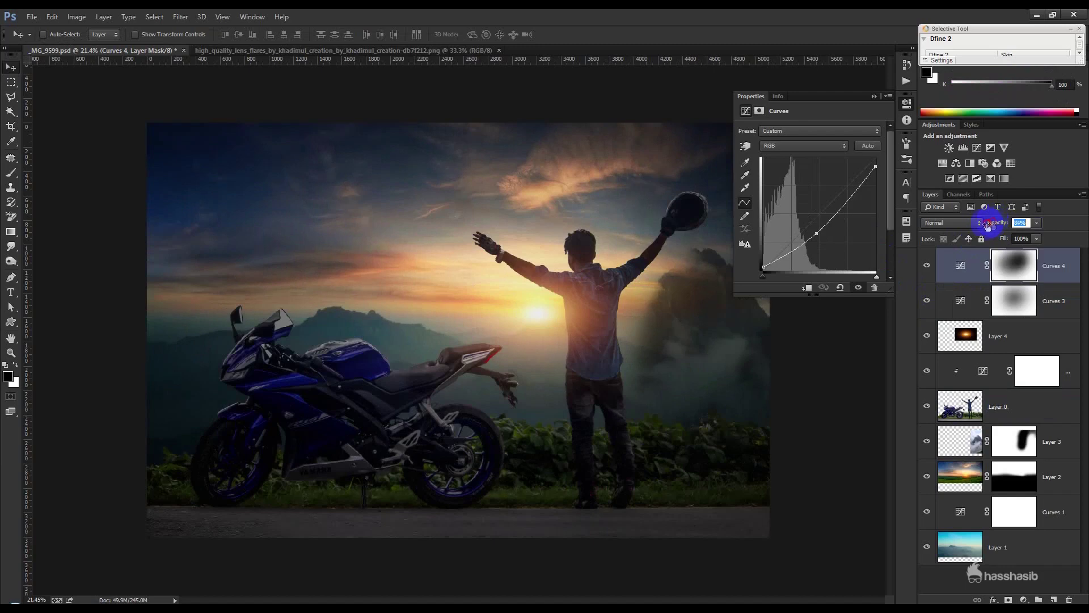
click(874, 96)
Add an empty Layer 5 on top and choose Image > Apply Image
click(1052, 599)
click(76, 17)
click(131, 186)
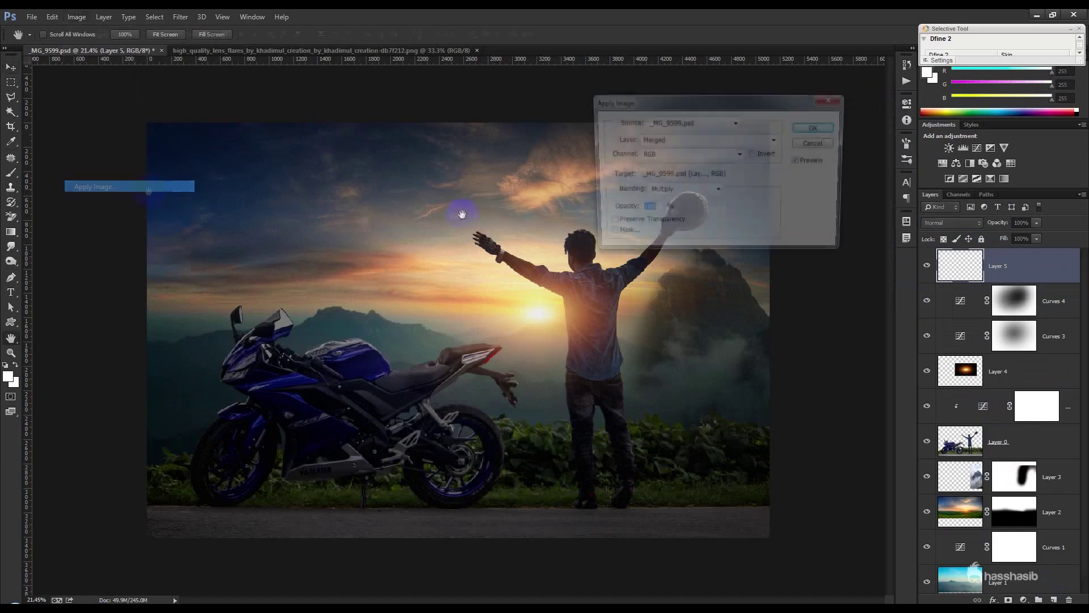
Apply the merged image to Layer 5, then add Layer 6 clipped to Layer 0 with its outline selected
click(818, 128)
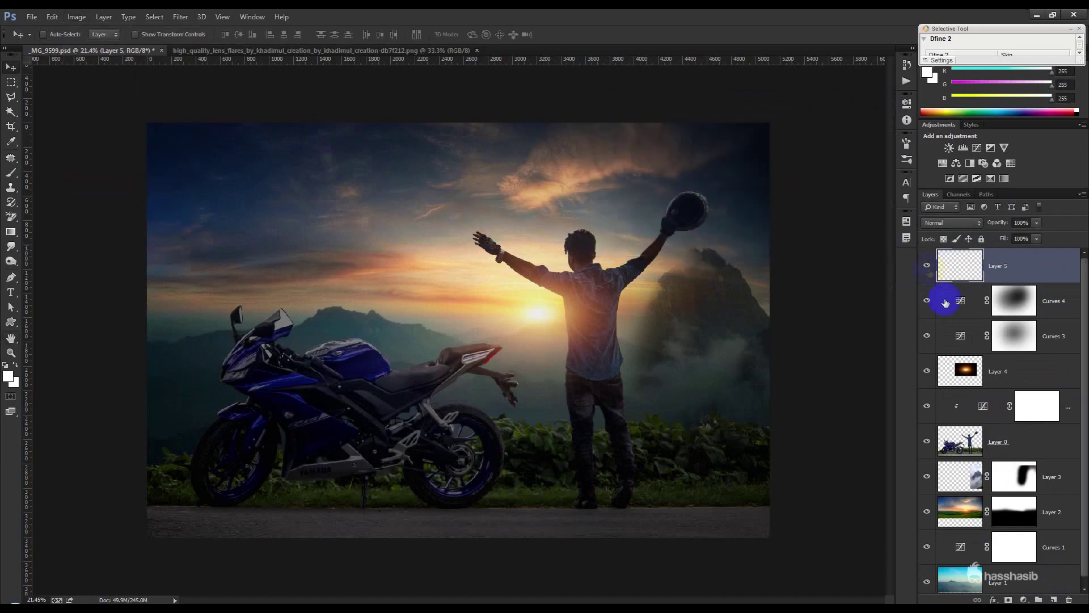
click(992, 441)
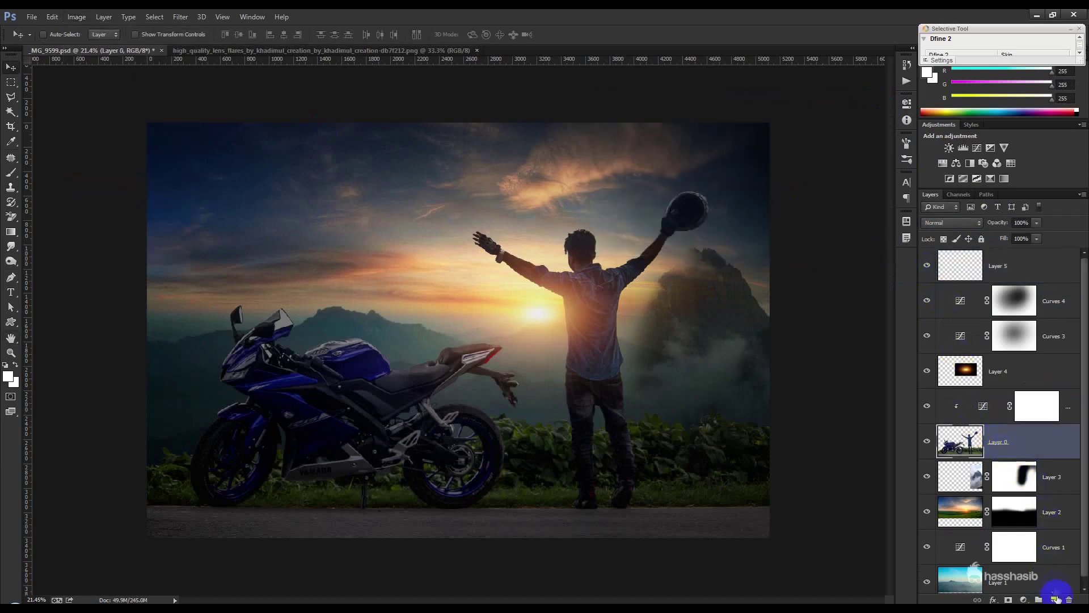
click(1055, 598)
key(ctrl+alt+g)
ctrl+click(967, 476)
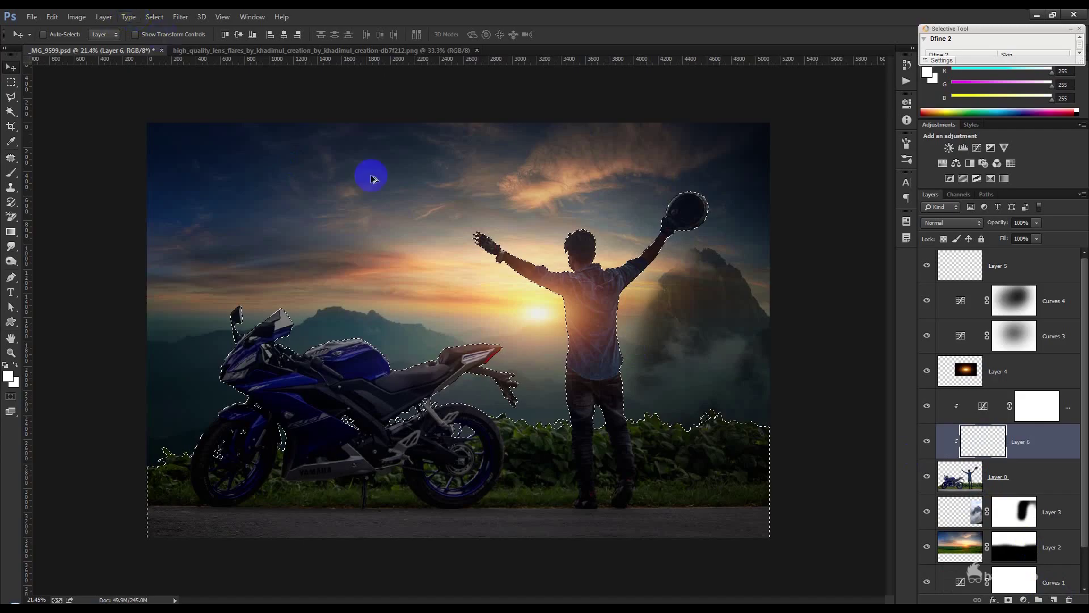
scroll(528, 264, up, 5)
scroll(523, 265, up, 1)
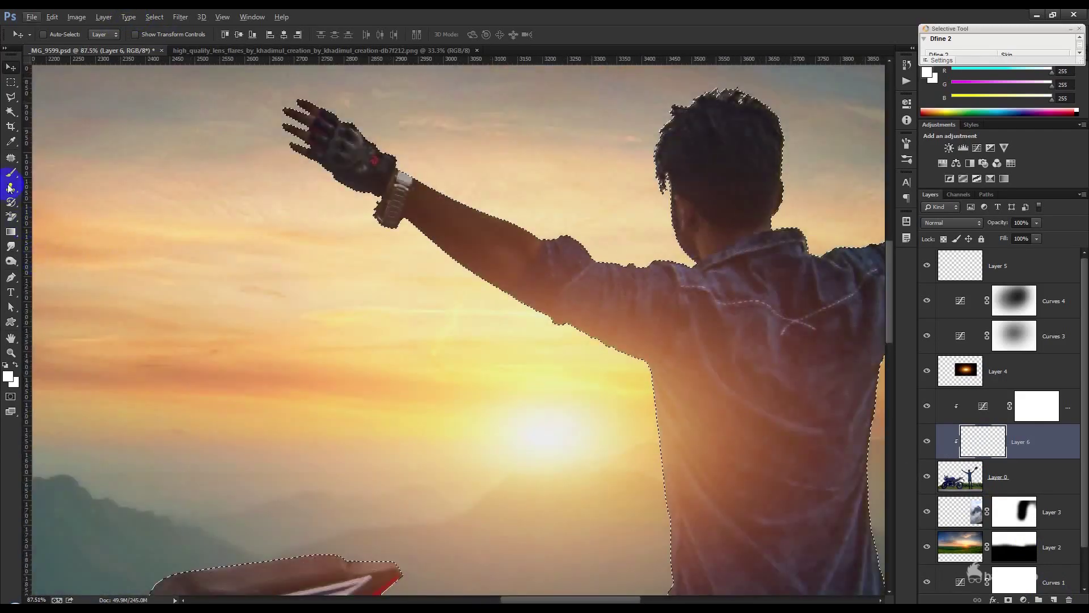
click(11, 142)
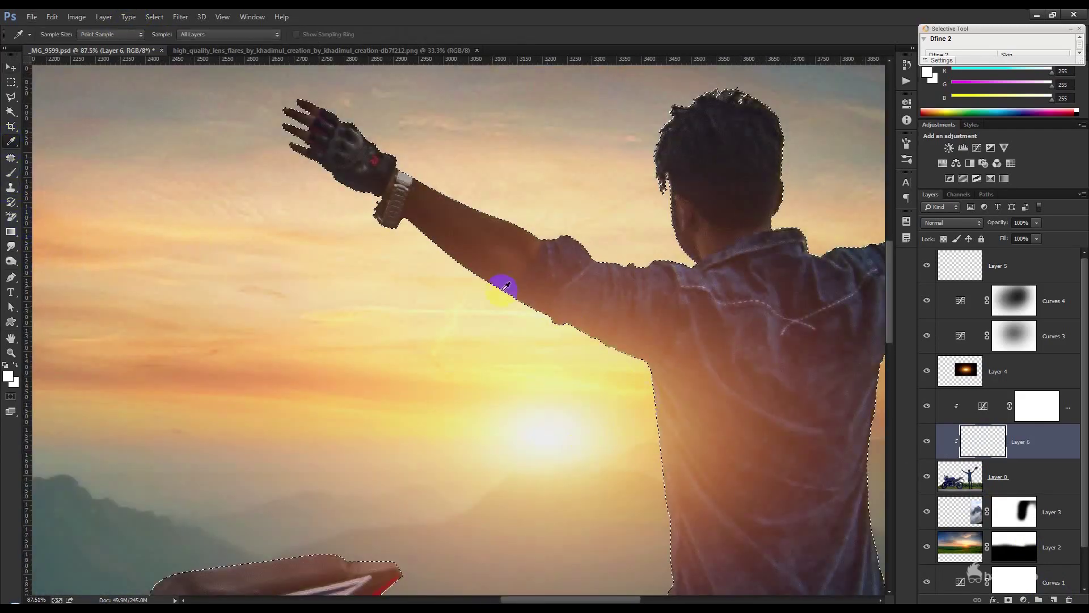
Sample the orange sunset colour and set a slightly smaller brush at full opacity
click(336, 374)
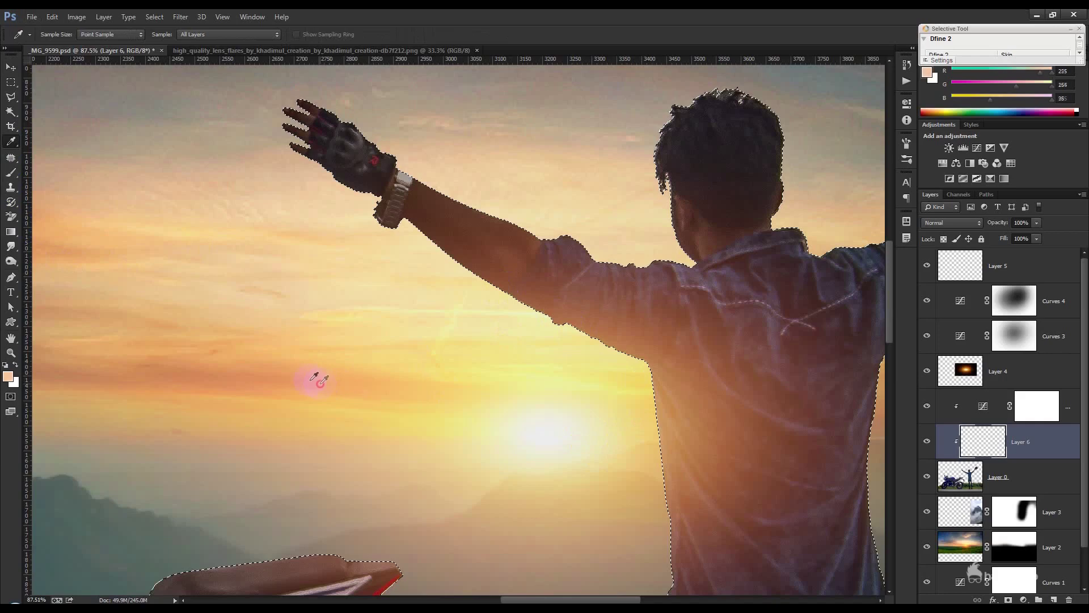
click(11, 172)
key(bracketleft)
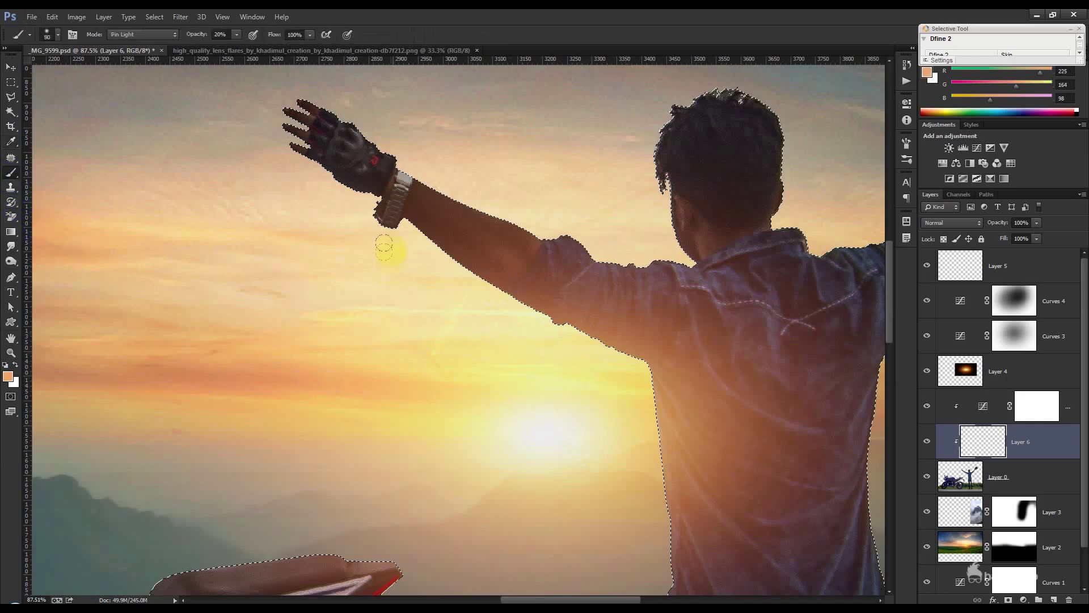
drag(195, 34, 224, 34)
Paint orange rim light along the raised arm and the jeans' left edge
mouse_move(397, 232)
mouse_down()
mouse_move(647, 372)
mouse_move(658, 571)
mouse_up()
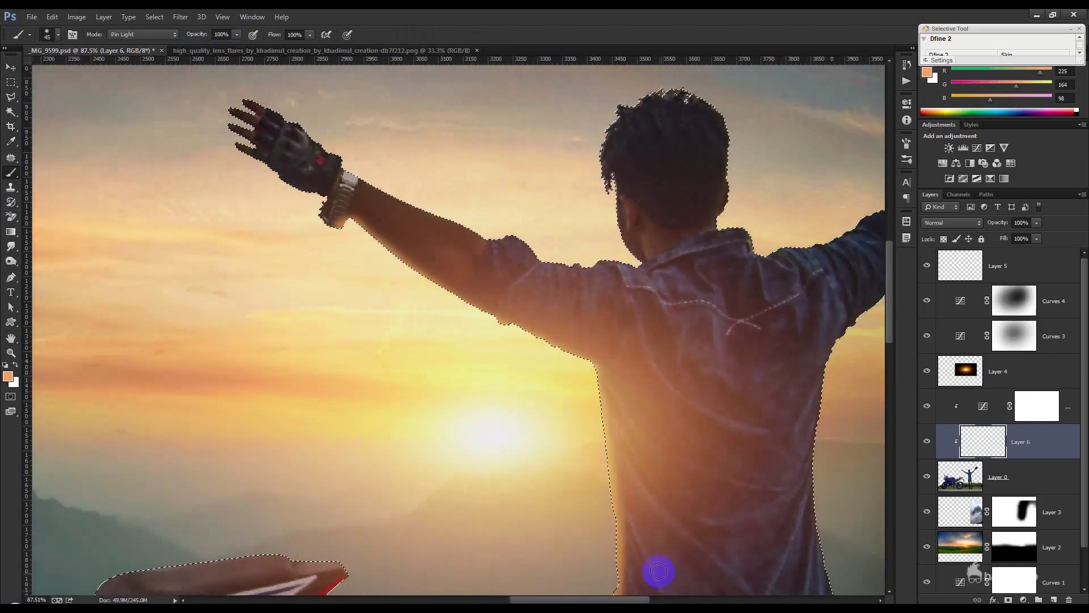
scroll(658, 572, down, 3)
scroll(621, 548, down, 2)
drag(607, 455, 598, 583)
scroll(589, 562, down, 2)
scroll(602, 499, down, 2)
mouse_move(605, 464)
mouse_down()
mouse_move(598, 491)
mouse_move(612, 564)
mouse_move(614, 553)
mouse_up()
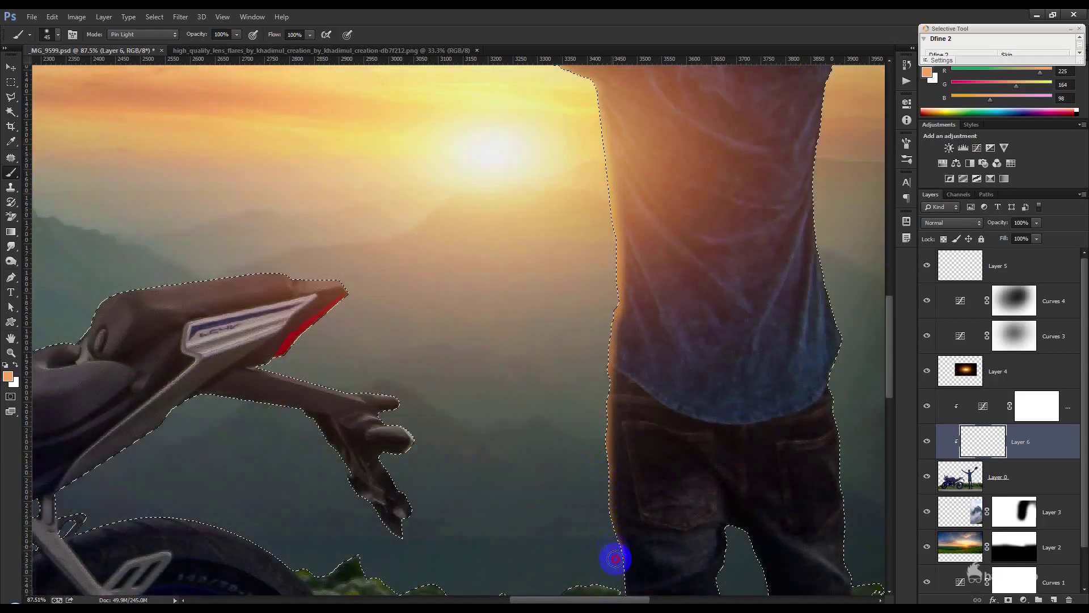
scroll(741, 554, down, 3)
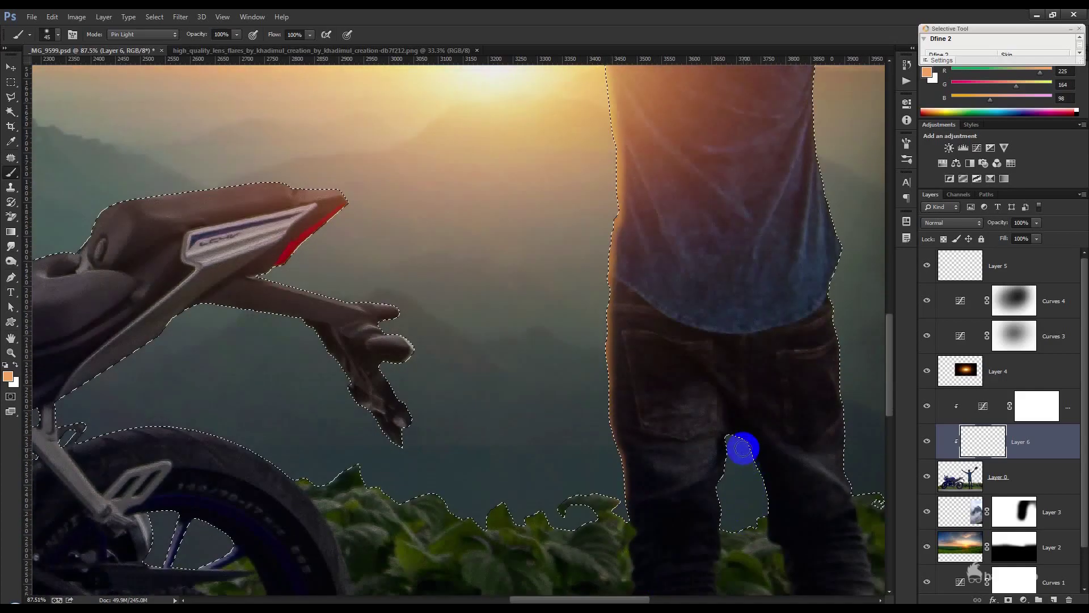
scroll(668, 279, up, 3)
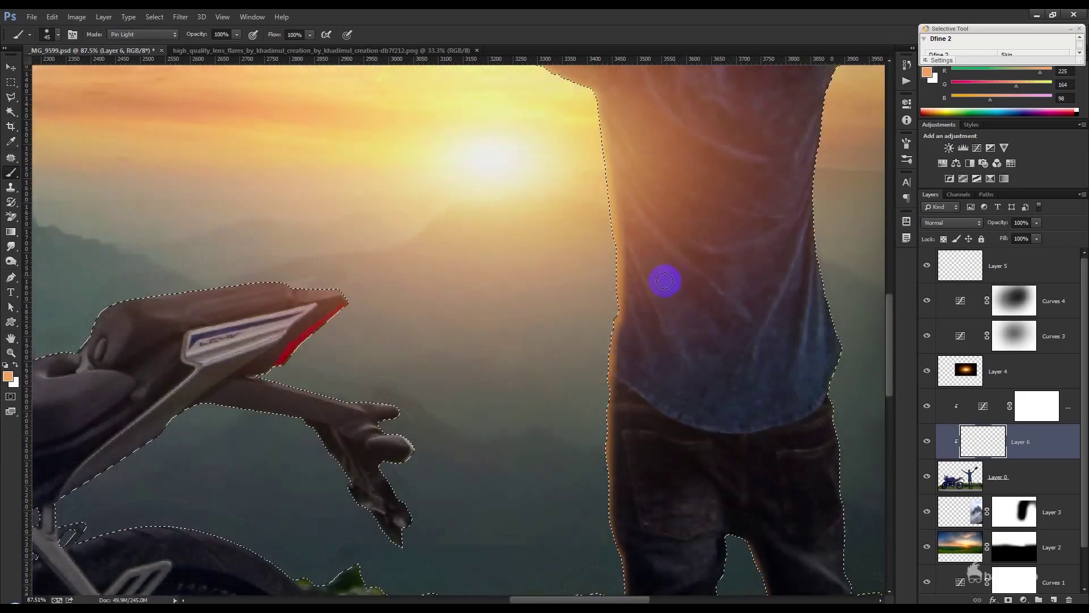
Paint orange glow on the fingertips, the arm's upper edge and the motorcycle's upper edge
drag(417, 521, 412, 448)
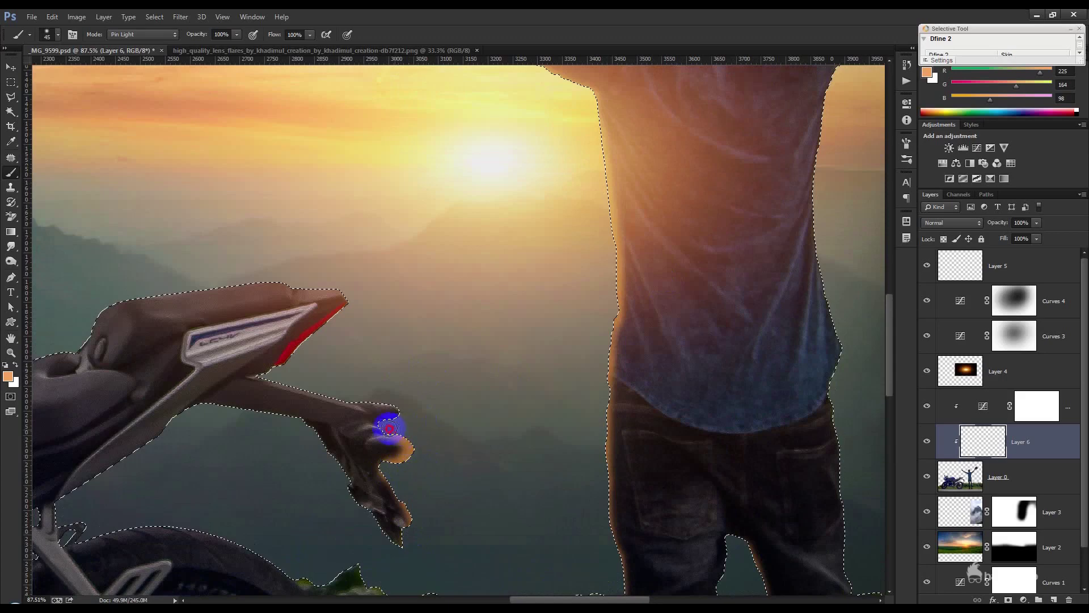
mouse_move(282, 379)
mouse_down()
mouse_move(324, 391)
mouse_move(287, 363)
mouse_move(326, 324)
mouse_move(331, 280)
mouse_up()
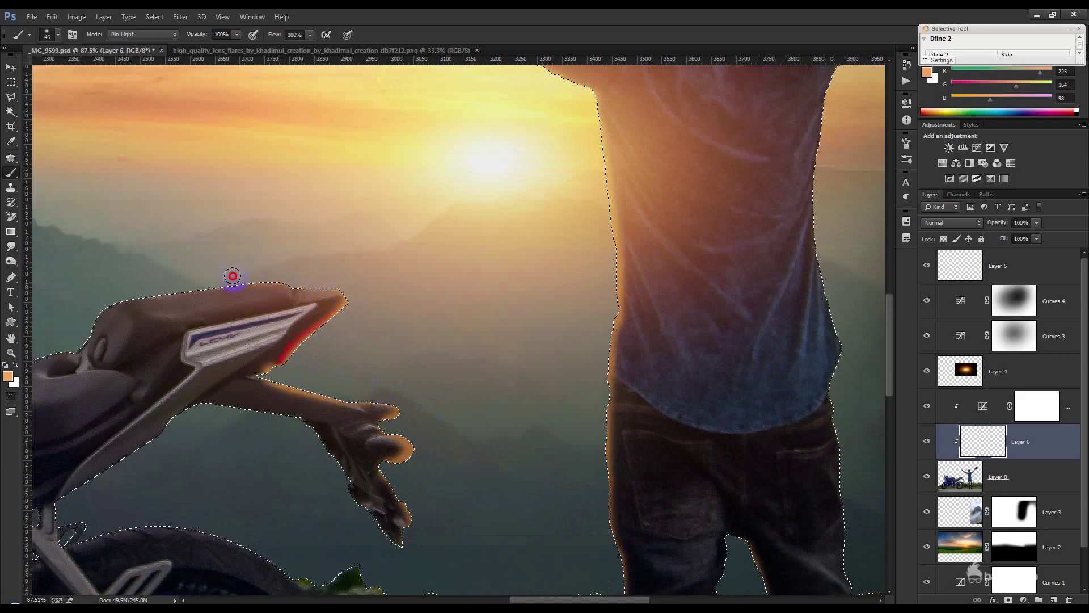
drag(149, 291, 105, 307)
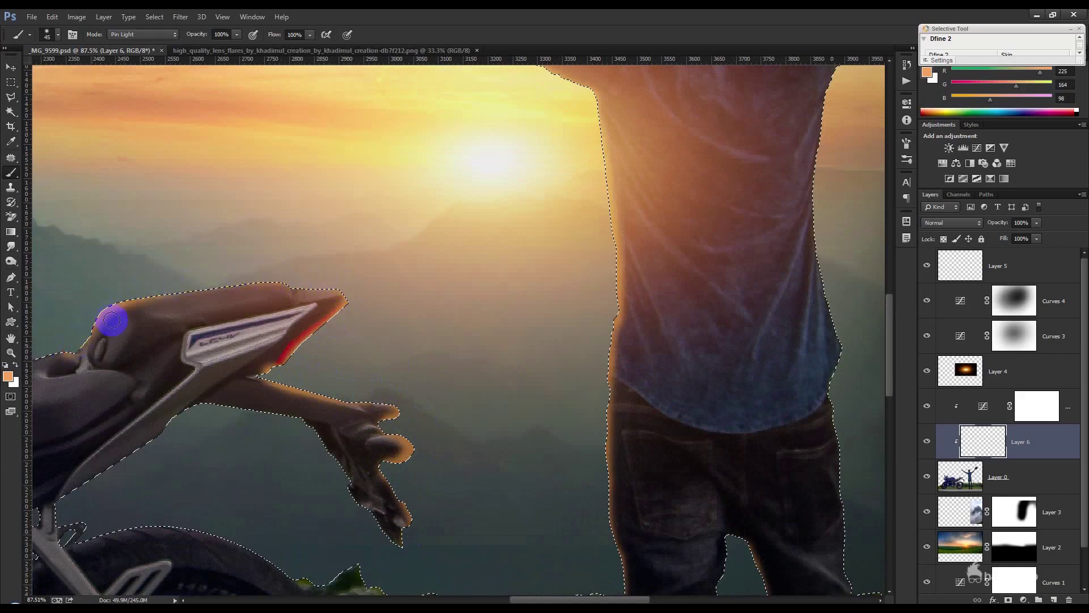
drag(168, 285, 226, 290)
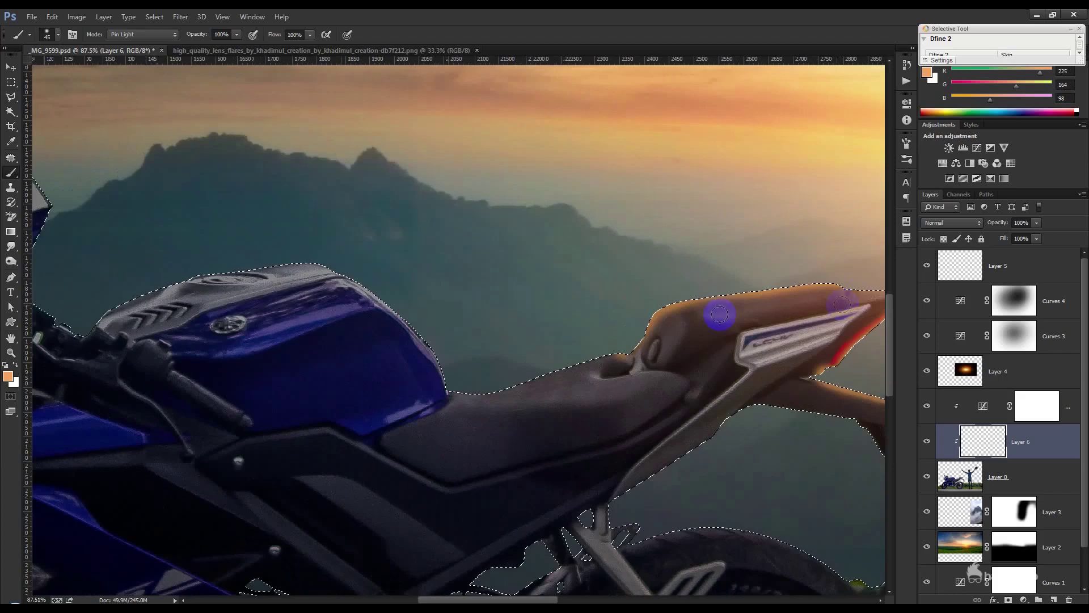
Paint orange glow along the seat, fuel tank, handlebar, fairing and windshield edges
drag(720, 315, 631, 342)
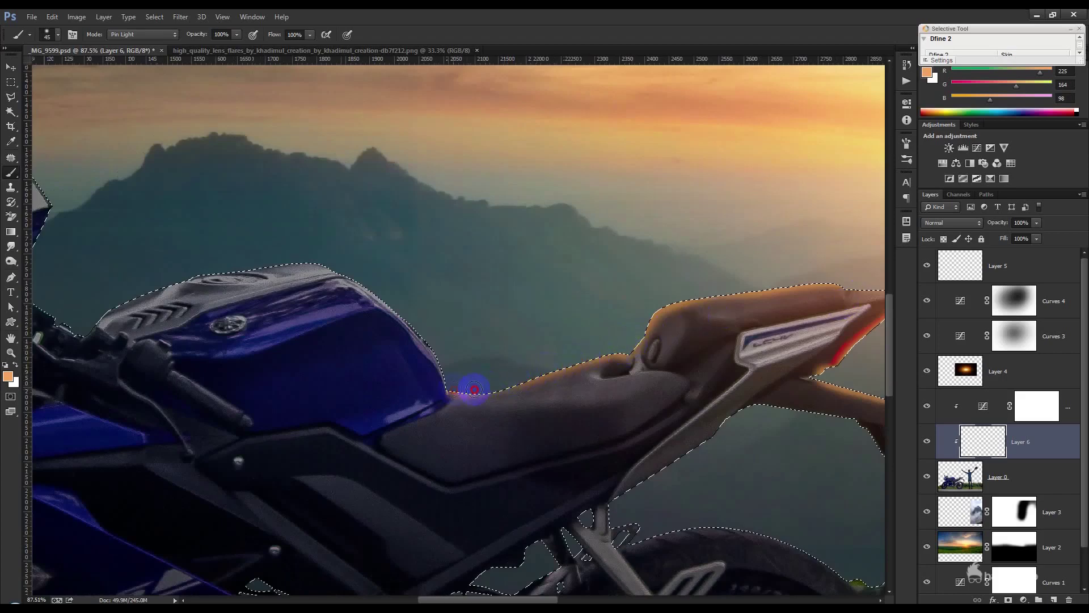
drag(441, 363, 338, 271)
drag(434, 285, 650, 279)
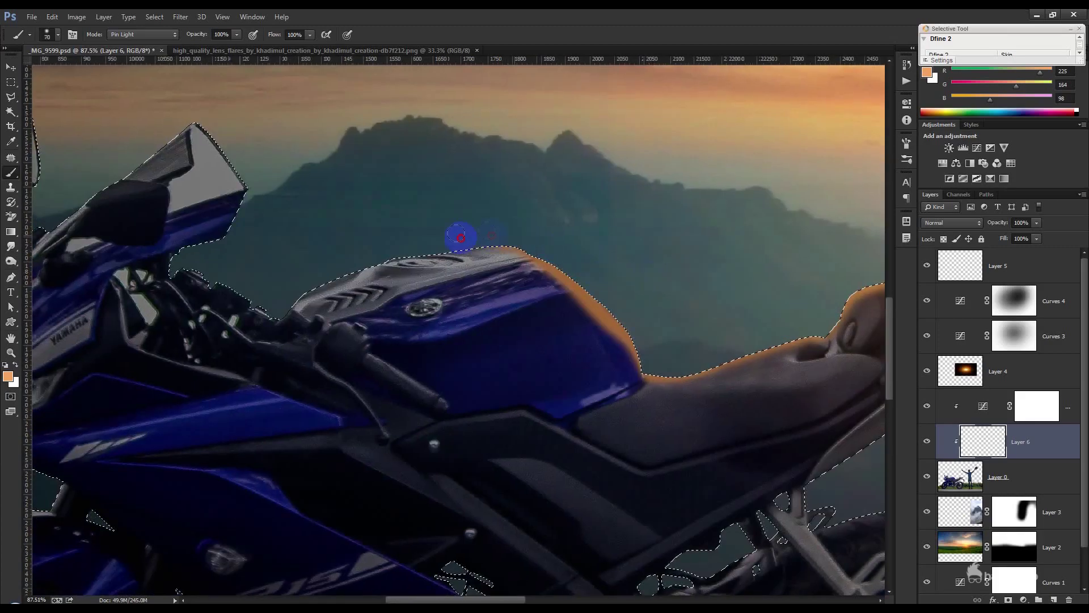
mouse_move(397, 250)
mouse_down()
mouse_move(292, 295)
mouse_move(187, 264)
mouse_move(252, 195)
mouse_up()
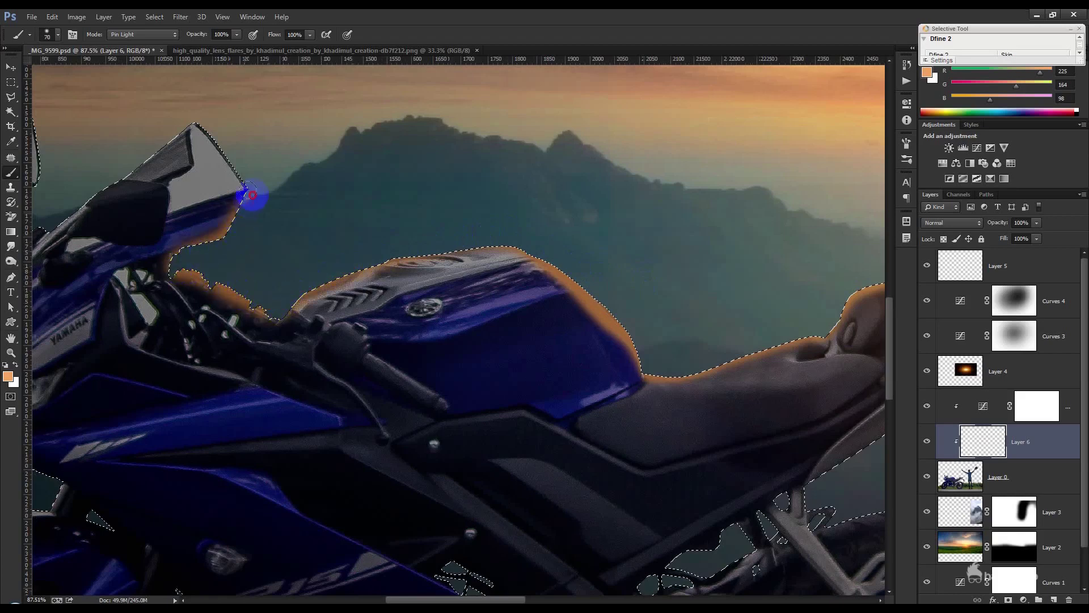
key(ctrl+z)
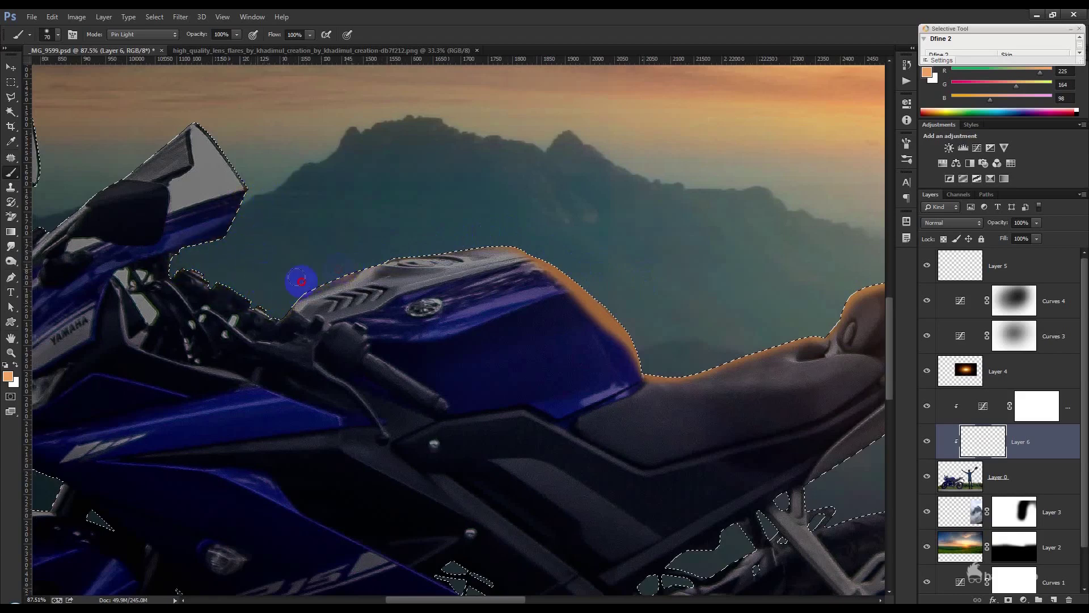
drag(271, 306, 182, 272)
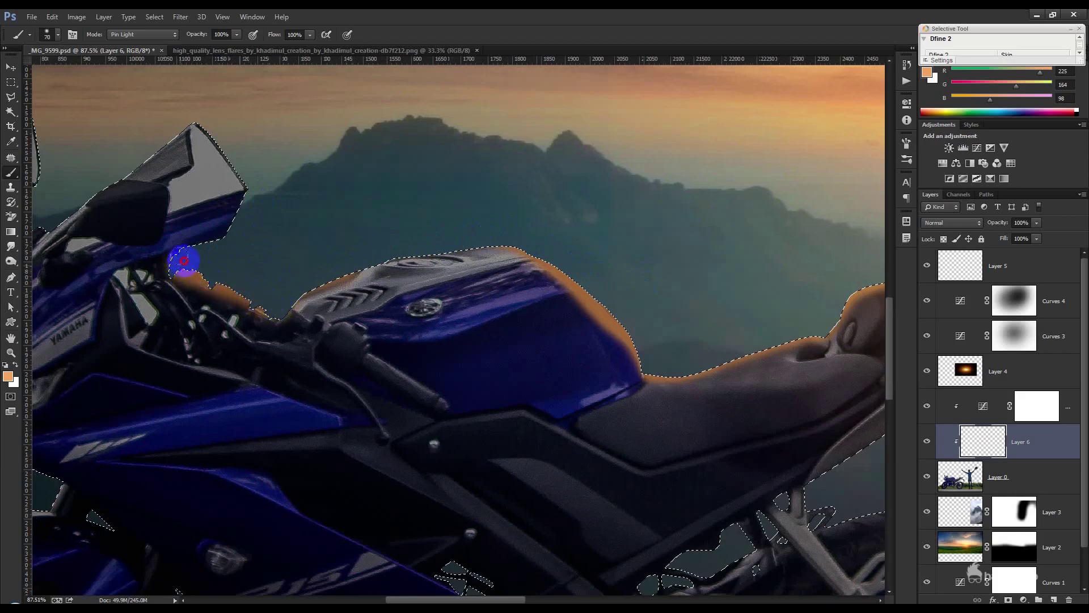
drag(386, 261, 538, 238)
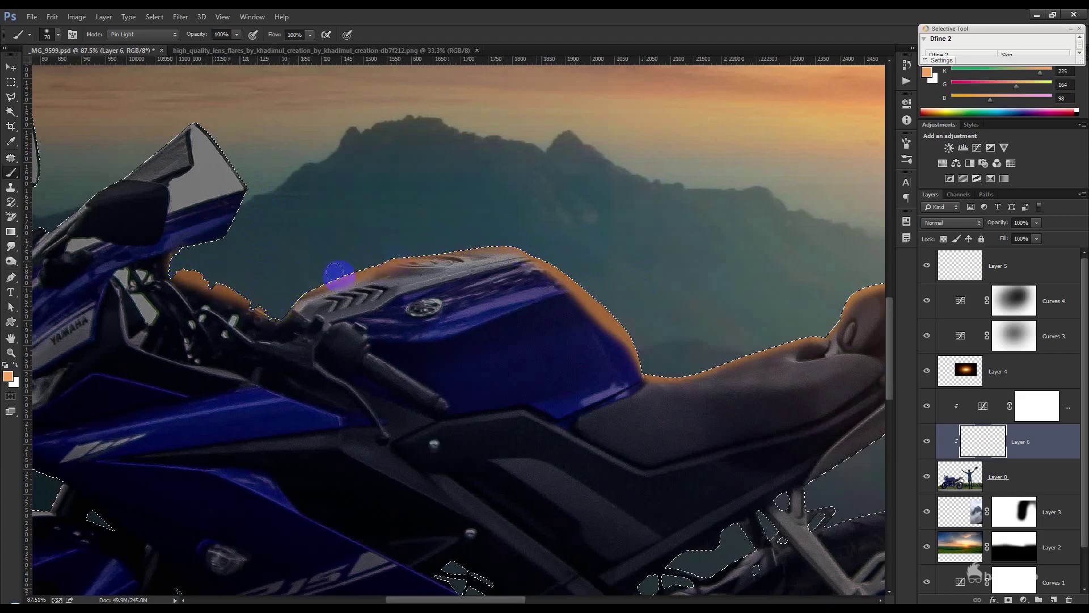
drag(283, 301, 268, 311)
drag(261, 192, 175, 116)
Add orange glow along the top of the rear wheel and a faint touch on the swingarm
scroll(267, 227, down, 3)
click(130, 193)
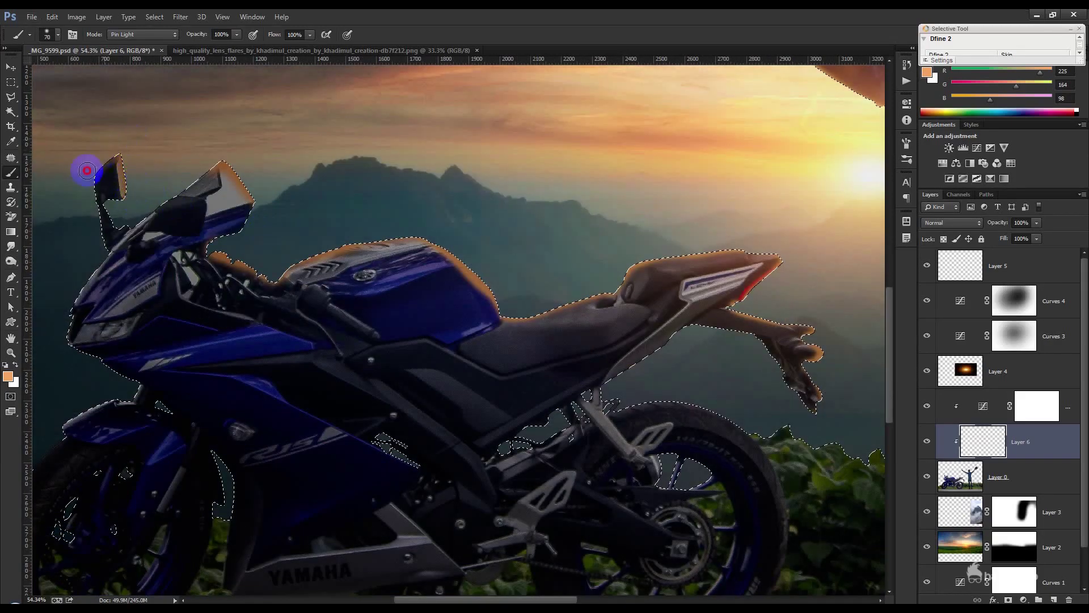
scroll(113, 280, down, 2)
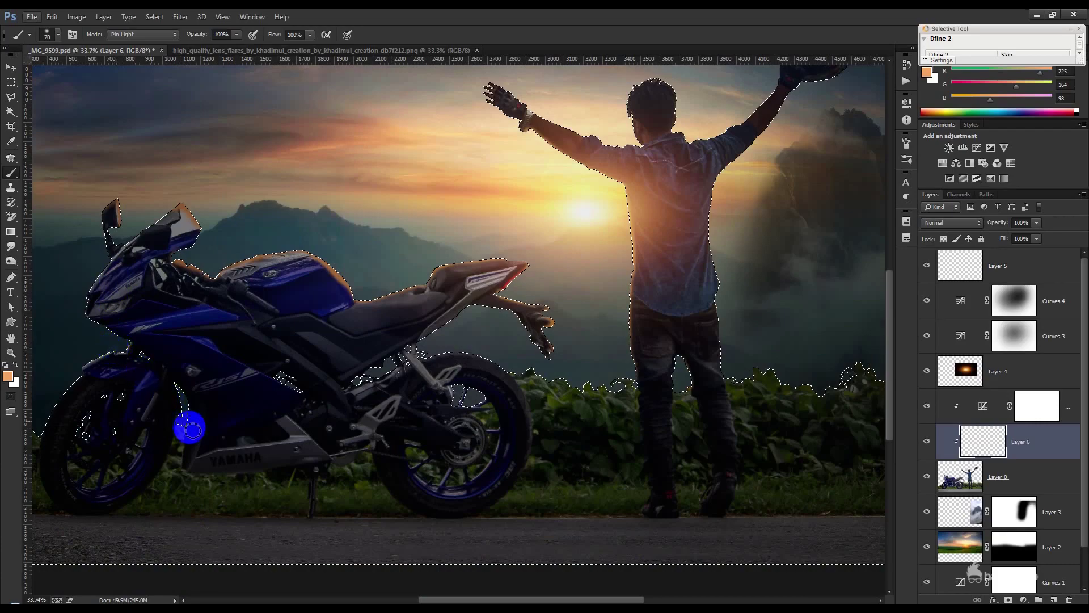
scroll(460, 380, up, 2)
mouse_move(416, 344)
mouse_down()
mouse_move(474, 341)
mouse_move(532, 360)
mouse_up()
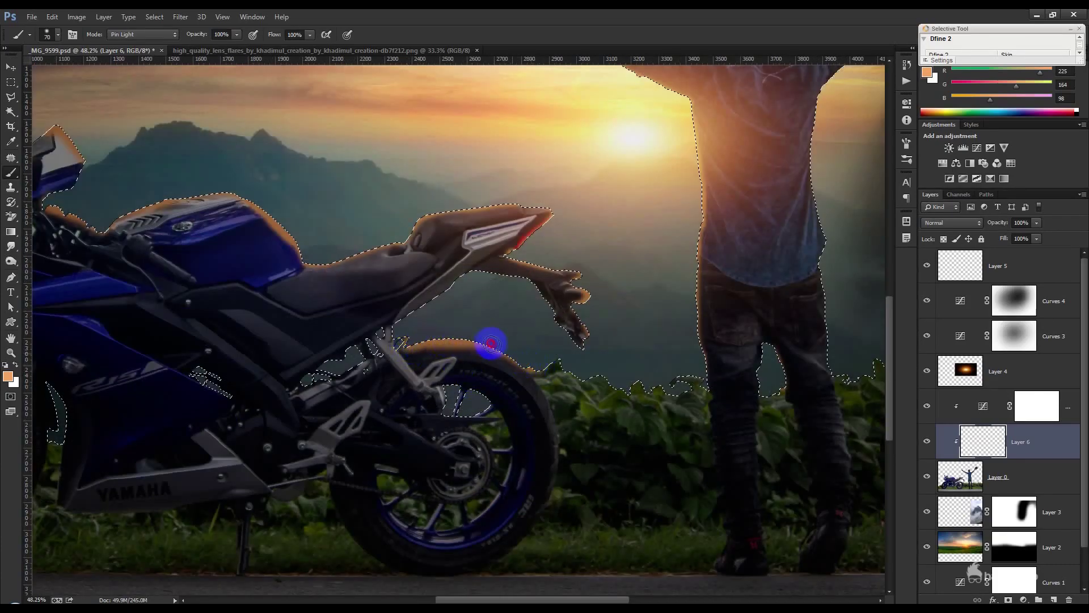
drag(330, 372, 356, 366)
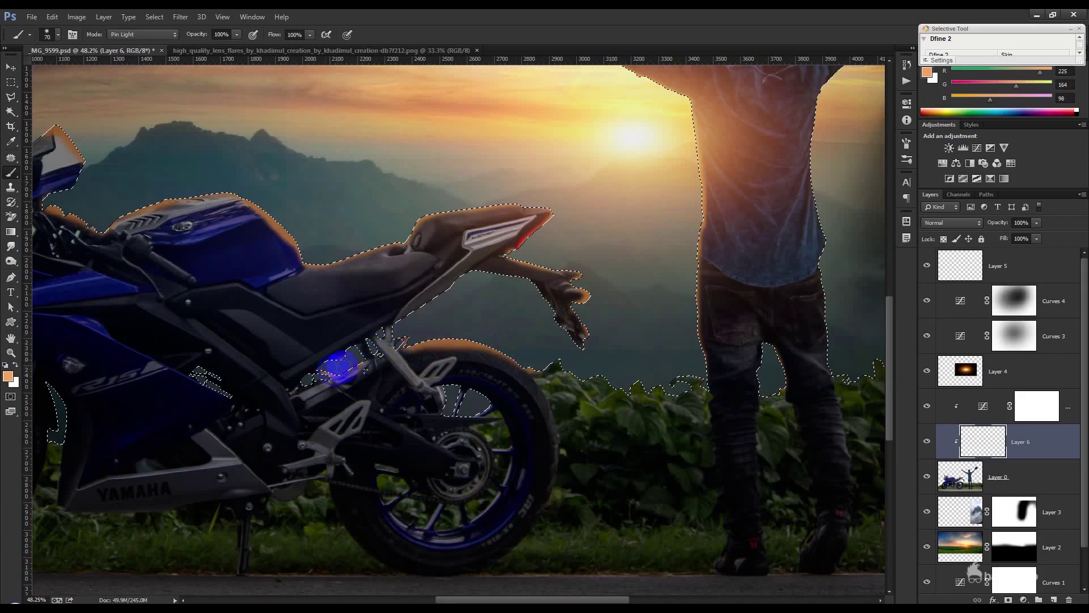
scroll(360, 360, down, 3)
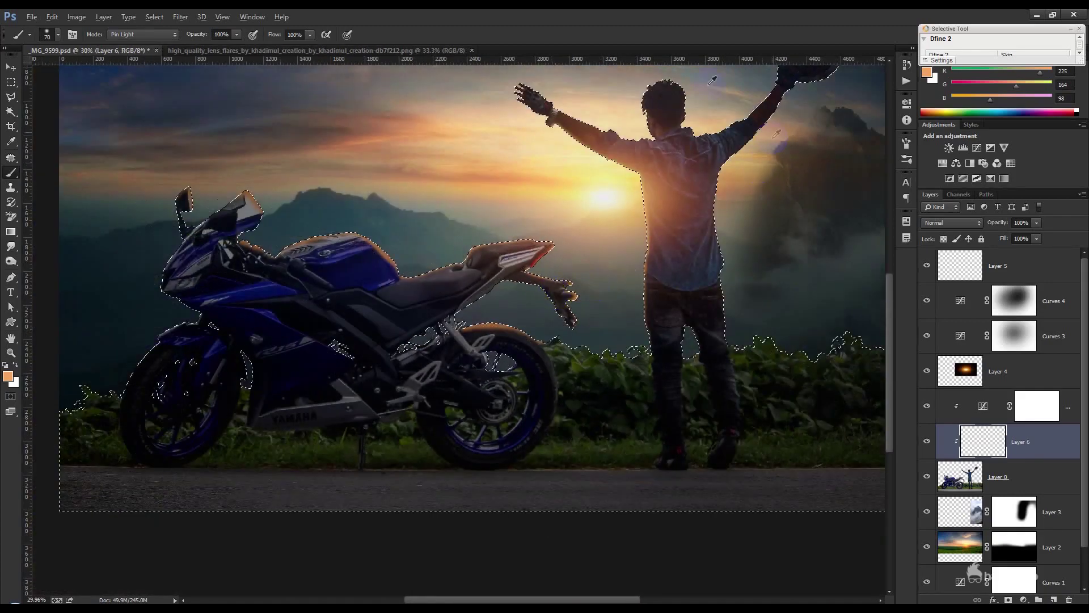
scroll(629, 195, up, 4)
Paint orange glow along the man's neck, hair, shoulder and raised arm
mouse_move(629, 194)
mouse_down()
mouse_move(651, 67)
mouse_move(652, 85)
mouse_up()
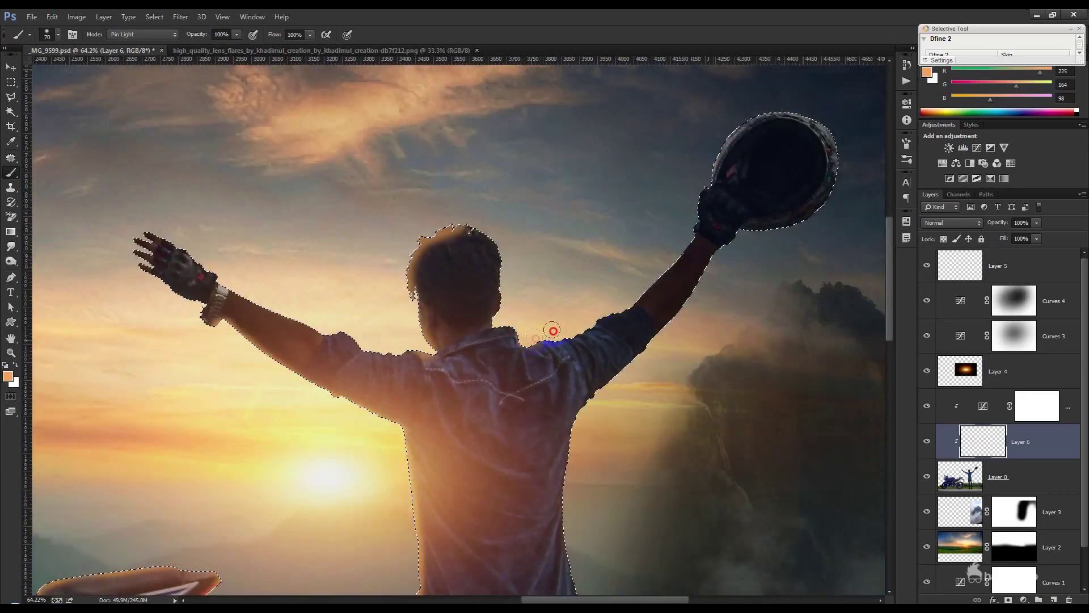
mouse_move(553, 331)
mouse_down()
mouse_move(688, 261)
mouse_move(722, 153)
mouse_move(789, 111)
mouse_move(838, 119)
mouse_up()
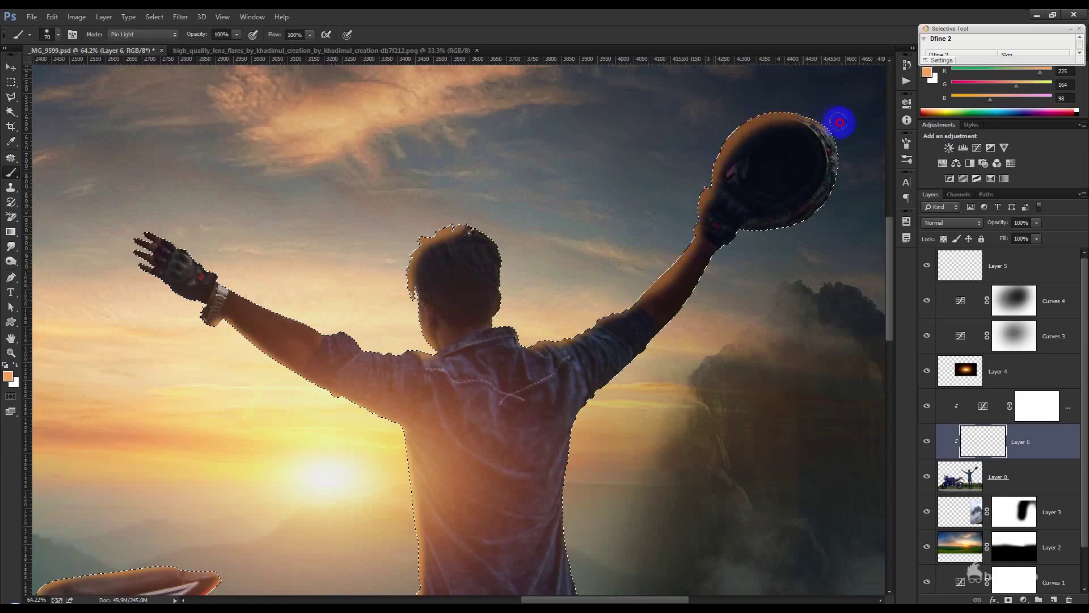
scroll(794, 236, down, 5)
click(958, 222)
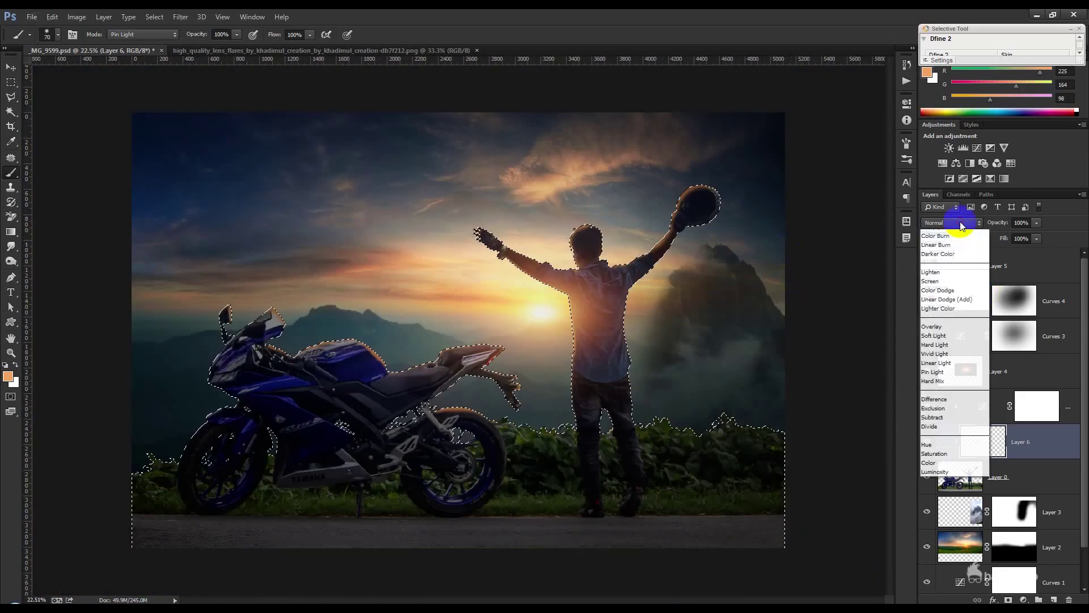
Set Layer 6 to Color Dodge, deselect, and lower its opacity to about 51%
click(942, 336)
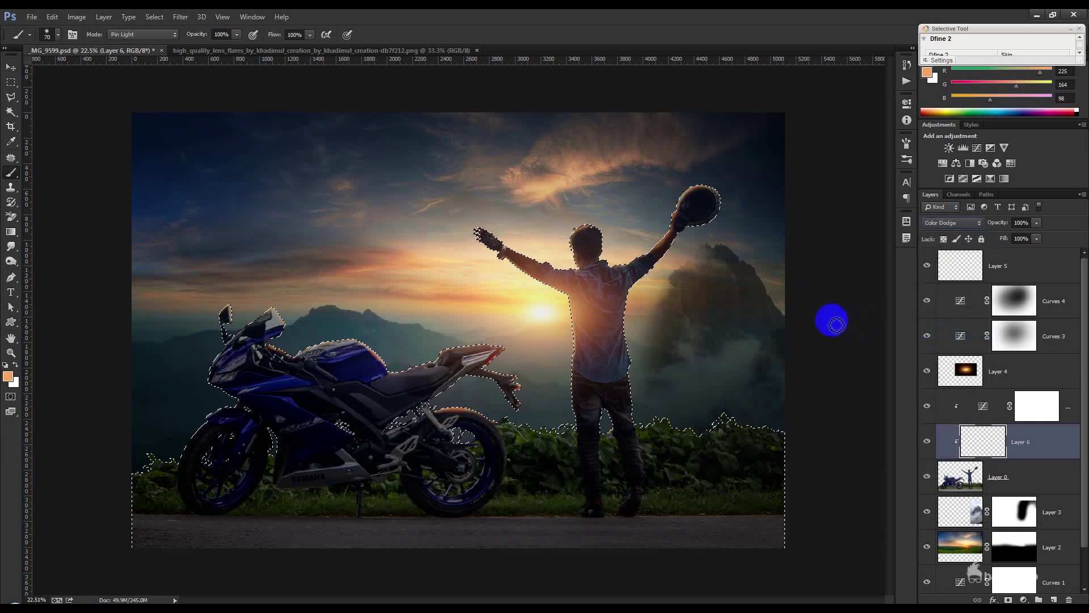
key(ctrl+d)
scroll(824, 322, up, 1)
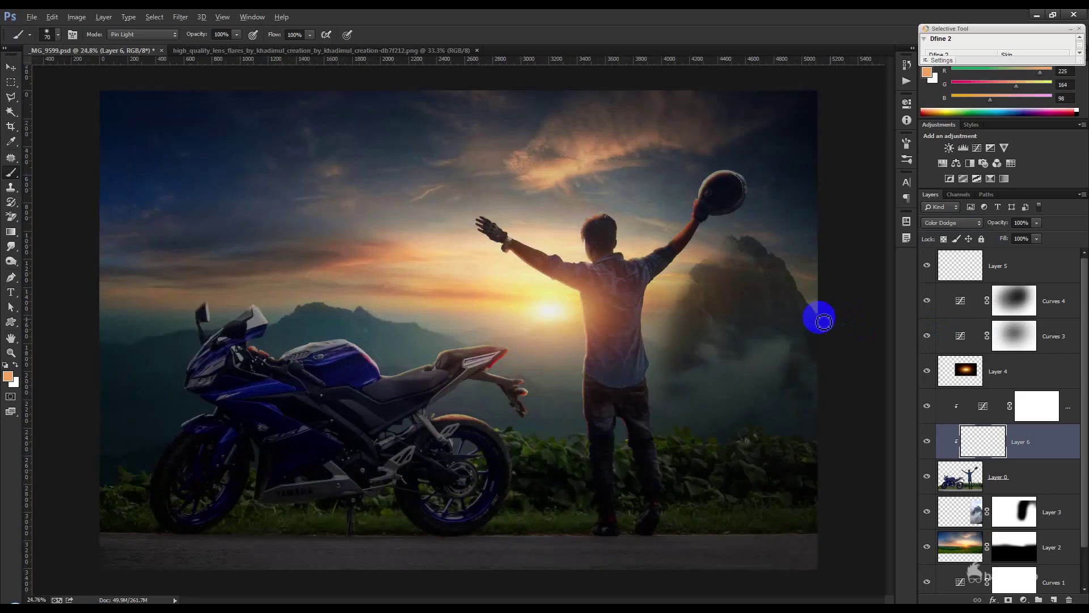
drag(997, 224, 984, 227)
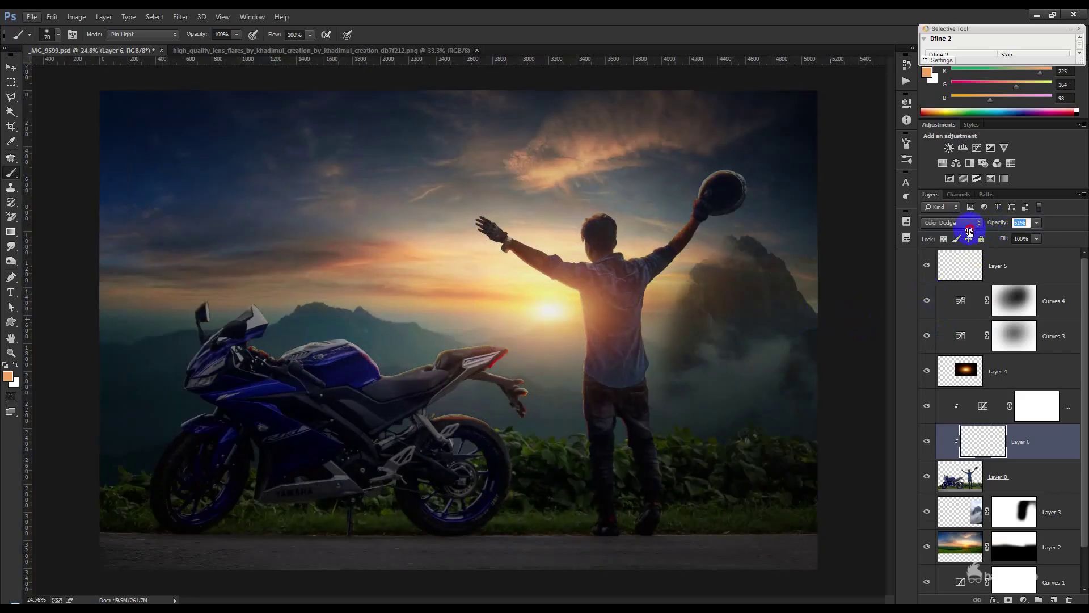
Try Lighter Color, Lighten and other blend modes on Layer 6, settling on Overlay, then select Layer 5
click(967, 224)
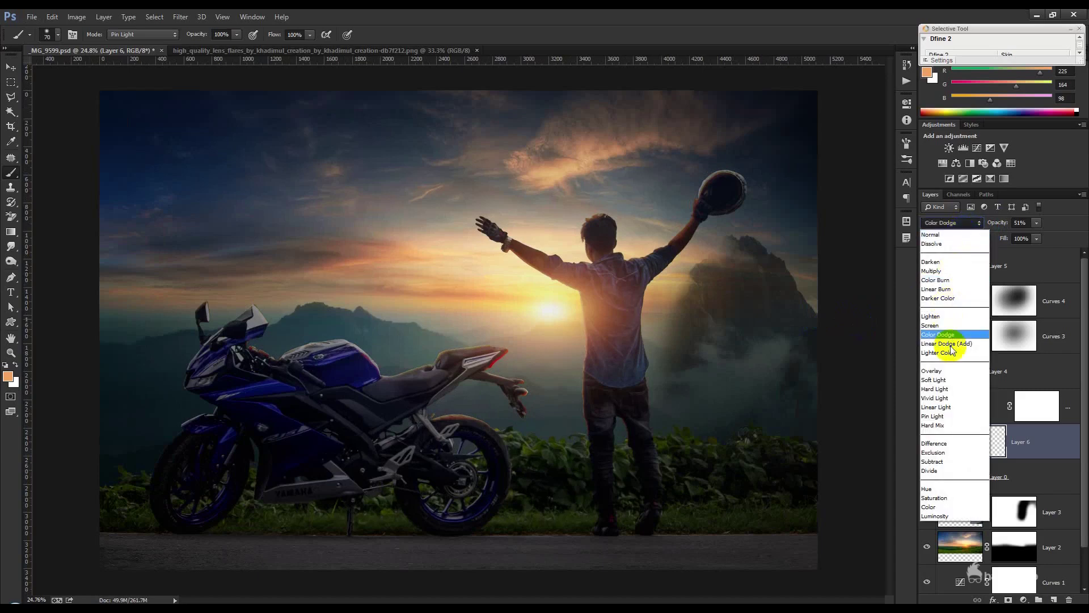
click(951, 352)
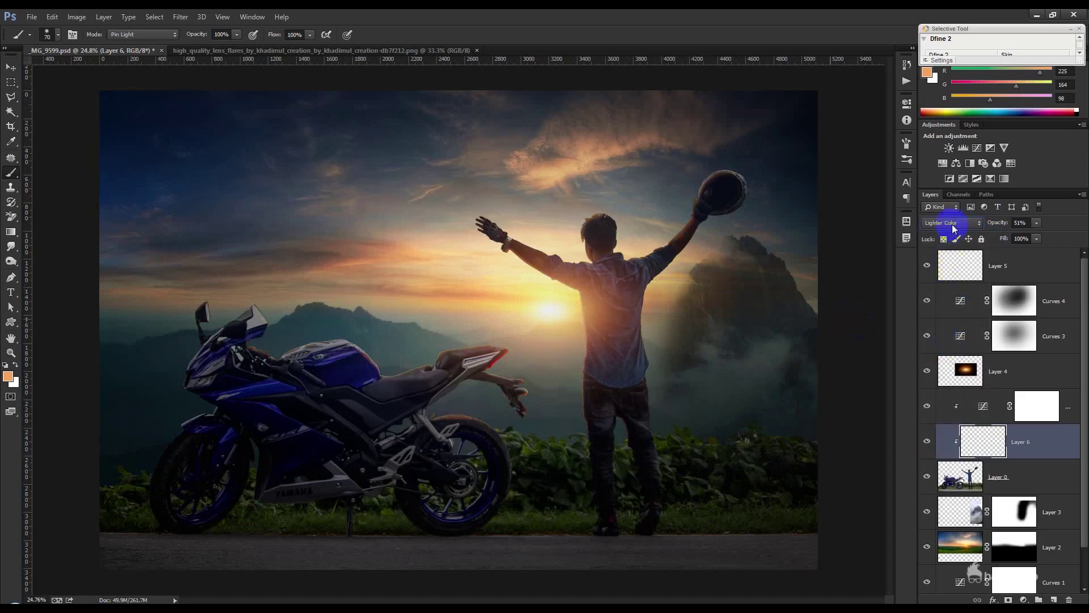
scroll(953, 228, down, 1)
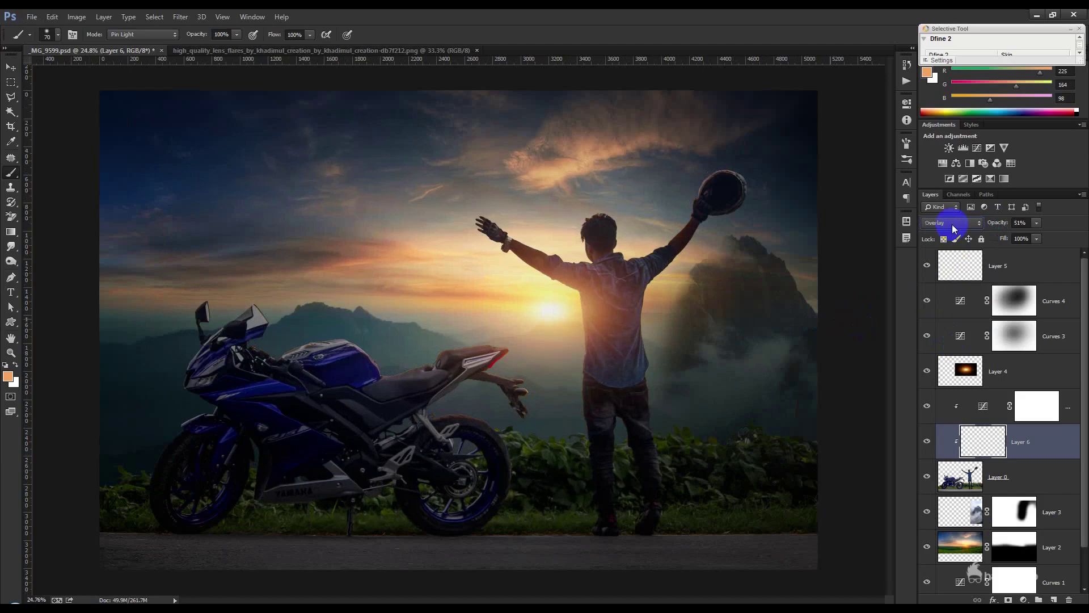
click(953, 228)
click(948, 248)
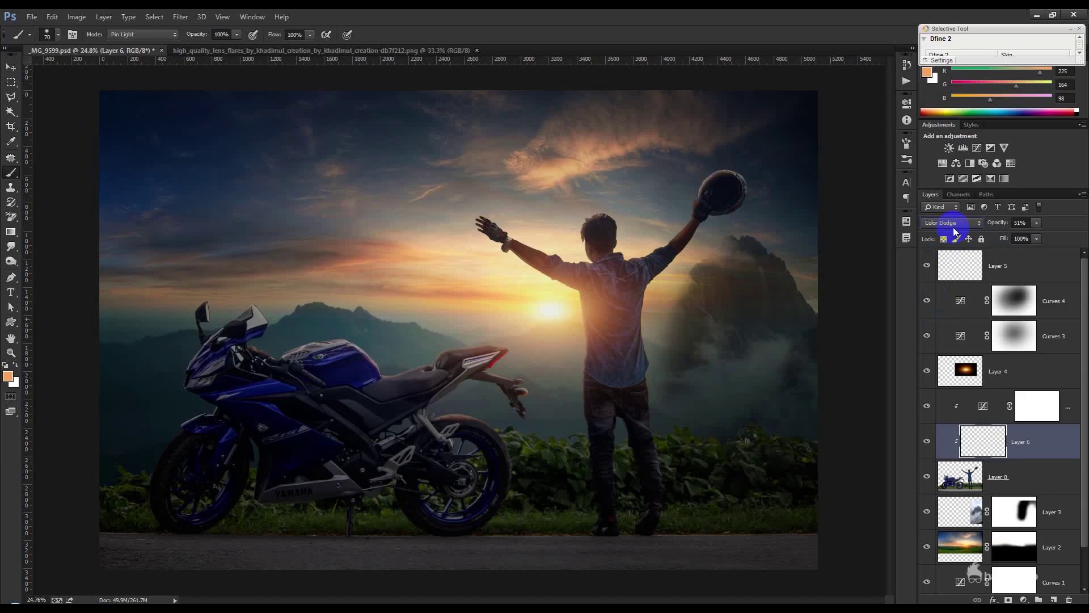
scroll(953, 227, up, 1)
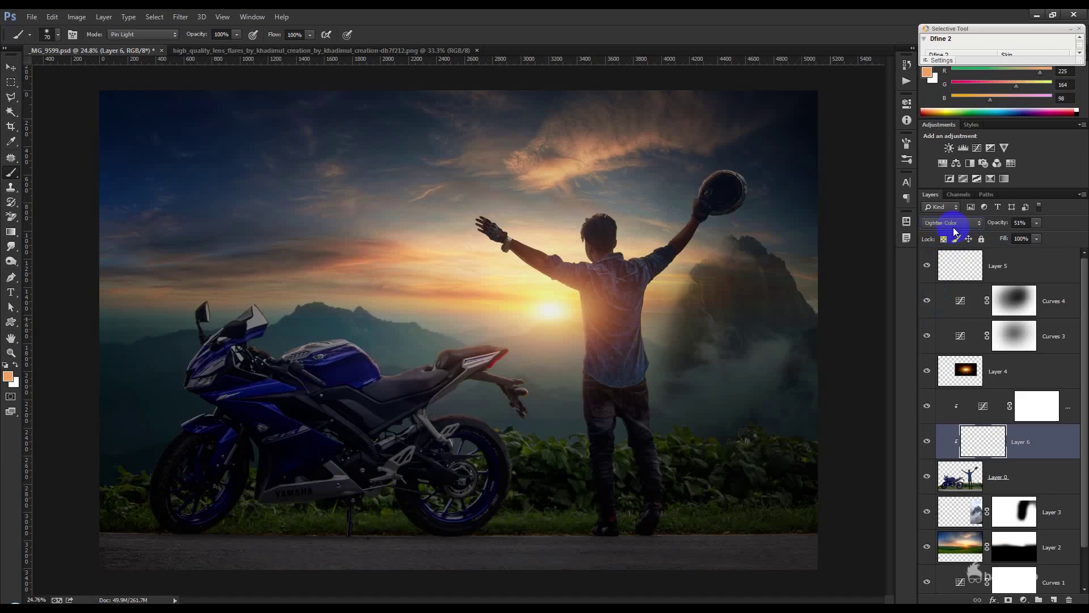
scroll(953, 227, down, 1)
click(11, 70)
click(1021, 271)
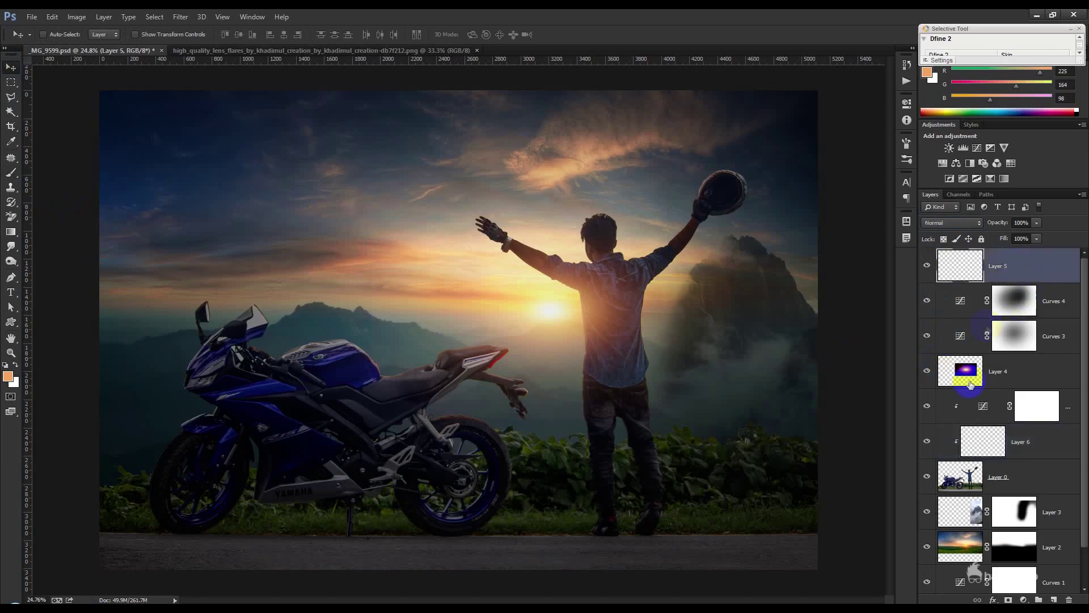
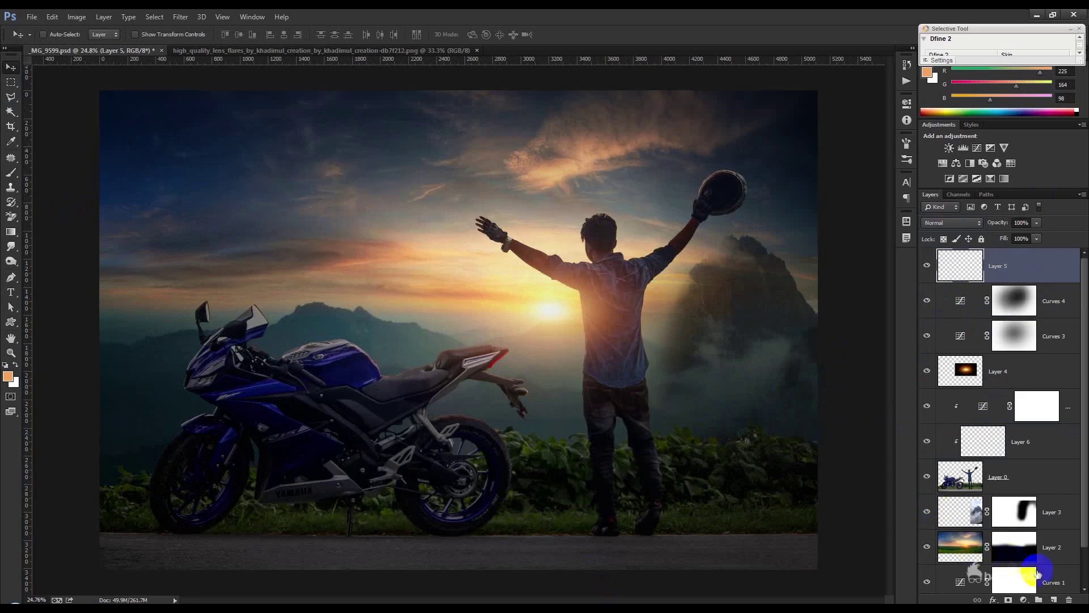
Apply the merged image onto Layer 5 with Multiply blending
click(76, 16)
click(102, 173)
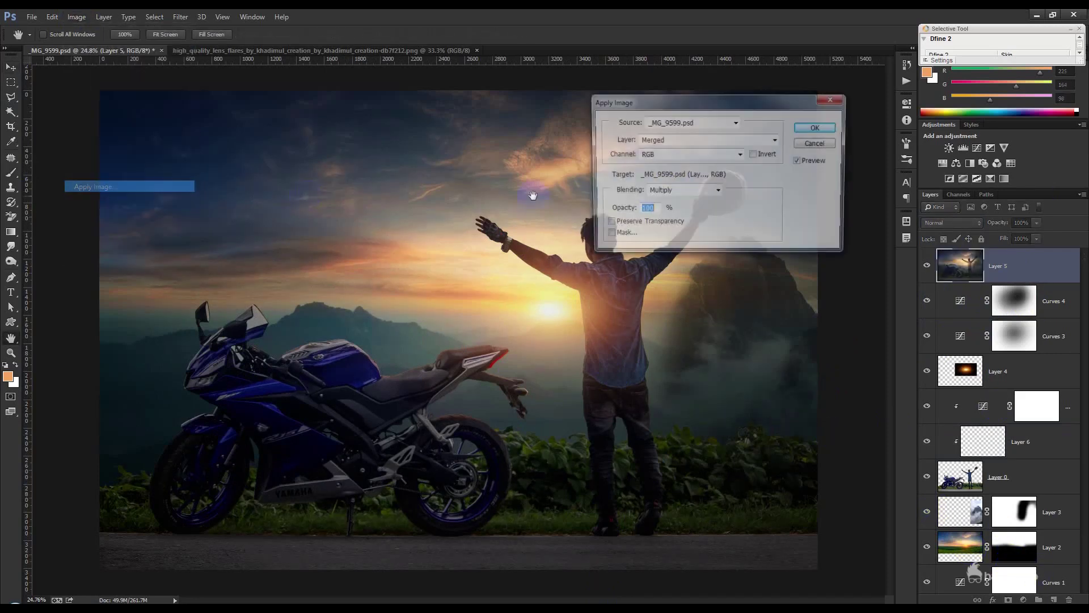
click(817, 127)
key(v)
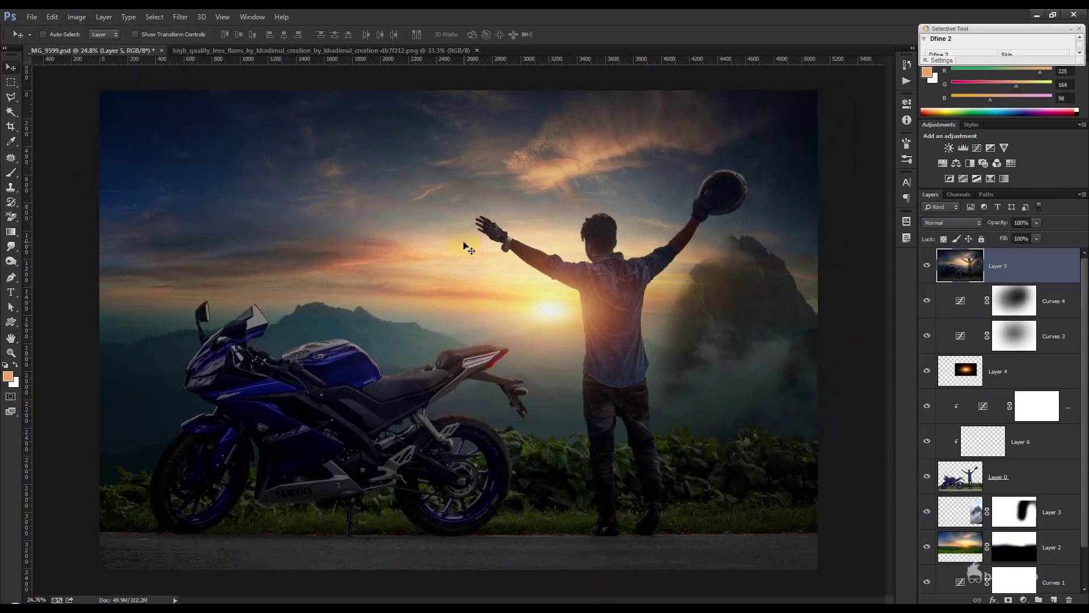
In Camera Raw, lift the shadows, set highlights to -19 and add clarity
click(180, 16)
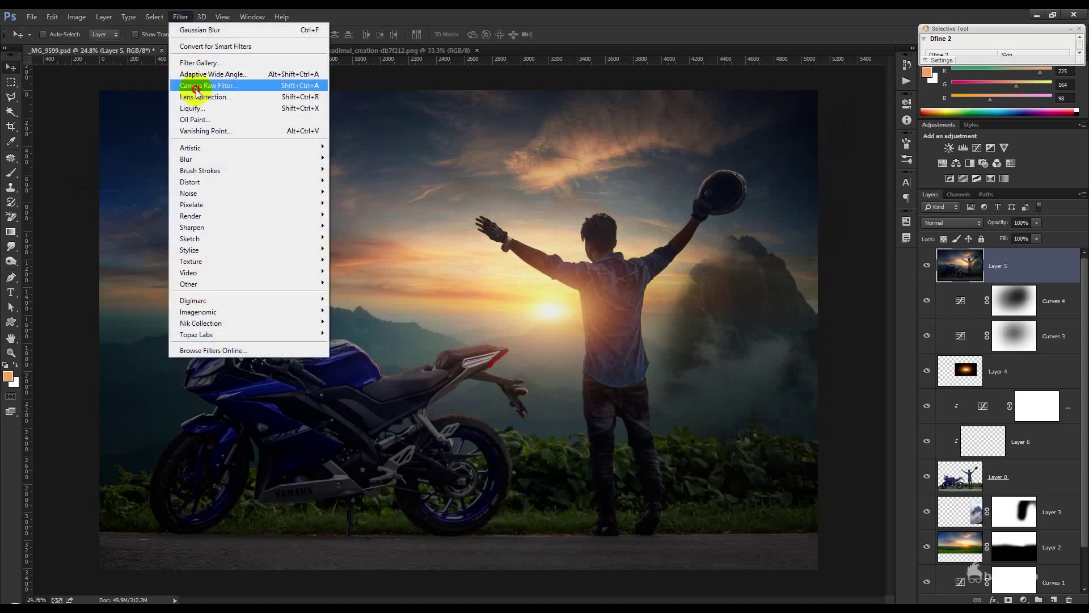
click(196, 91)
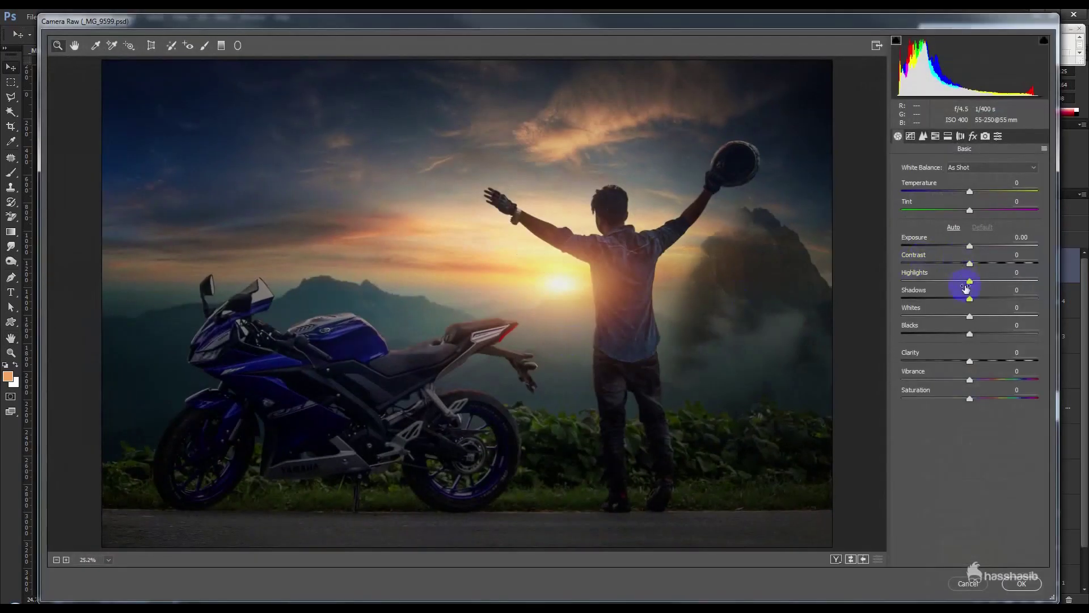
drag(969, 299, 1014, 299)
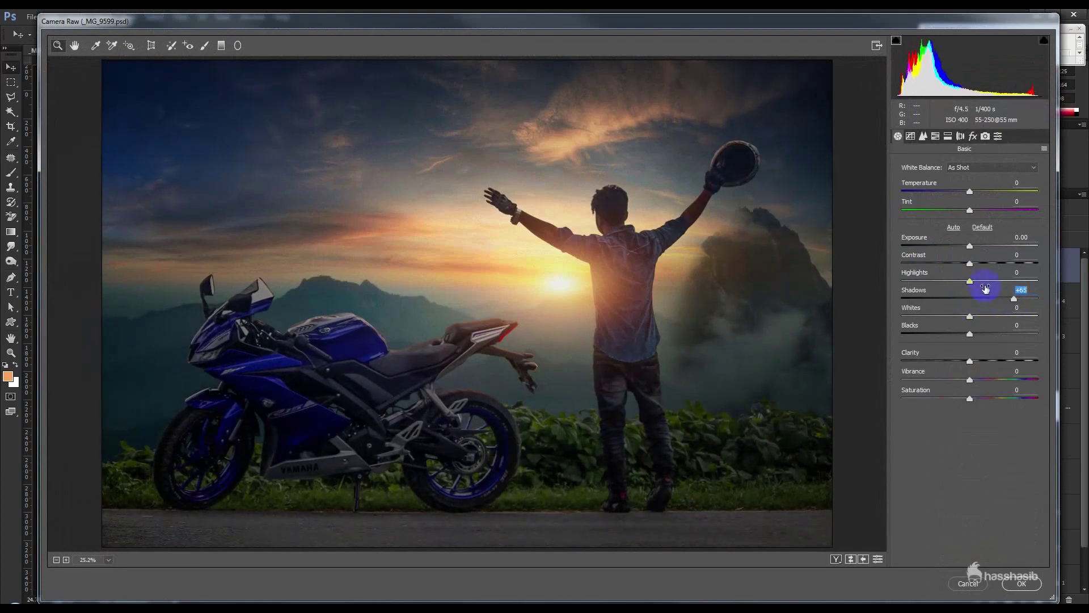
drag(969, 281, 937, 283)
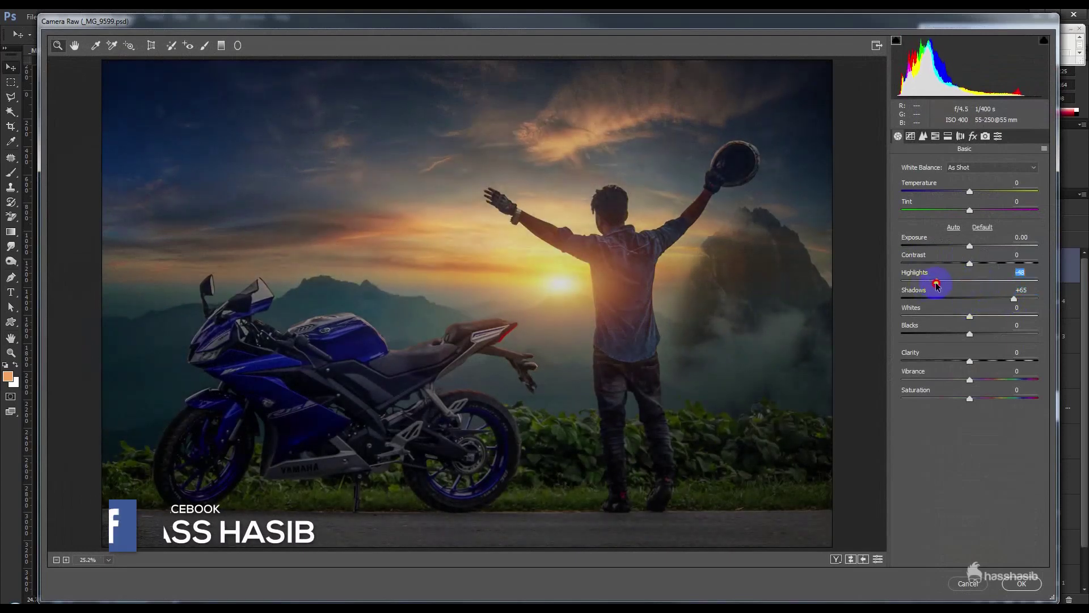
drag(936, 284, 956, 281)
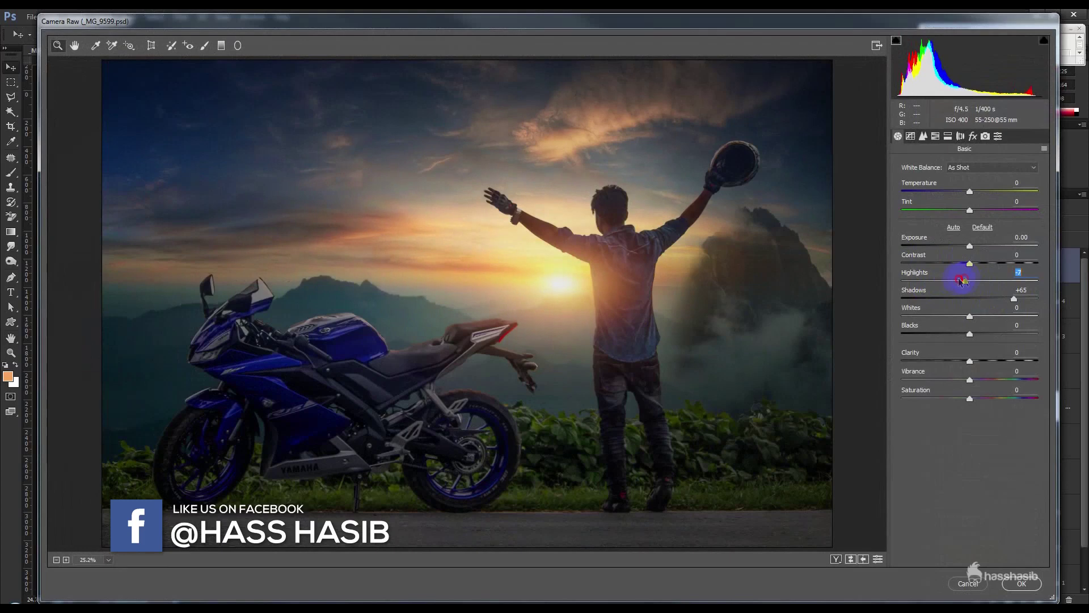
mouse_move(969, 361)
mouse_down()
mouse_move(989, 360)
mouse_move(990, 379)
mouse_up()
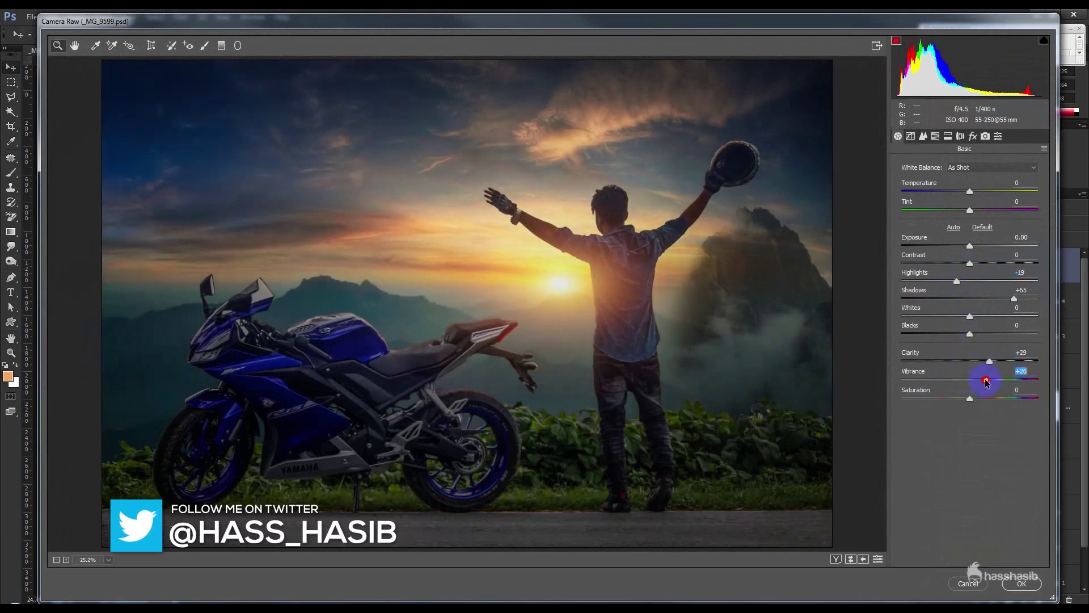
Refine to vibrance +7, clarity +17, shadows +16, then warm temperature and tint slightly green
mouse_move(990, 379)
mouse_down()
mouse_move(973, 380)
mouse_move(975, 365)
mouse_up()
click(983, 362)
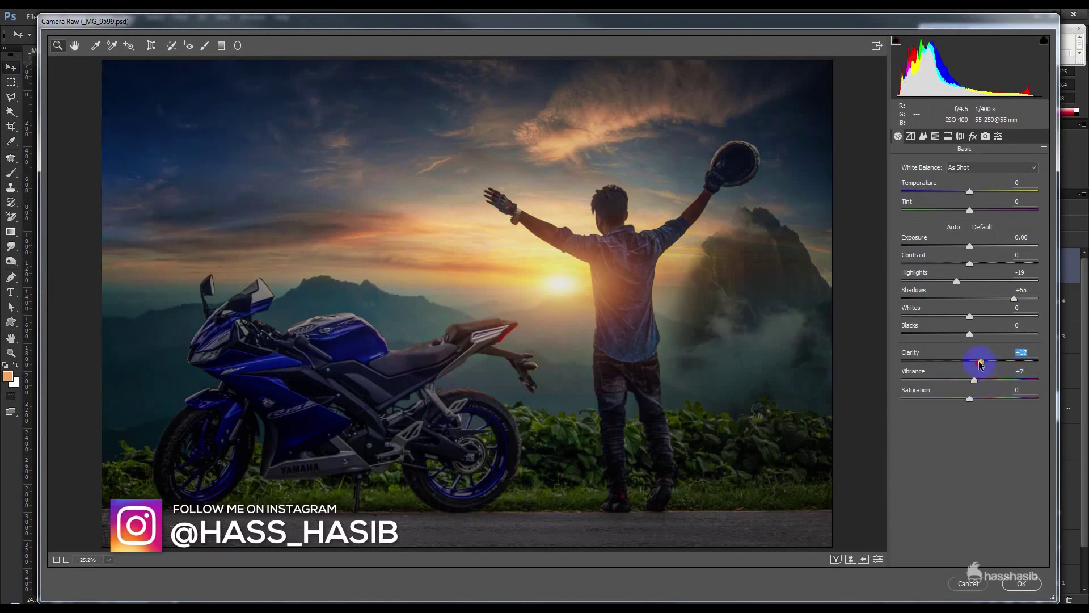
click(972, 299)
drag(972, 300, 970, 299)
click(971, 201)
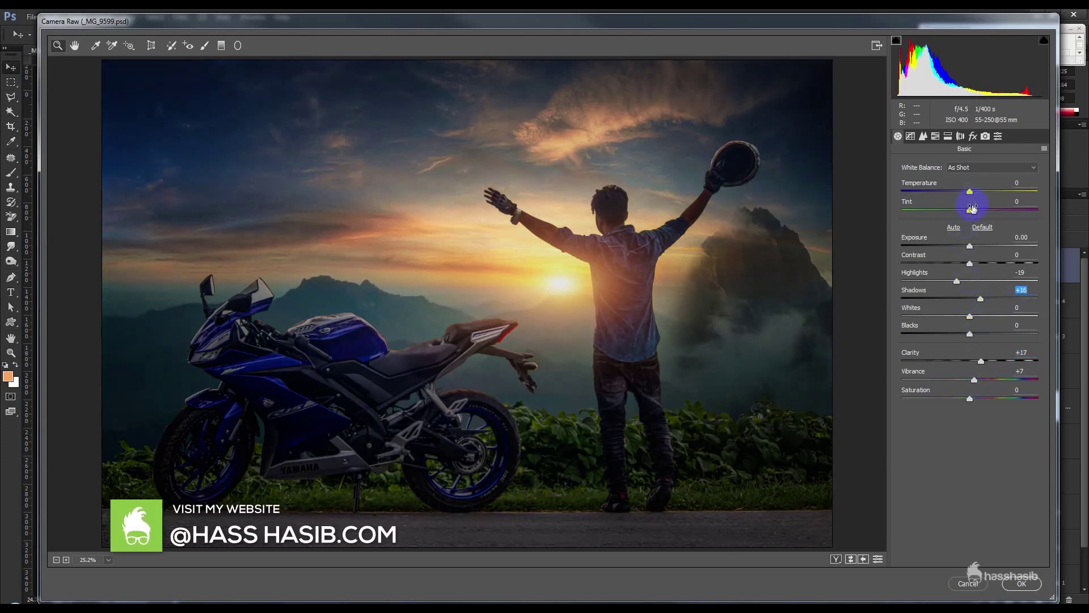
drag(969, 193, 963, 214)
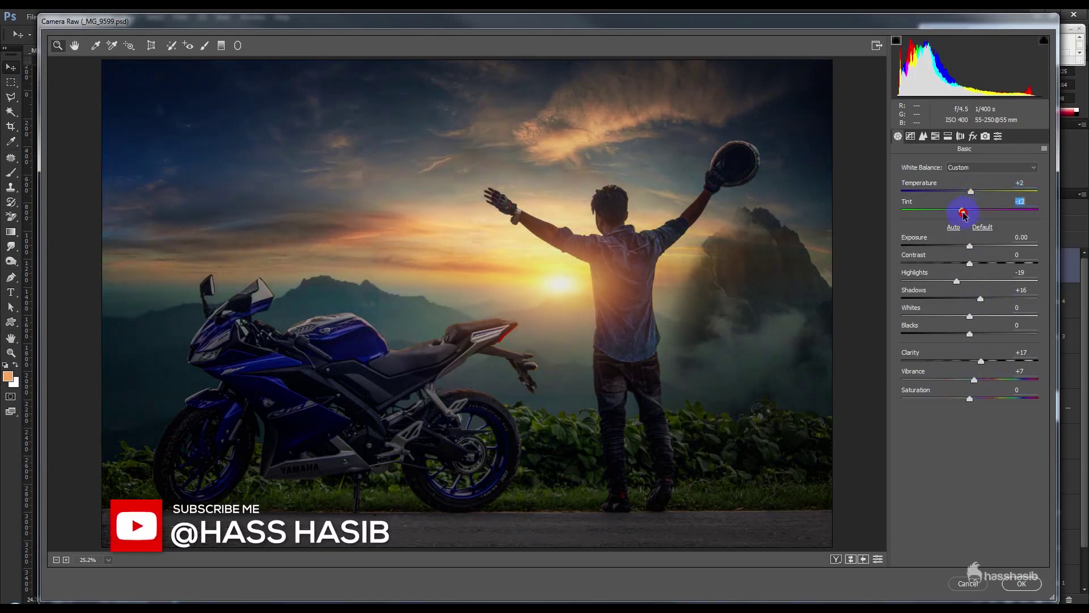
drag(964, 214, 963, 216)
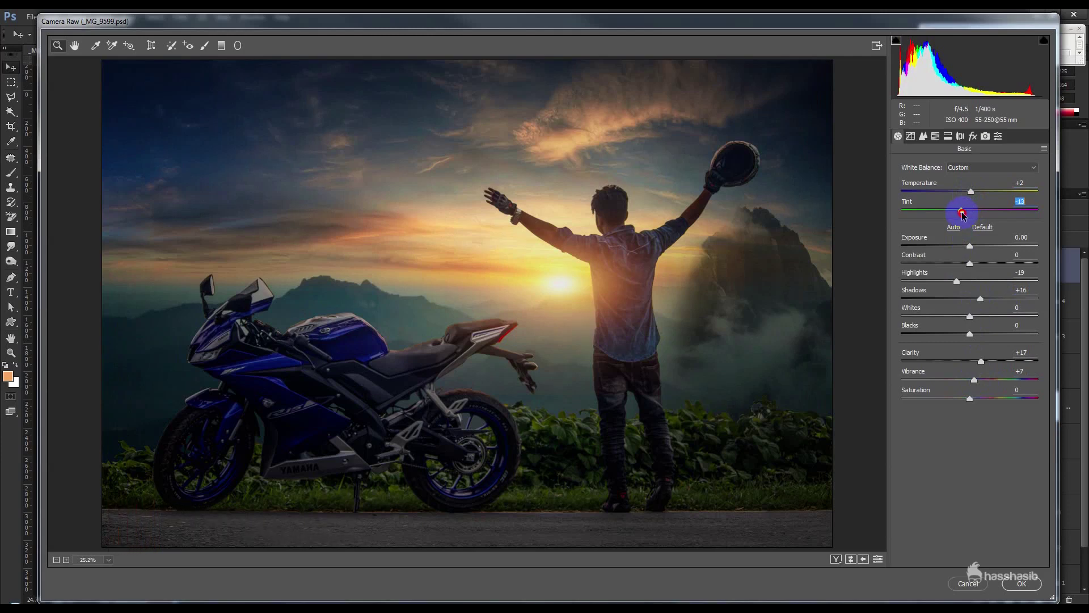
Raise the Lights and Darks on the Camera Raw tone curve
click(926, 138)
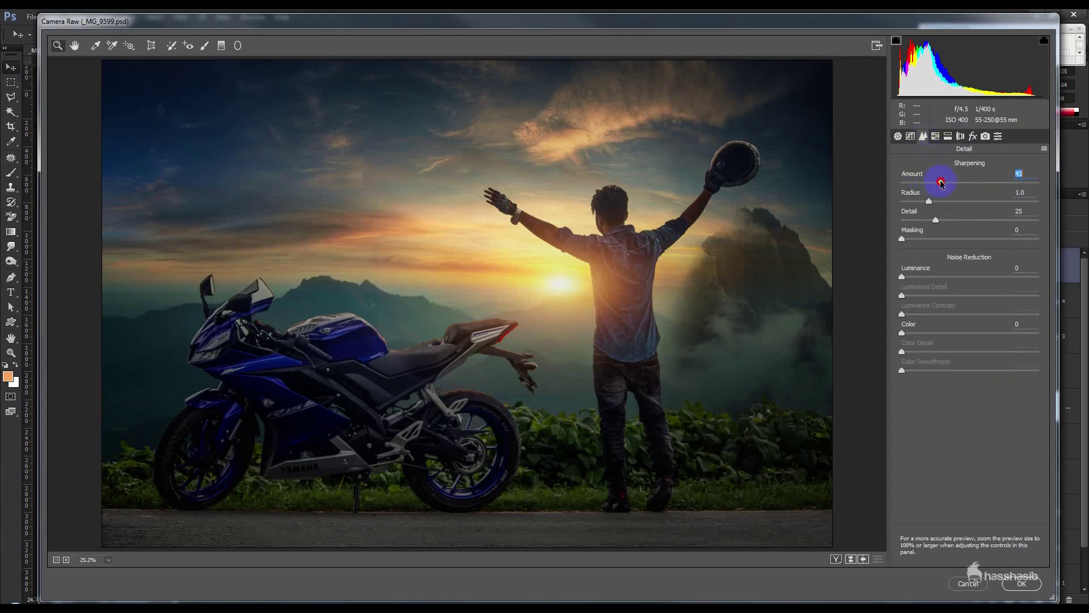
click(911, 137)
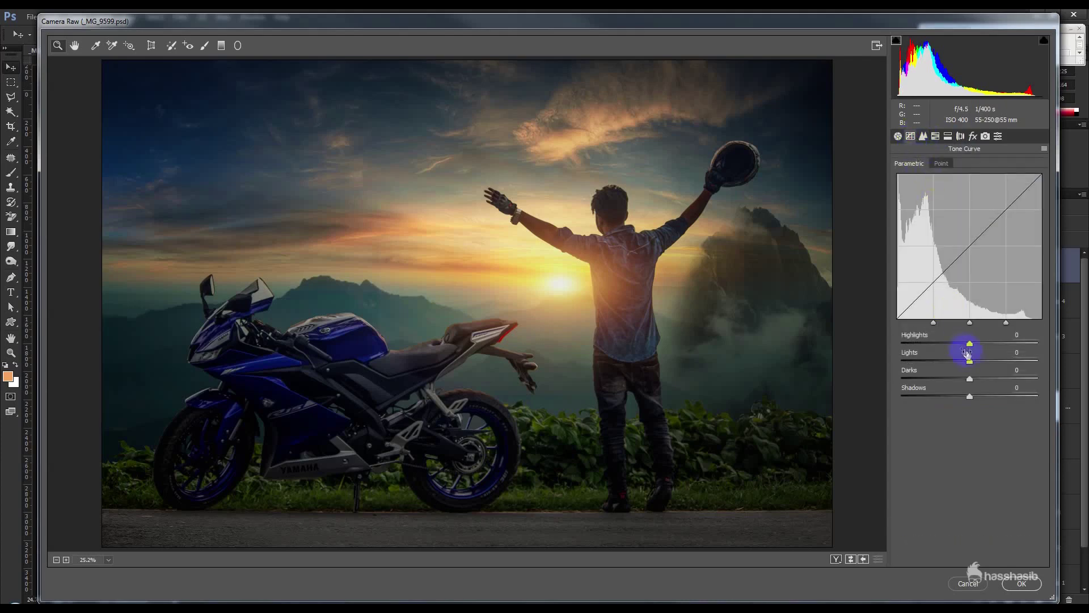
drag(971, 361, 983, 363)
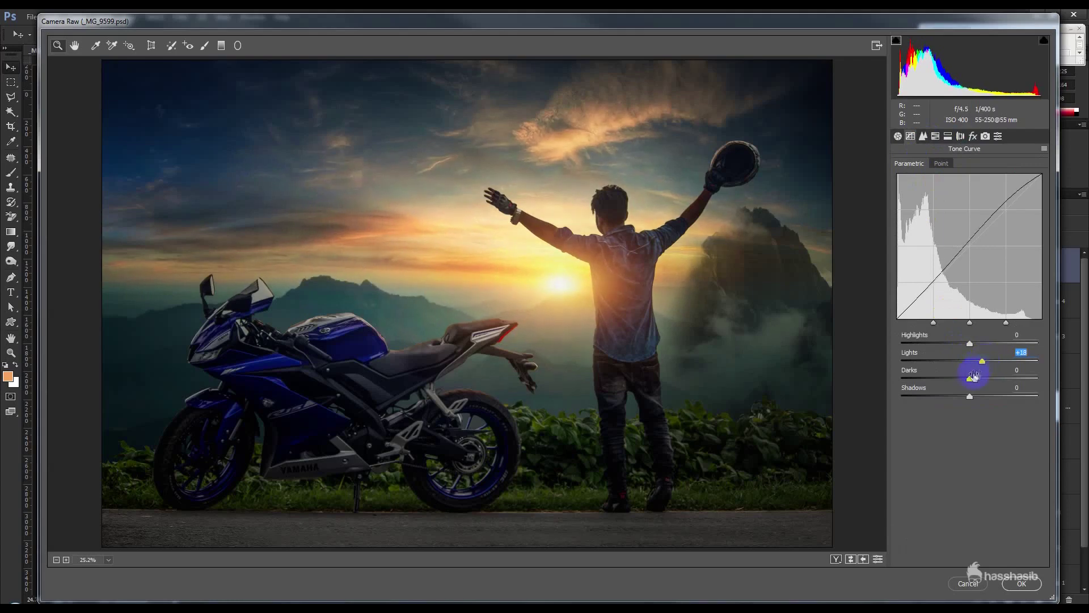
drag(971, 379, 978, 379)
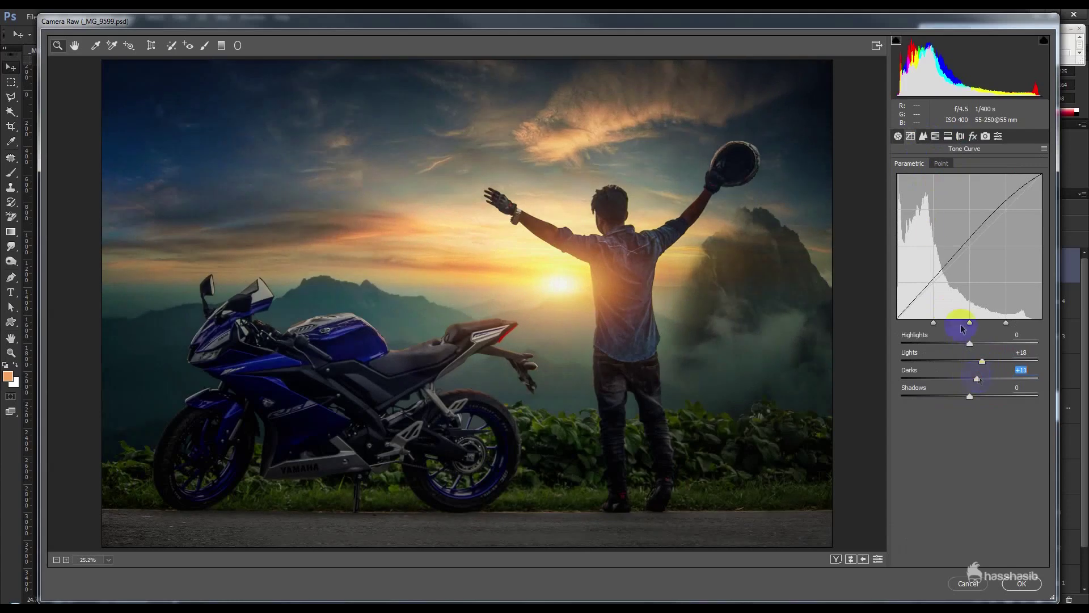
click(900, 140)
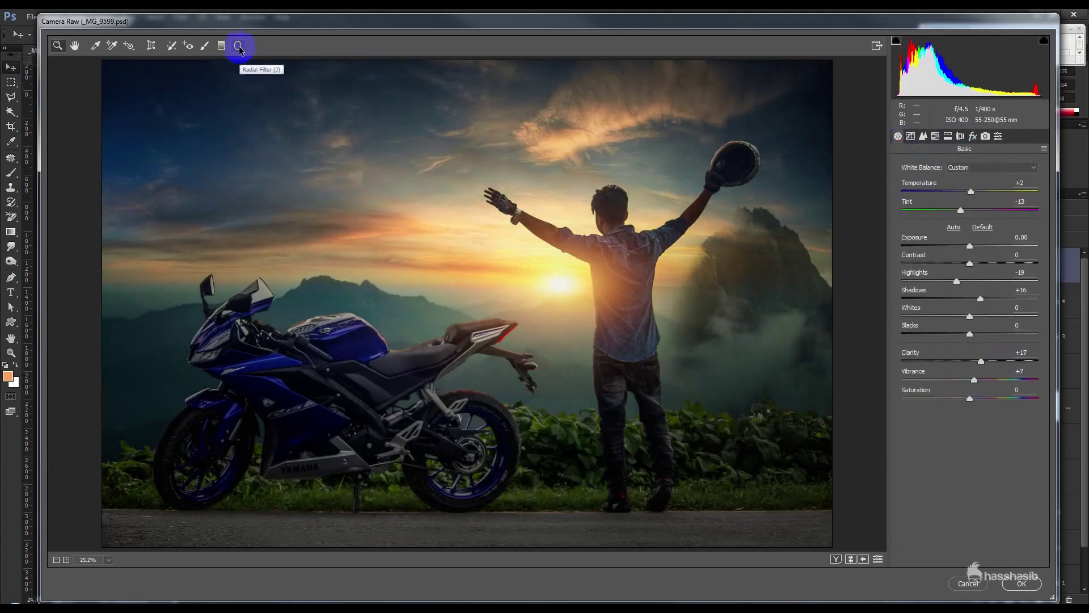
Add a radial filter darkening outside the sun and figure, then apply the grade
click(238, 47)
drag(531, 278, 845, 478)
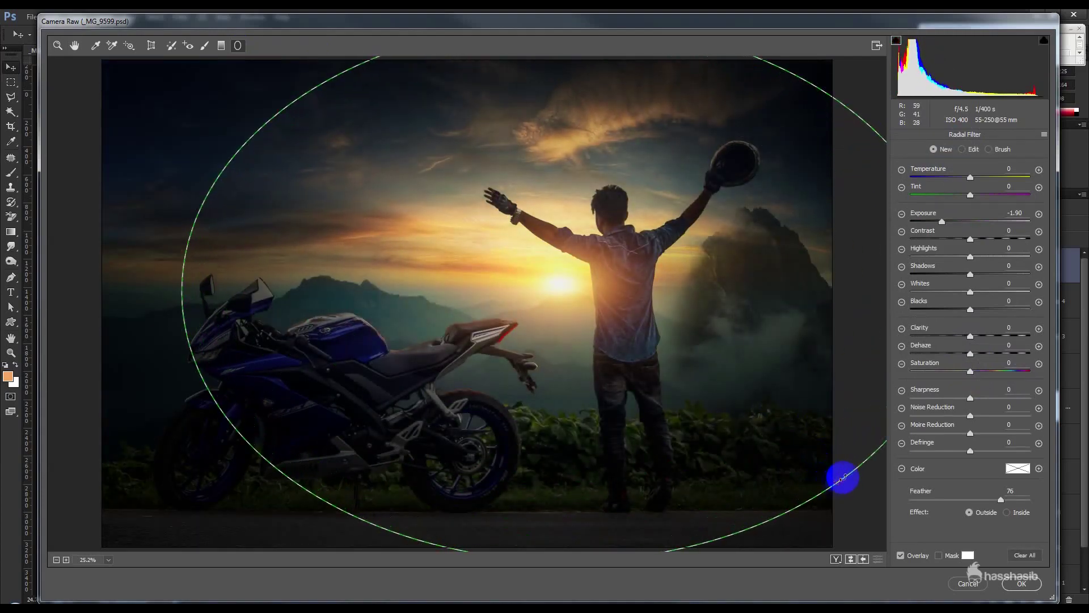
drag(944, 225, 966, 224)
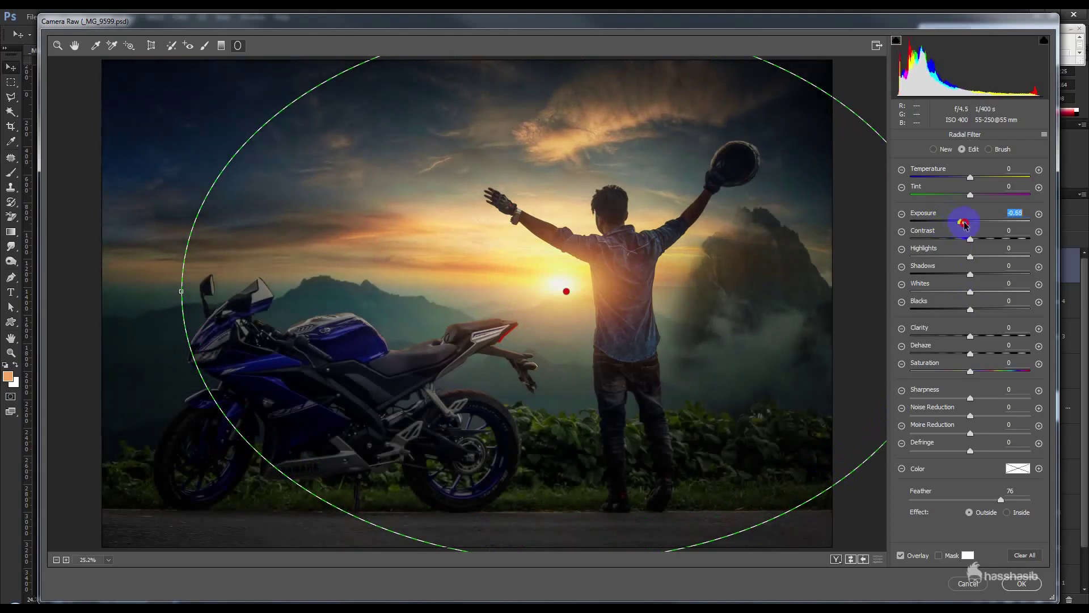
click(1023, 584)
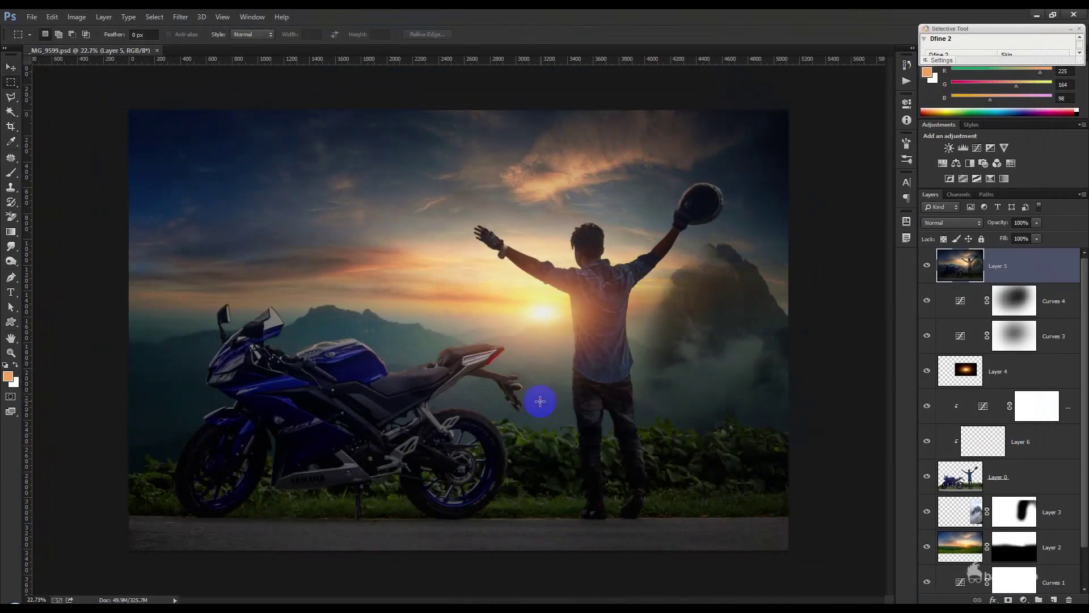
Reopen Camera Raw to add clarity, tint greener, lower highlights and deepen the blacks
click(180, 17)
click(201, 86)
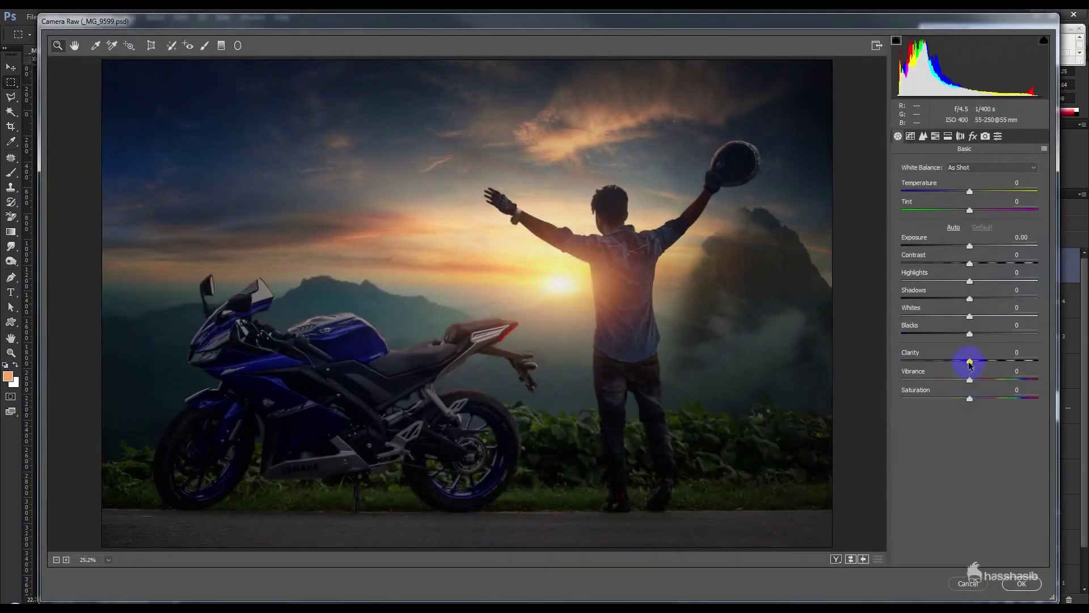
drag(970, 361, 984, 382)
drag(966, 213, 962, 215)
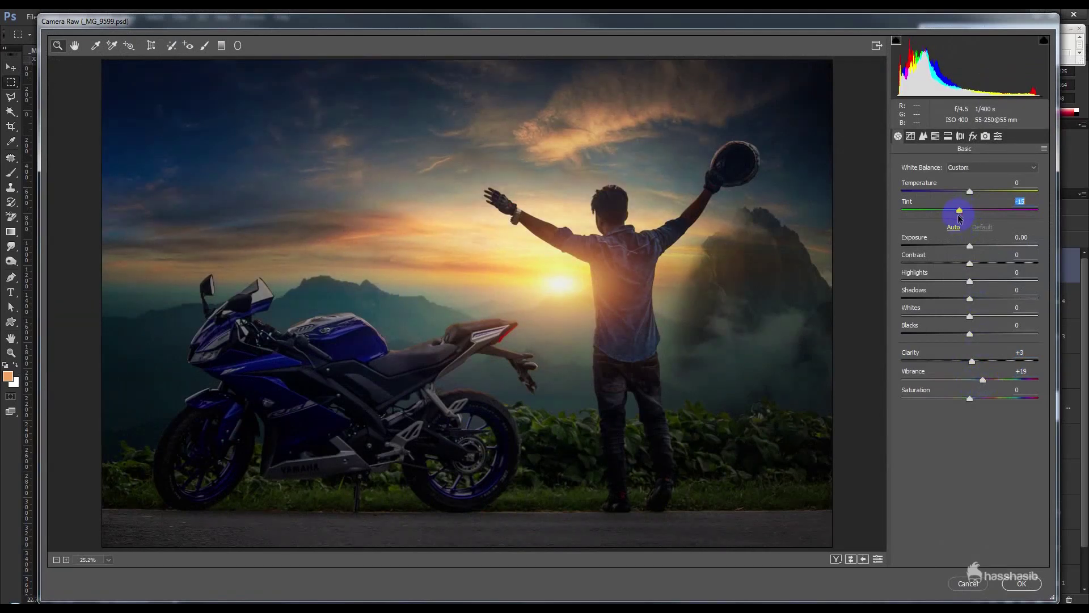
drag(970, 284, 984, 281)
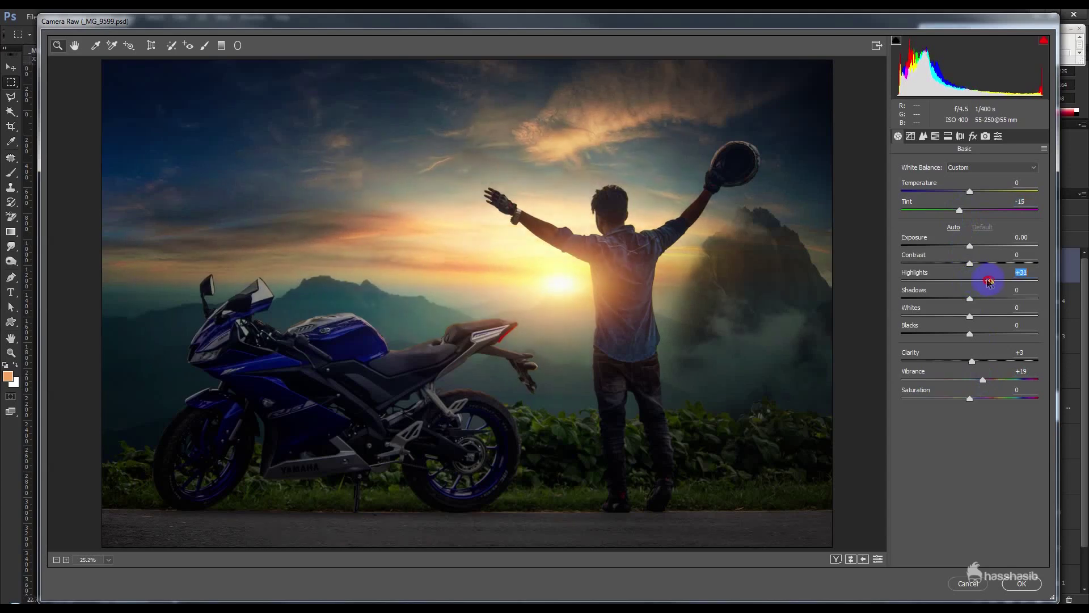
mouse_move(974, 282)
mouse_down()
mouse_move(951, 282)
mouse_move(990, 299)
mouse_up()
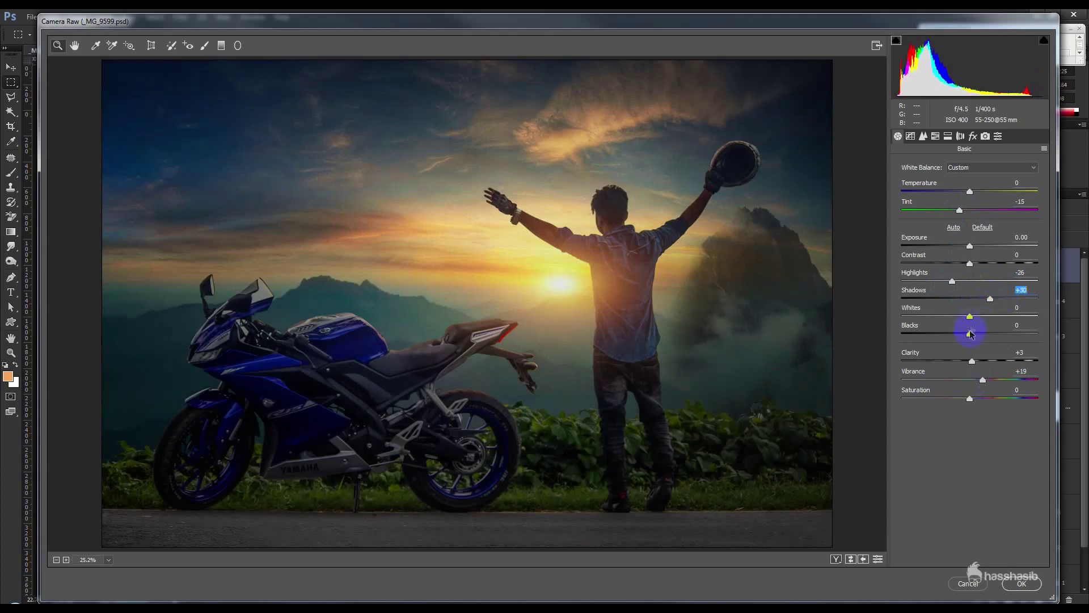
key(u)
drag(970, 333, 958, 336)
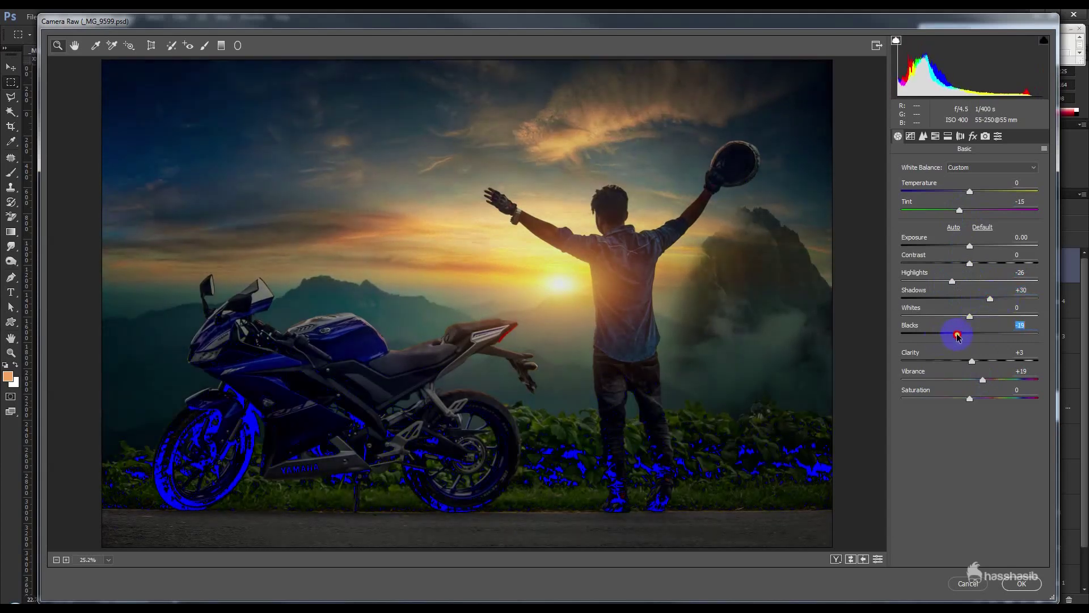
Place a -0.55 exposure radial vignette around the man and bike, then apply the grade
click(238, 45)
drag(465, 285, 761, 443)
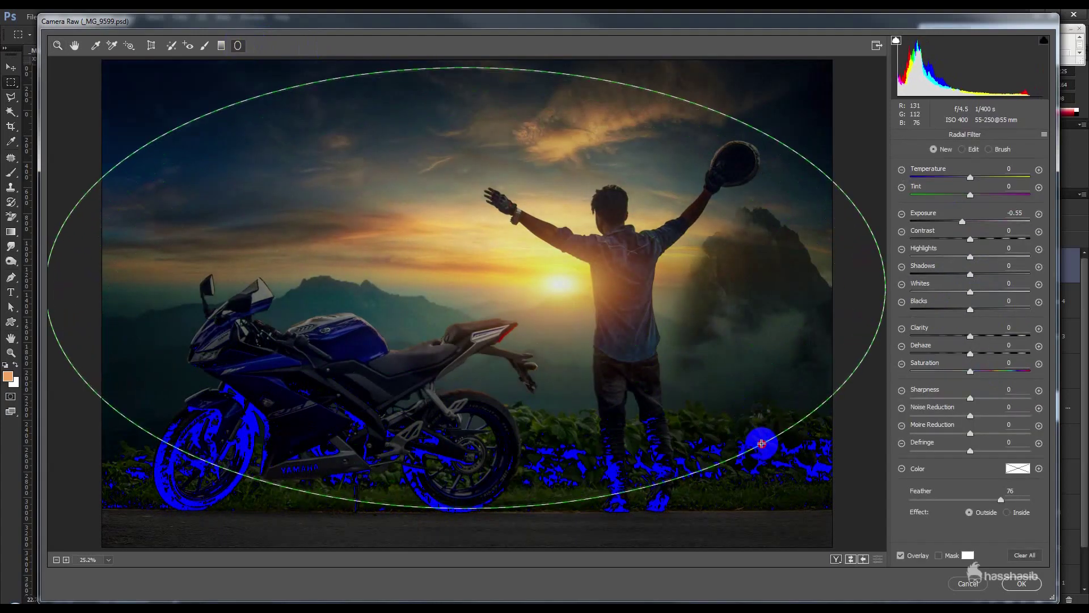
drag(626, 244, 618, 273)
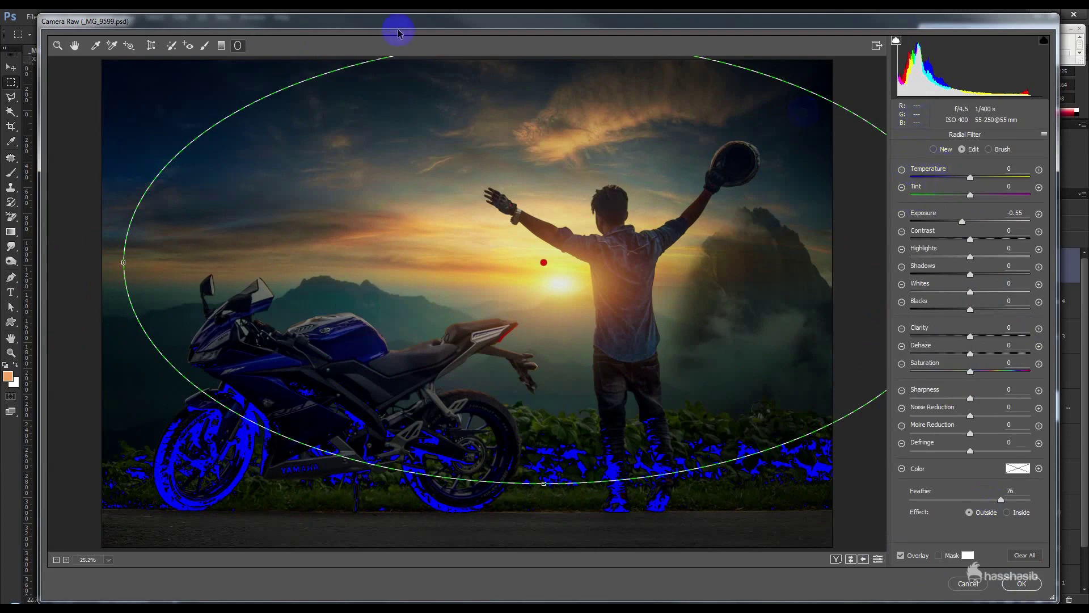
click(74, 45)
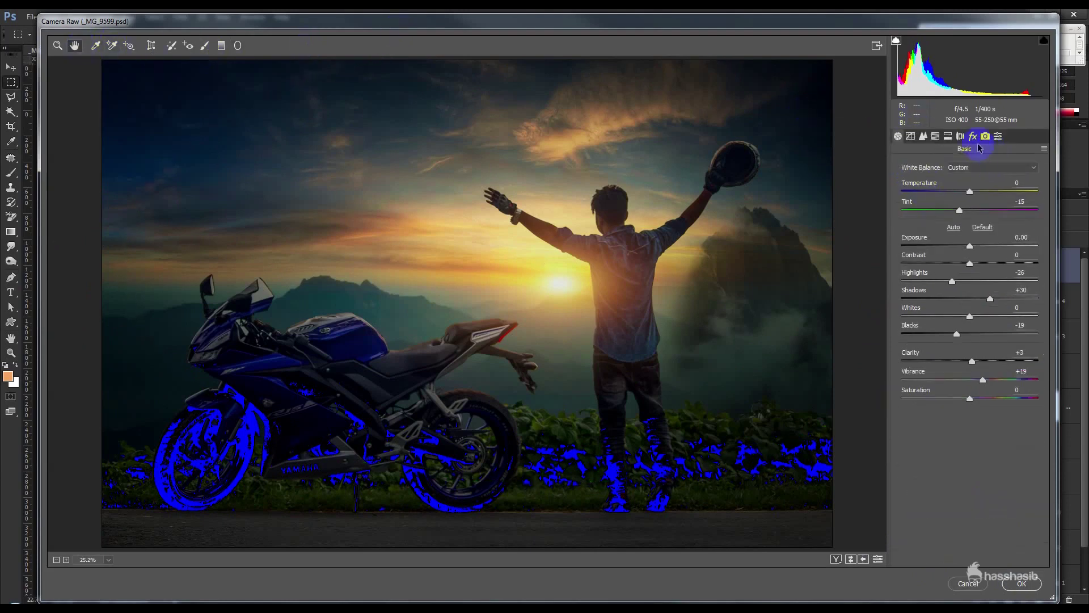
click(927, 138)
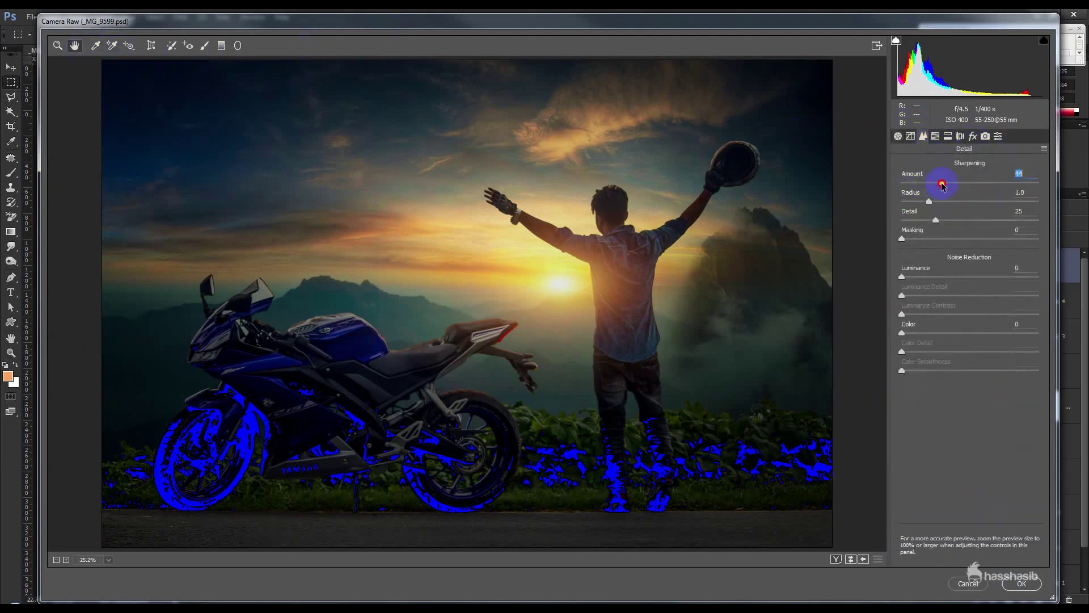
click(1021, 584)
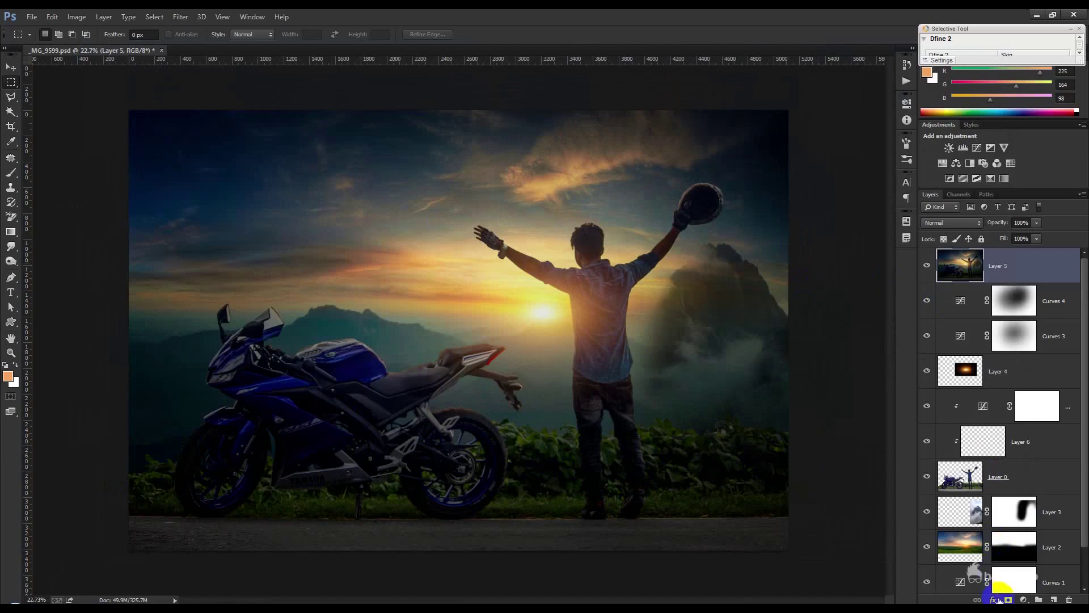
click(1024, 600)
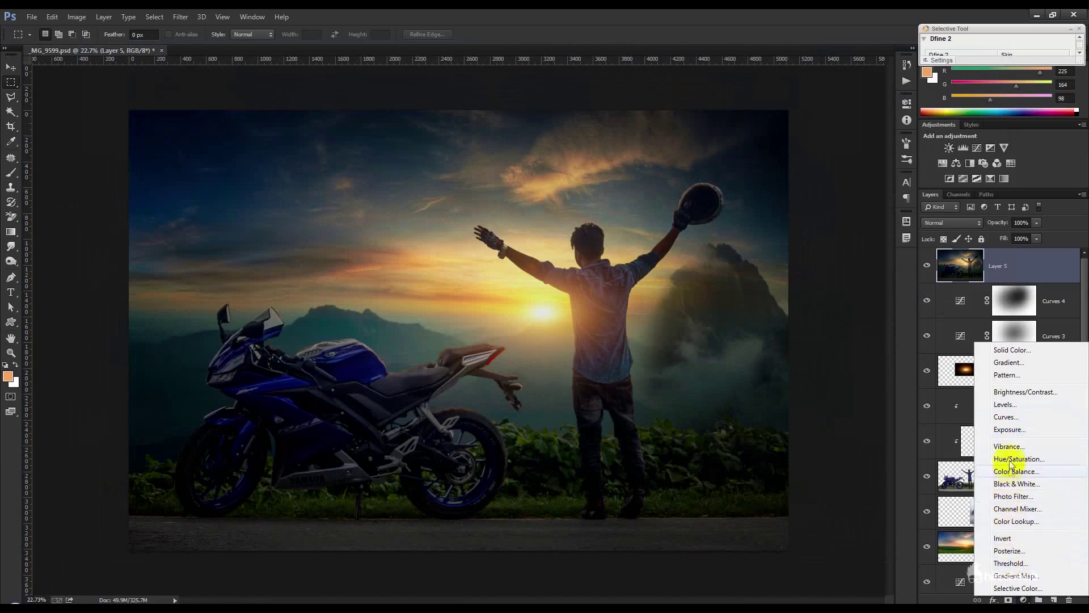
Add an Exposure adjustment layer with offset about +0.004, then stamp visible layers into Layer 7
click(1009, 429)
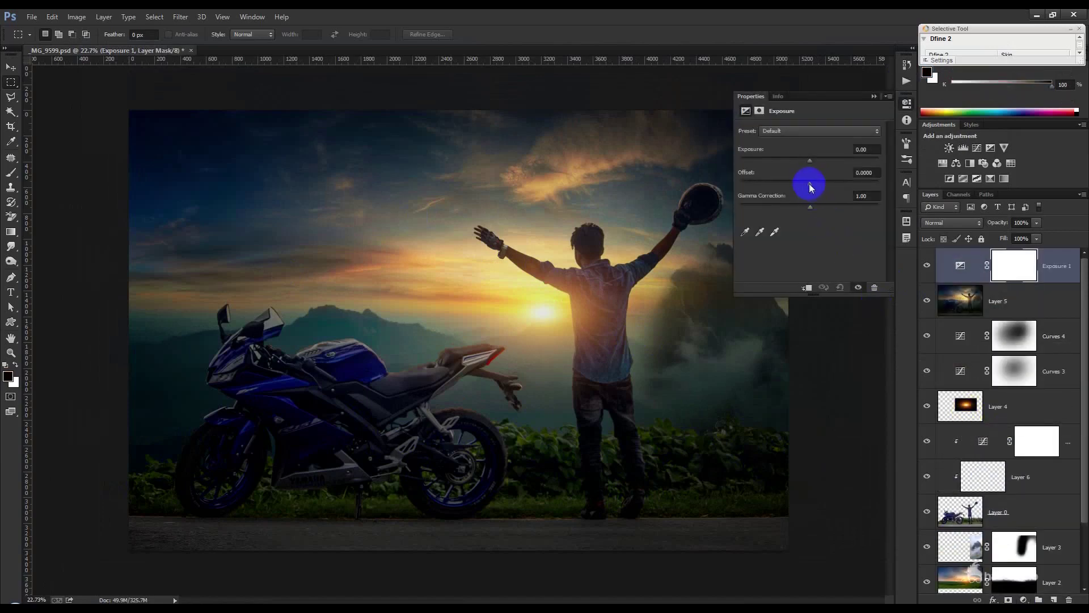
drag(809, 185, 812, 185)
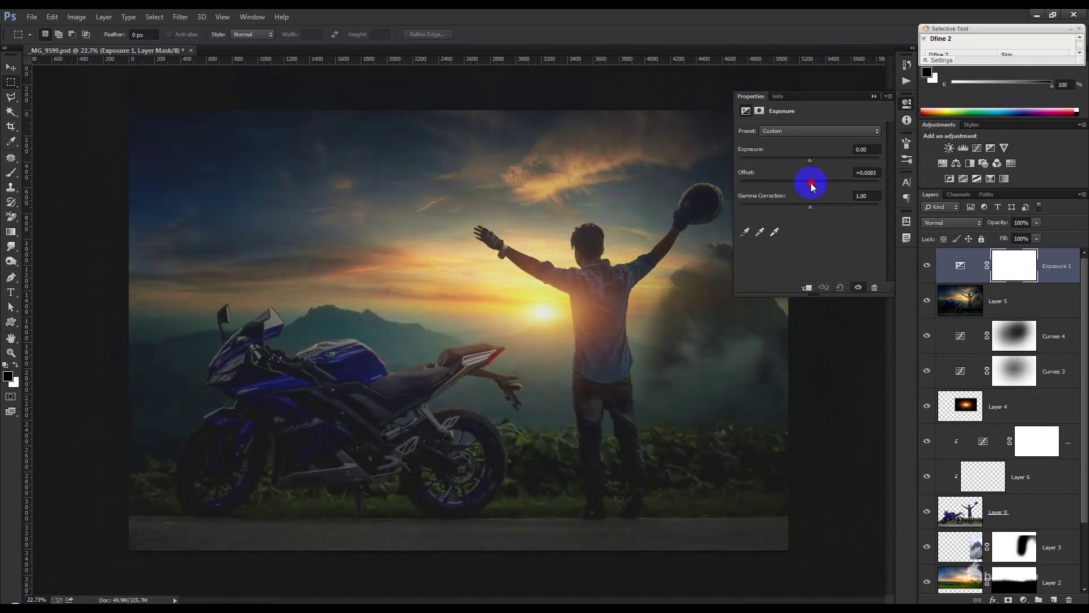
drag(811, 183, 882, 174)
key(BackSpace)
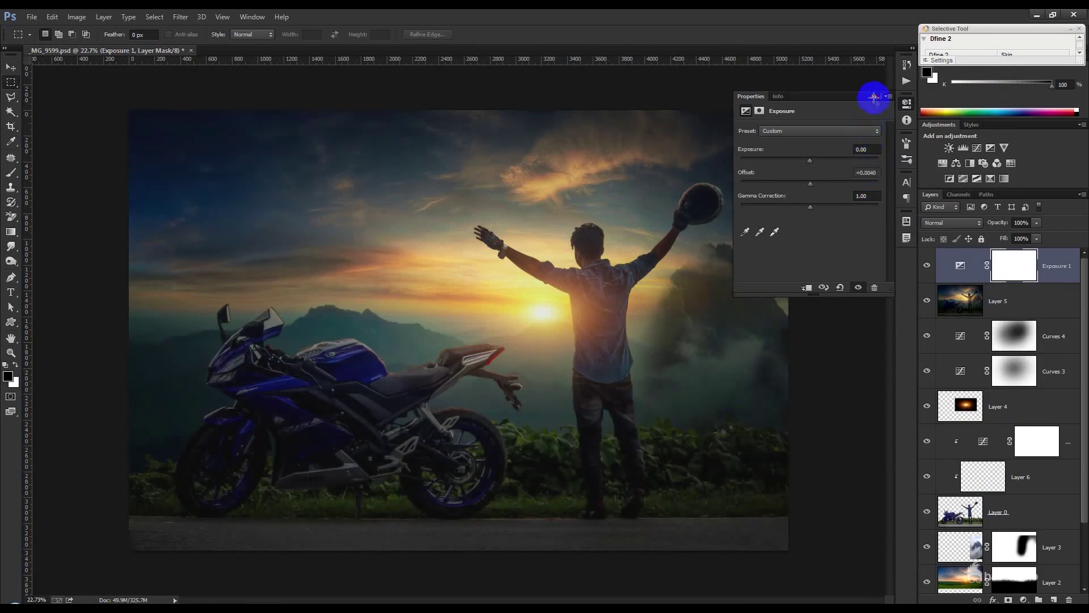
click(875, 99)
click(11, 67)
key(ctrl+plus)
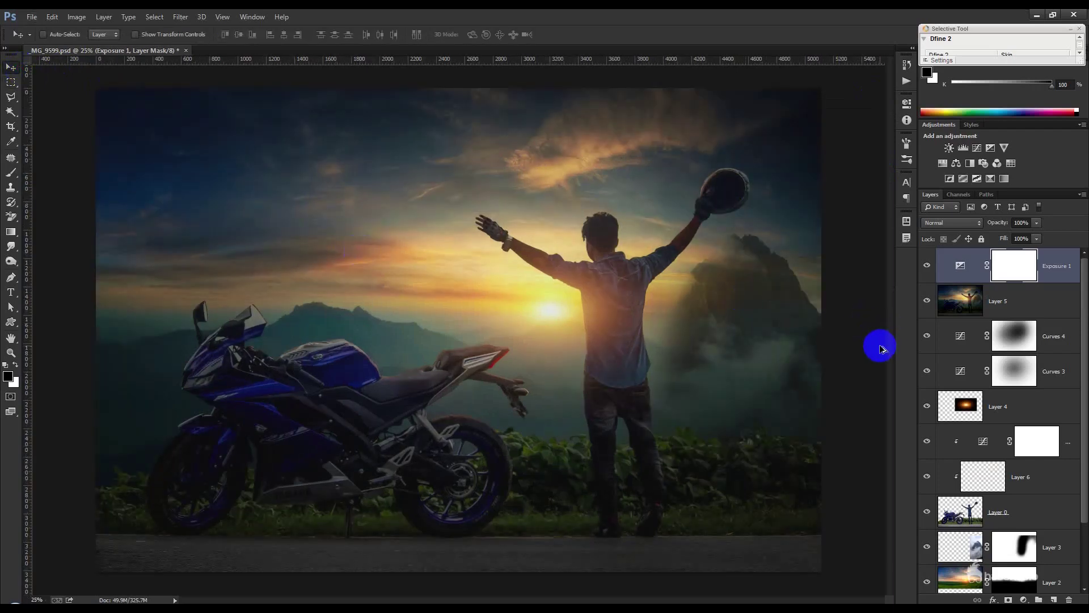
key(ctrl+shift+alt+e)
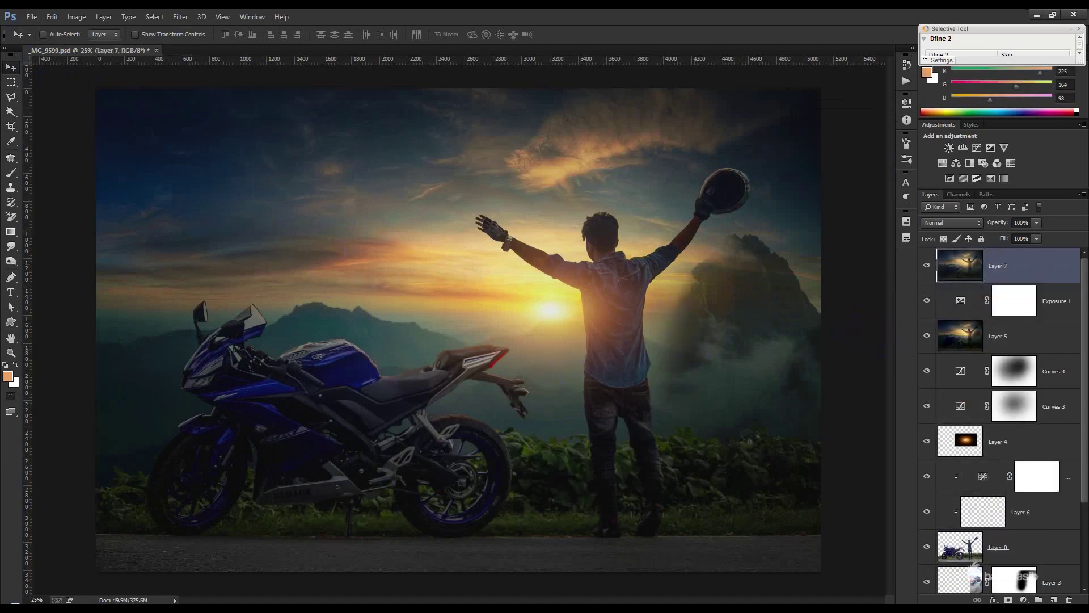
Grade Layer 7 in Camera Raw: shadows +100, highlights -28, whites +39, blacks +28
scroll(539, 477, down, 1)
click(181, 16)
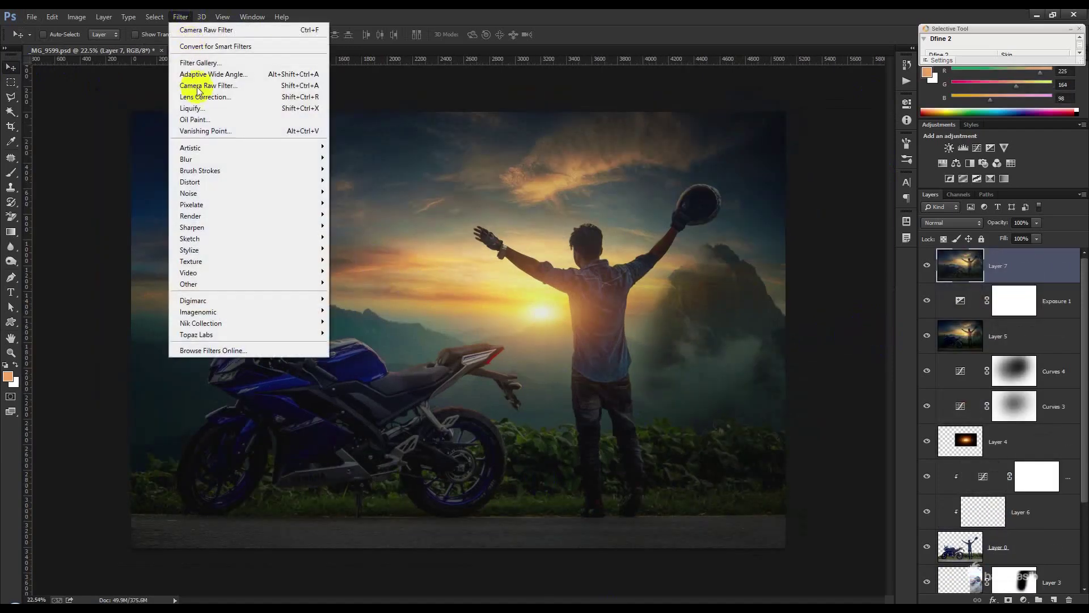
click(198, 97)
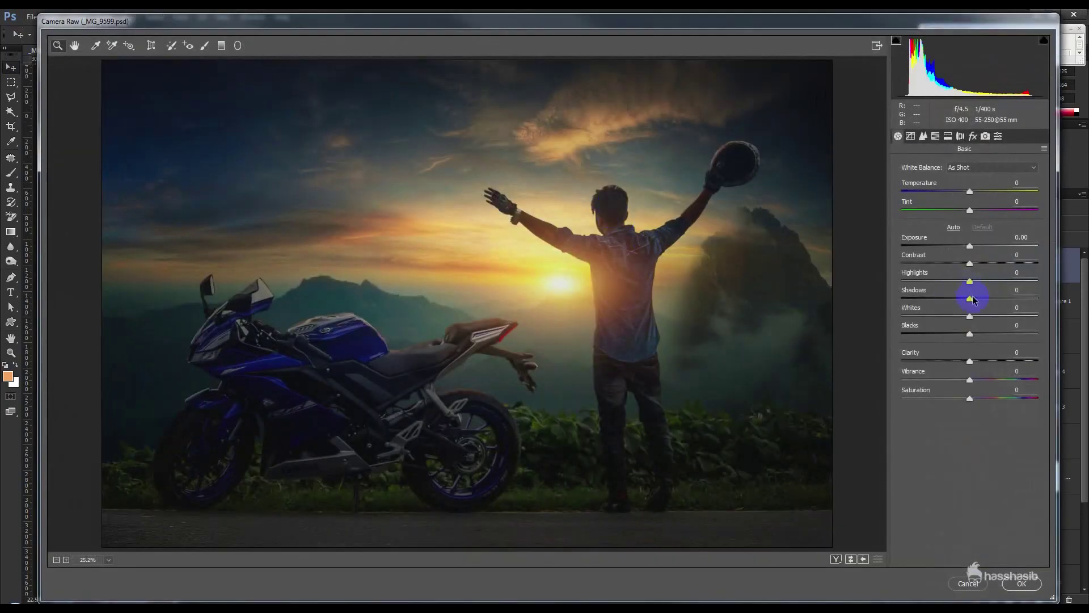
drag(972, 299, 1038, 299)
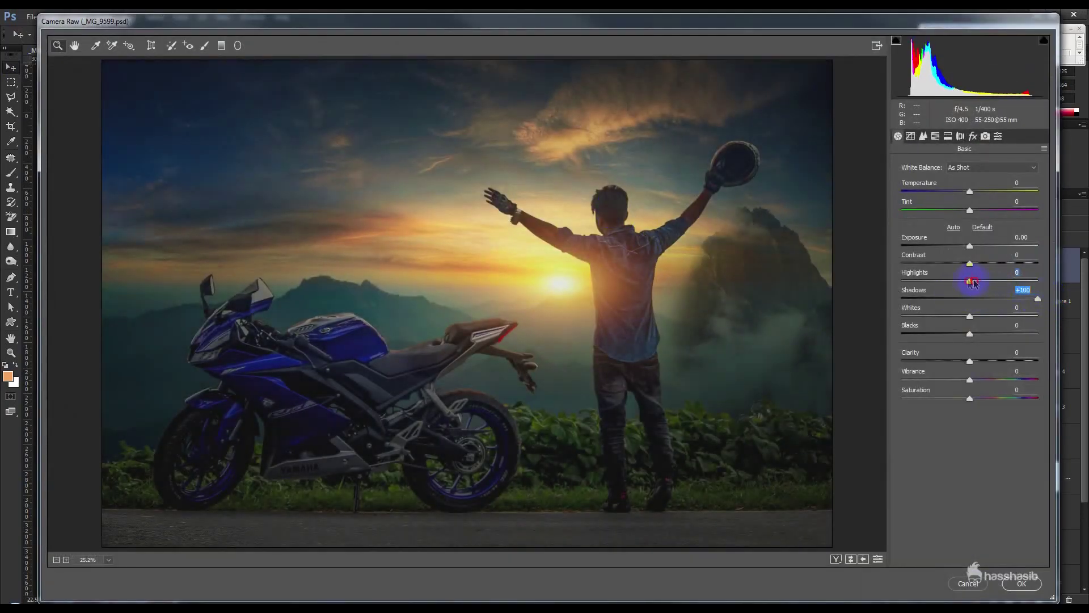
drag(973, 281, 950, 285)
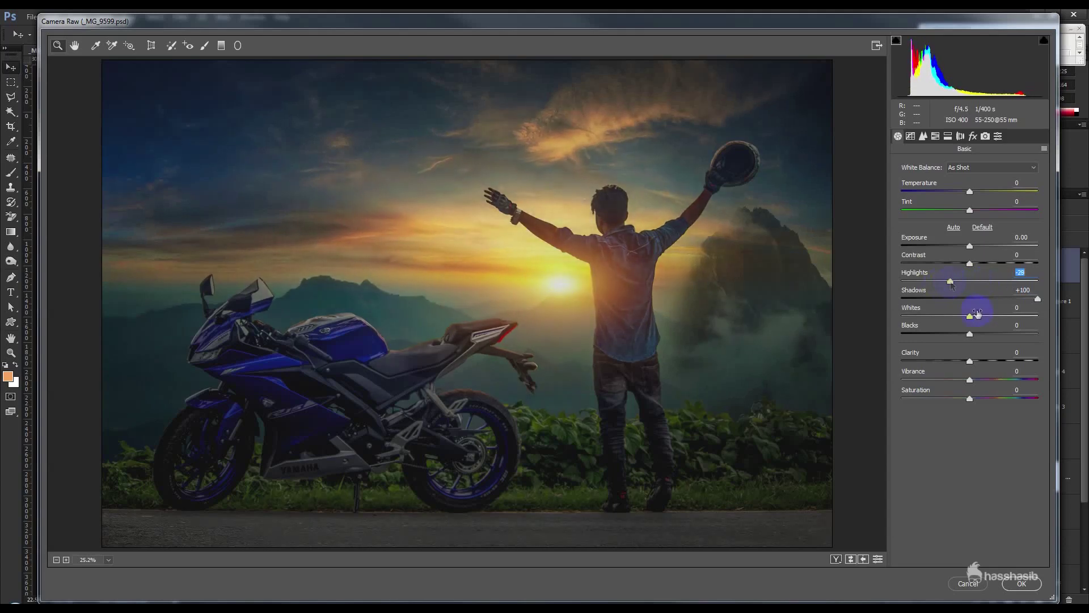
mouse_move(971, 318)
mouse_down()
mouse_move(1008, 315)
mouse_move(994, 335)
mouse_up()
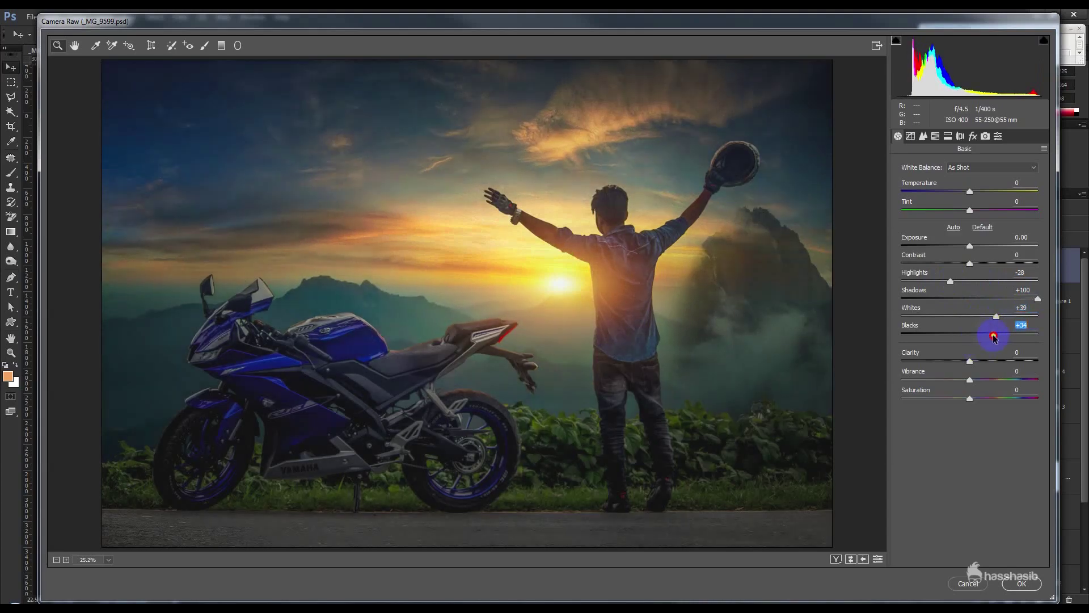
click(1019, 585)
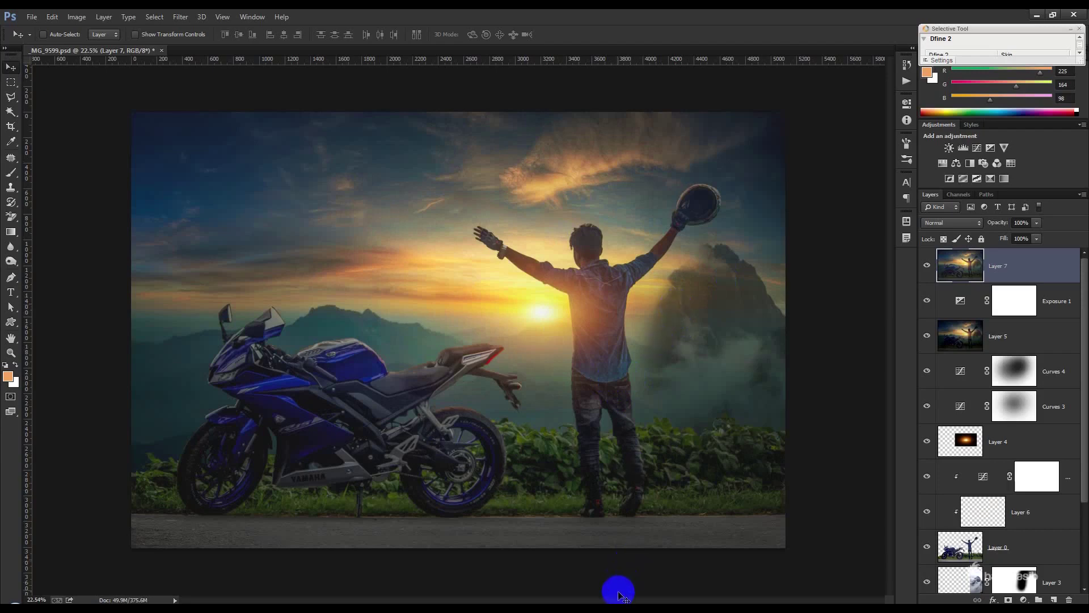
Draw a thin orange triangle shape from the sun toward the upper-left edge
click(11, 277)
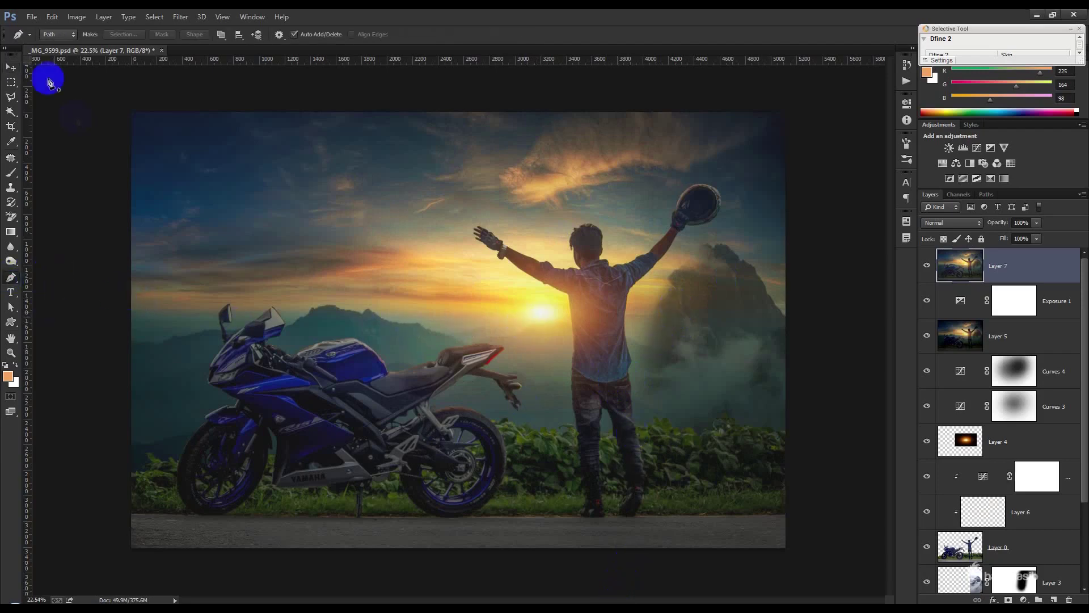
click(58, 34)
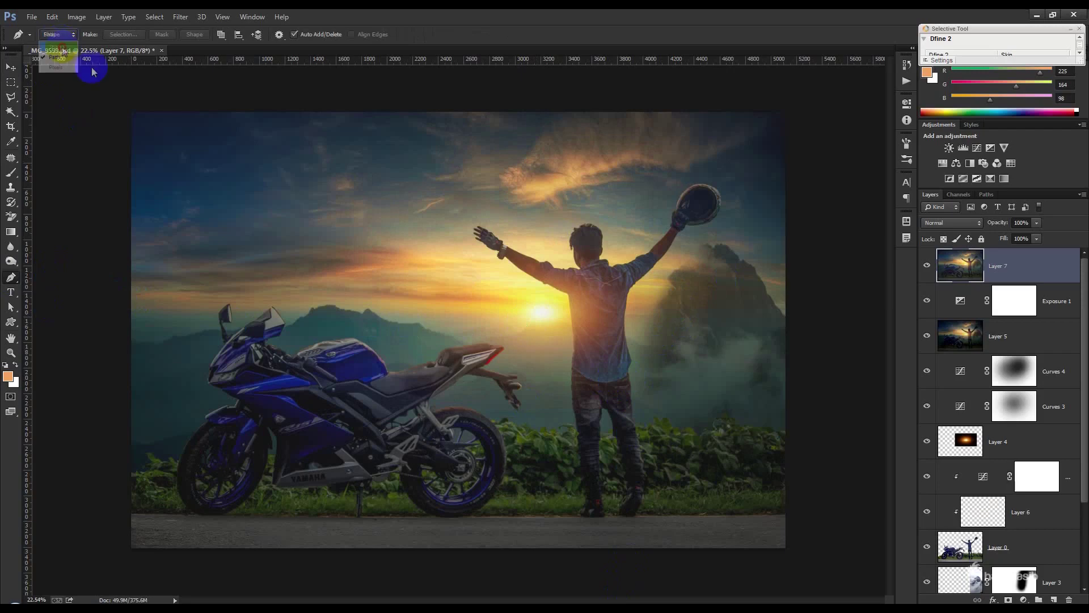
click(539, 319)
click(219, 161)
click(233, 152)
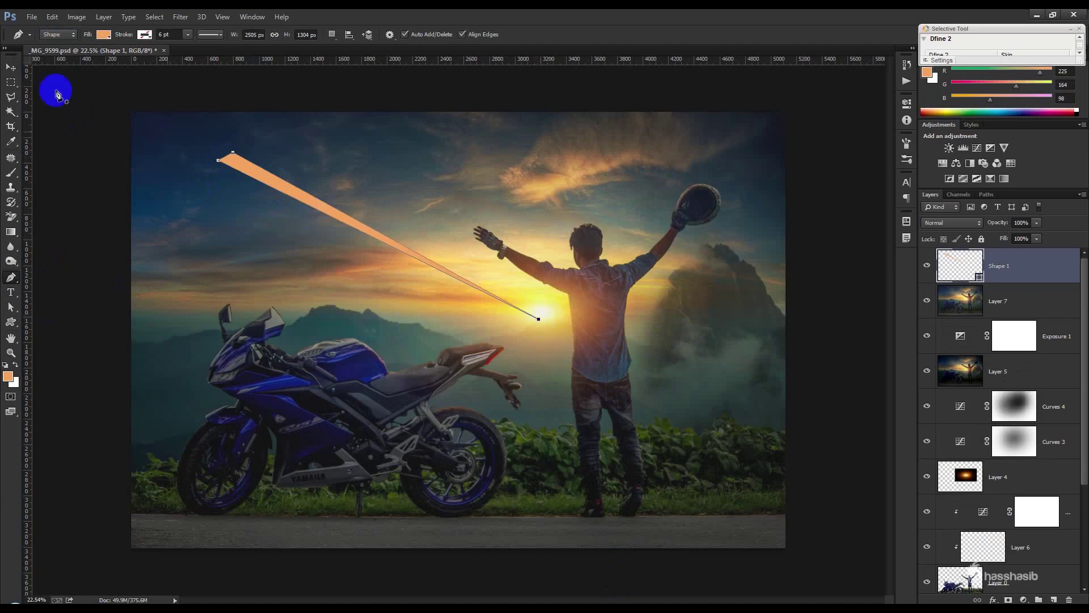
Rotate the ray around a pivot at the sun, then stamp visible layers into Layer 8
click(11, 68)
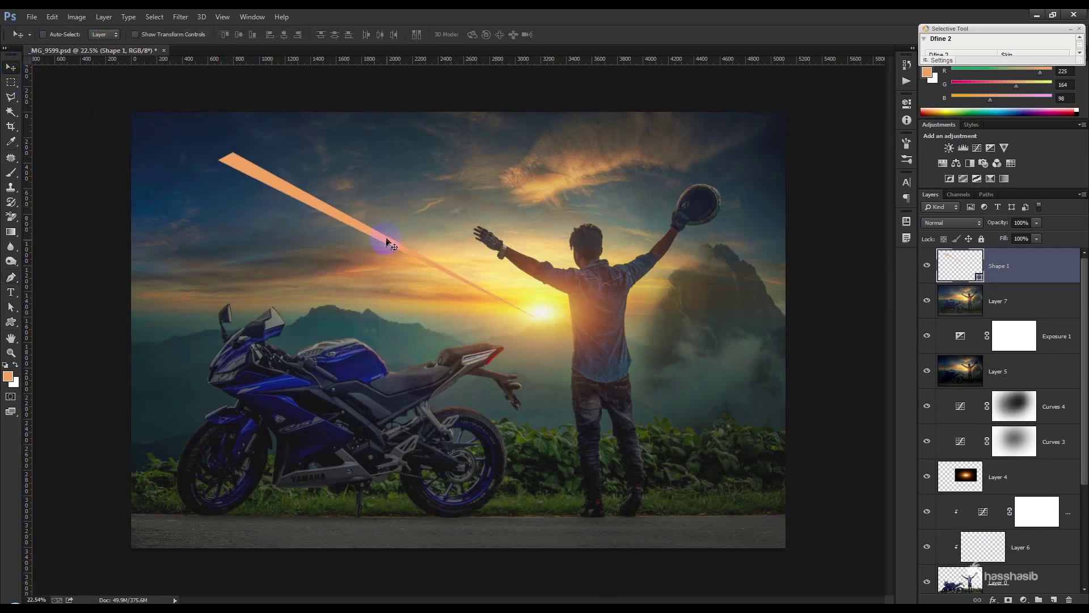
key(ctrl+t)
drag(378, 238, 538, 318)
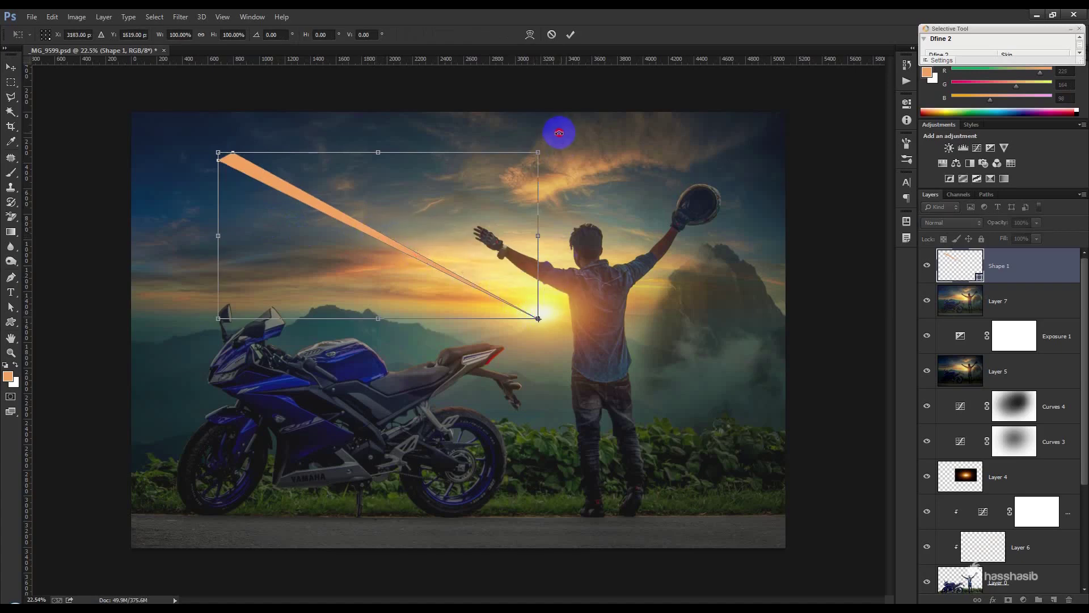
drag(559, 133, 615, 170)
click(570, 34)
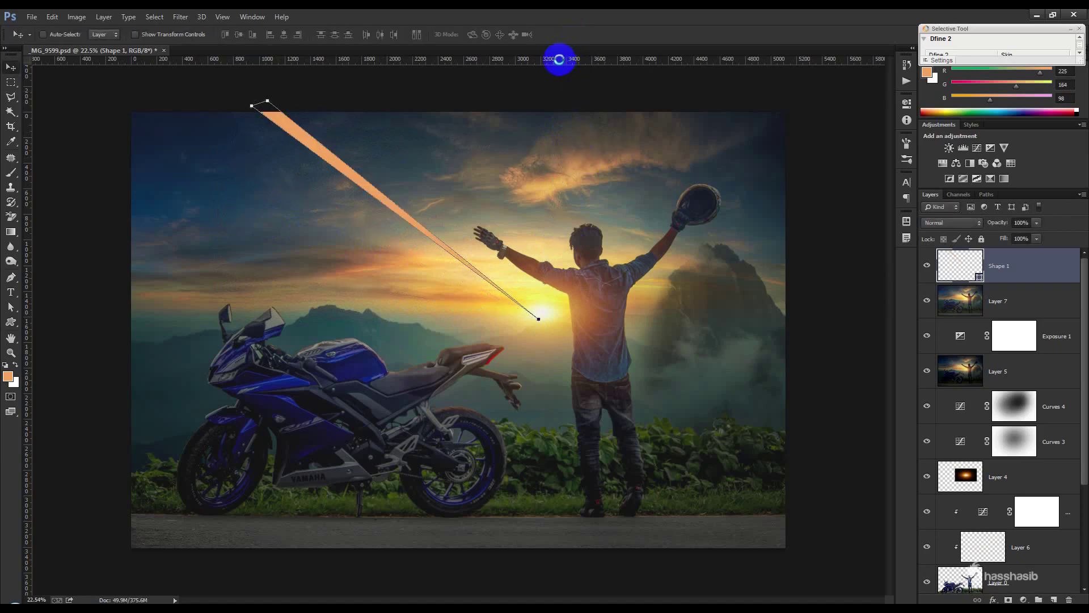
key(ctrl+shift+alt+e)
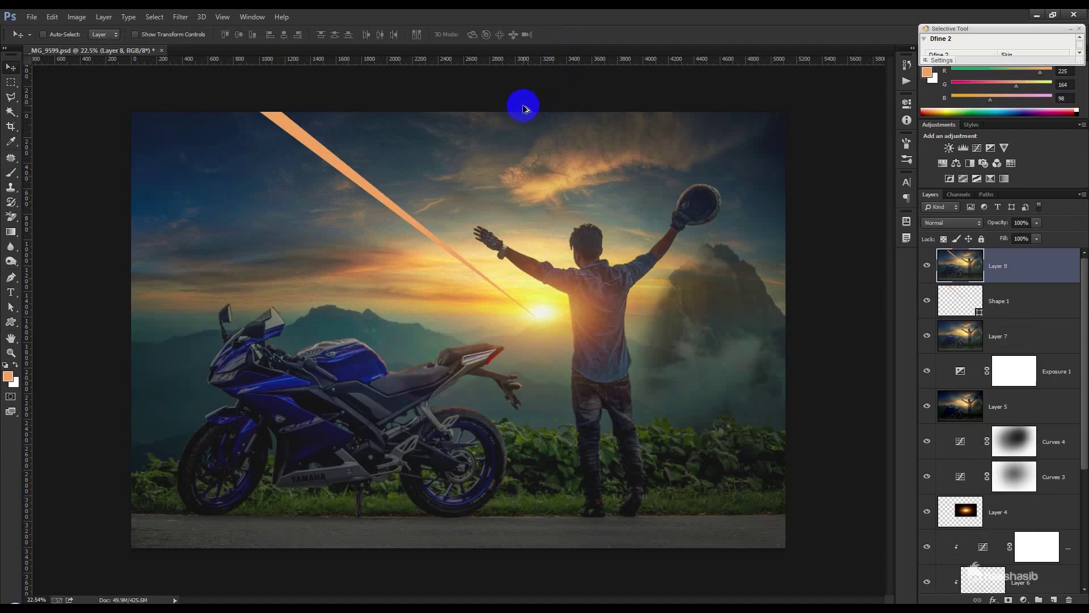
Undo the merged layer and repeat rotated ray copies fanning out from the sun
key(ctrl+z)
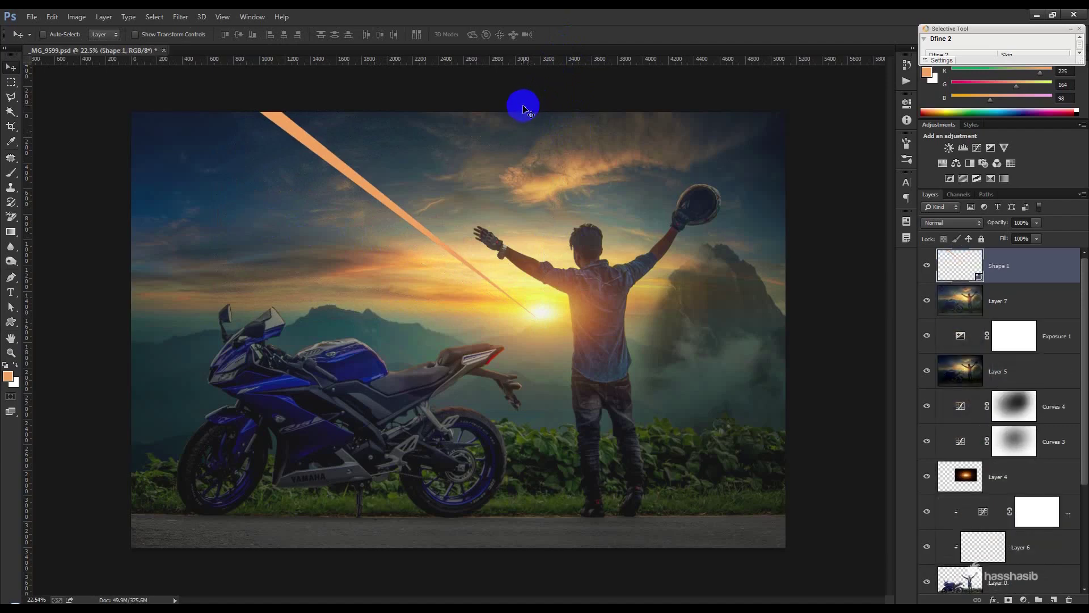
key(ctrl+shift+alt+t)
key(ctrl+shift+alt+t)
key(ctrl+shift+alt+t)
key(ctrl+shift+alt+t)
key(ctrl+shift+alt+t)
key(ctrl+shift+alt+t)
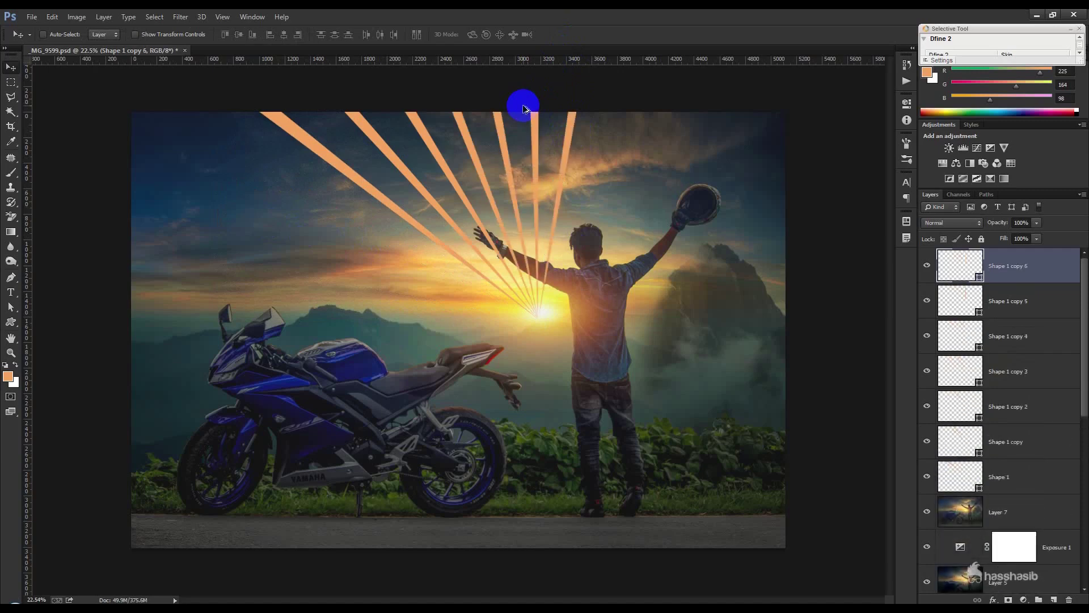
key(ctrl+shift+alt+t)
key(ctrl+shift+alt+t)
key(ctrl+shift+alt+t)
key(ctrl+shift+alt+t)
key(ctrl+shift+alt+t)
key(ctrl+shift+alt+t)
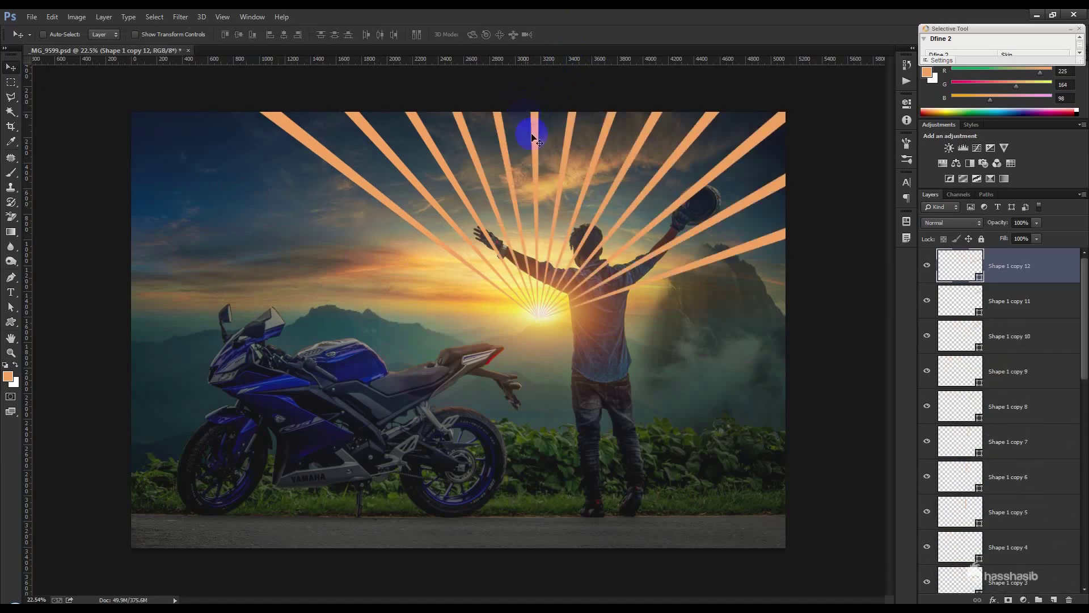
scroll(1025, 525, down, 2)
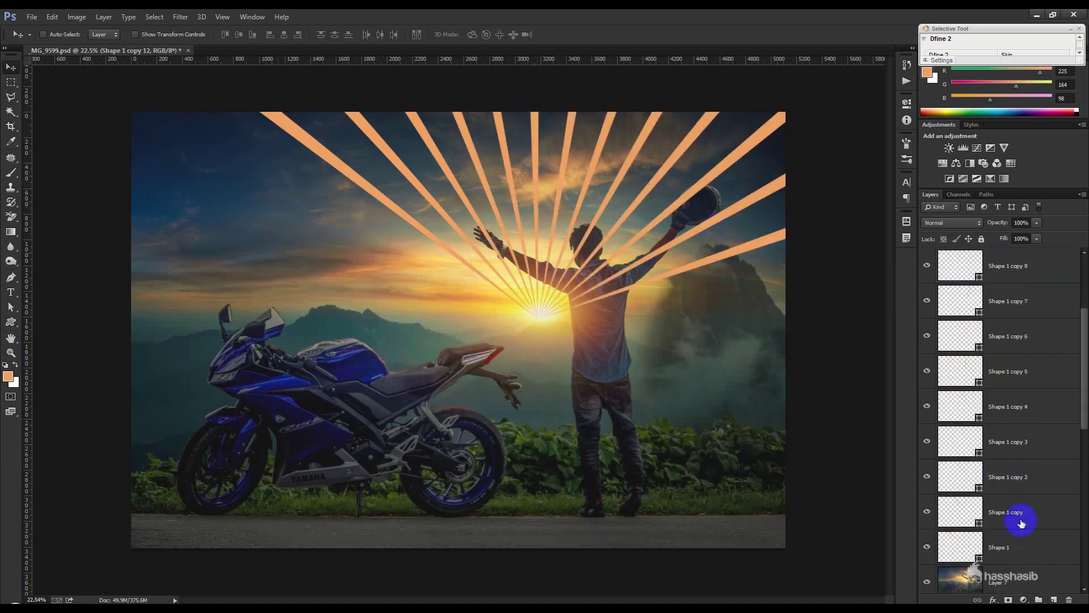
scroll(1018, 517, down, 2)
Merge Shape 1 through Shape 1 copy 12 into one layer and rotate it about -8.5°
shift+click(1016, 512)
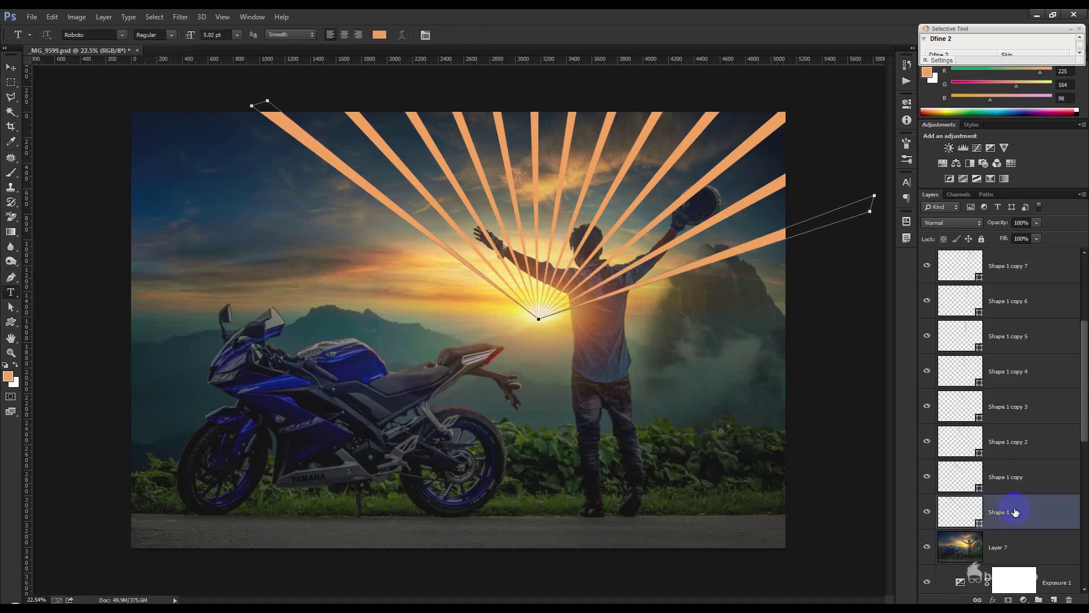
scroll(1016, 314, up, 4)
shift+click(1015, 283)
scroll(1007, 301, down, 3)
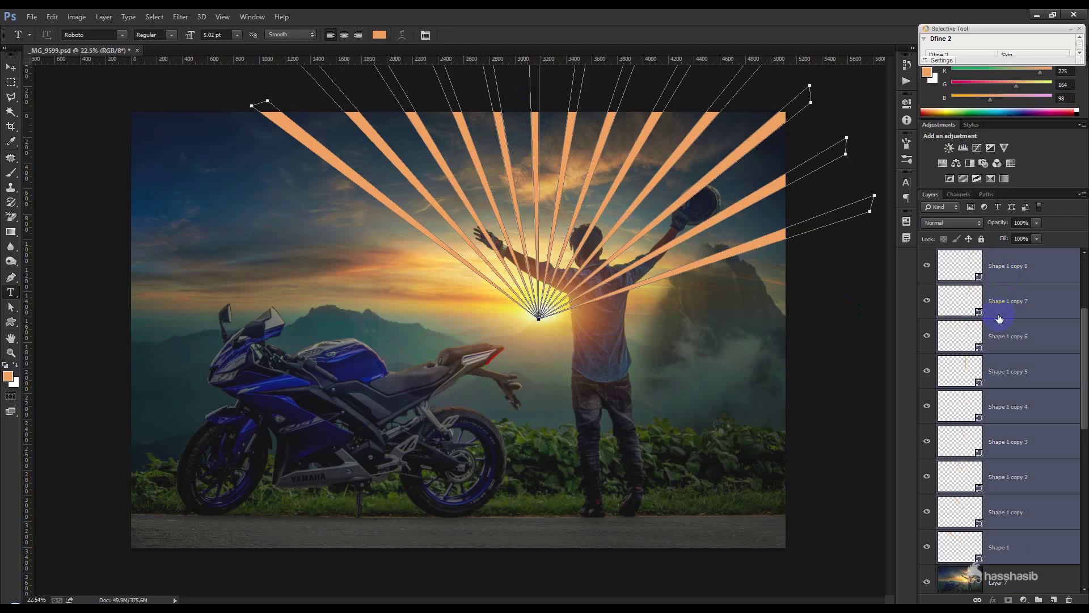
key(ctrl+e)
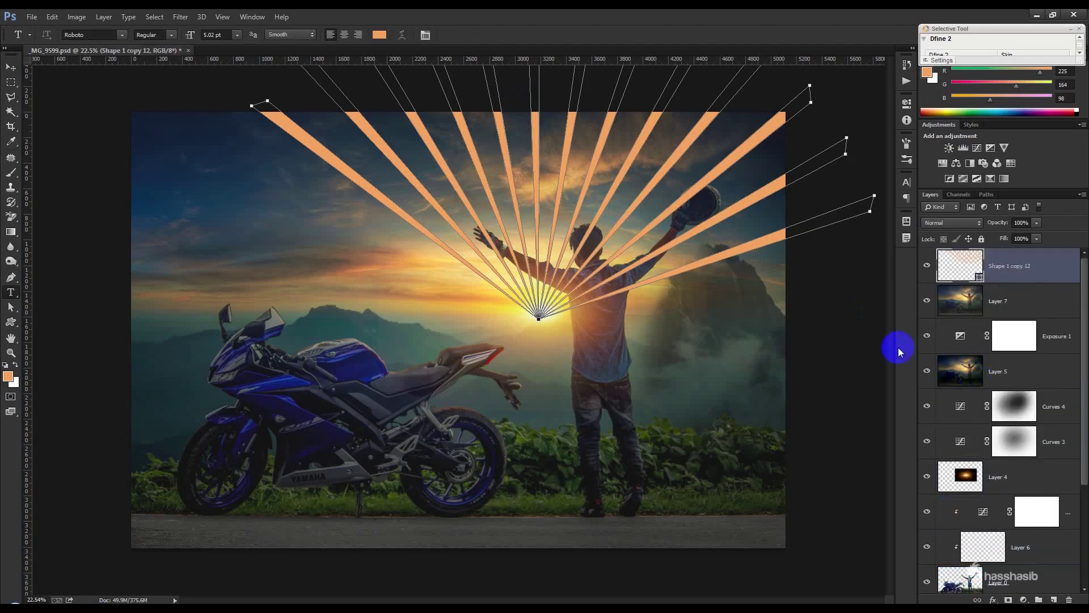
key(ctrl+t)
mouse_move(814, 372)
mouse_down()
mouse_move(827, 333)
mouse_move(638, 242)
mouse_up()
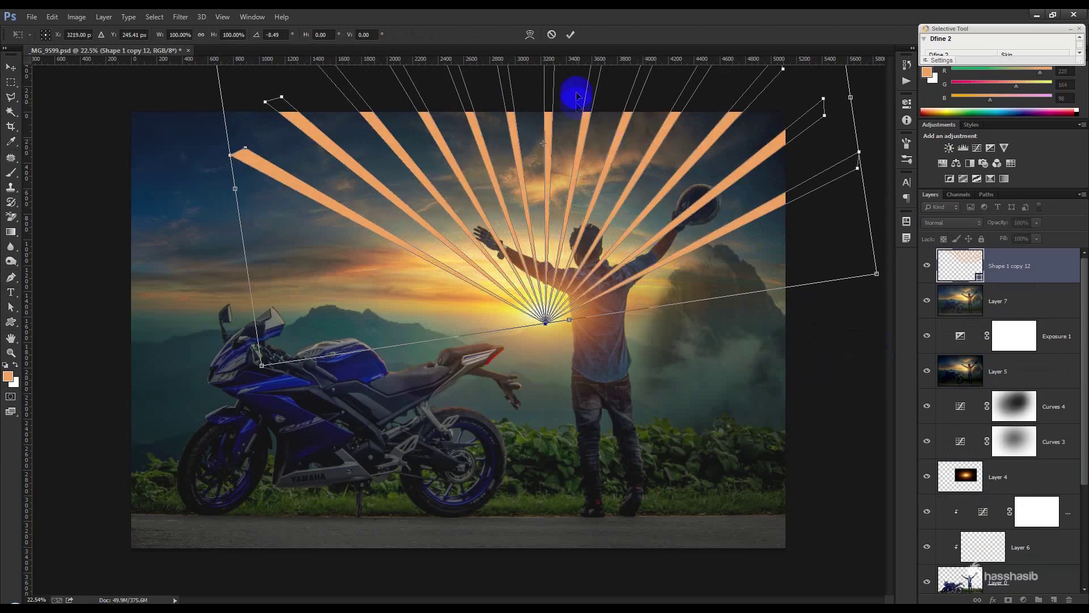
click(571, 35)
Rasterize the ray fan and soften it with a 29.1-radius Gaussian Blur
key(v)
click(180, 17)
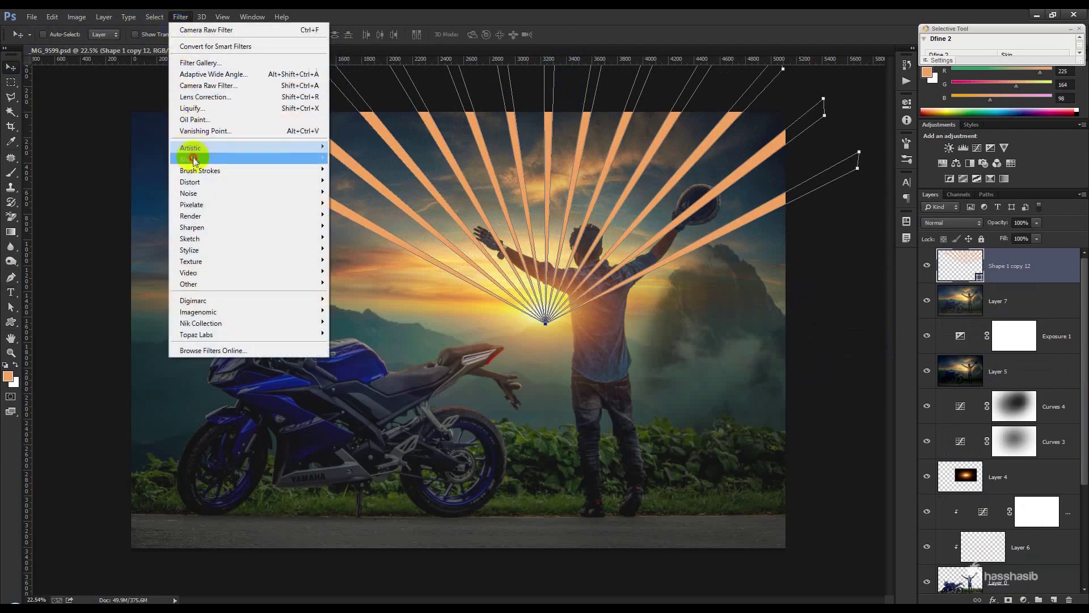
mouse_move(189, 159)
click(351, 245)
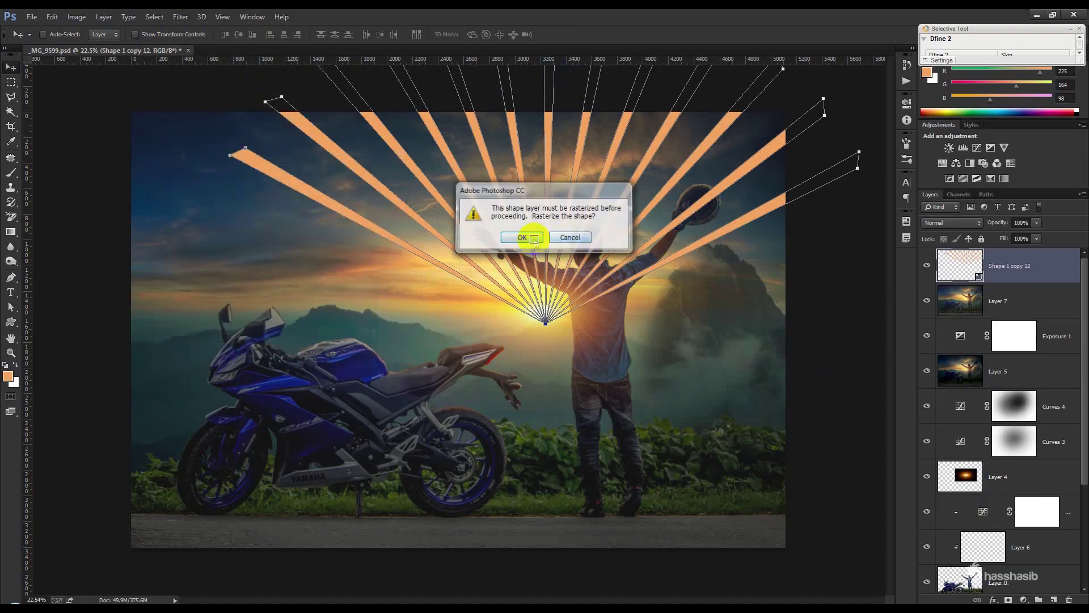
click(533, 239)
mouse_move(741, 269)
mouse_down()
mouse_move(773, 272)
mouse_move(760, 269)
mouse_up()
click(845, 120)
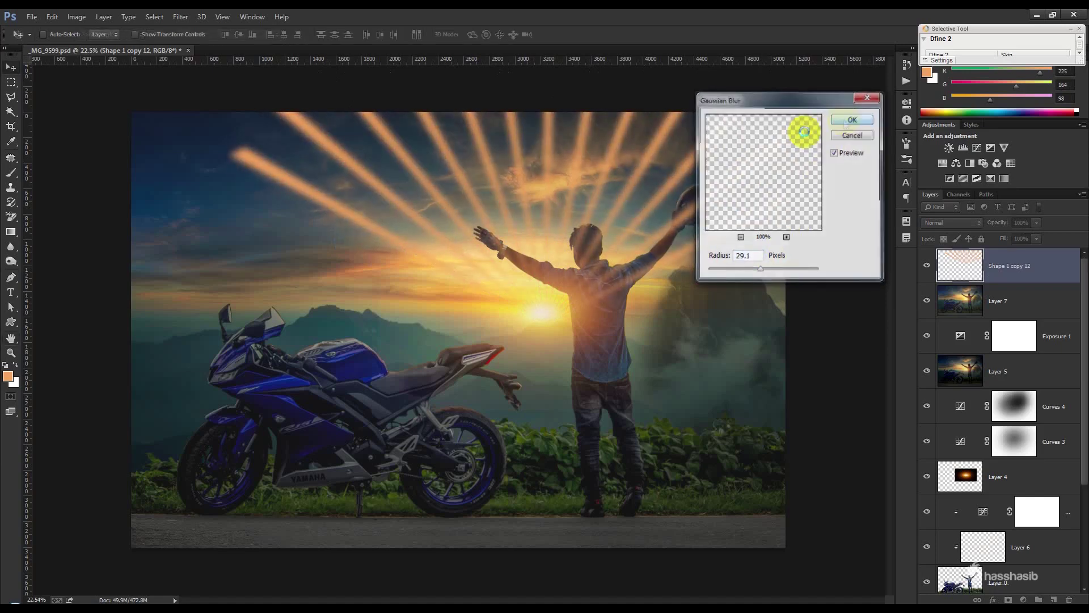
Apply a Zoom radial blur to the rays and set their blend mode to Screen
click(180, 17)
mouse_move(247, 159)
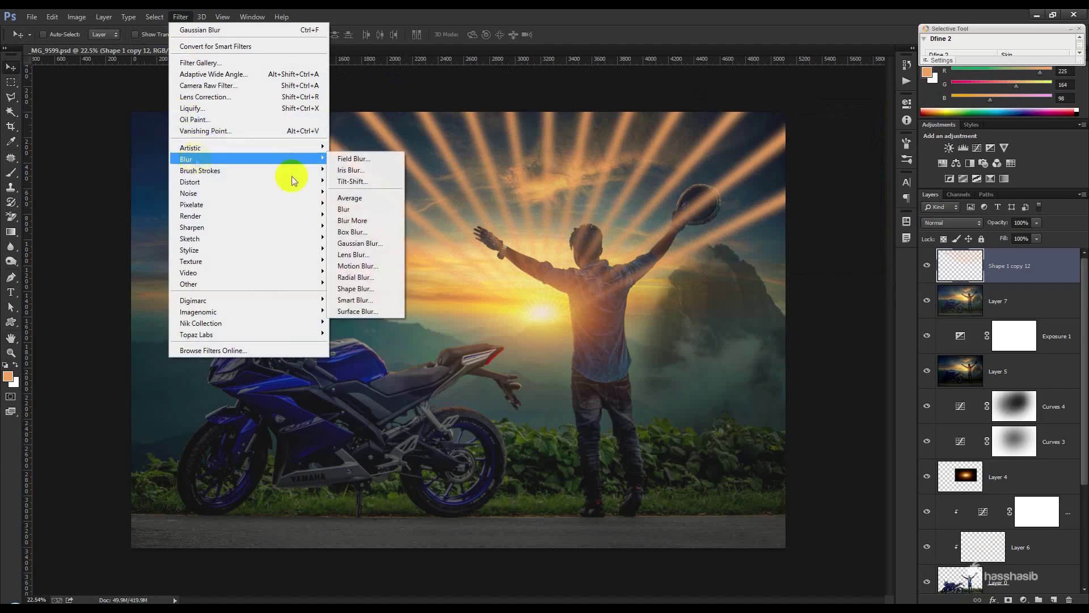
click(354, 277)
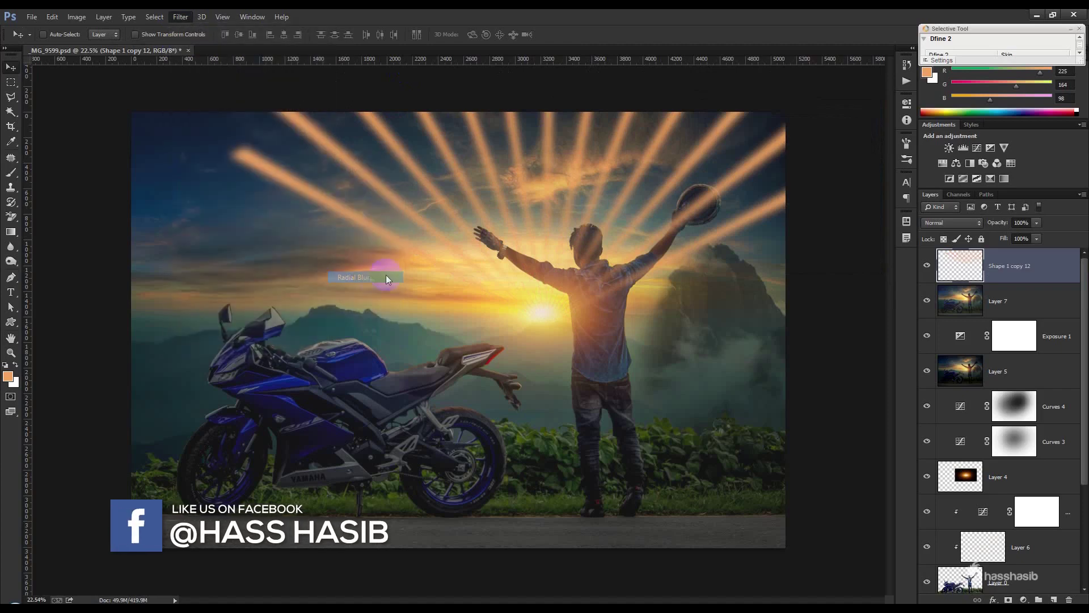
drag(629, 145, 685, 283)
click(644, 360)
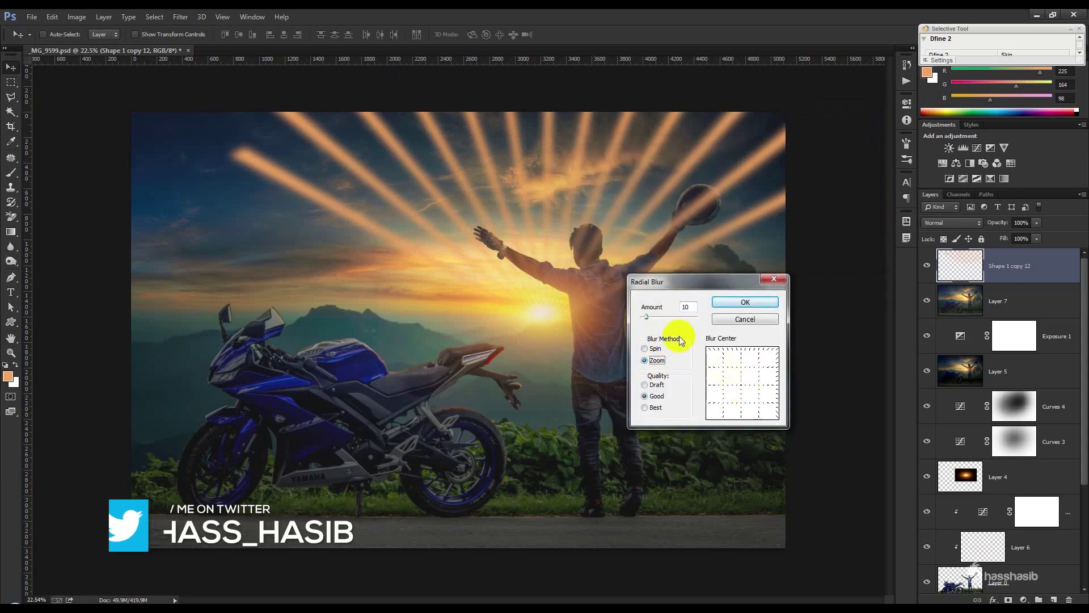
drag(660, 321, 677, 316)
click(740, 301)
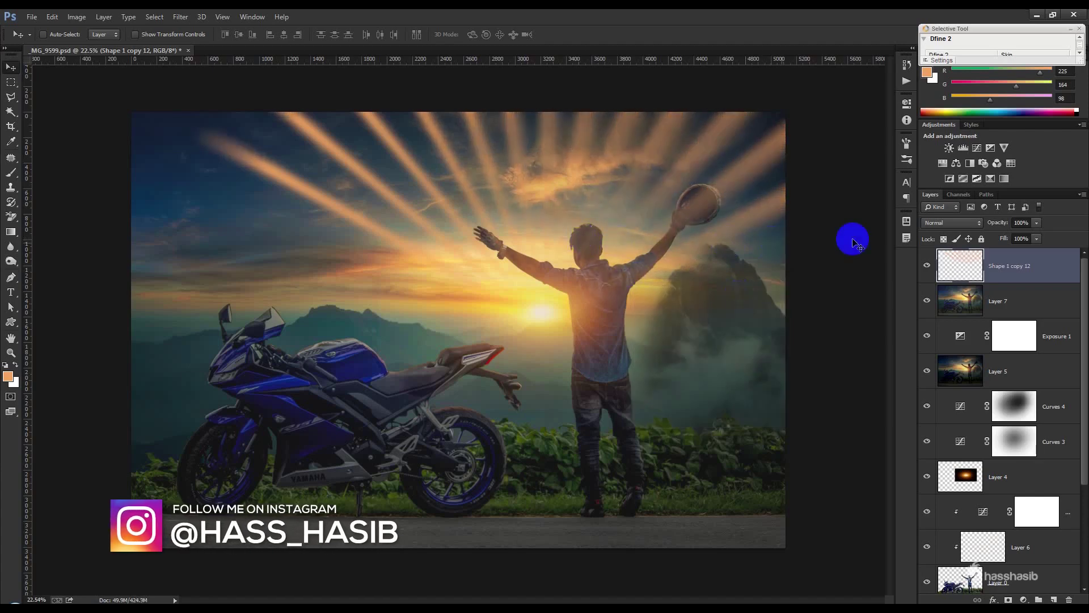
click(933, 224)
click(939, 322)
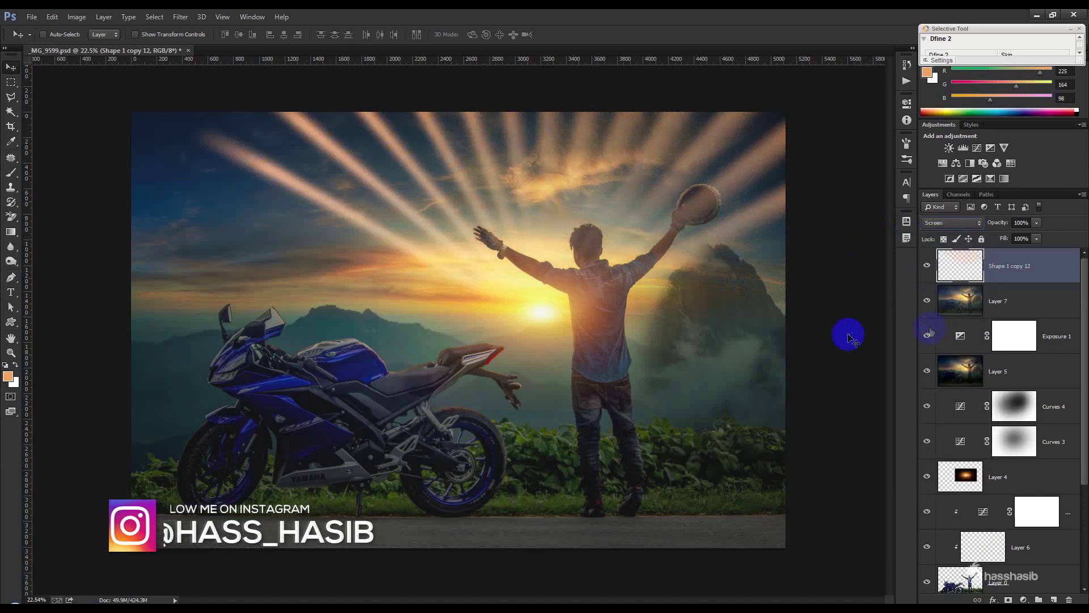
Lower the ray layer's opacity toward 10% and select the Eraser tool
drag(992, 222, 948, 226)
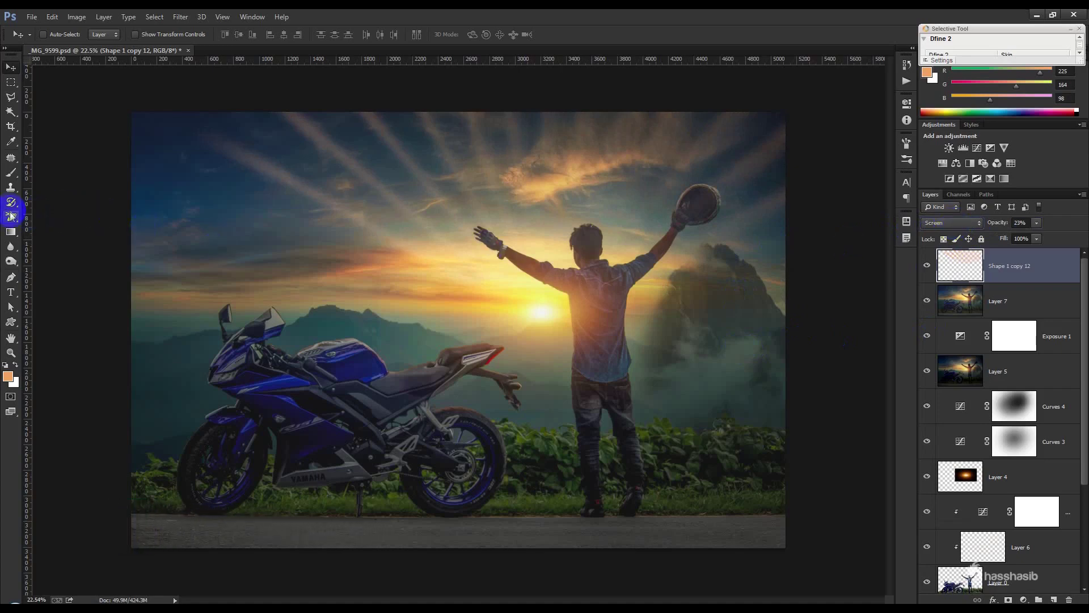
right_click(11, 216)
click(51, 216)
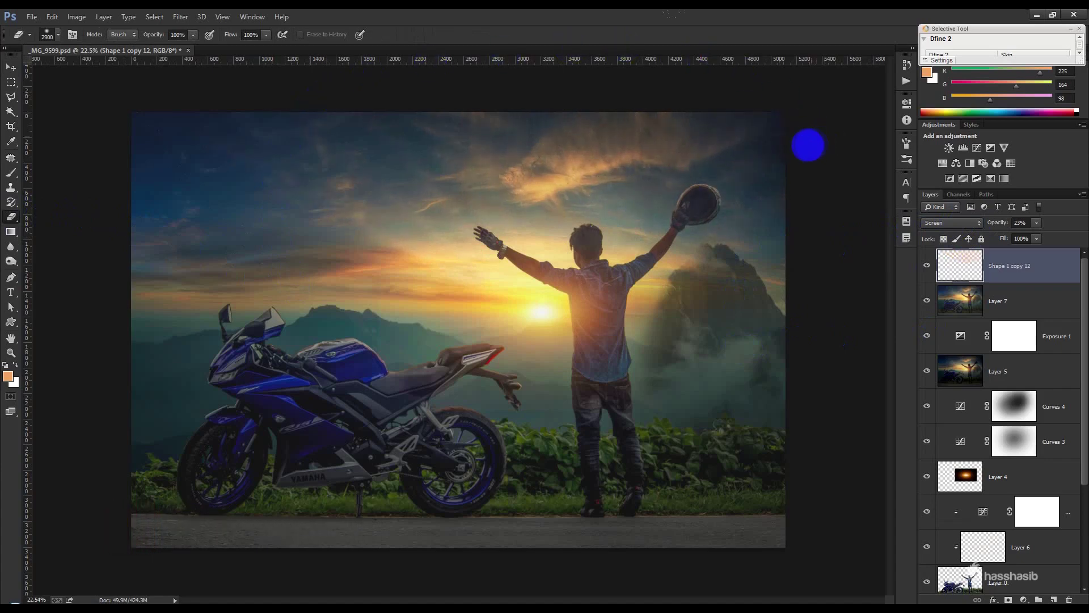
key(ctrl+minus)
key(ctrl+minus)
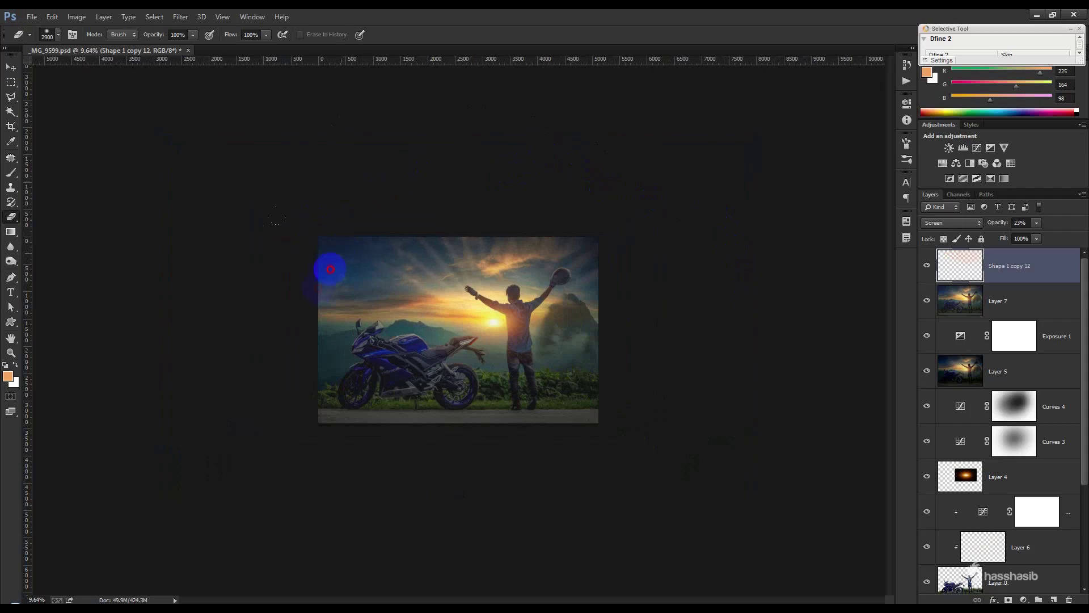
key(ctrl+plus)
key(ctrl+plus)
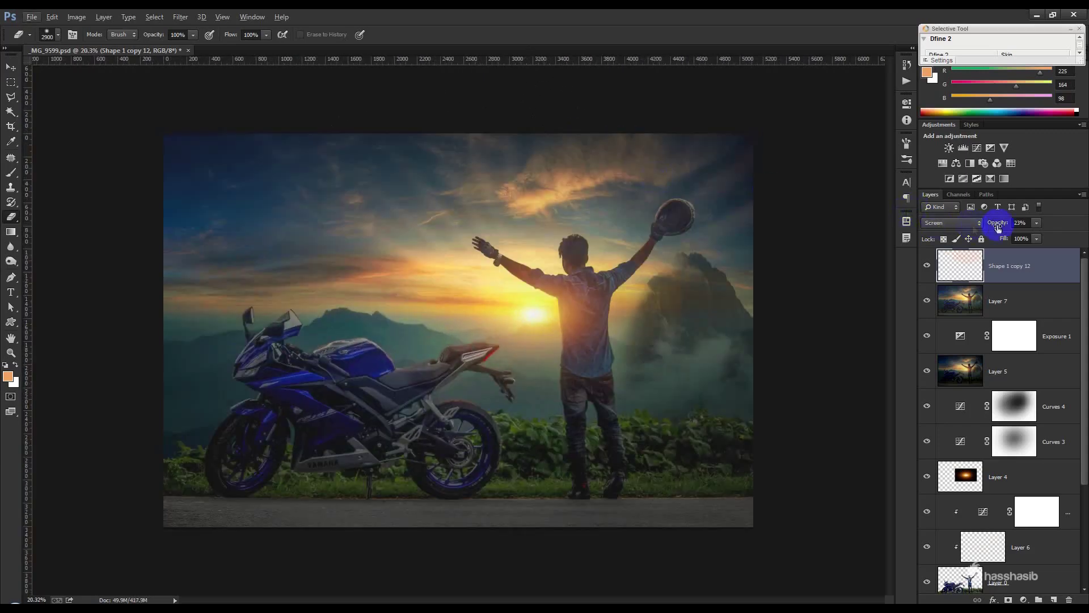
drag(1001, 226, 1010, 223)
Try blend modes from Color Dodge onward and settle the rays on Exclusion
click(950, 223)
click(946, 320)
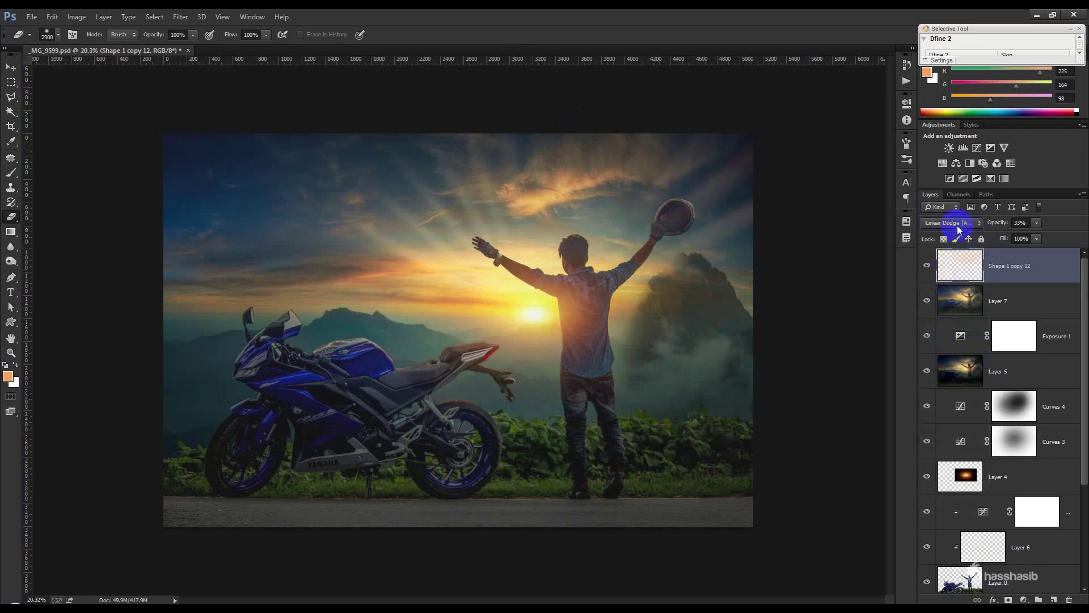
key(Down)
key(Down)
key(Down)
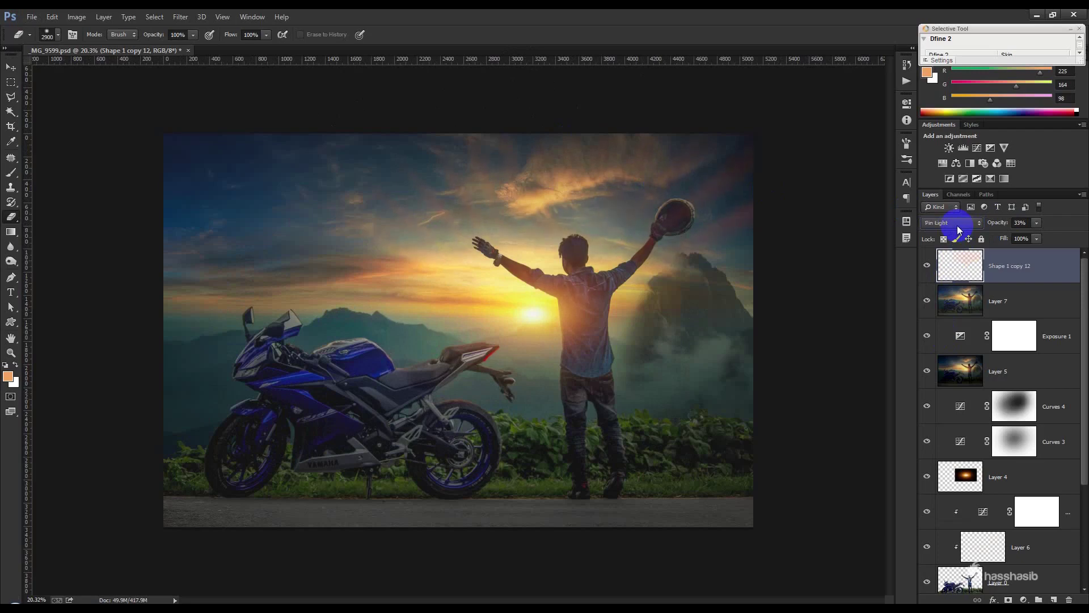
key(Down)
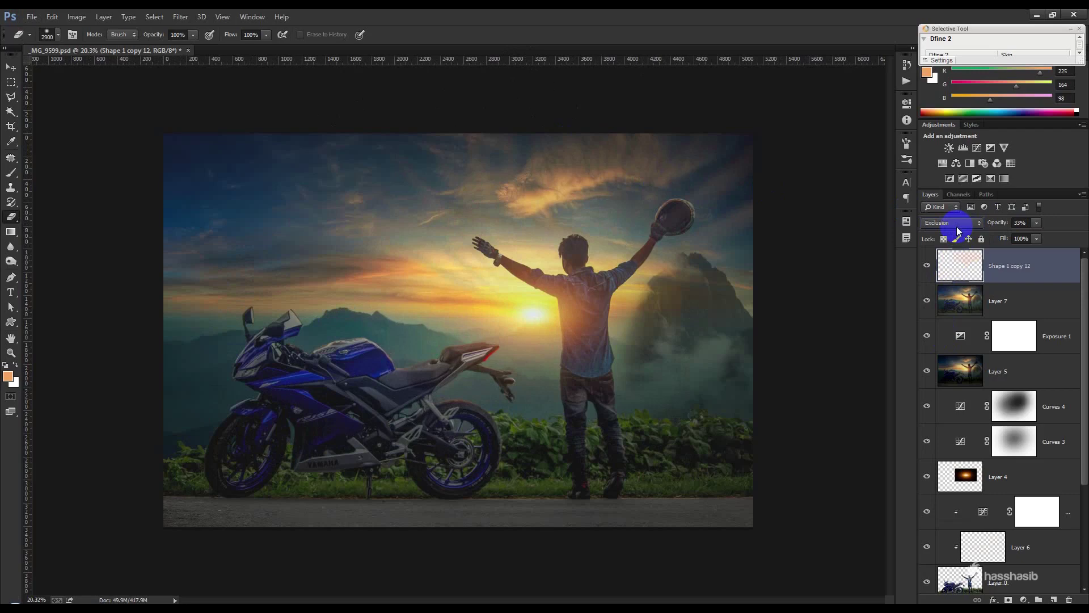
key(Down)
key(Down)
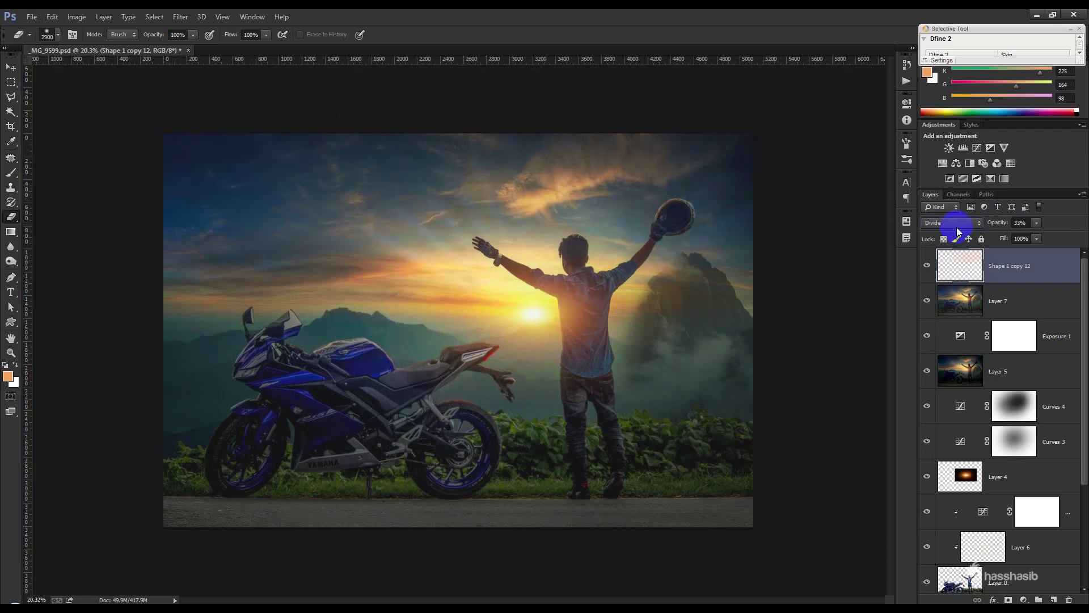
key(Down)
key(Up)
key(Down)
key(Up)
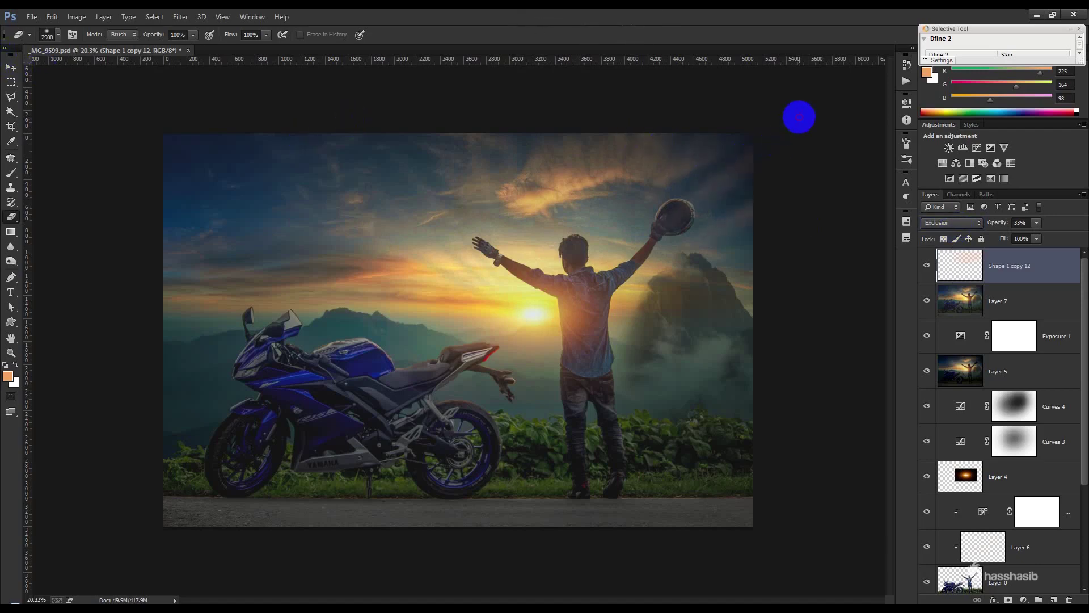
Load the bike, man and grass as a selection and try the Brush and Eraser tools
click(11, 68)
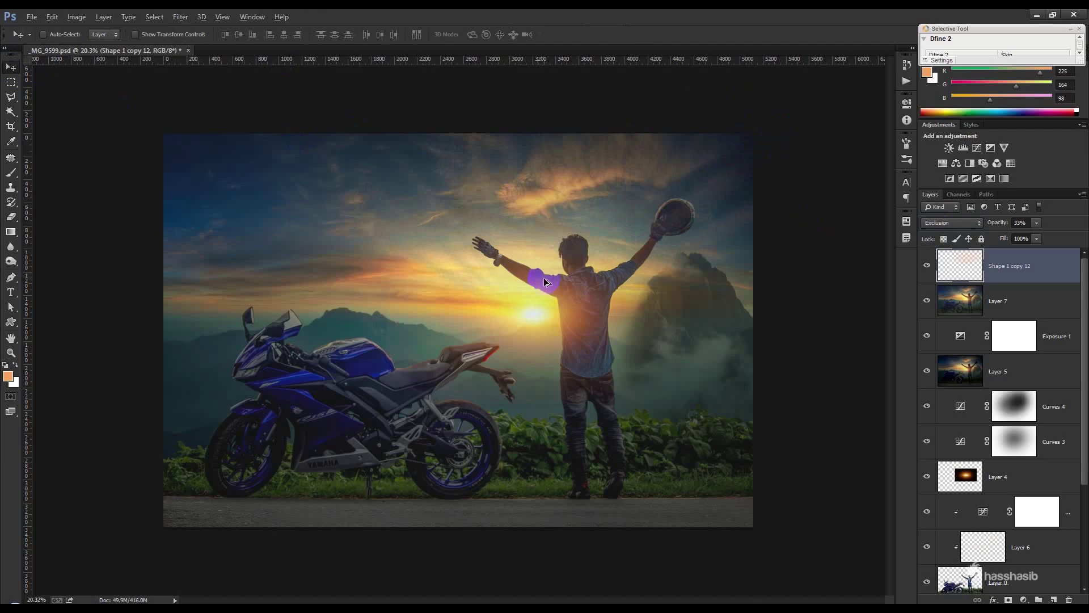
scroll(543, 281, up, 1)
scroll(975, 471, down, 3)
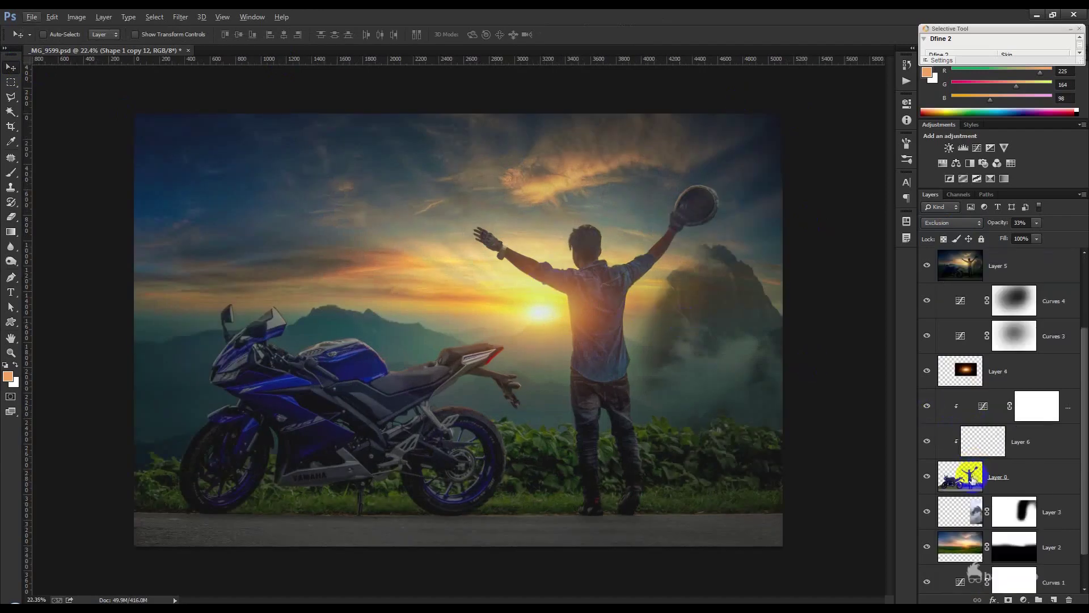
ctrl+click(971, 476)
click(10, 173)
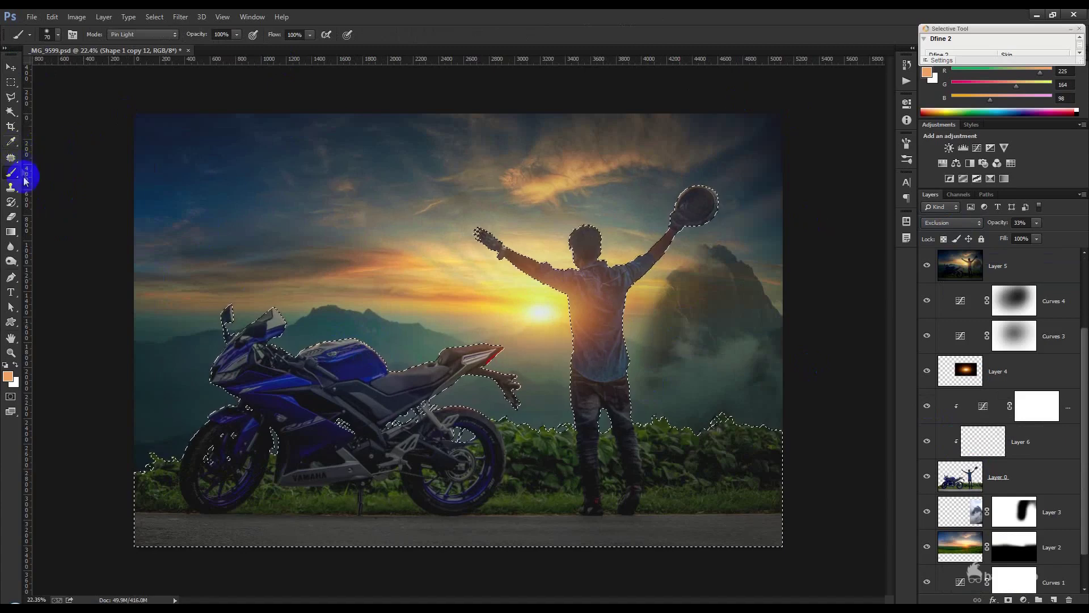
click(11, 217)
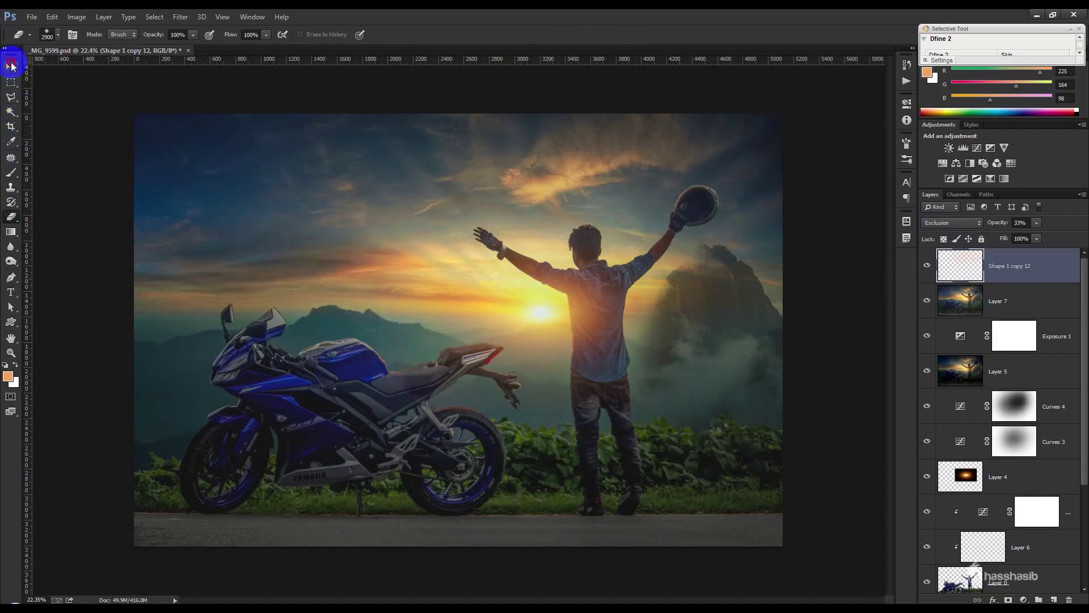
click(11, 66)
Save the composite and stamp all visible layers into a new Layer 8
scroll(522, 243, down, 1)
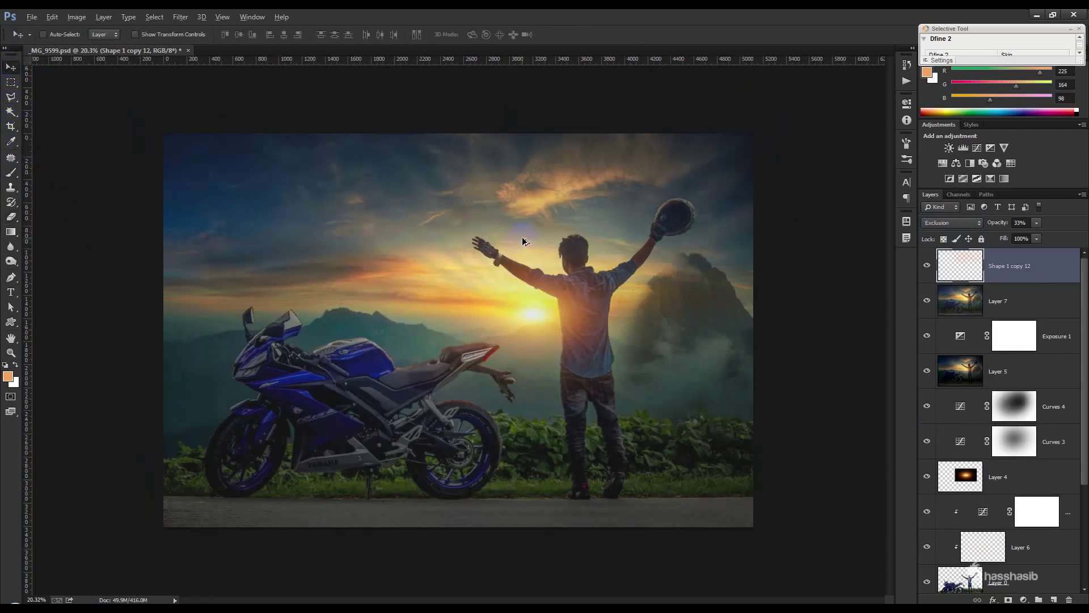
key(ctrl+s)
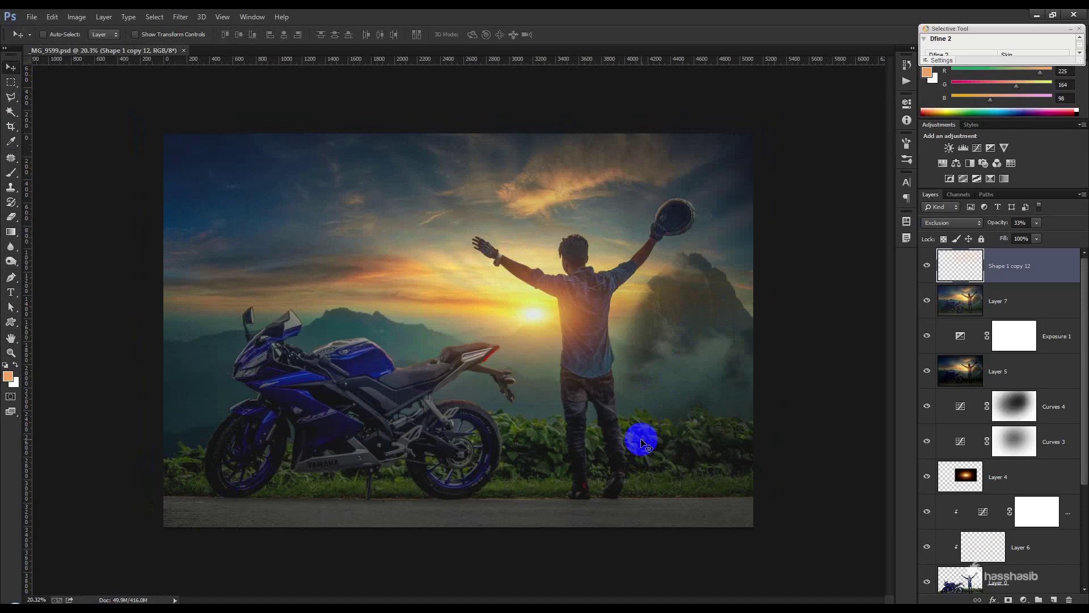
key(ctrl+shift+alt+e)
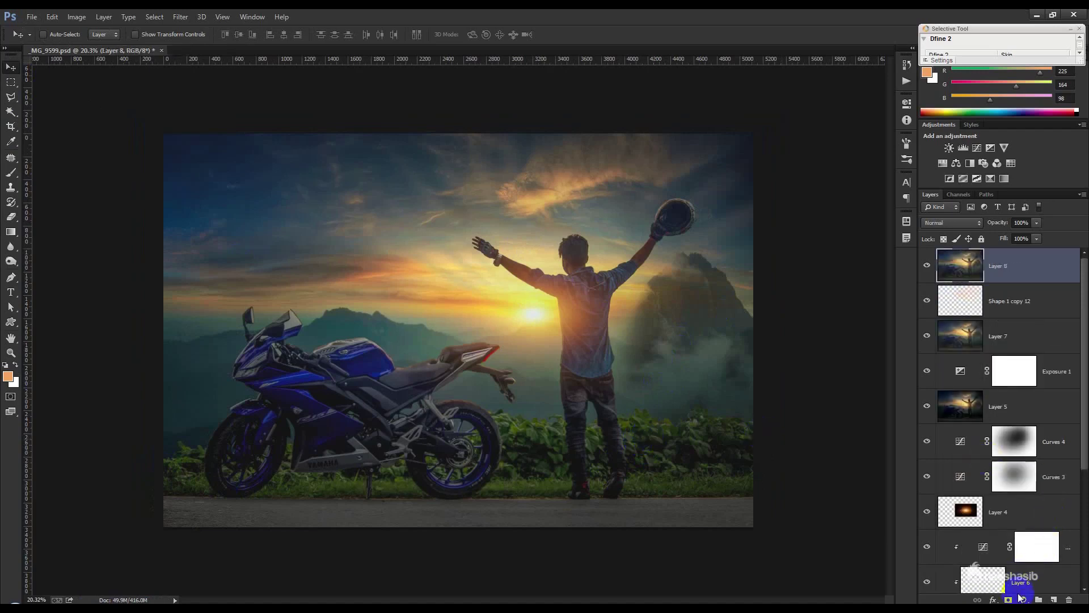
Add a Color Lookup adjustment layer and apply the 2Strip.look lookup
click(1024, 599)
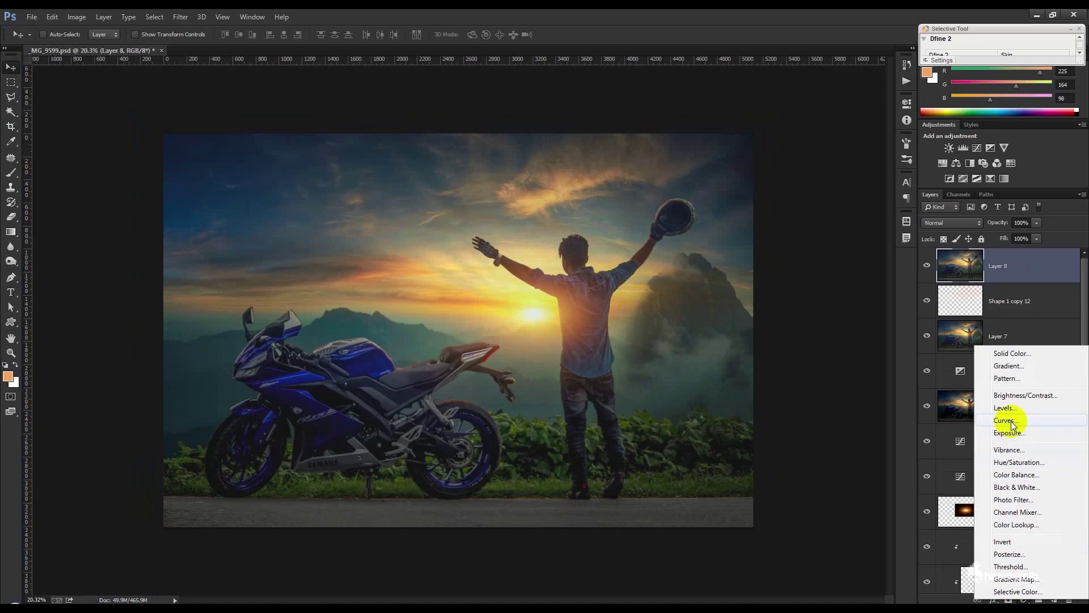
click(1015, 525)
click(832, 131)
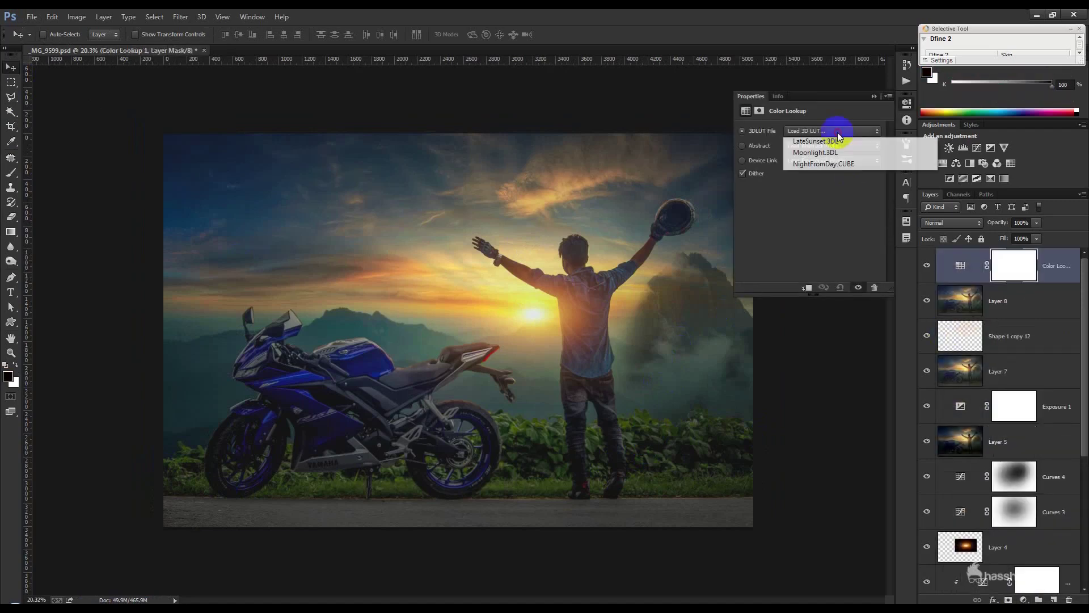
click(813, 178)
Preview successive lookups from FallColors.look through Soft_Warming.look to TensionGreen.3DL
key(Down)
key(Down)
key(Down)
key(Down)
key(Down)
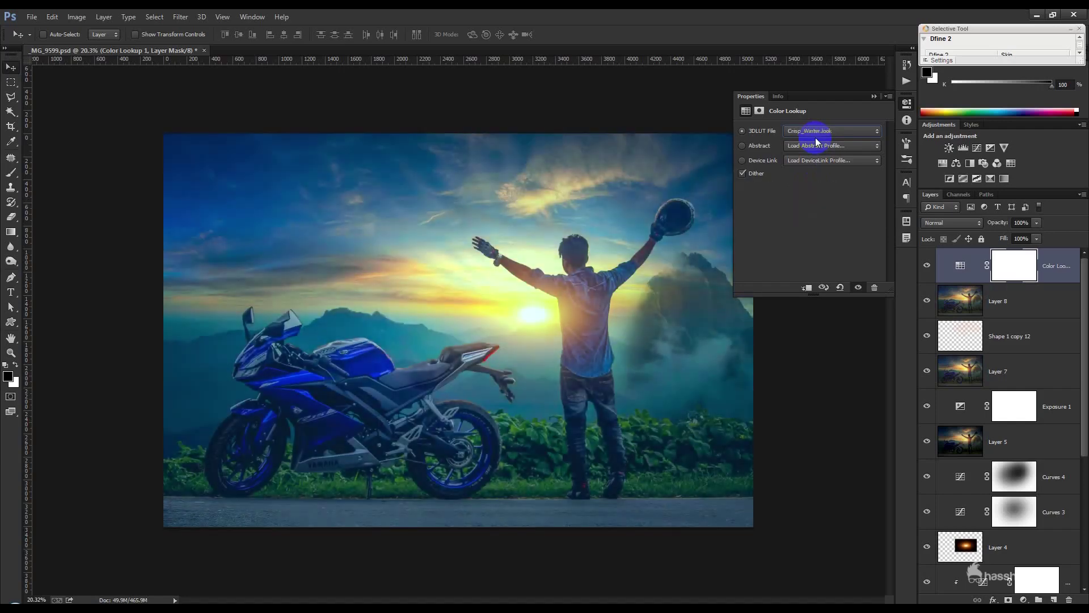
key(Down)
key(Down)
key(Down)
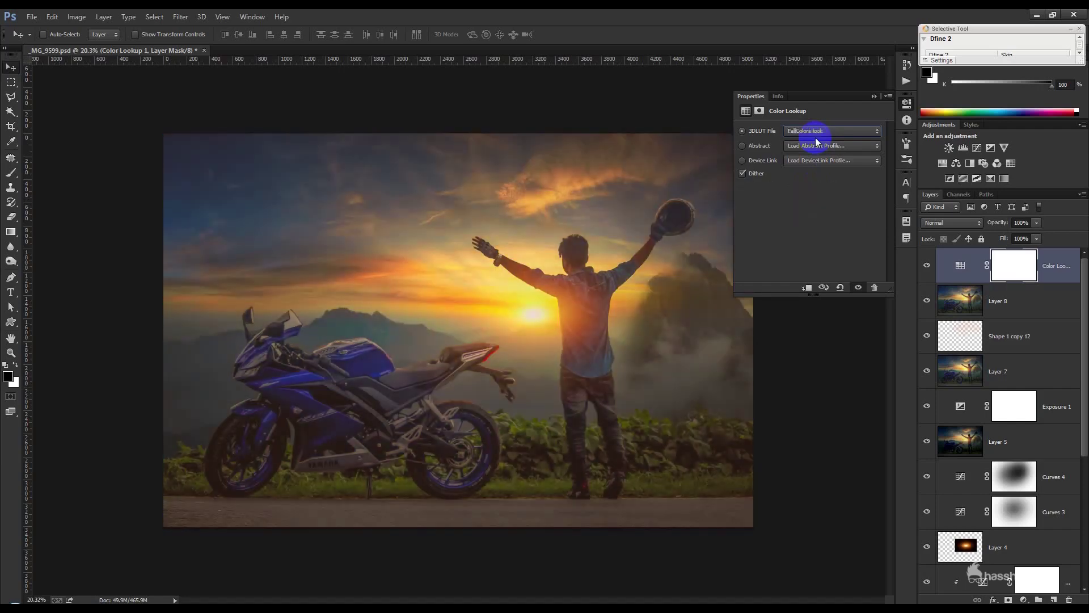
key(Down)
key(Down)
key(Down)
key(Down)
key(Down)
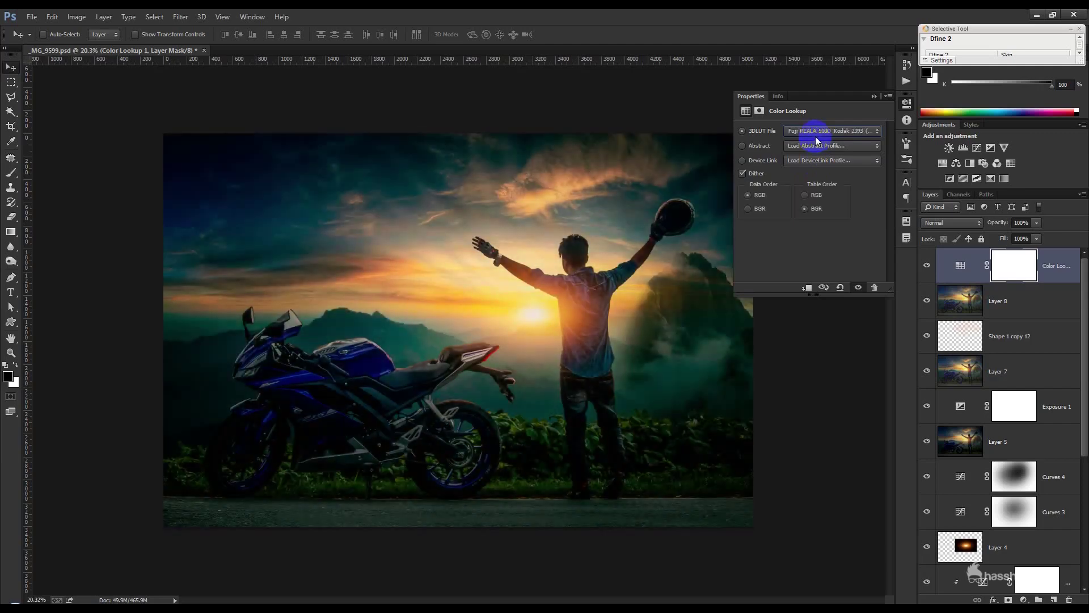
key(Down)
key(Down)
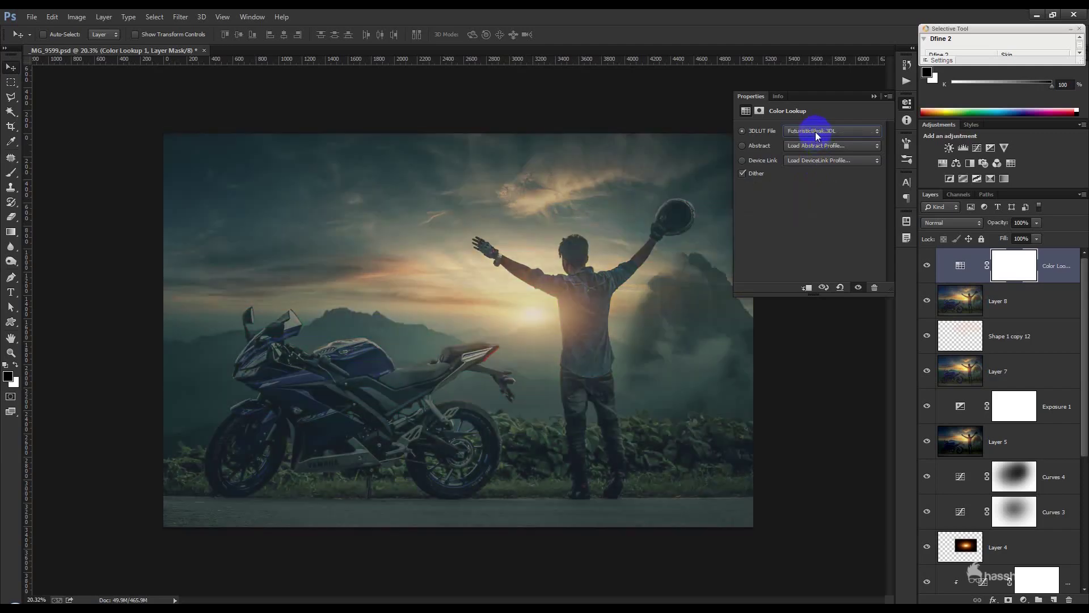
key(Down)
key(Down)
key(Down)
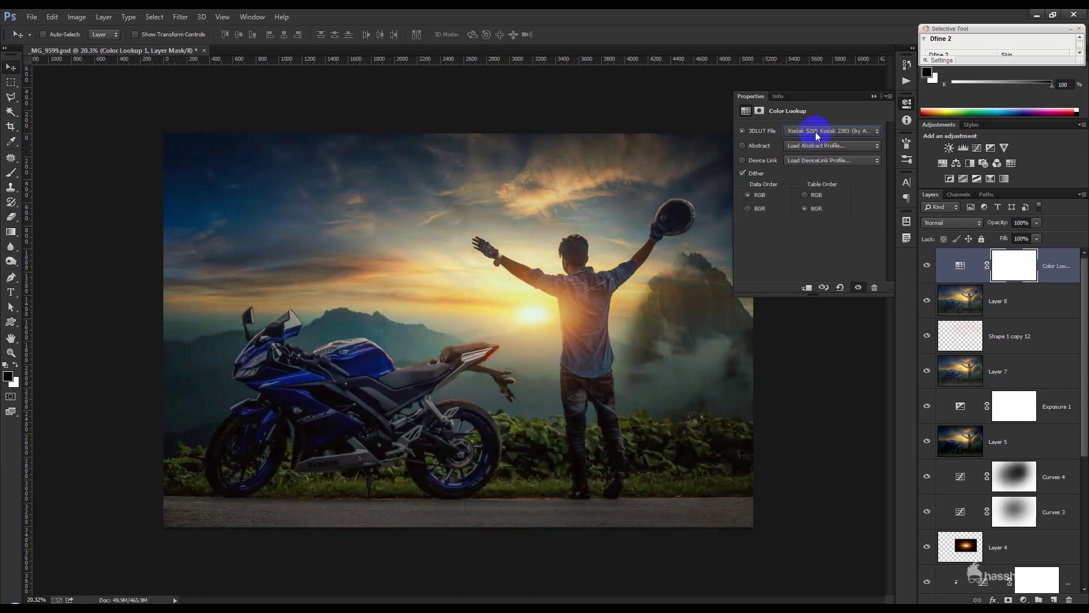
key(Down)
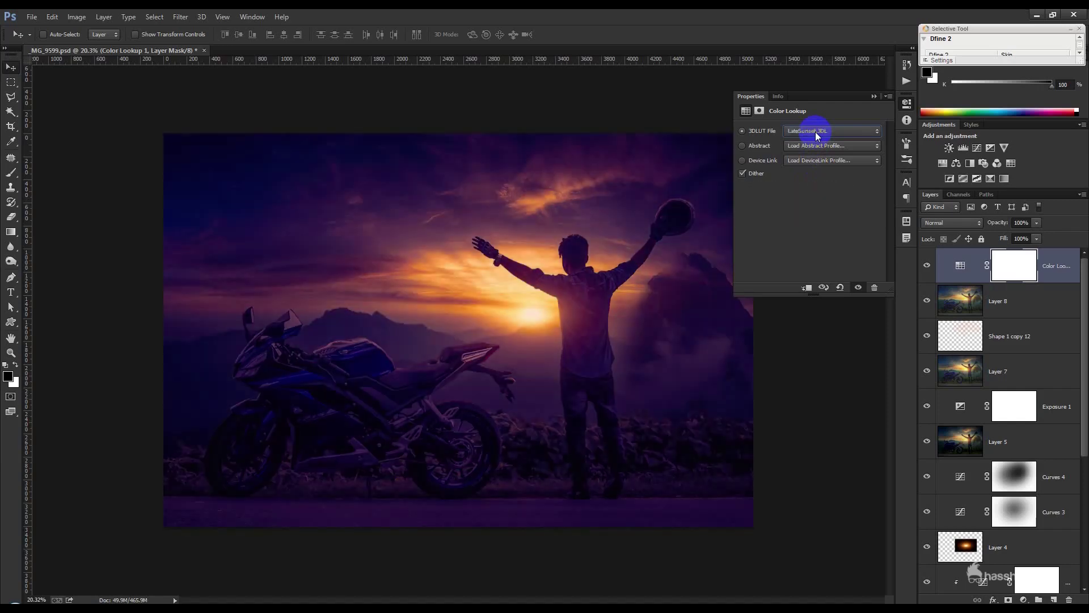
key(Down)
key(Down)
key(Down)
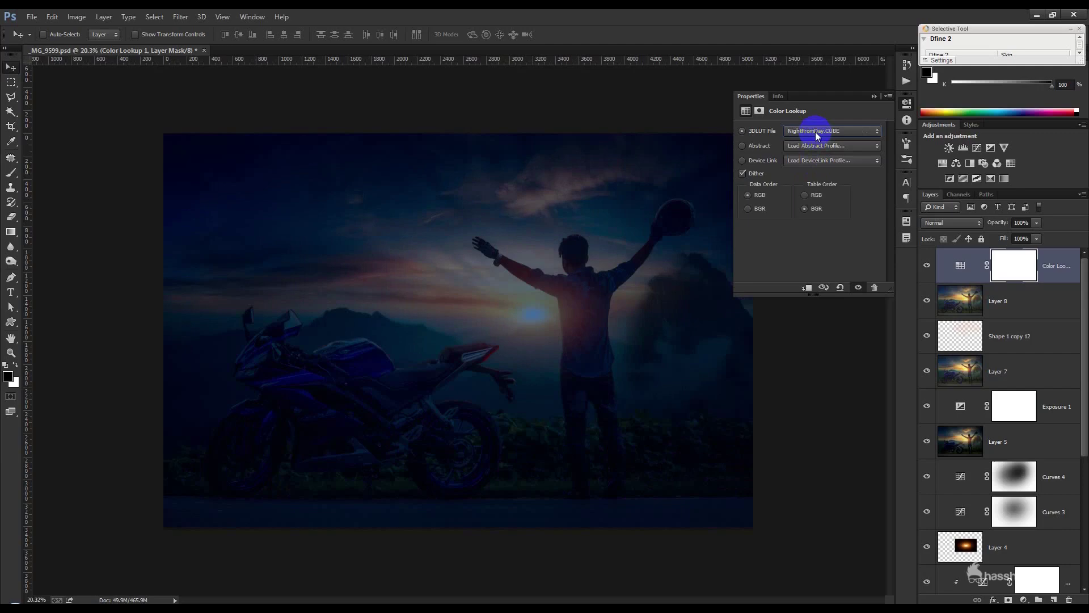
key(Down)
key(Down)
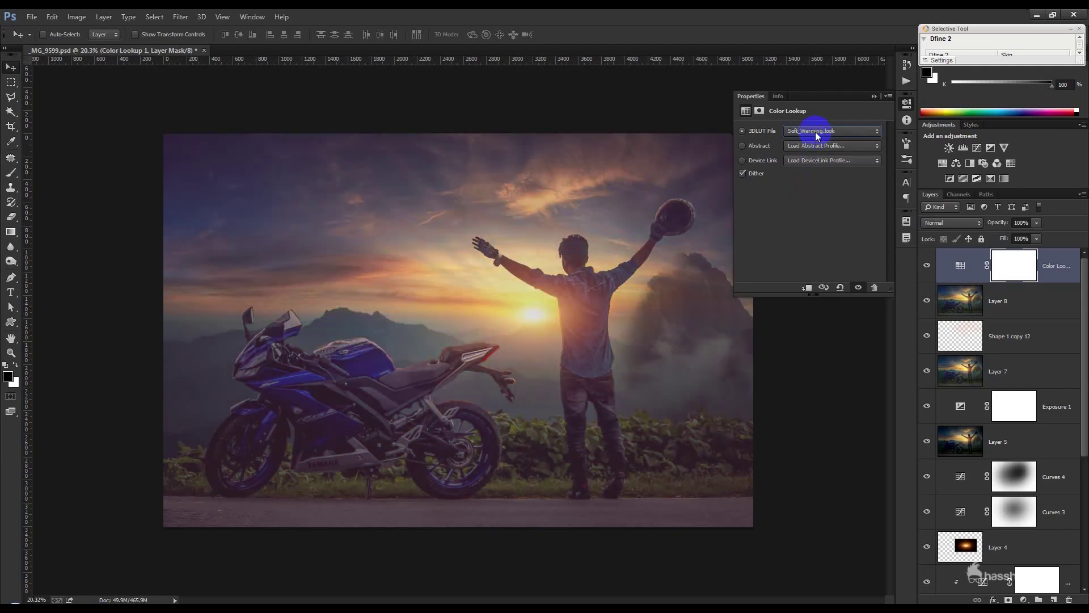
key(Down)
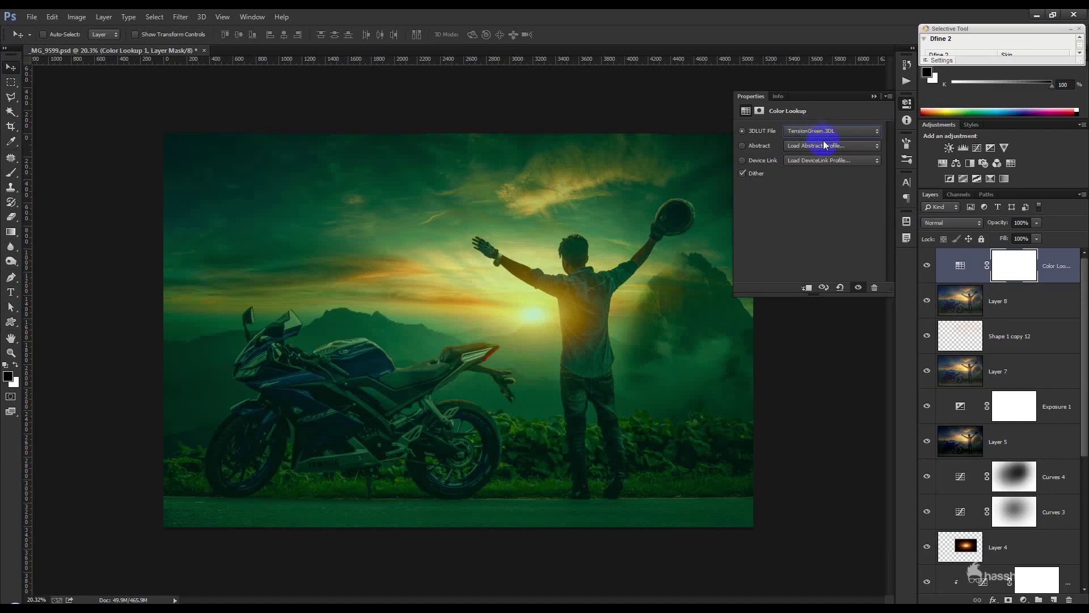
Set the lookup layer to 20% opacity and settle on the Fuji ETERNA film lookup
key(2)
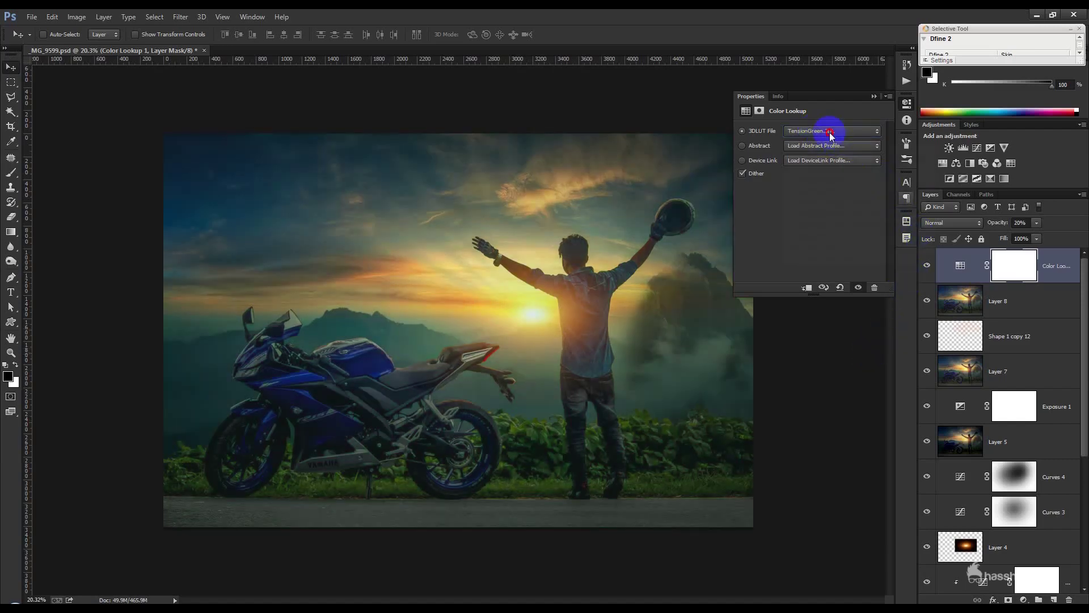
click(830, 136)
click(828, 274)
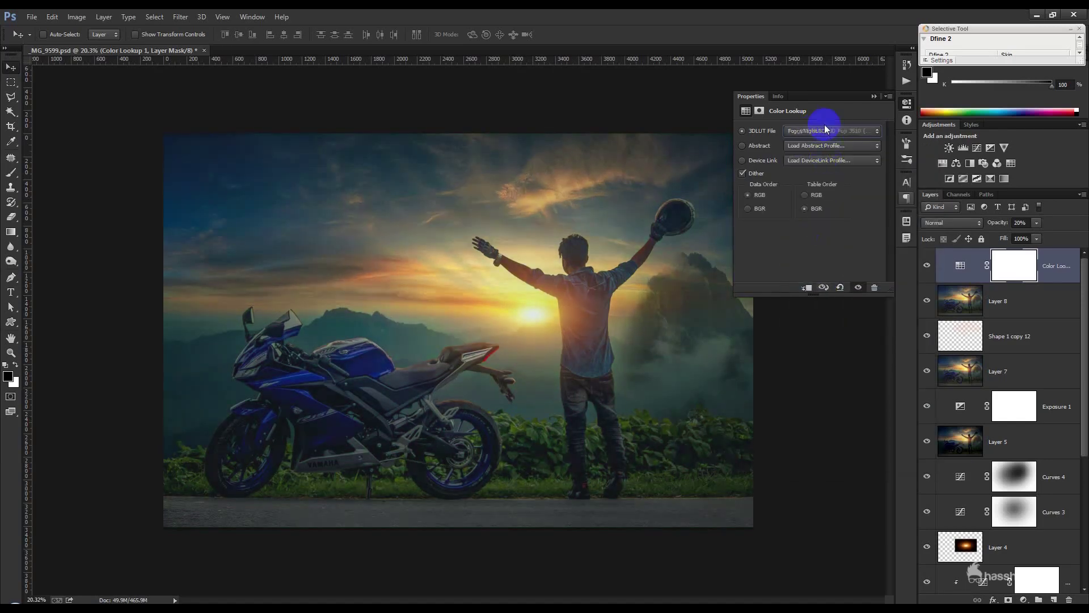
key(Down)
key(Down)
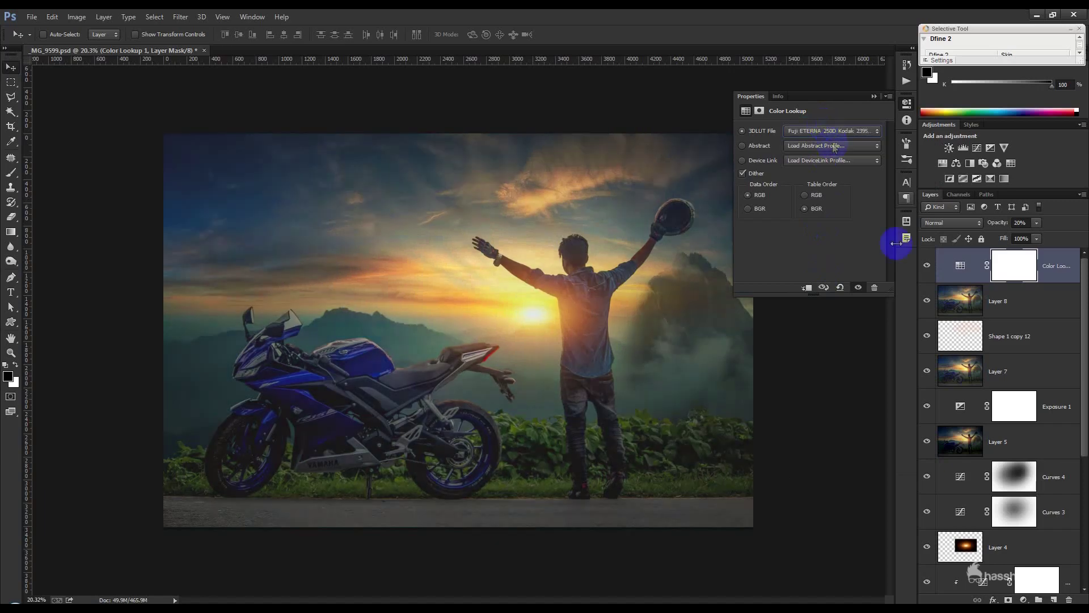
click(926, 267)
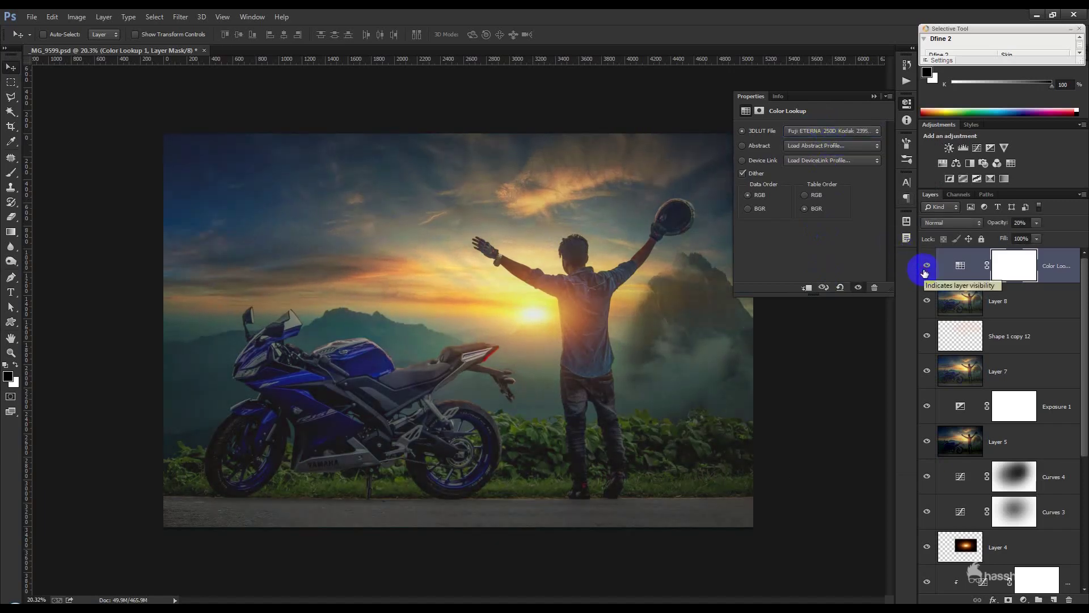
Set the Color Lookup layer to 50% opacity and toggle it off and on to compare
key(5)
click(905, 170)
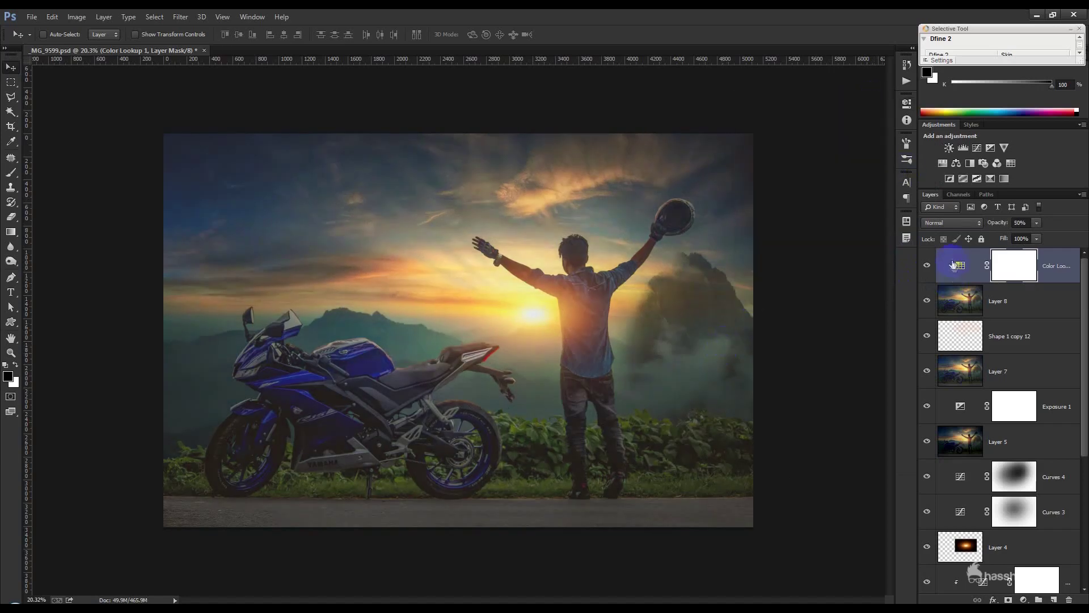
click(928, 267)
click(929, 267)
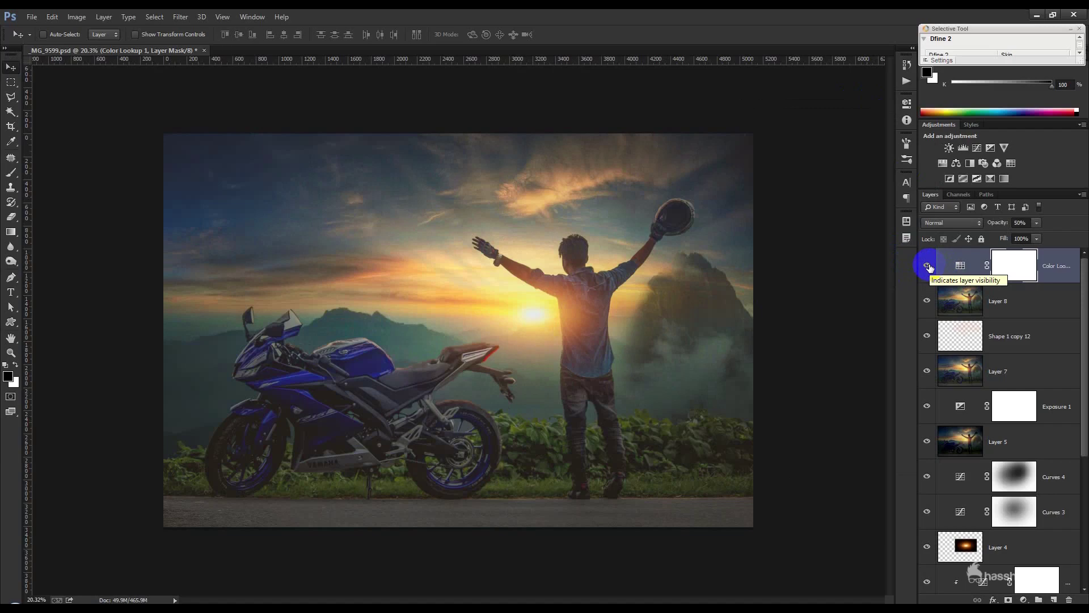
Lower the film look's opacity further and save the composite
key(3)
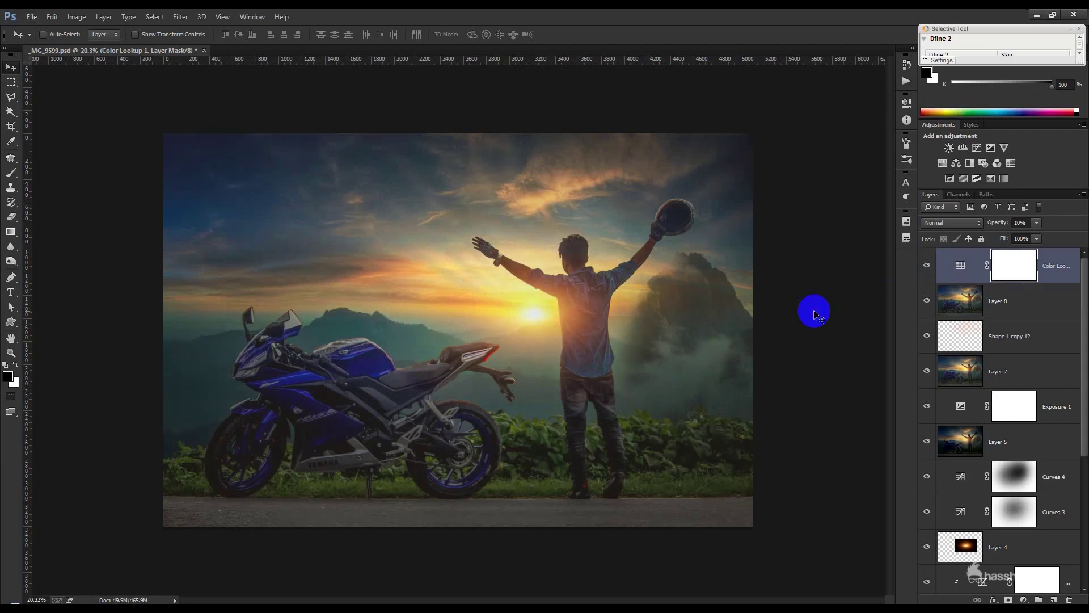
scroll(814, 313, up, 1)
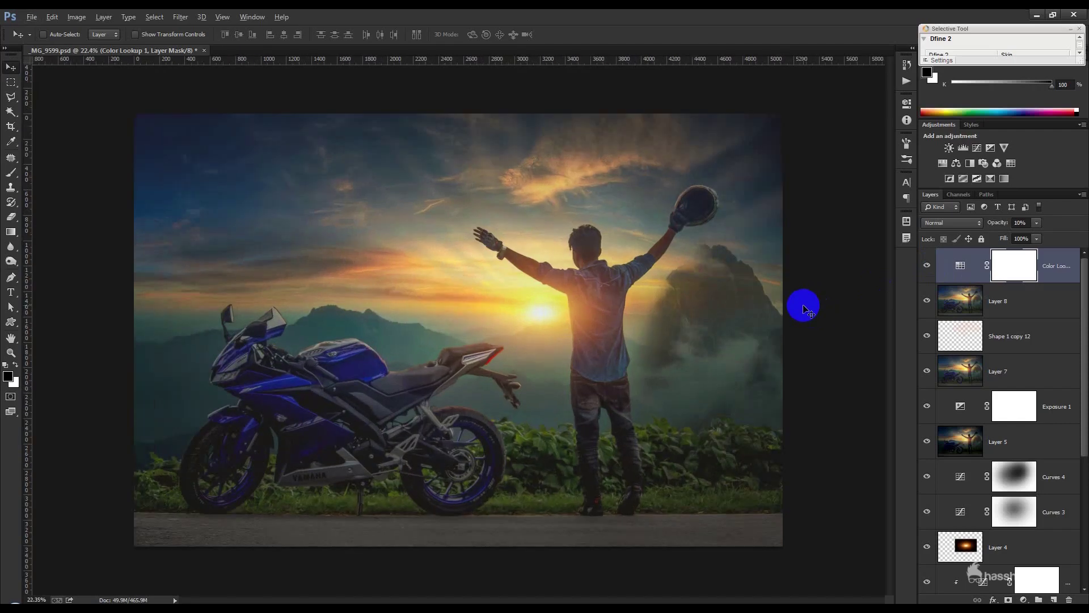
key(ctrl+s)
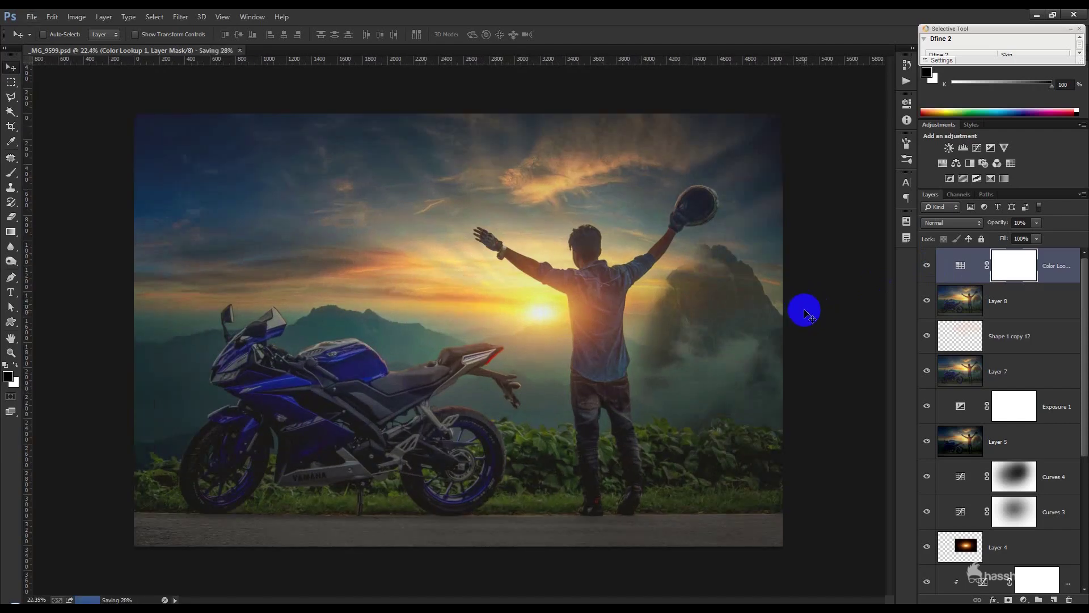